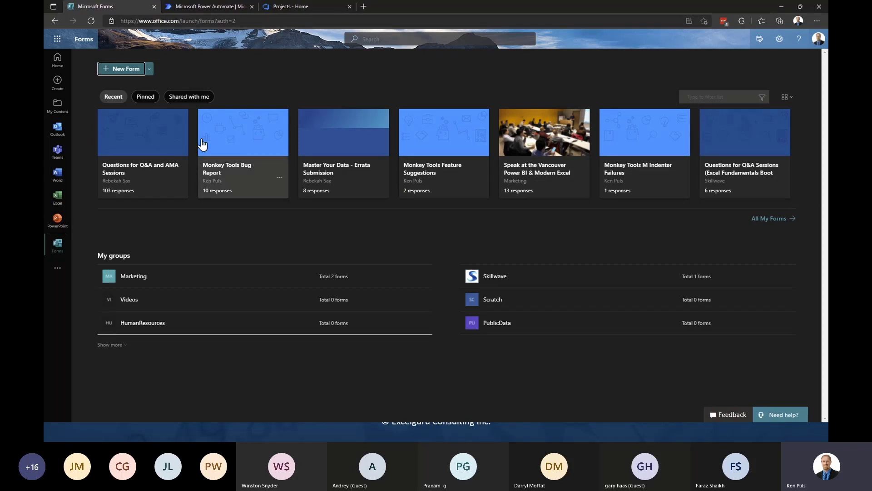
# - Create a new blank form titled 'VanPUG - Demo 1' with the description 'Bug Logging'
pyautogui.click(130, 63)
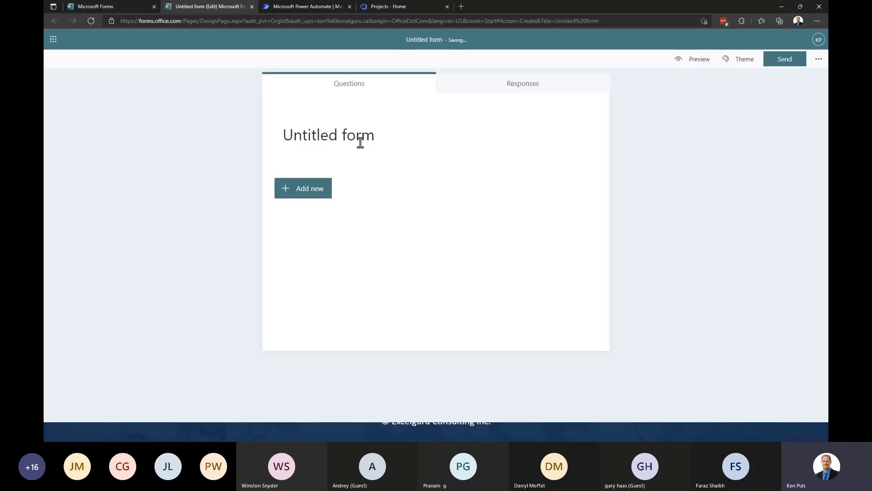
pyautogui.write('VanPUG ')
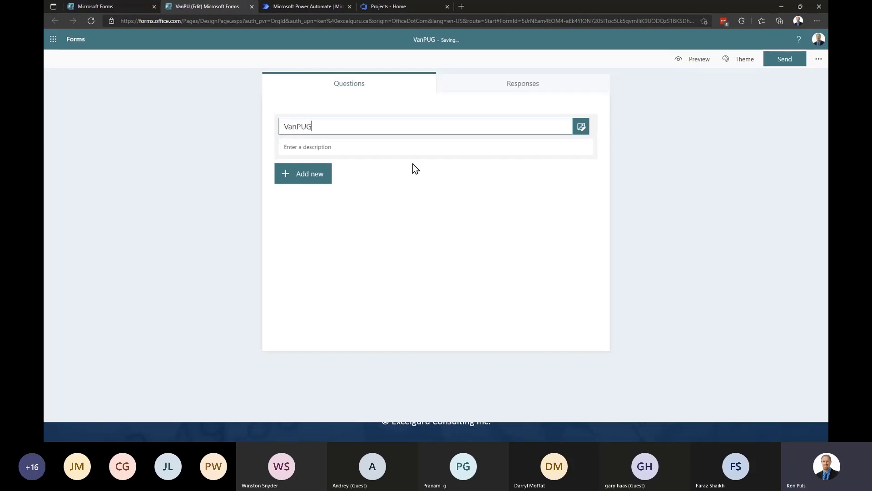
pyautogui.write('- D')
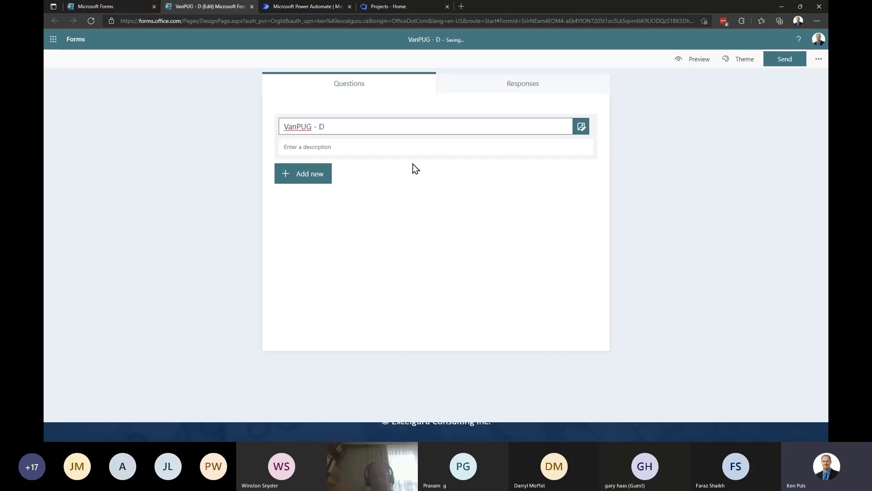
pyautogui.write('emo 1')
pyautogui.press('Tab')
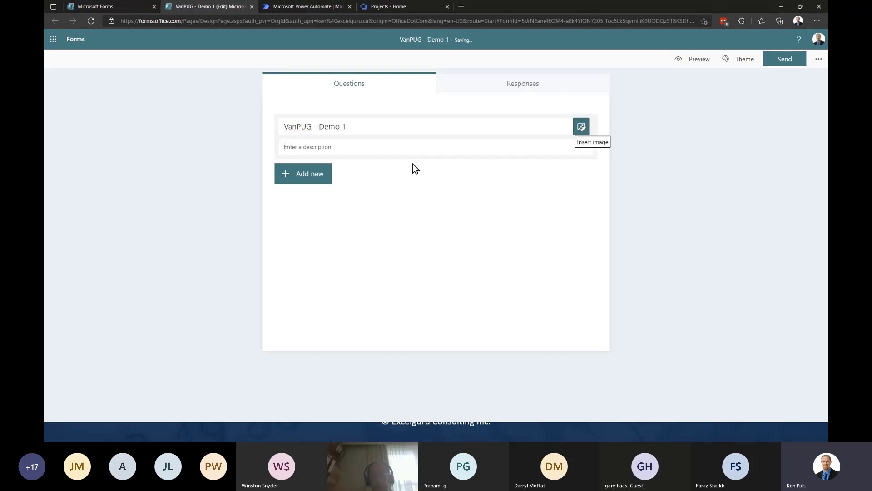
pyautogui.press('Tab')
pyautogui.write('Bu')
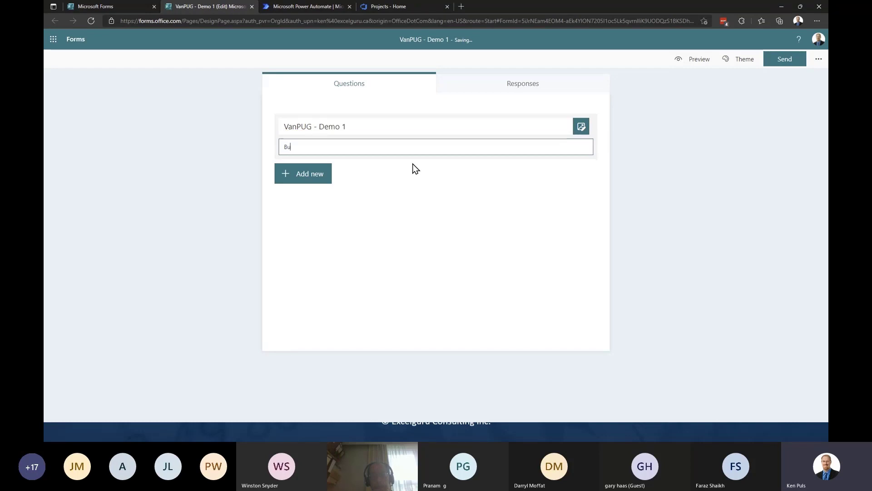
pyautogui.write('g Logging')
# - Add a required text question 'Your first name?'
pyautogui.click(316, 176)
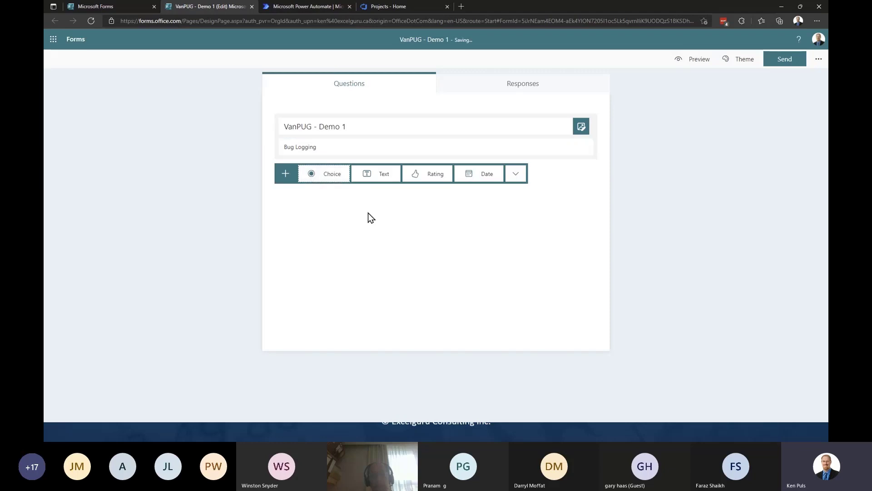
pyautogui.click(380, 176)
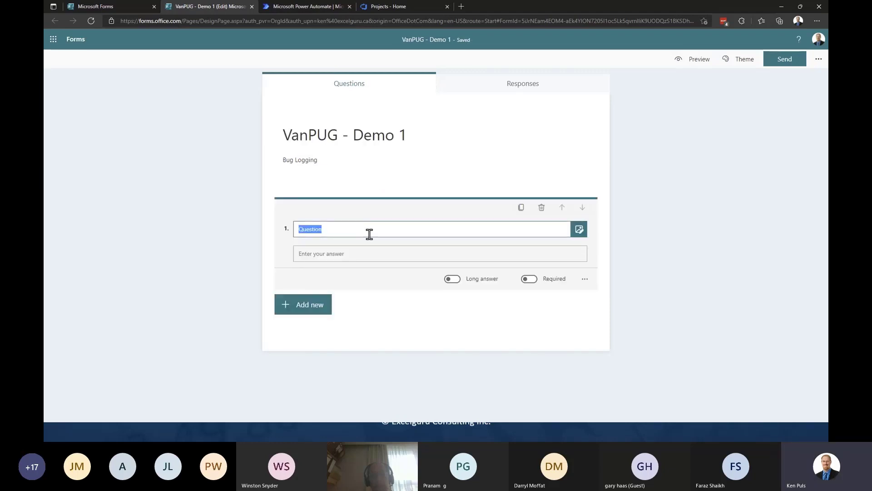
pyautogui.write('Your first name?')
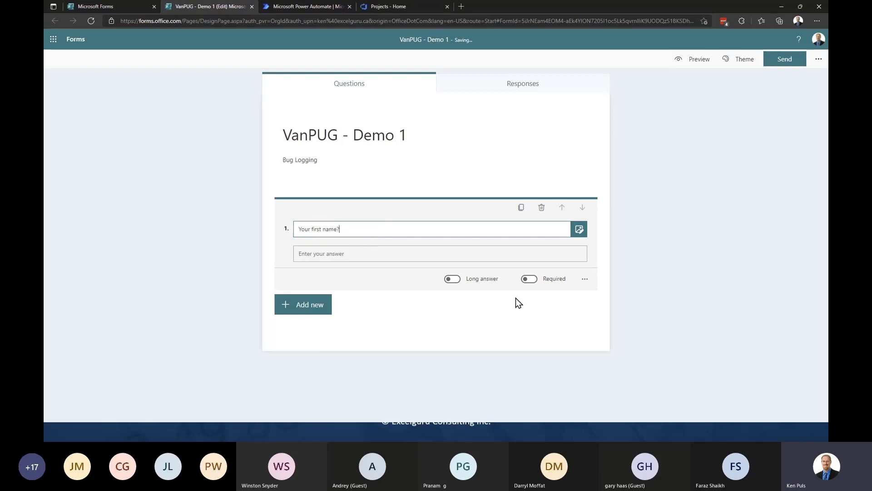
pyautogui.click(529, 279)
# - Add a second text question, 'Your email?'
pyautogui.click(303, 309)
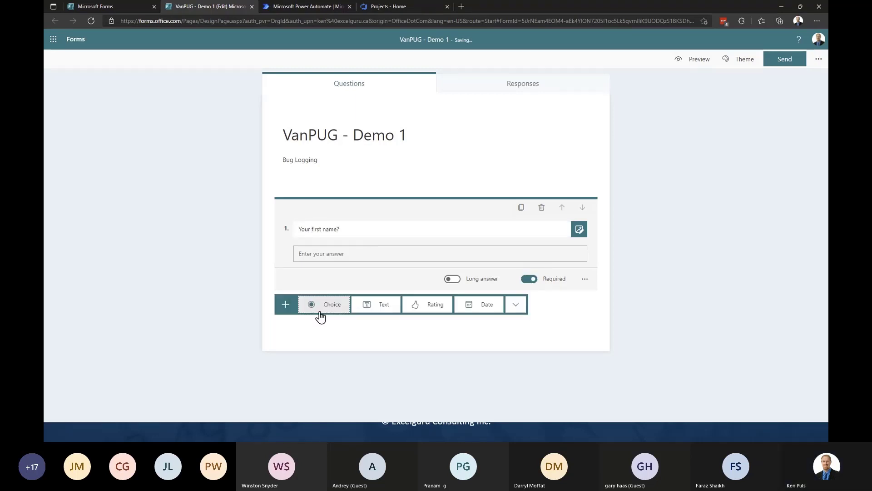
pyautogui.click(366, 311)
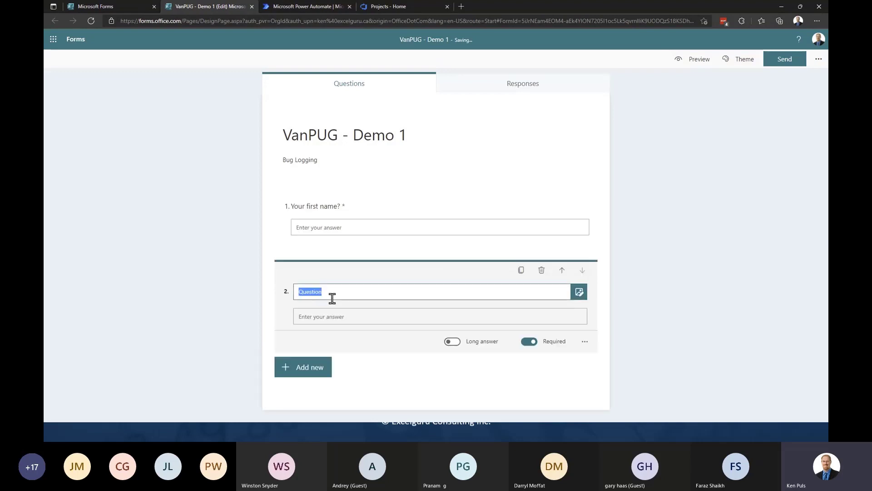
pyautogui.write('Your eami')
pyautogui.press('BackSpace')
pyautogui.press('BackSpace')
pyautogui.press('BackSpace')
pyautogui.write('mail?')
pyautogui.click(667, 302)
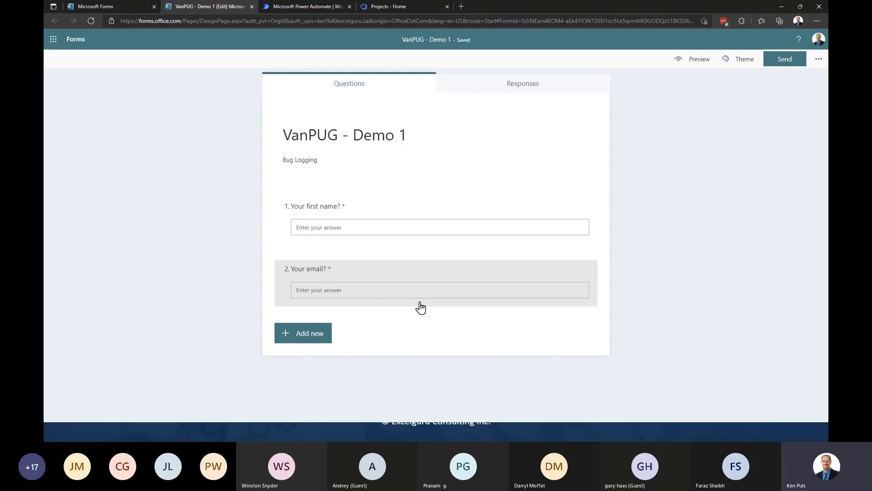
# - Add a third text question, 'Bug Description', set to allow long answers
pyautogui.click(313, 336)
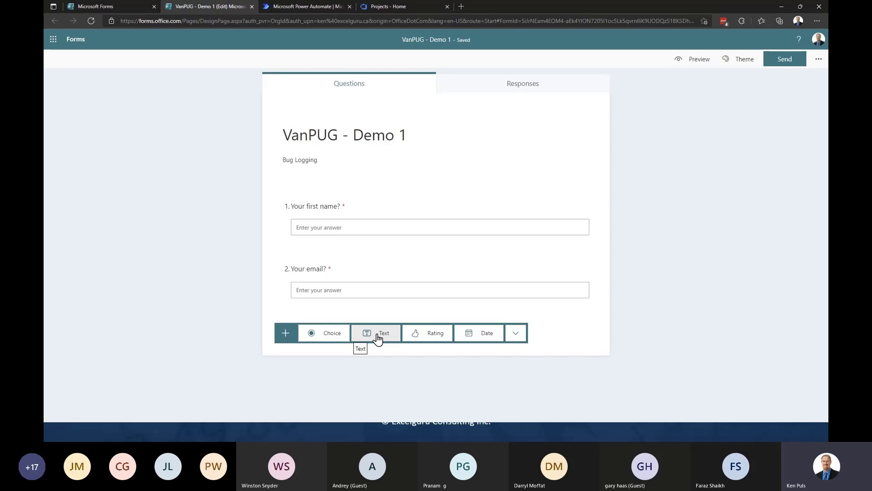
pyautogui.click(377, 337)
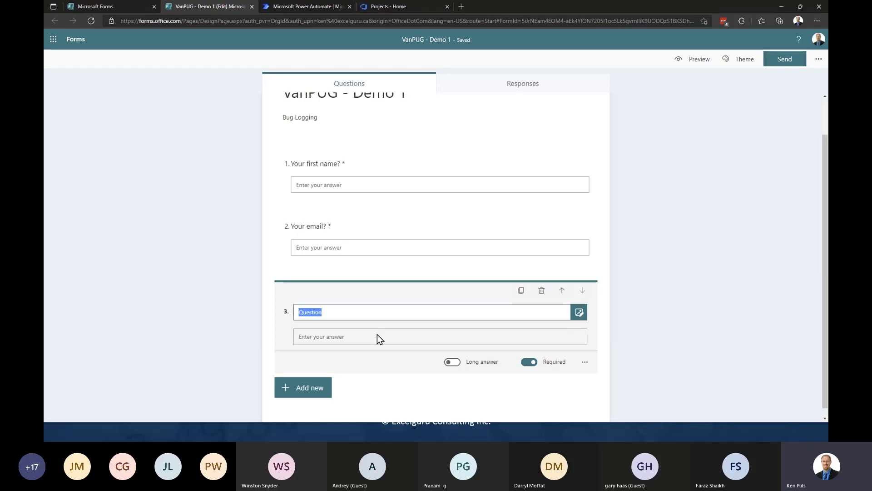
pyautogui.write('Bug')
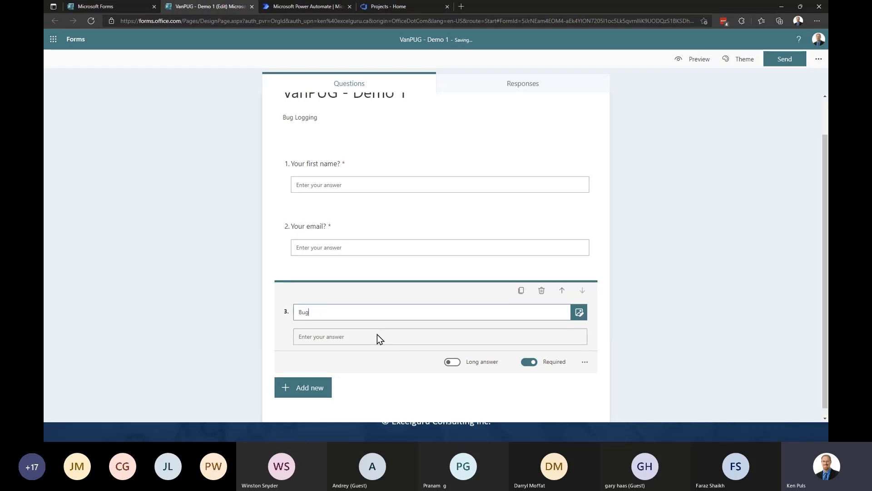
pyautogui.write(' Description')
pyautogui.click(453, 361)
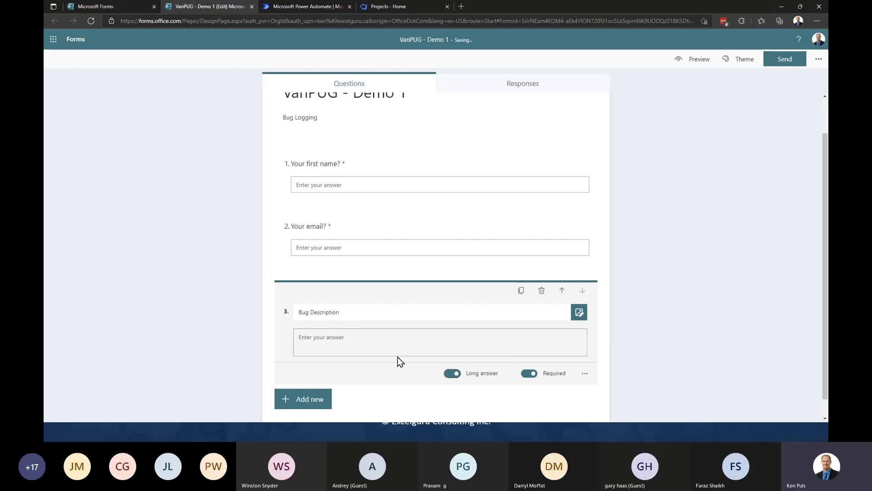
pyautogui.scroll(2, 627, 235)
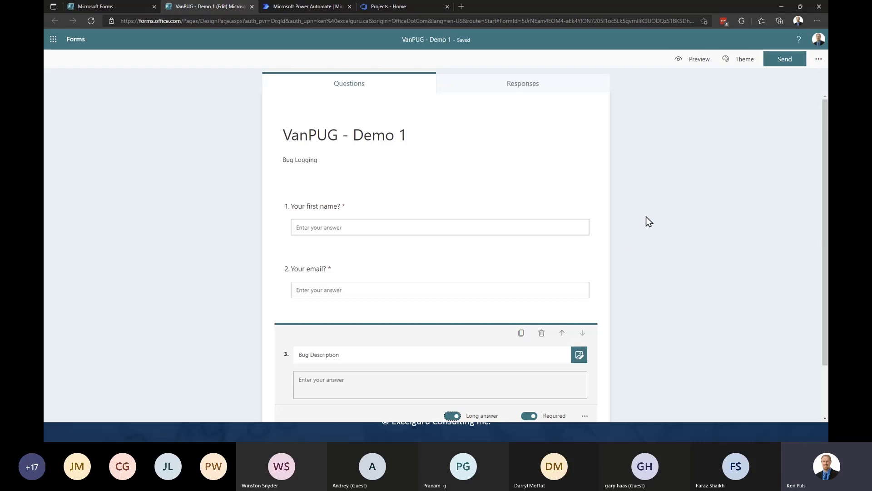
pyautogui.scroll(-1, 682, 276)
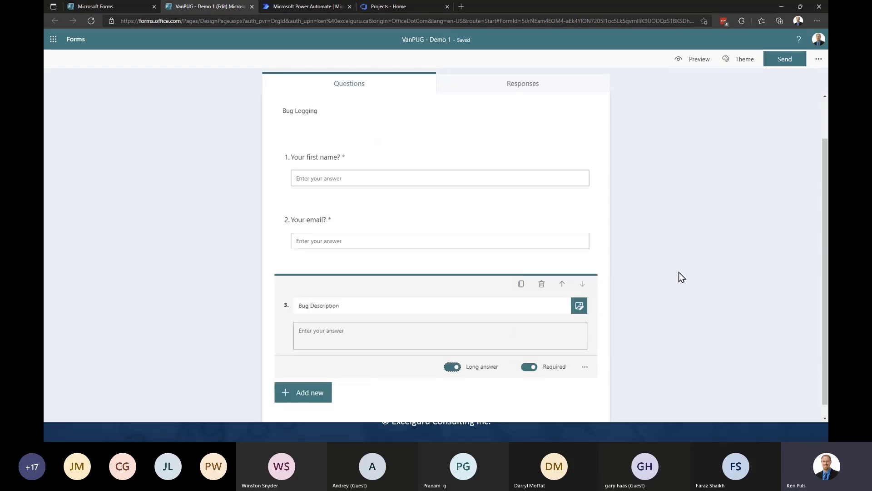
pyautogui.click(672, 220)
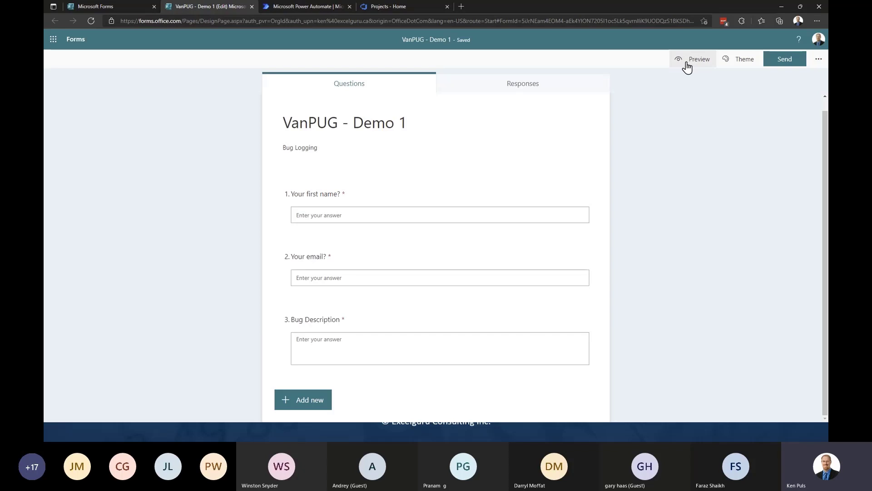
pyautogui.click(687, 67)
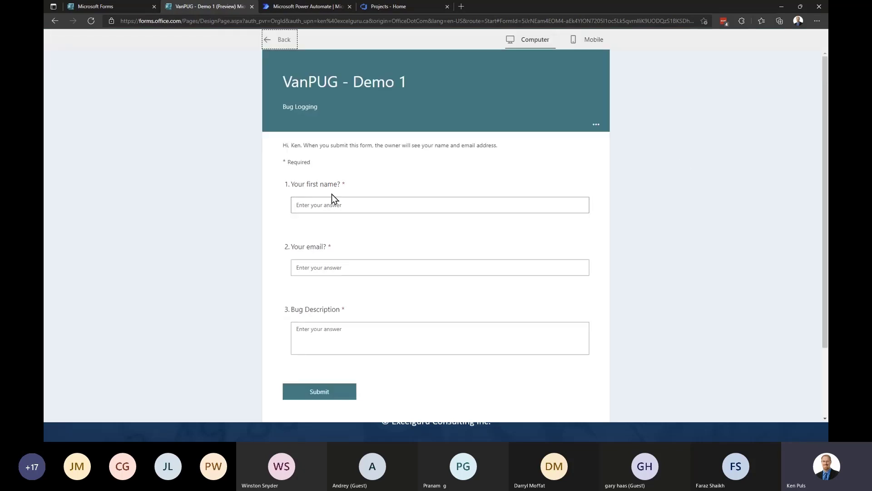
pyautogui.scroll(-1, 369, 376)
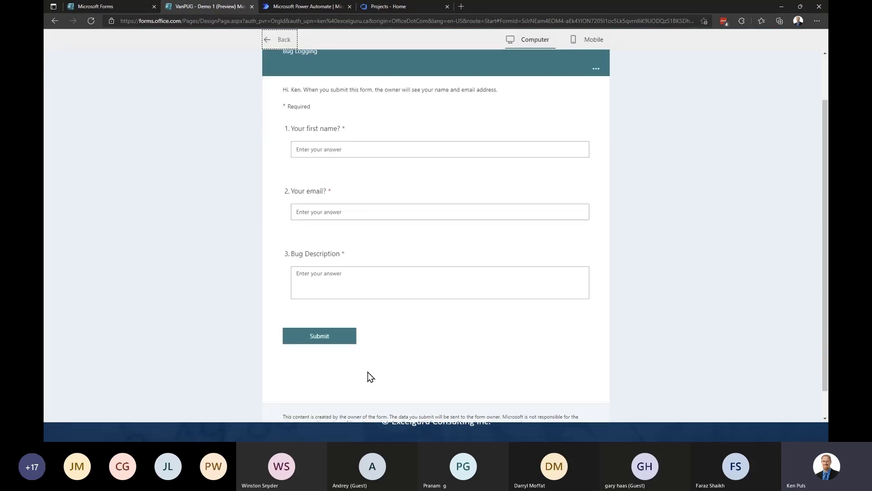
pyautogui.scroll(1, 516, 318)
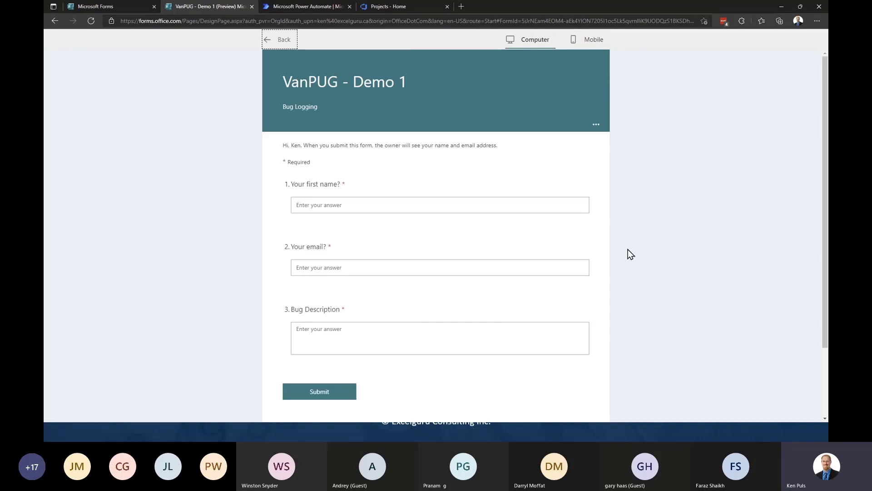
pyautogui.click(277, 41)
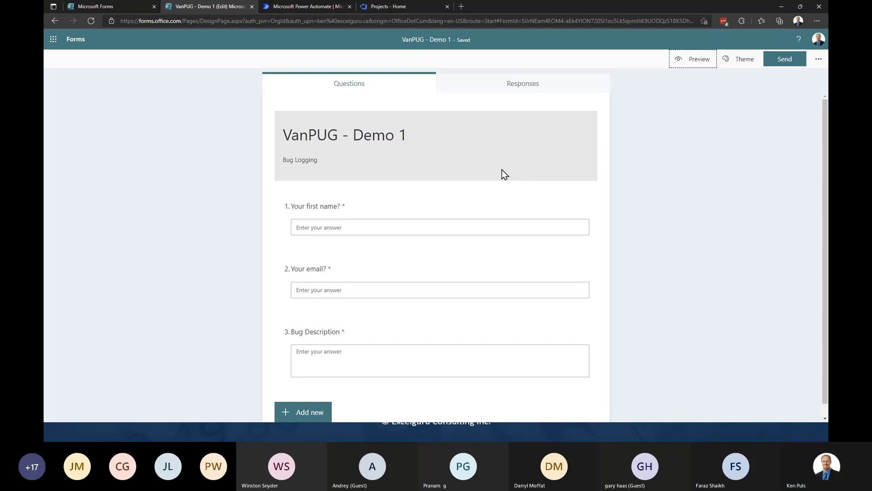
# - Go to flow.microsoft.com and open the Create page for a new flow
pyautogui.click(311, 6)
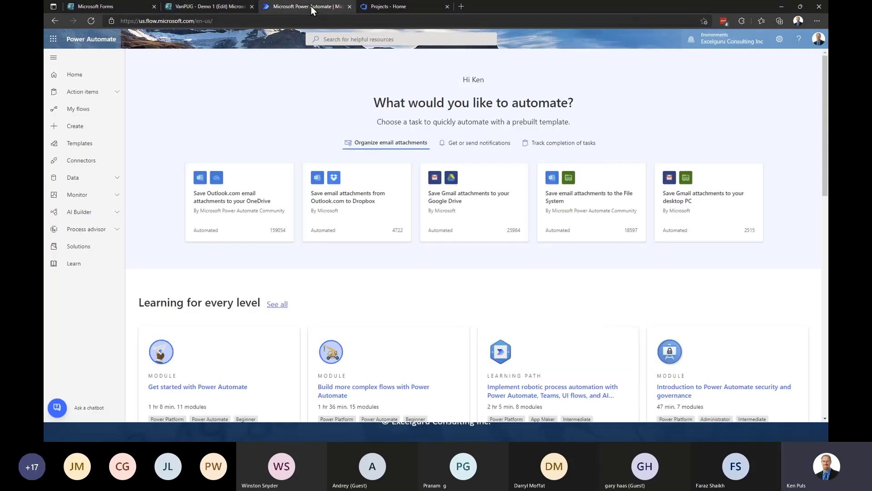
pyautogui.click(218, 21)
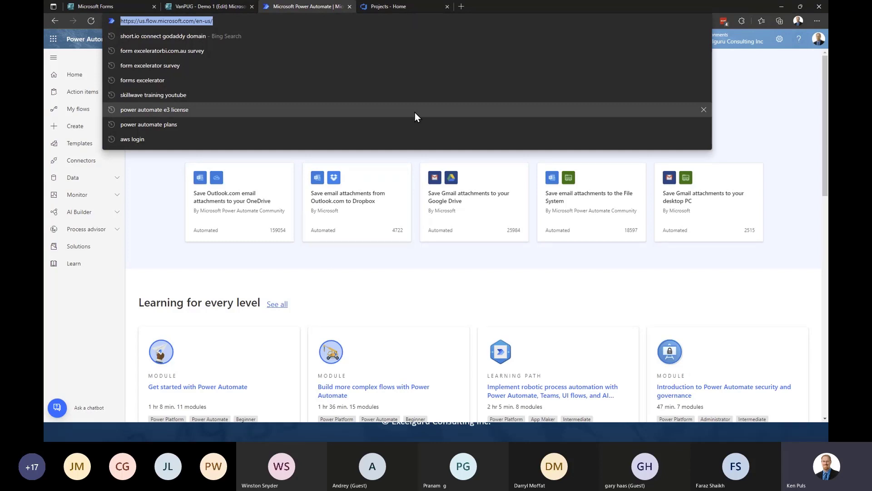
pyautogui.write('flow')
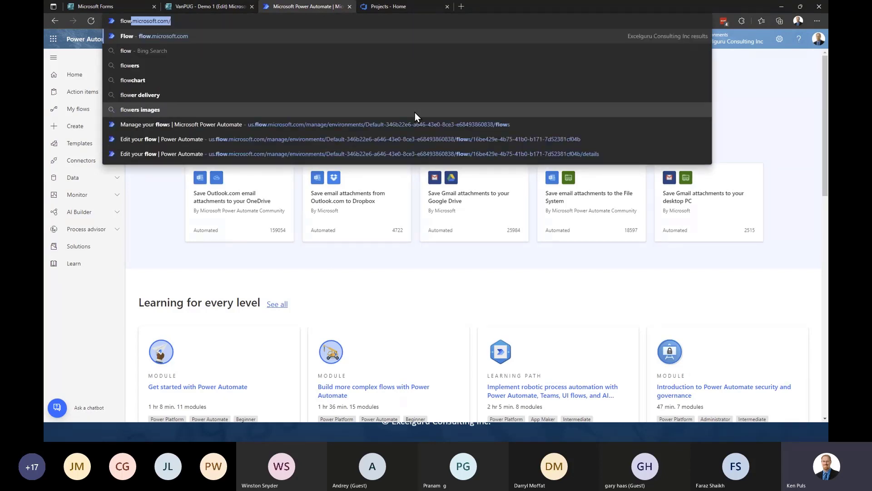
pyautogui.press('Return')
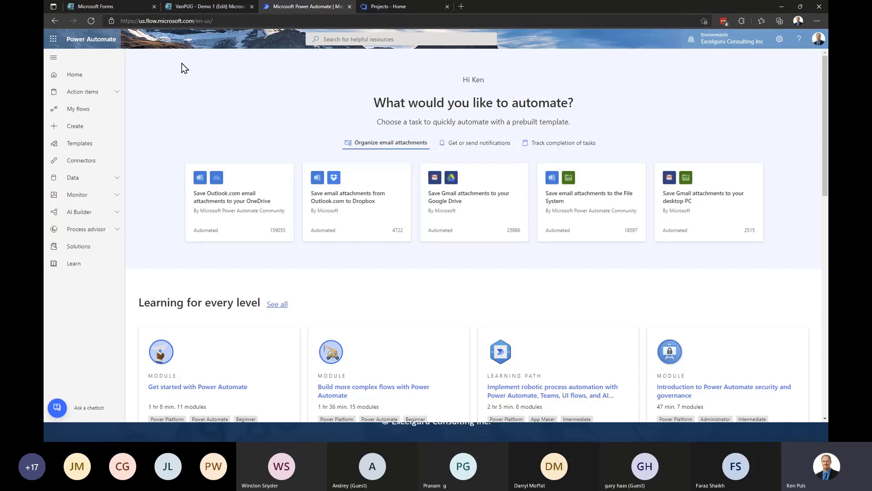
pyautogui.click(85, 127)
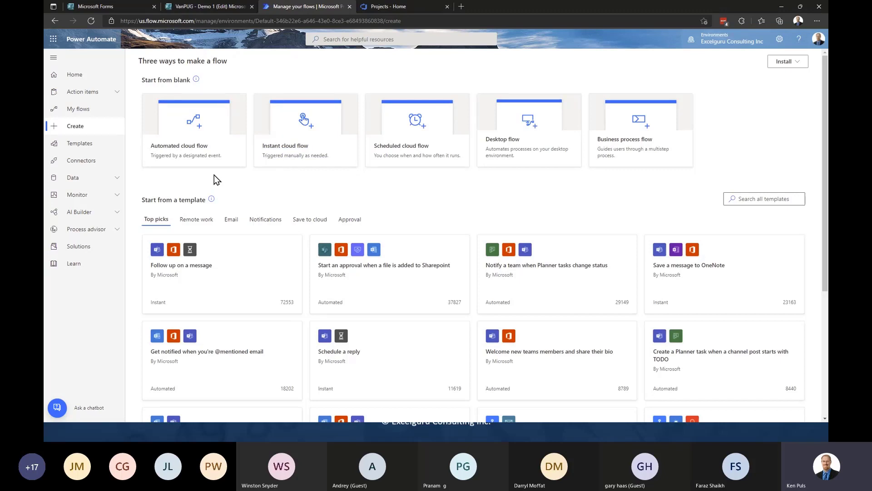
# - Create the automated cloud flow 'VanPUG Demo 1' triggered by 'When a new response is submitted'
pyautogui.click(192, 142)
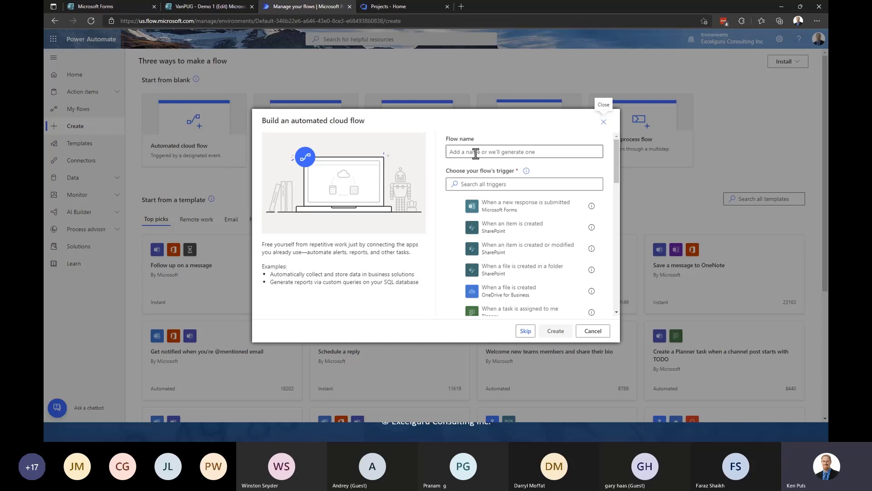
pyautogui.moveTo(525, 174)
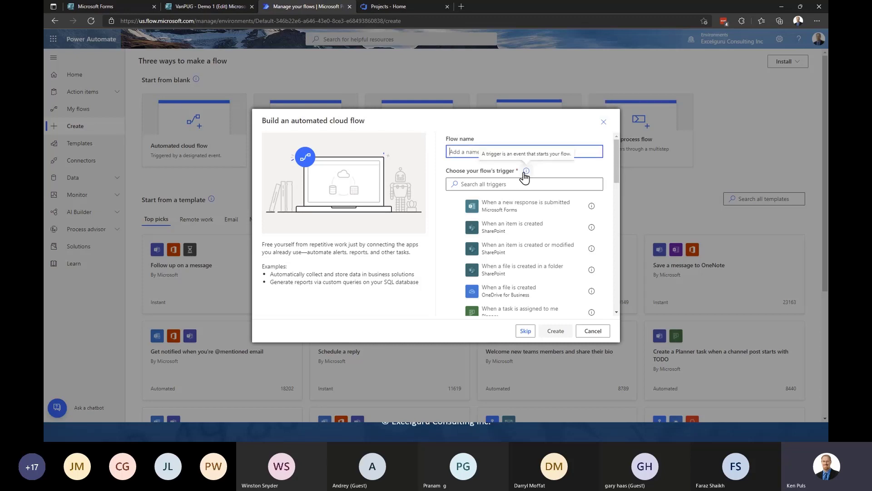
pyautogui.write('VanPUG Demo 1')
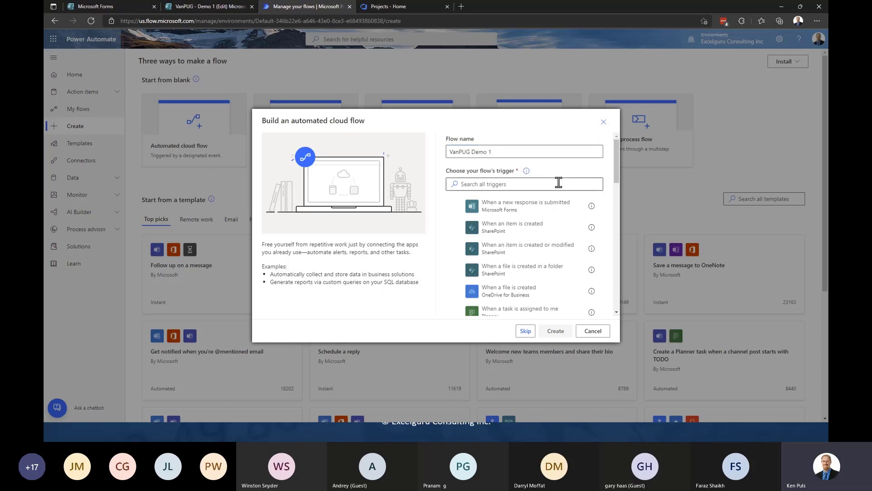
pyautogui.click(530, 210)
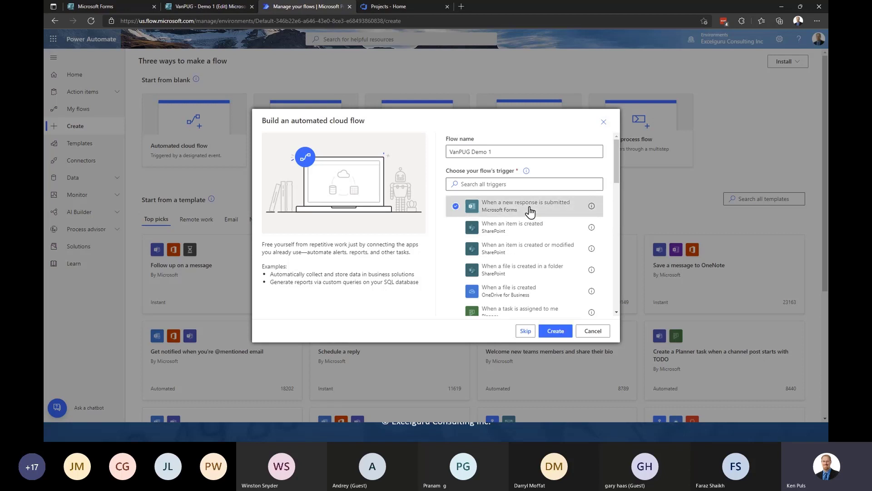
pyautogui.click(559, 334)
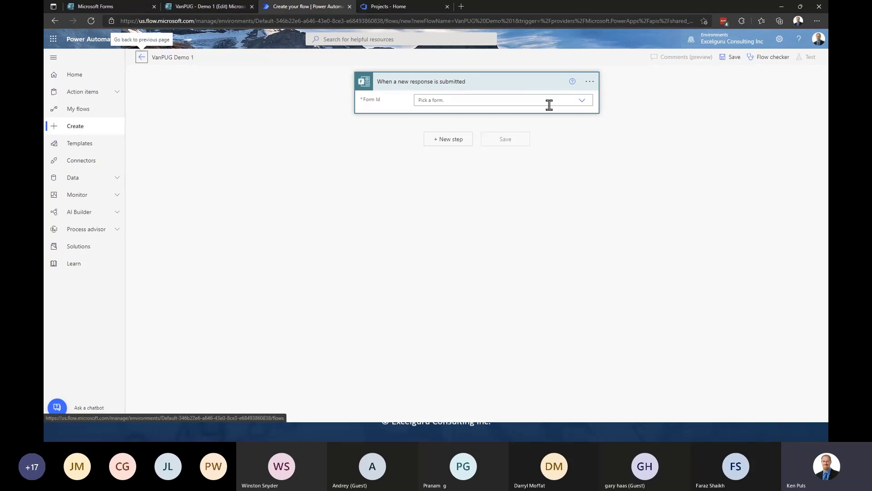
# - Browse the trigger's form list without choosing one, then switch to Microsoft Forms
pyautogui.click(583, 102)
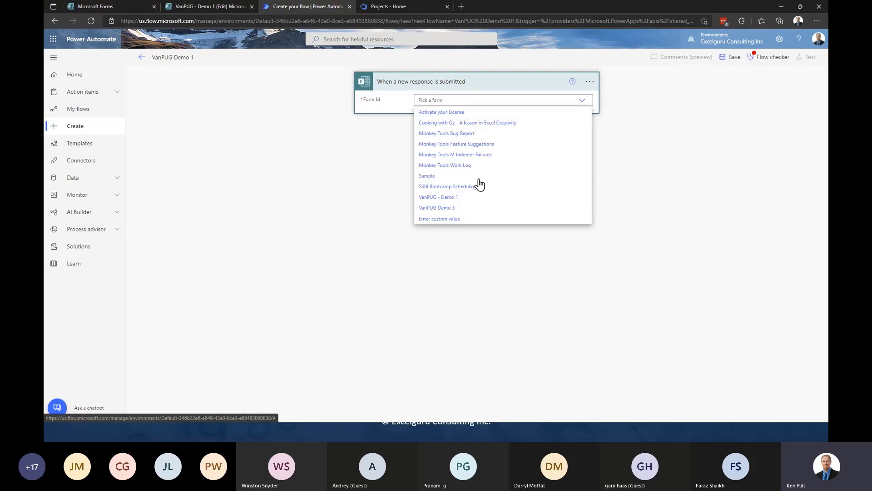
pyautogui.click(652, 188)
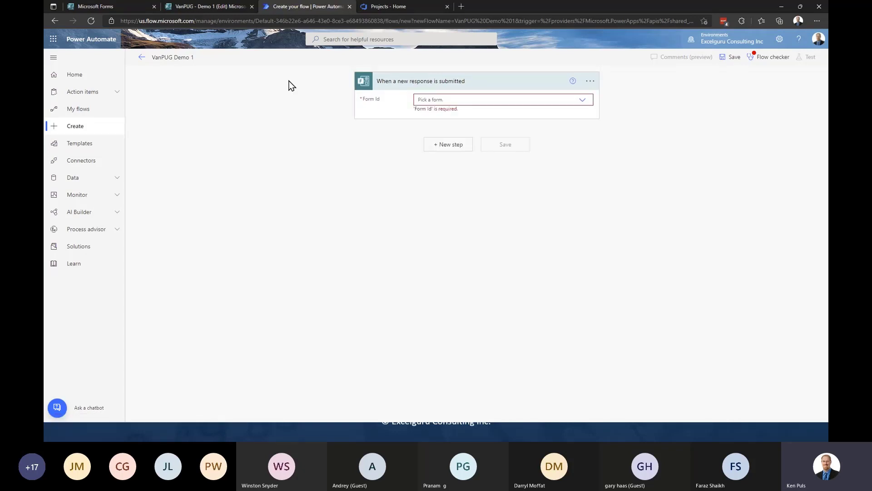
pyautogui.click(123, 9)
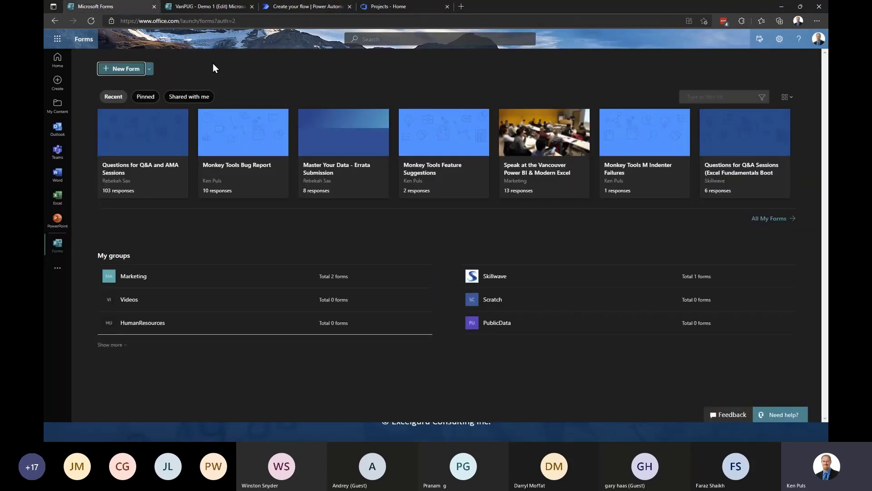
# - Permanently delete VanPUG Demo 3 from the Forms recycle bin and close the extra tab
pyautogui.click(772, 224)
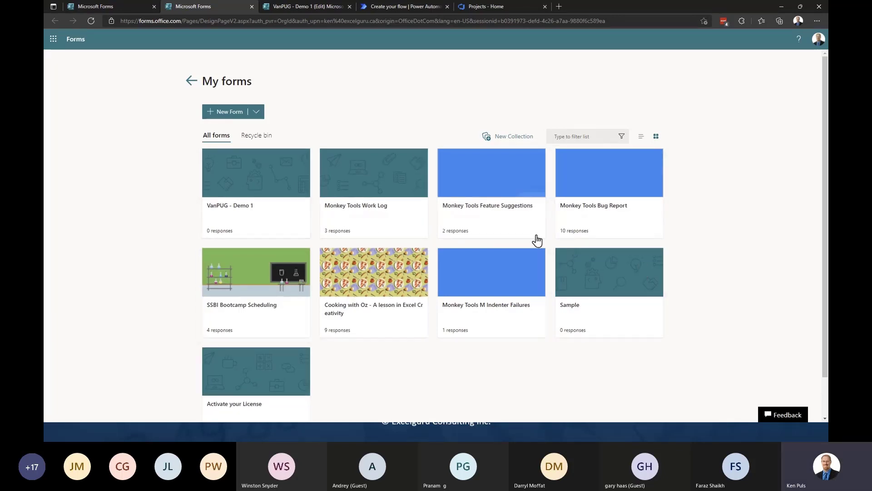
pyautogui.click(262, 141)
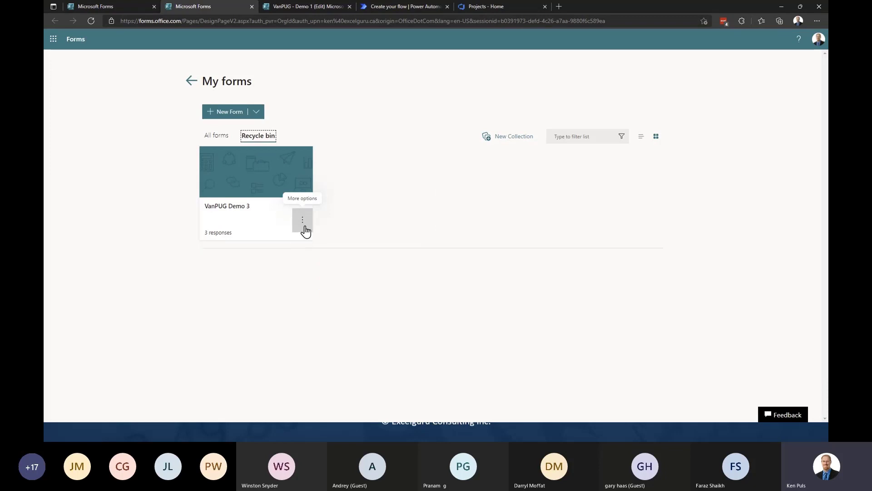
pyautogui.click(303, 223)
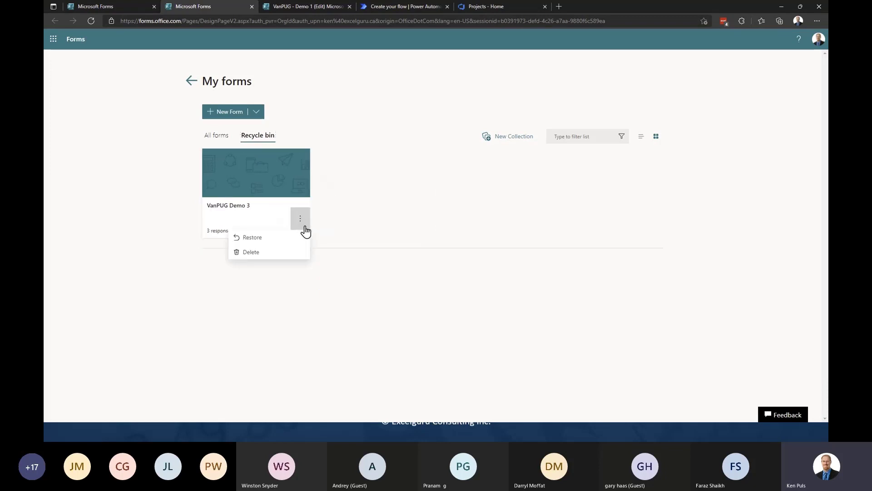
pyautogui.click(278, 254)
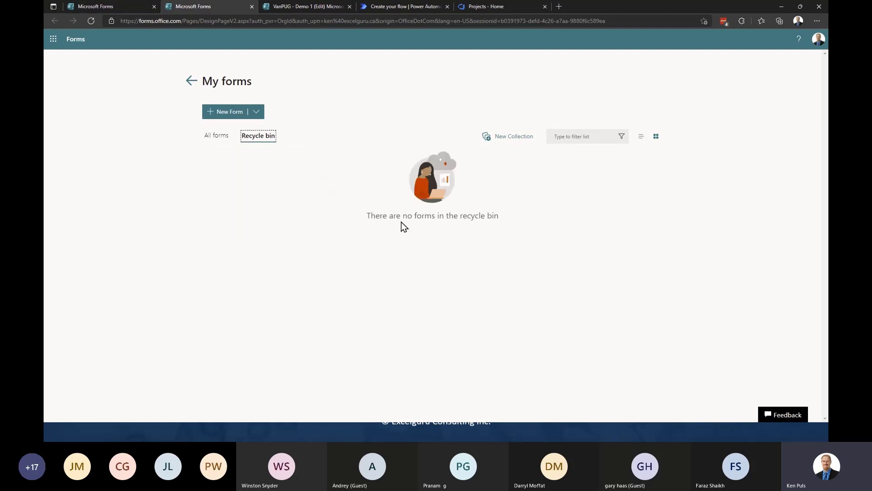
pyautogui.click(222, 138)
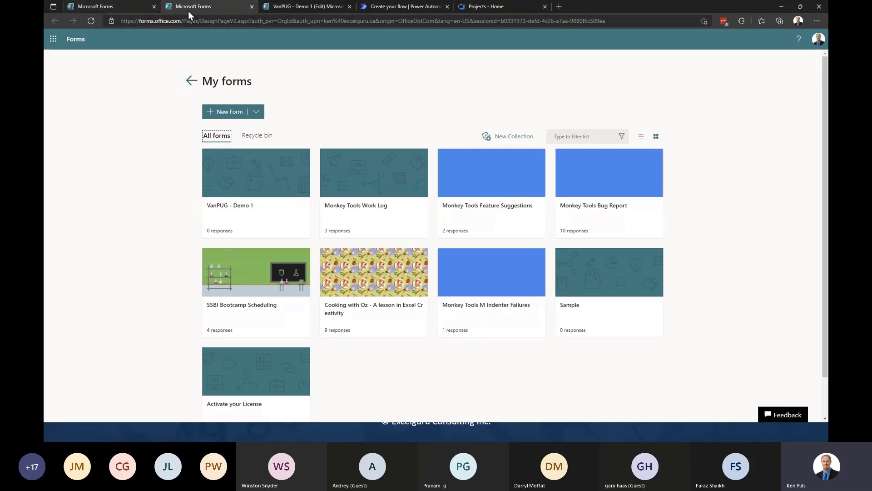
pyautogui.click(252, 6)
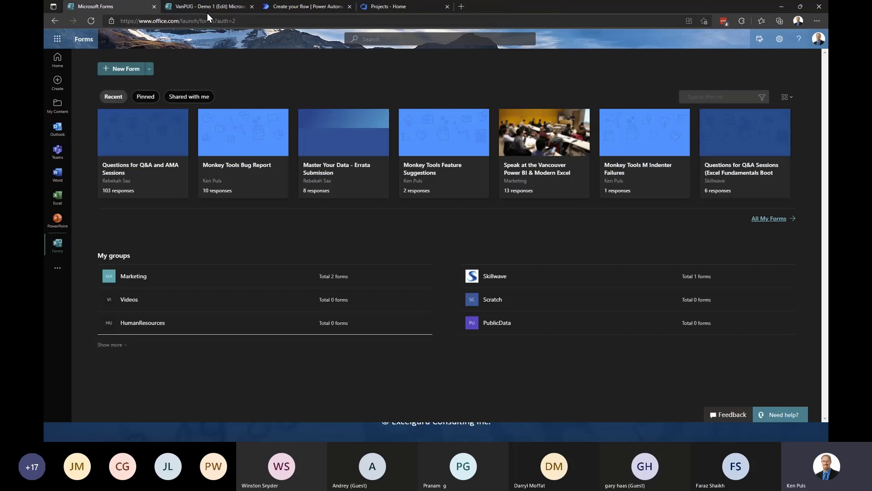
# - Set the trigger's Form Id to VanPUG - Demo 1, then add a new step after it
pyautogui.click(309, 6)
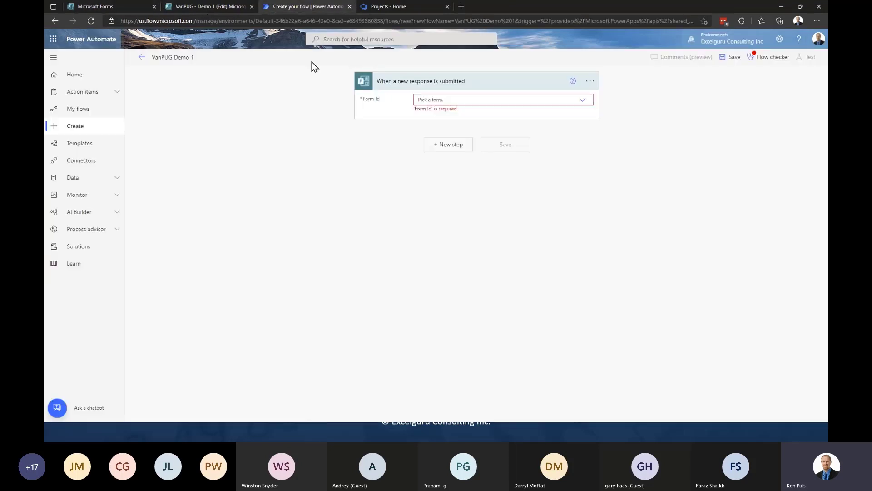
pyautogui.click(583, 100)
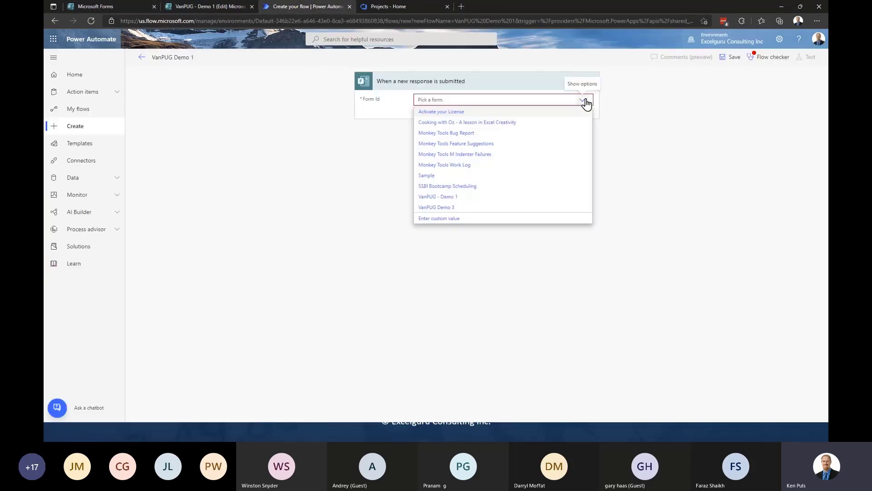
pyautogui.click(445, 199)
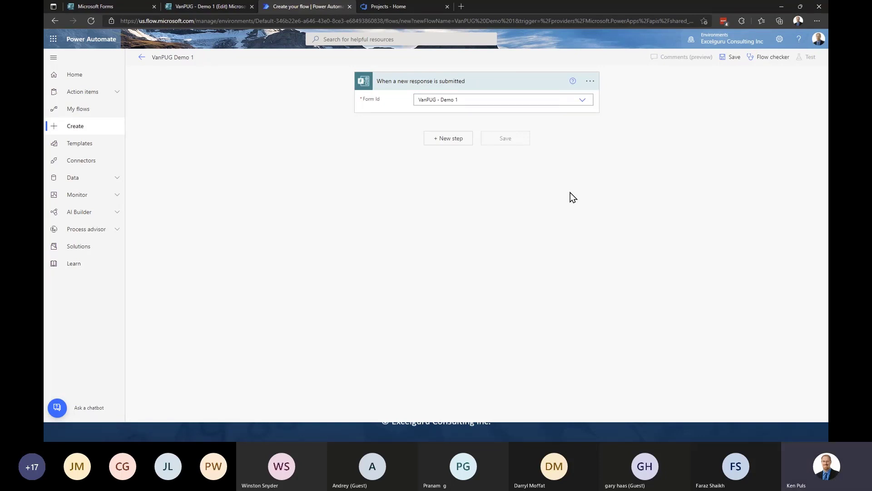
pyautogui.click(209, 7)
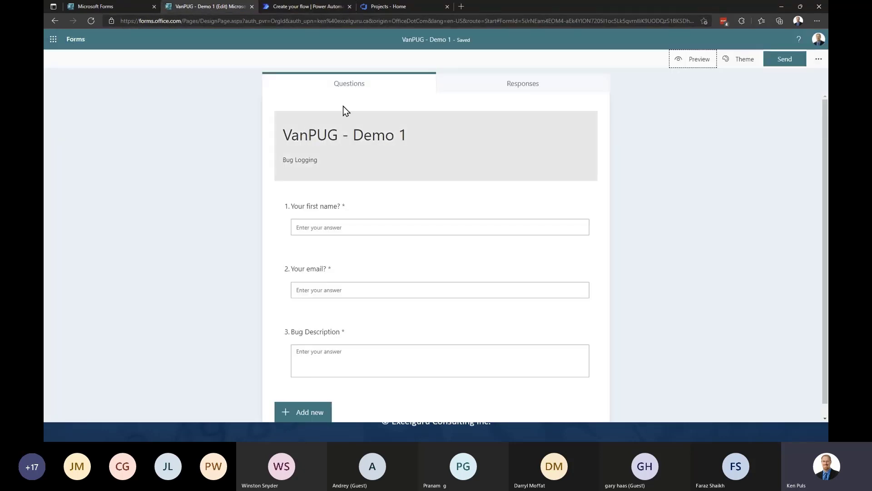
pyautogui.click(320, 9)
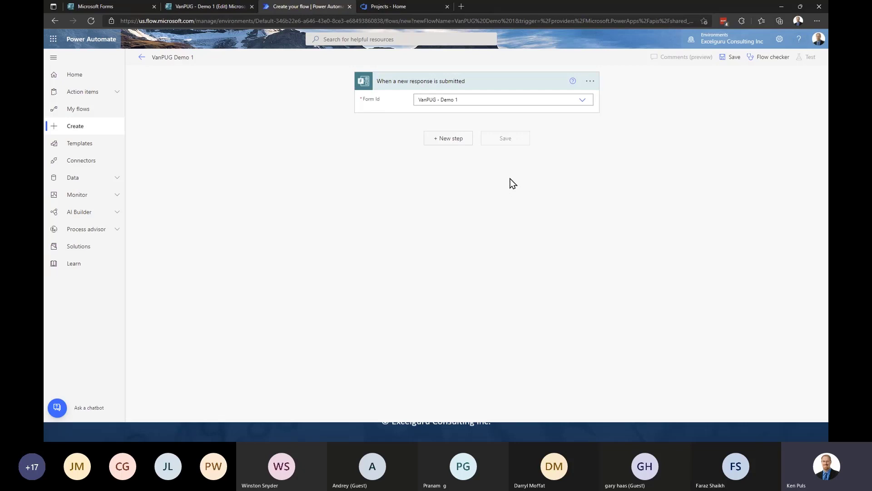
pyautogui.click(455, 141)
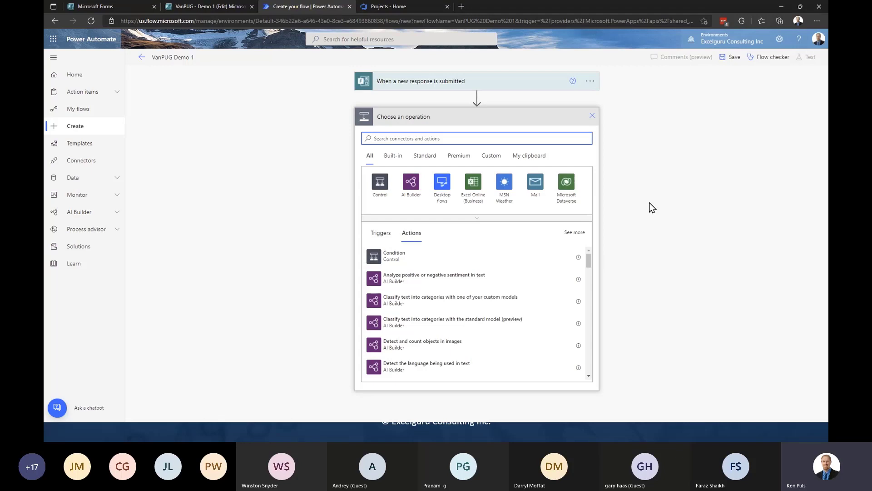
# - Add the Azure DevOps 'Create a work item' action, searched for with 'devops'
pyautogui.write('devops')
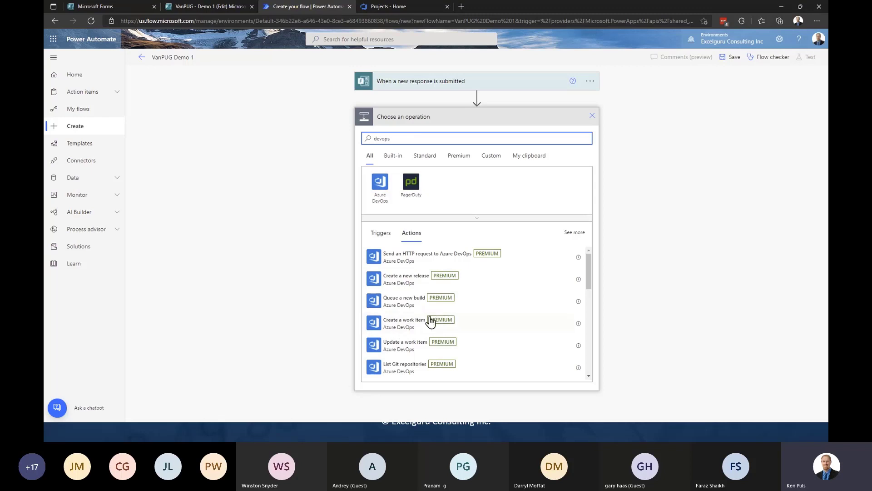
pyautogui.click(408, 321)
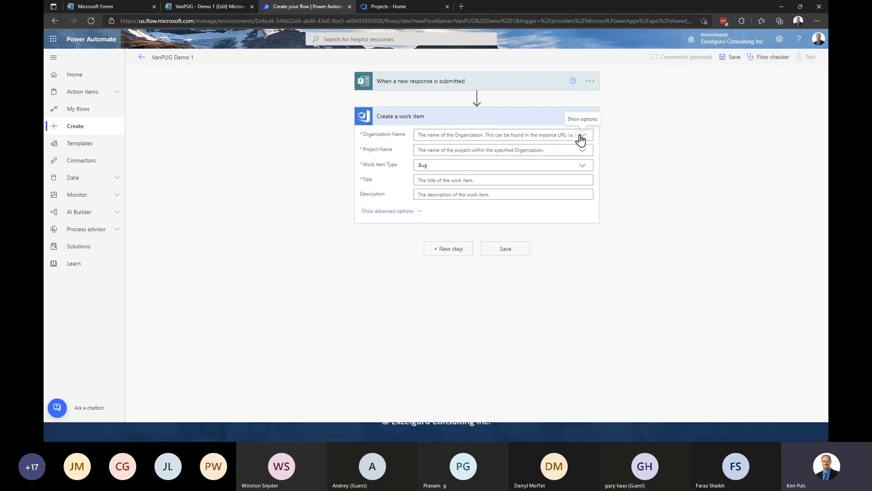
# - Set the work item's Organization to excelguru and Project to XLGDemos
pyautogui.click(580, 135)
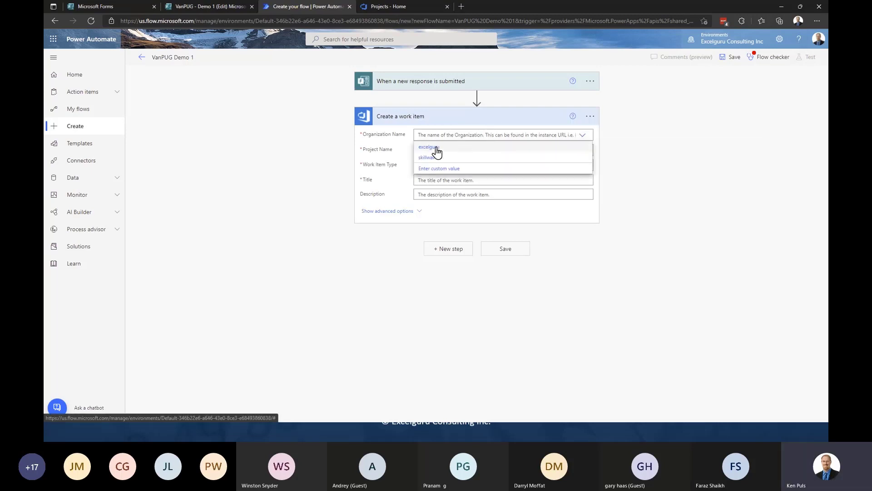
pyautogui.click(434, 148)
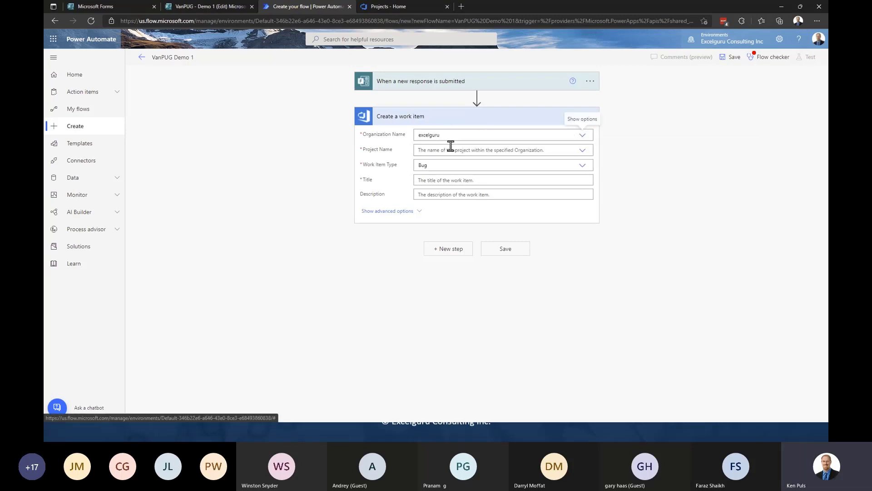
pyautogui.click(583, 152)
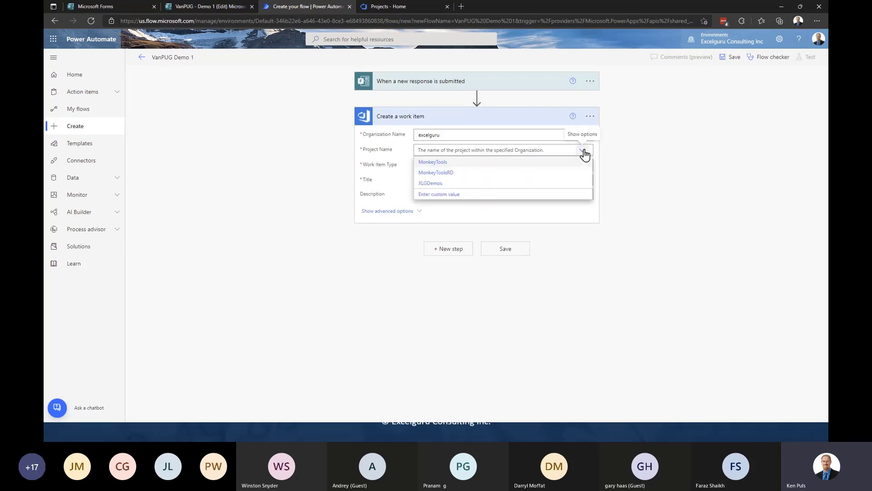
pyautogui.click(436, 183)
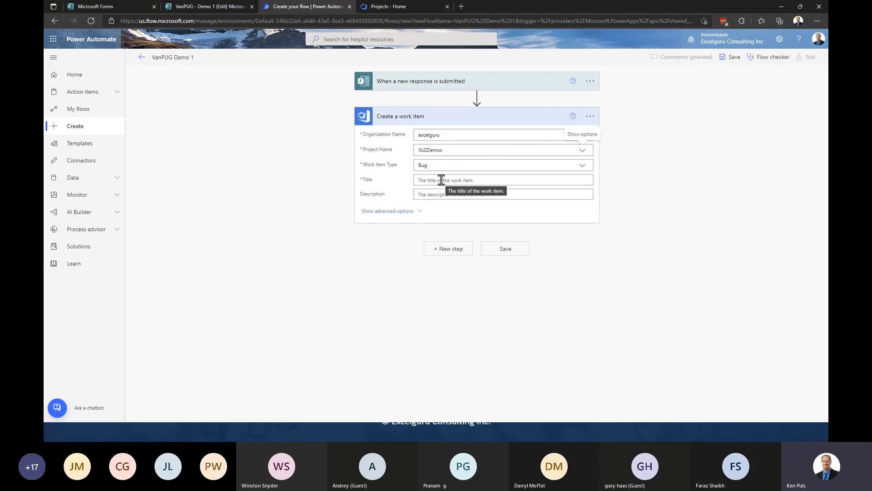
# - Start the work item Title with the text 'Submitted by'
pyautogui.click(441, 180)
pyautogui.write('zSu')
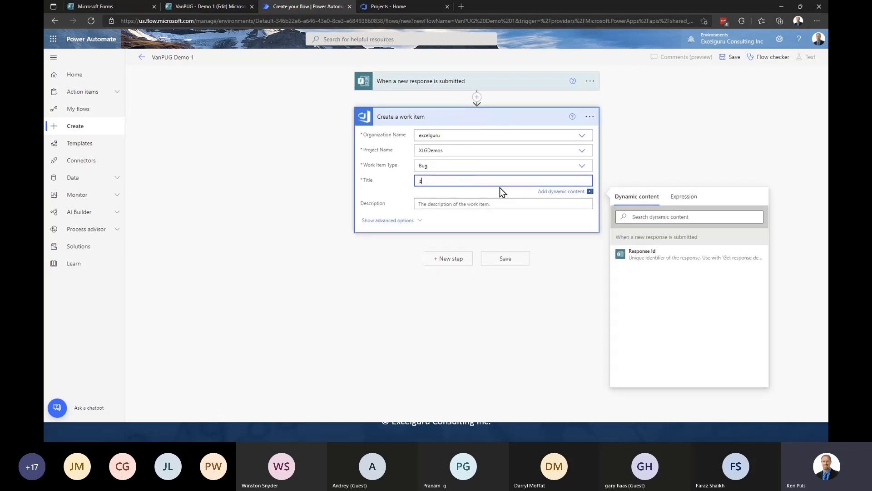
pyautogui.write('bm')
pyautogui.press('BackSpace')
pyautogui.press('BackSpace')
pyautogui.press('BackSpace')
pyautogui.press('BackSpace')
pyautogui.press('BackSpace')
pyautogui.write('Submite')
pyautogui.press('BackSpace')
pyautogui.write('ted by')
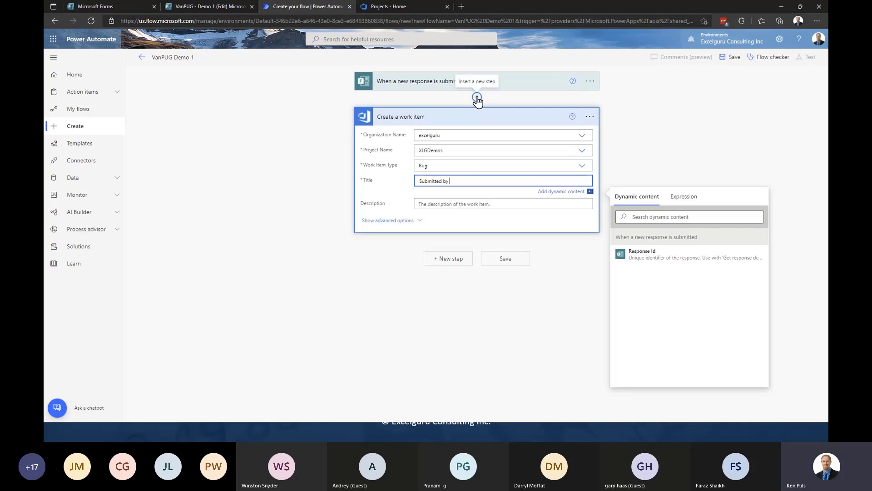
# - Insert a Microsoft Forms 'Get response details' action before the work item step and list its forms
pyautogui.click(477, 98)
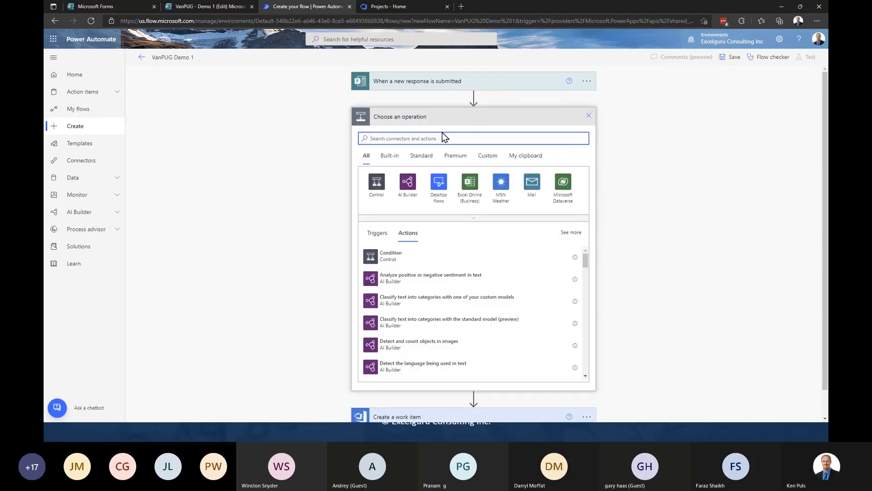
pyautogui.write('form')
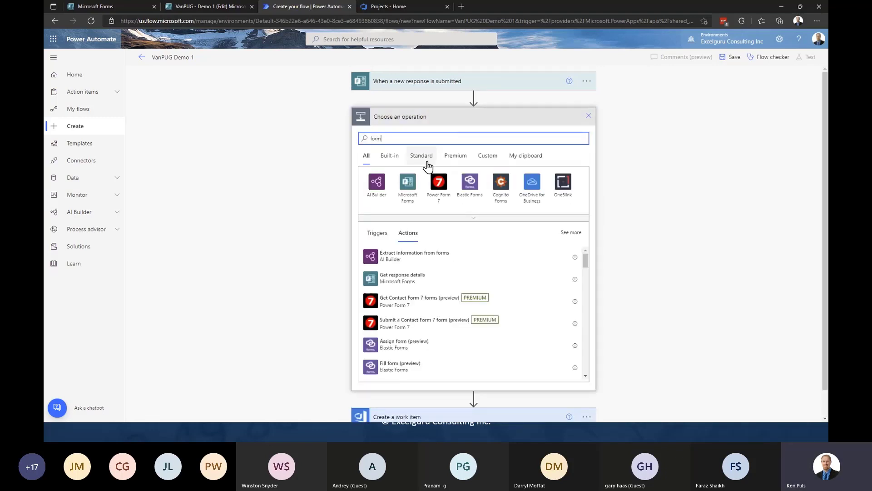
pyautogui.click(413, 277)
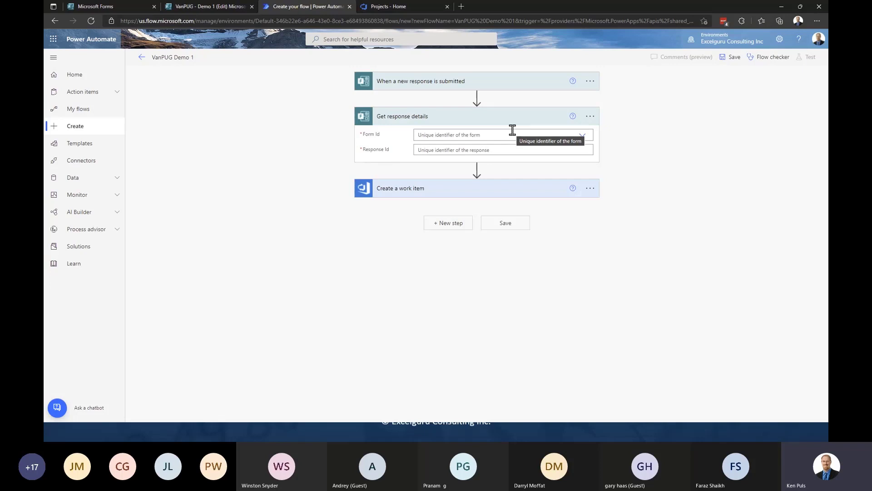
pyautogui.click(582, 137)
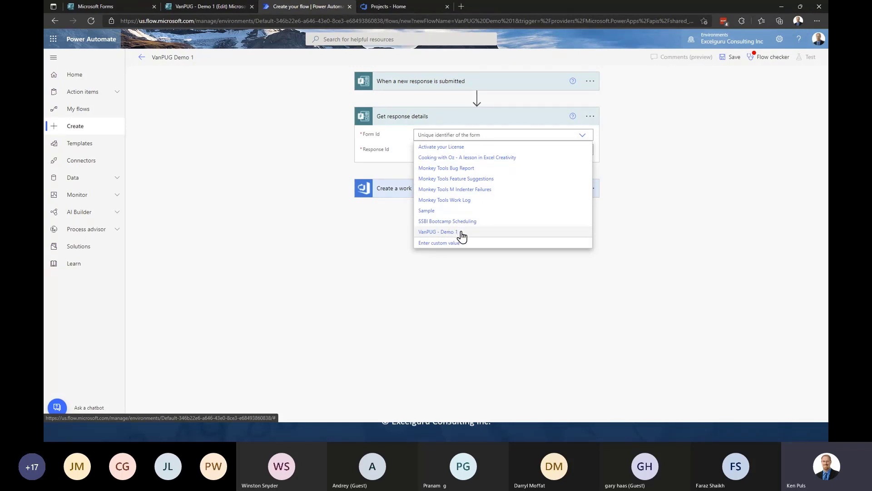
# - Choose VanPUG - Demo 1 as the form and set Response Id to the trigger's Response Id
pyautogui.click(462, 236)
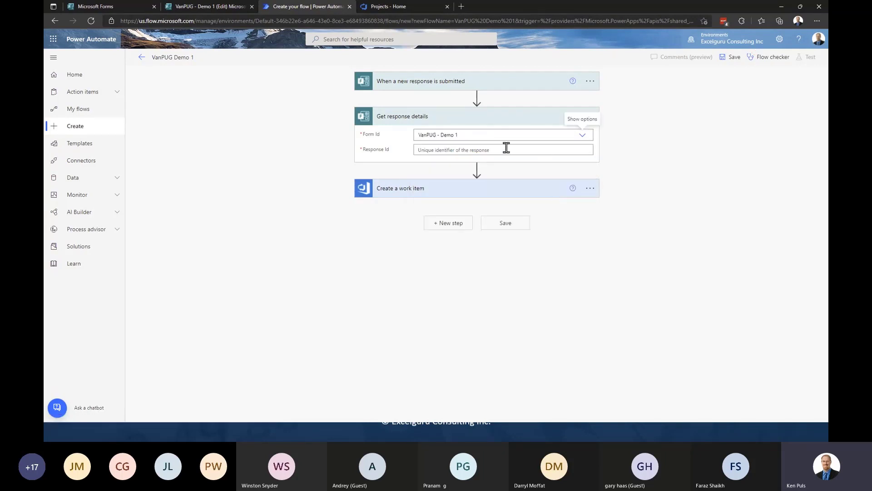
pyautogui.click(494, 151)
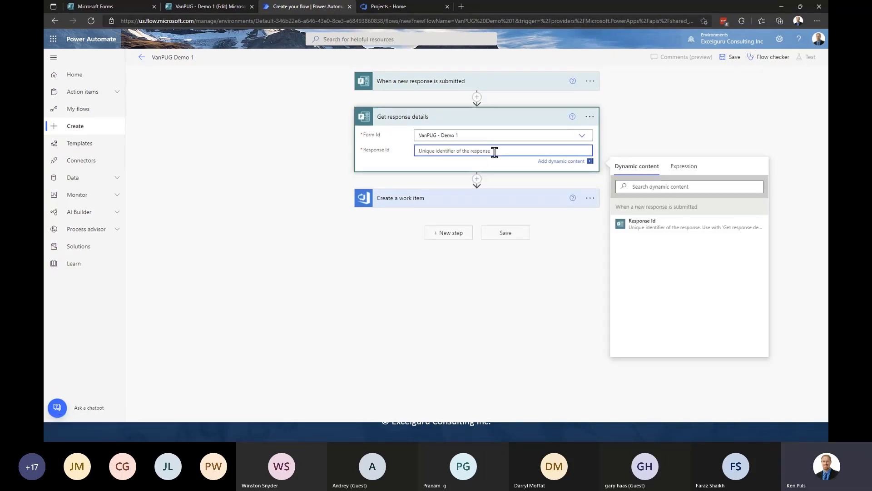
pyautogui.click(653, 228)
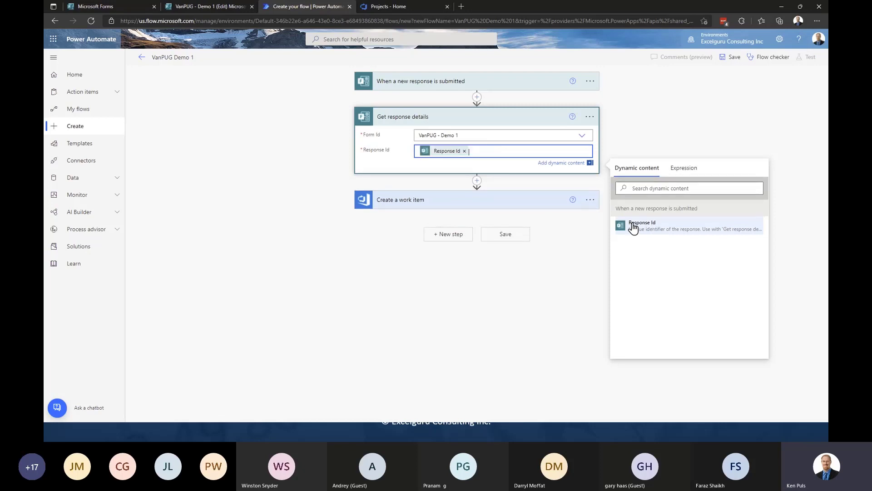
pyautogui.click(576, 290)
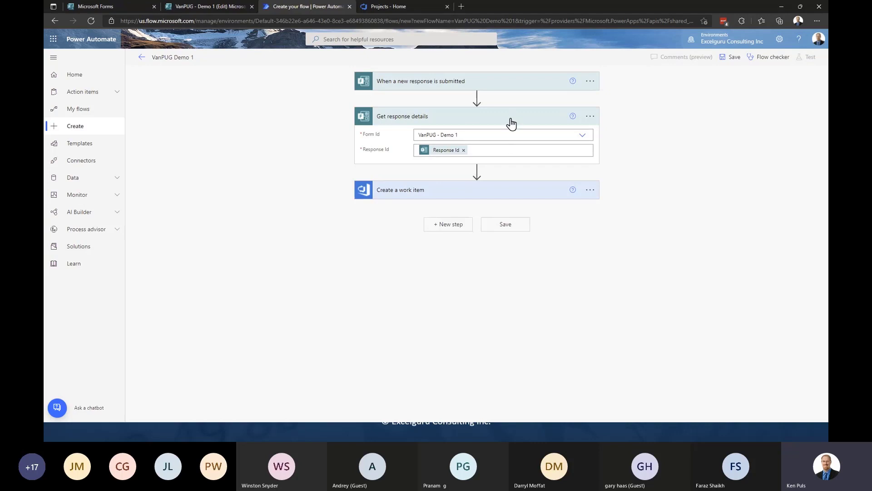
# - Make the work item Title 'Submitted by' plus the 'Your first name?' answer, and show advanced options
pyautogui.click(476, 193)
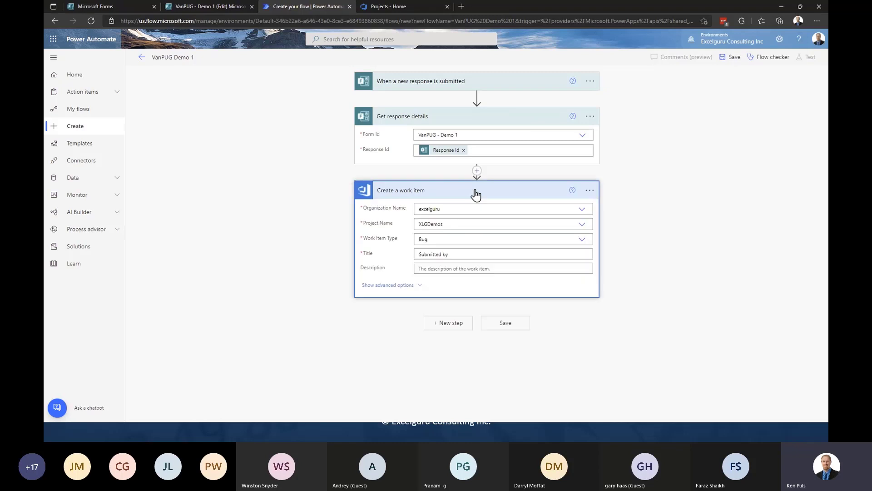
pyautogui.click(469, 253)
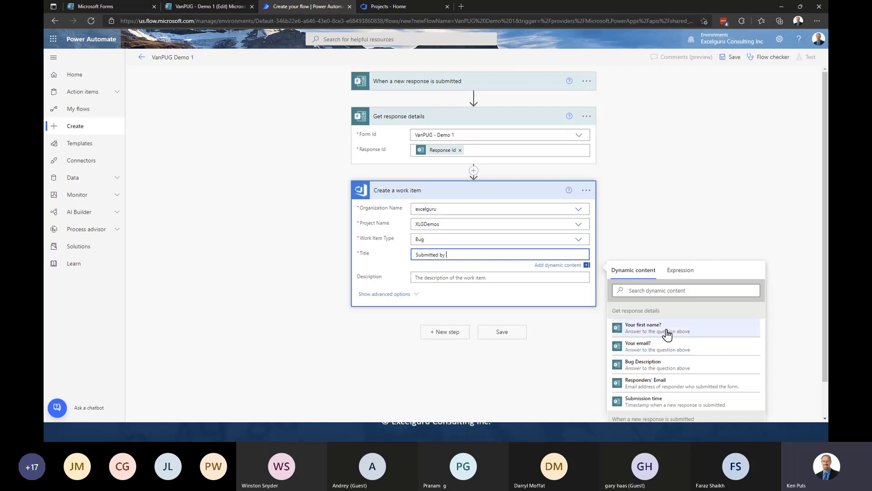
pyautogui.click(666, 331)
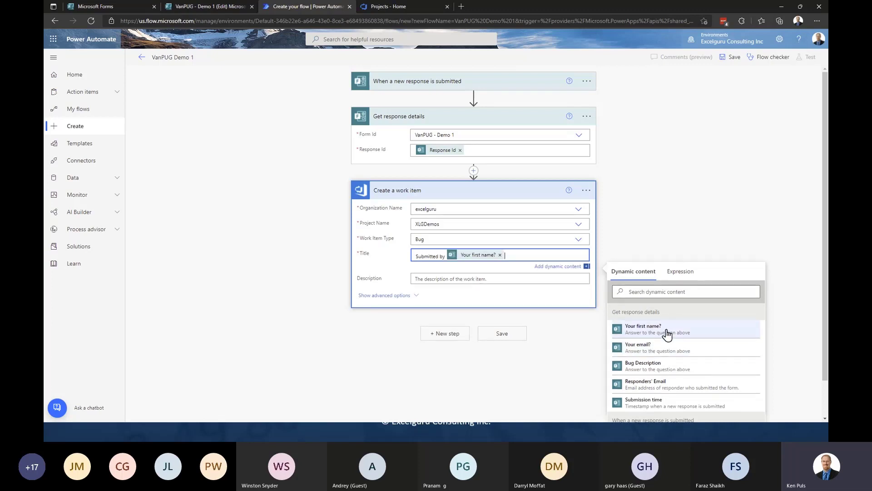
pyautogui.click(475, 278)
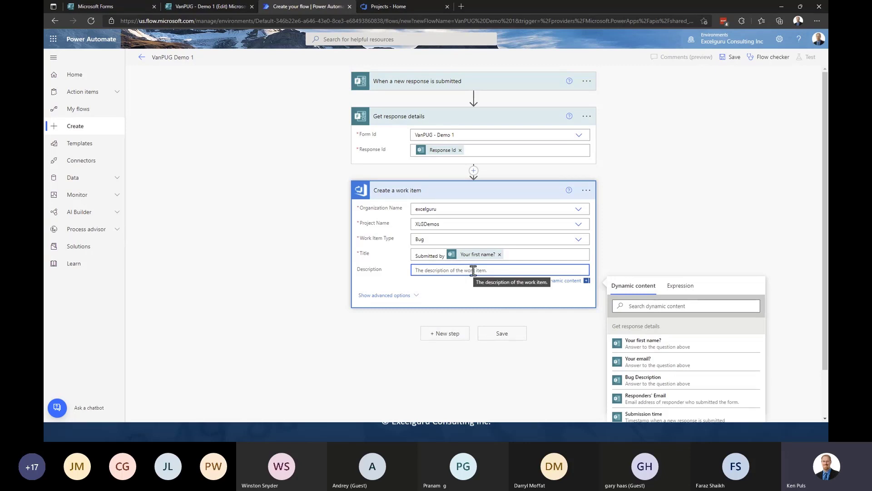
pyautogui.click(414, 297)
# - Tag the work item 'Bug' in the Tags field
pyautogui.scroll(-3, 626, 274)
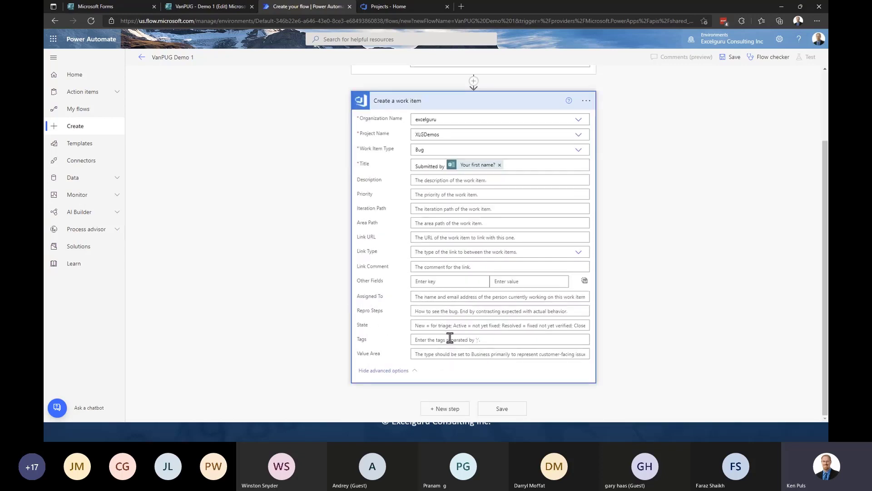
pyautogui.click(450, 339)
pyautogui.write('Bug')
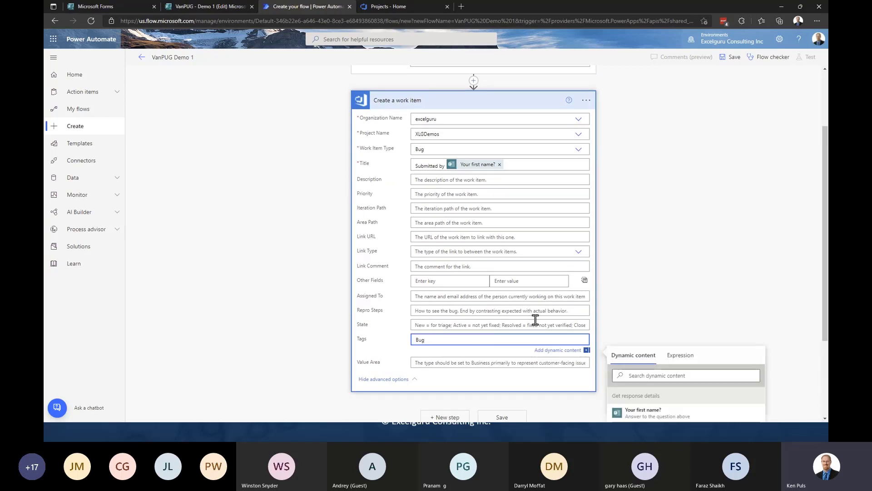
pyautogui.press('Tab')
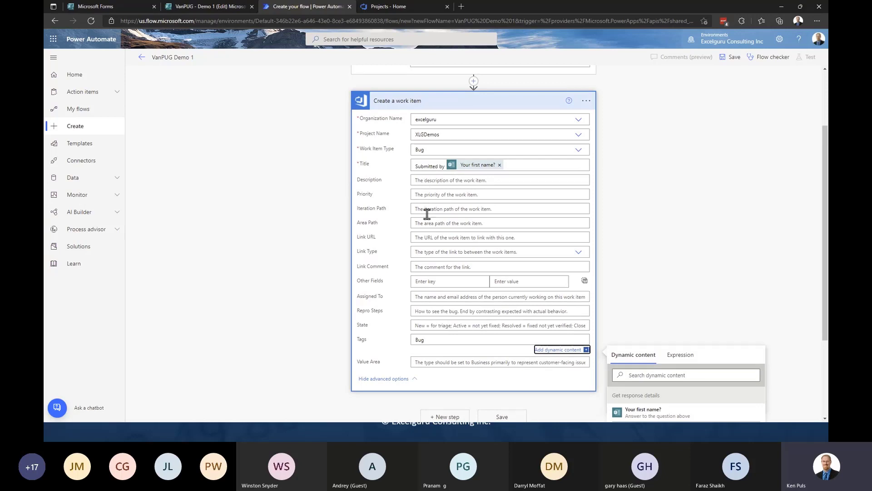
# - Fill Repro Steps with 'Bug Details:', a new line, then the Bug Description answer
pyautogui.click(435, 310)
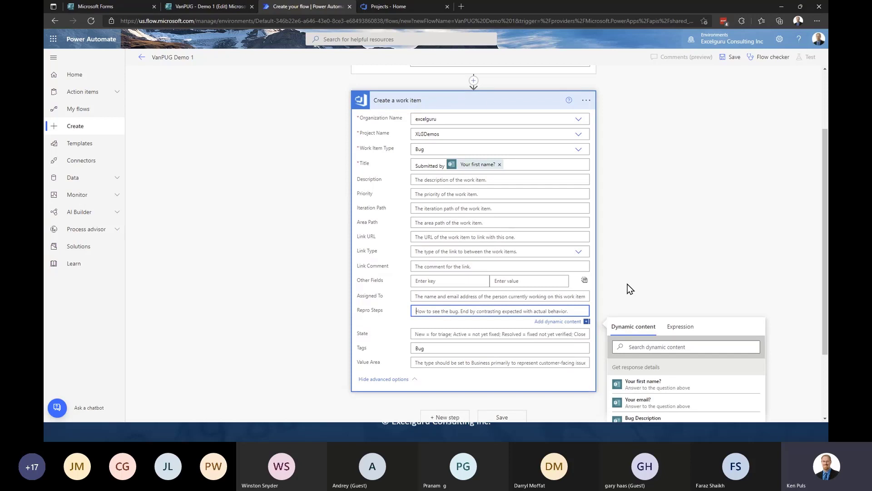
pyautogui.write('Bug Detai')
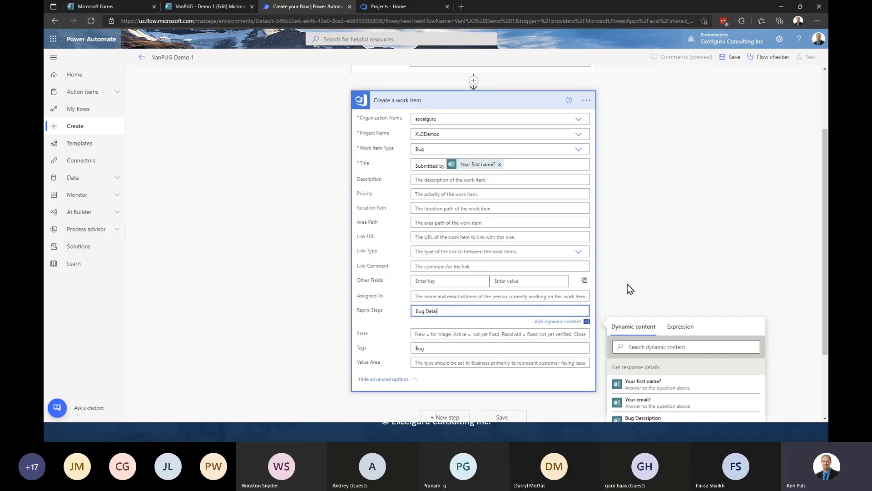
pyautogui.write('ls:')
pyautogui.press('Return')
pyautogui.scroll(-3, 641, 275)
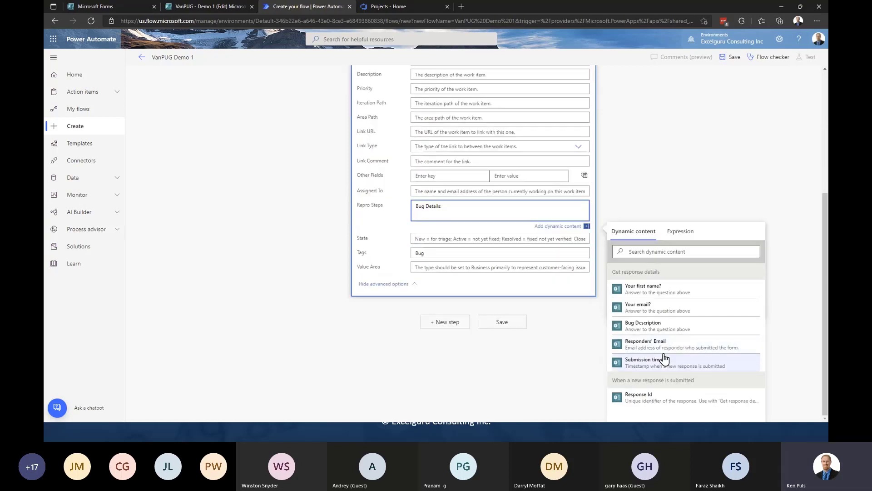
pyautogui.click(660, 333)
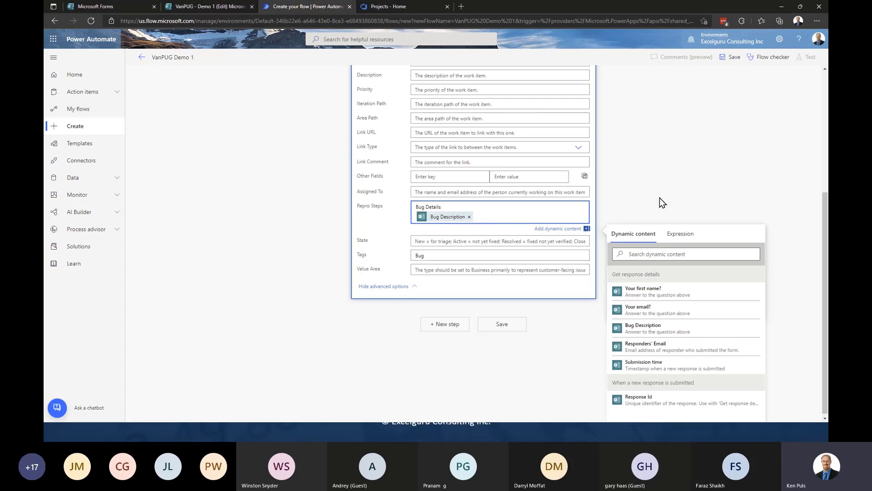
pyautogui.scroll(2, 659, 197)
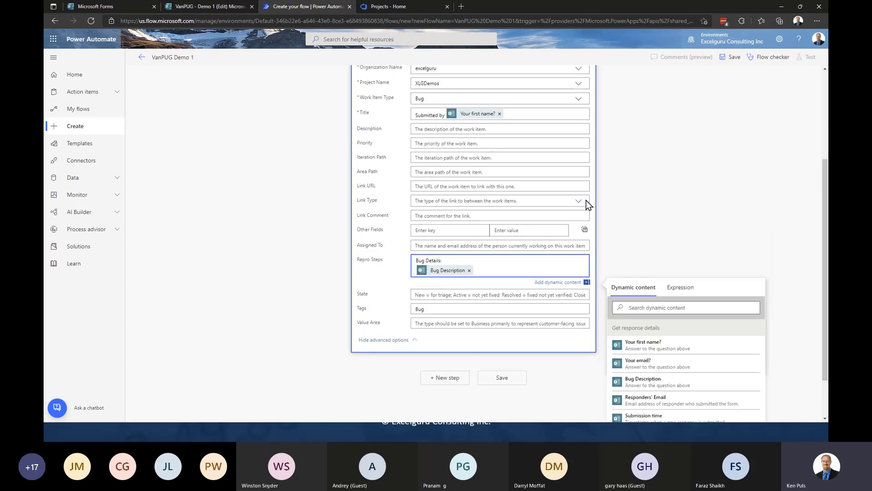
pyautogui.moveTo(488, 119)
# - Save the flow, start a manual test run, and go to the VanPUG - Demo 1 form
pyautogui.click(502, 378)
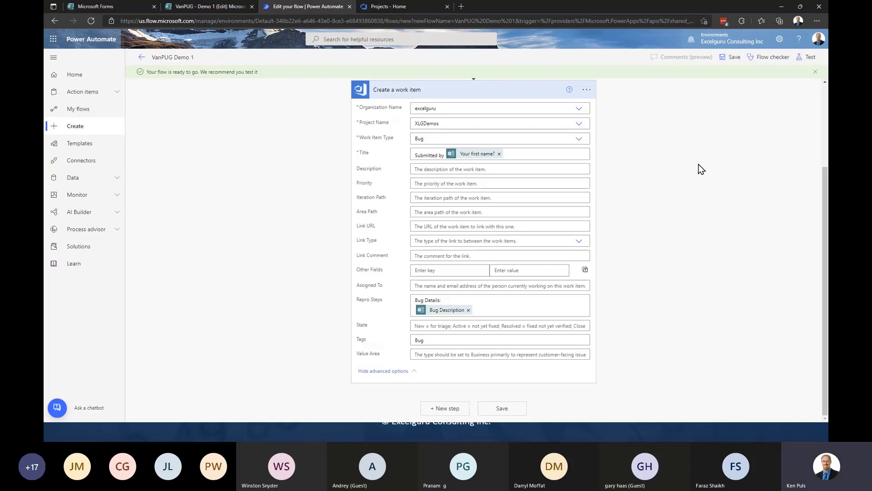
pyautogui.click(803, 59)
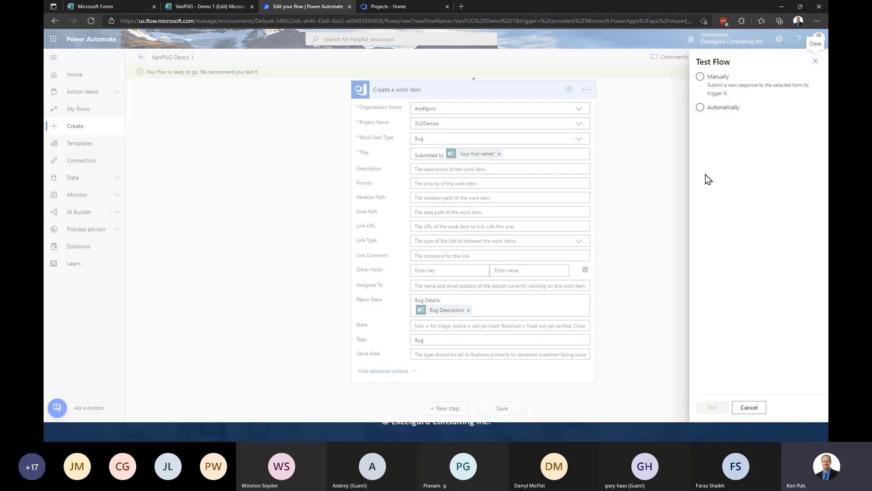
pyautogui.click(700, 77)
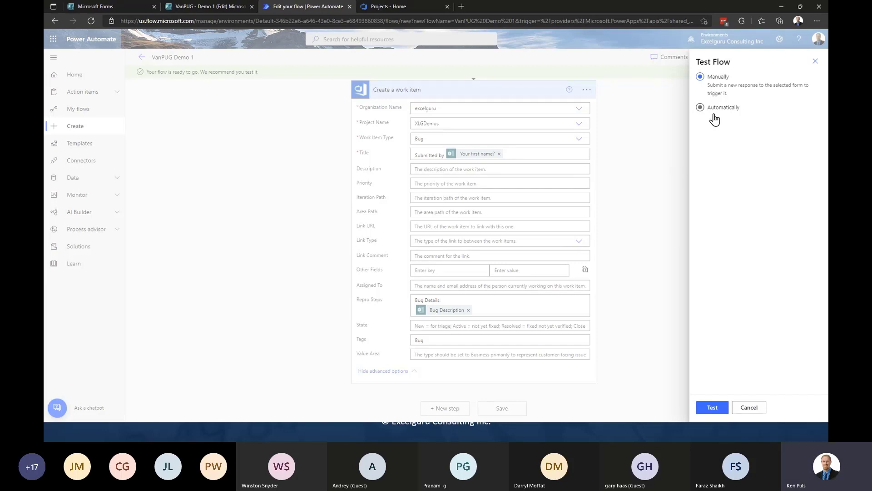
pyautogui.click(712, 407)
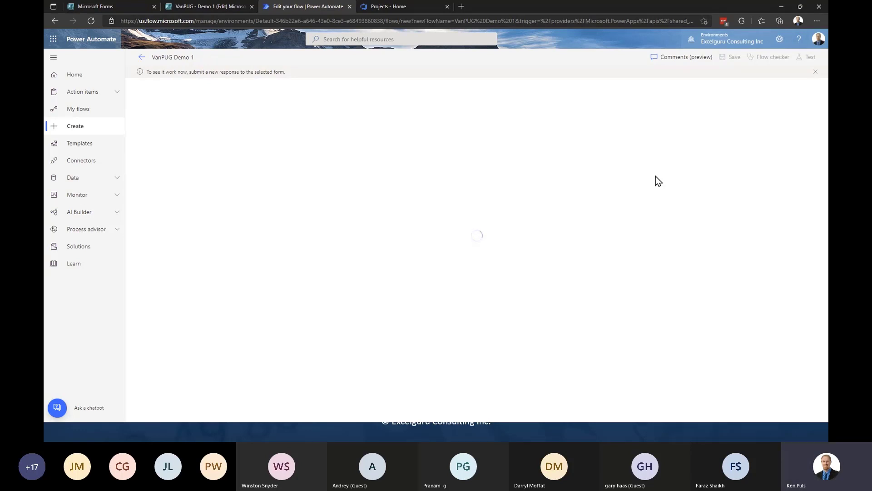
pyautogui.click(244, 6)
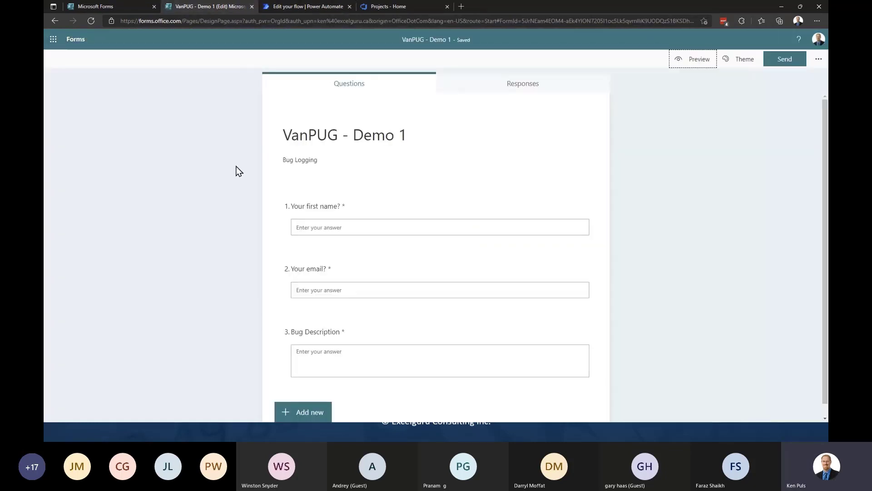
# - Submit a preview response with a first name, e-mail, and 'This is a bug that I want to log to DevOps'
pyautogui.click(691, 64)
pyautogui.click(339, 203)
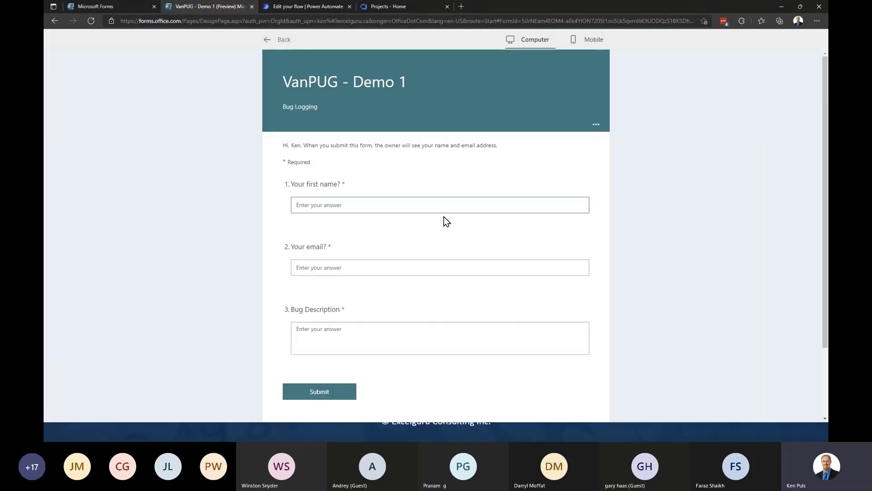
pyautogui.write('Ken')
pyautogui.press('Tab')
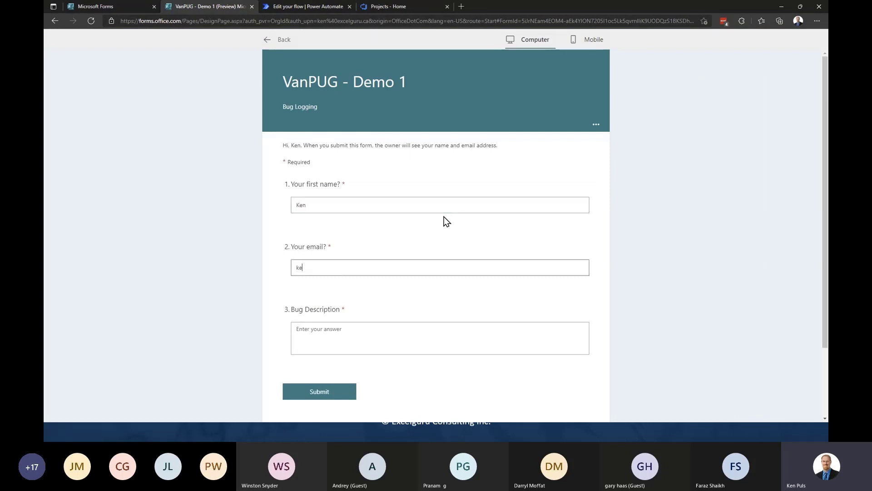
pyautogui.press('Tab')
pyautogui.write('This is a ')
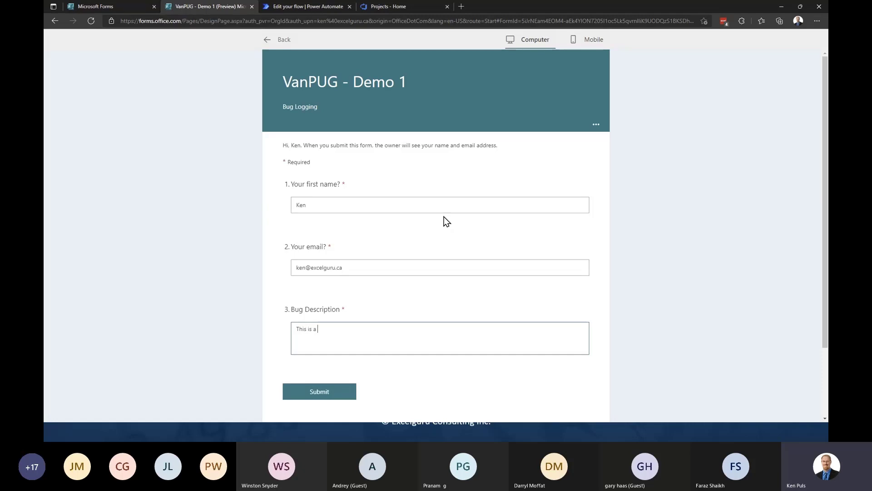
pyautogui.write('bug that I want to log to DevOps')
pyautogui.click(321, 393)
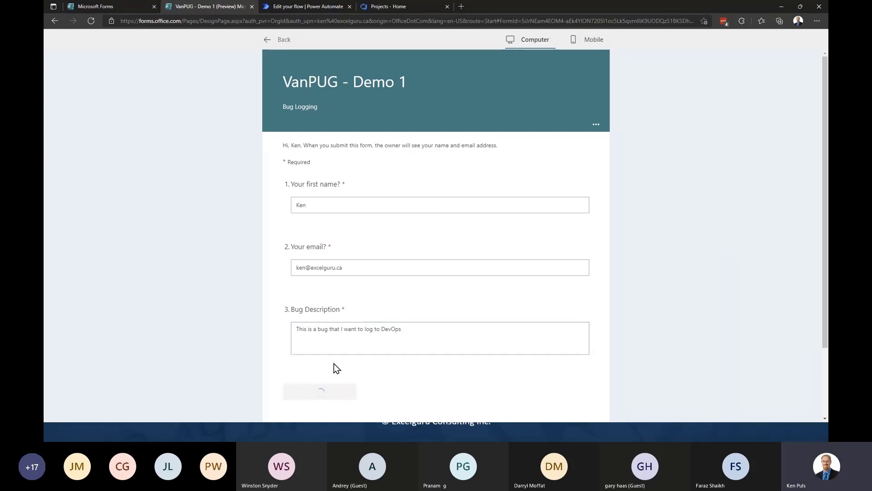
# - Inspect the successful run's trigger and Get response details inputs and outputs
pyautogui.click(307, 7)
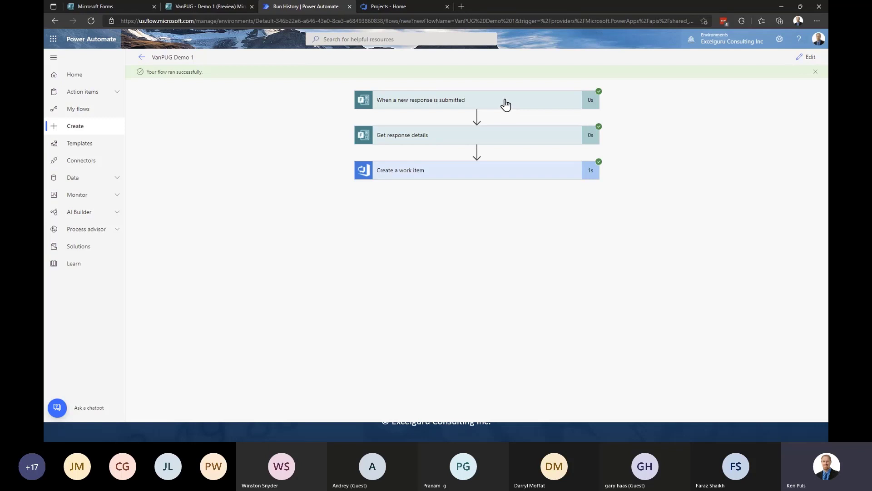
pyautogui.click(506, 105)
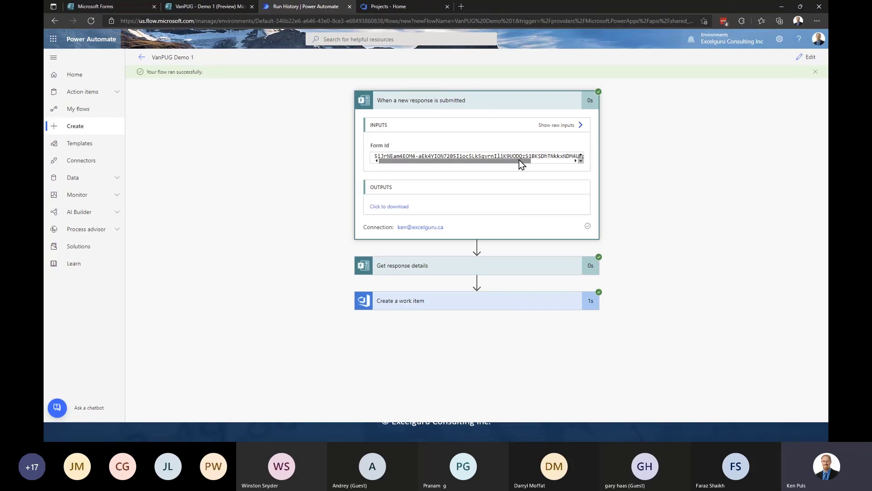
pyautogui.click(518, 105)
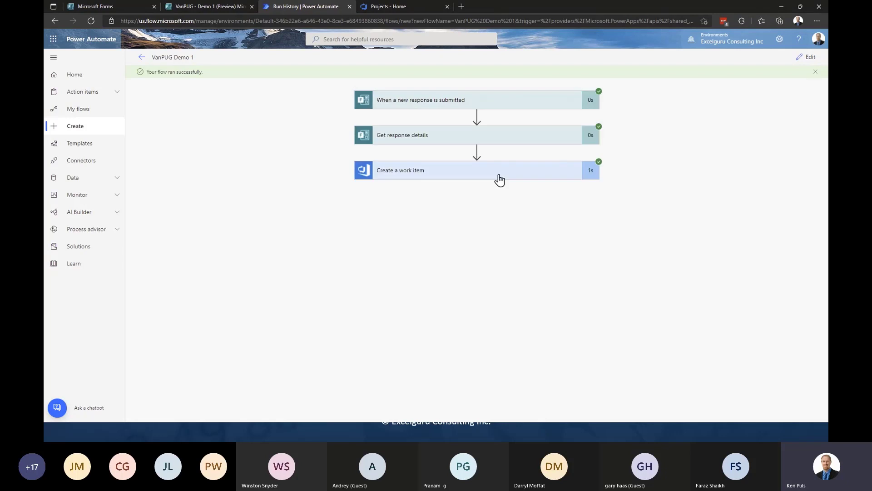
pyautogui.click(495, 139)
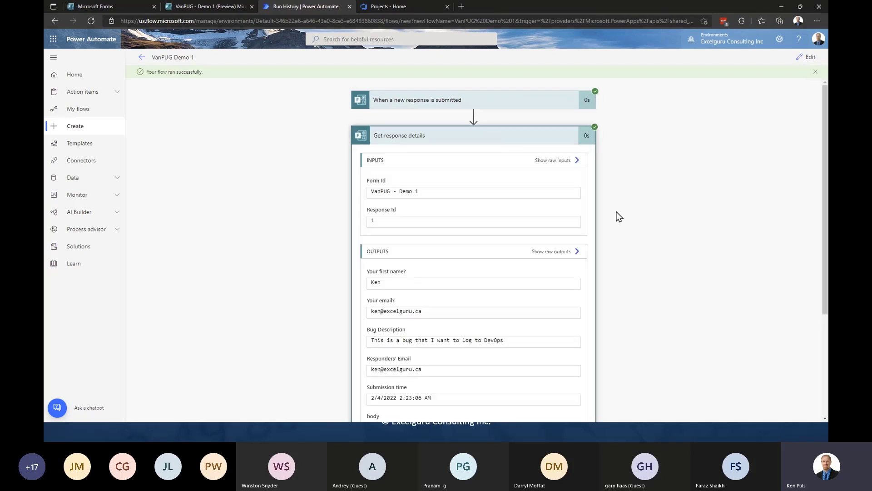
pyautogui.scroll(-3, 623, 211)
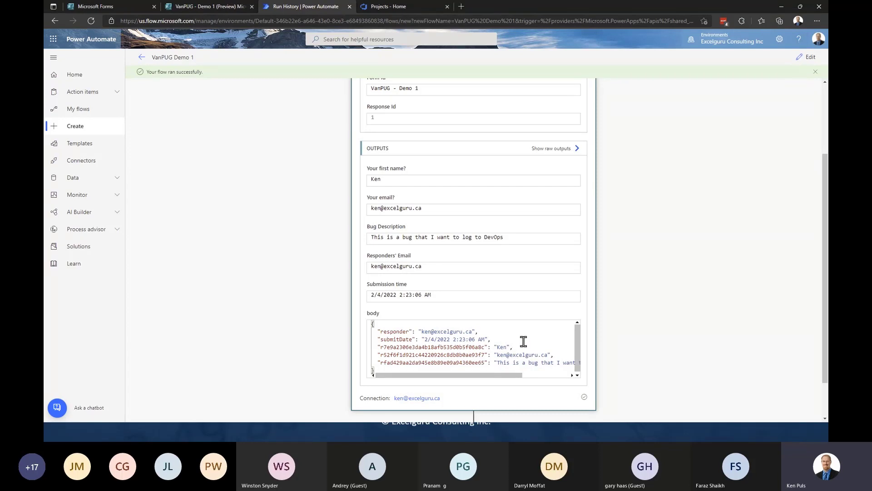
pyautogui.scroll(5, 631, 298)
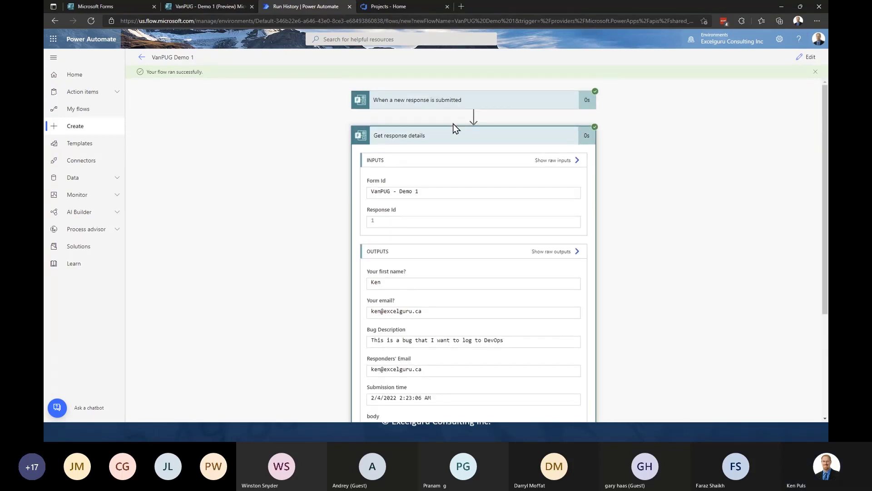
pyautogui.click(461, 133)
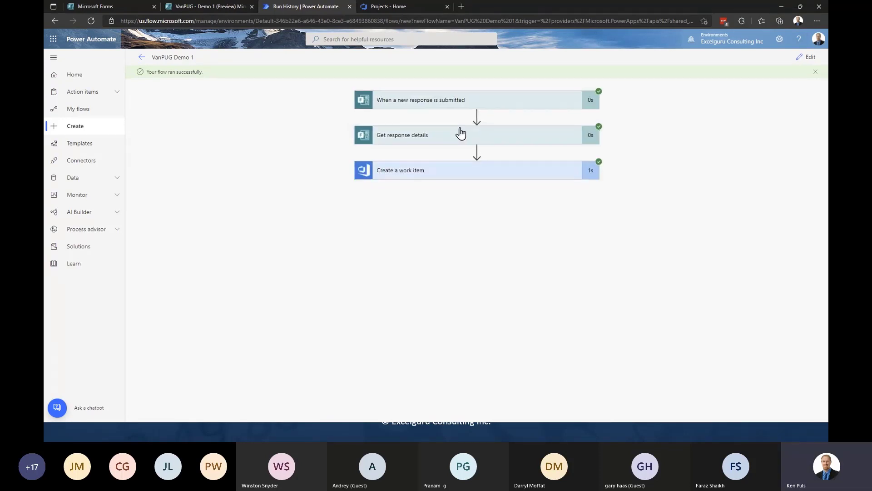
# - Check the Create a work item results showing work item 391, then go to Azure DevOps
pyautogui.click(490, 171)
pyautogui.scroll(-1, 623, 199)
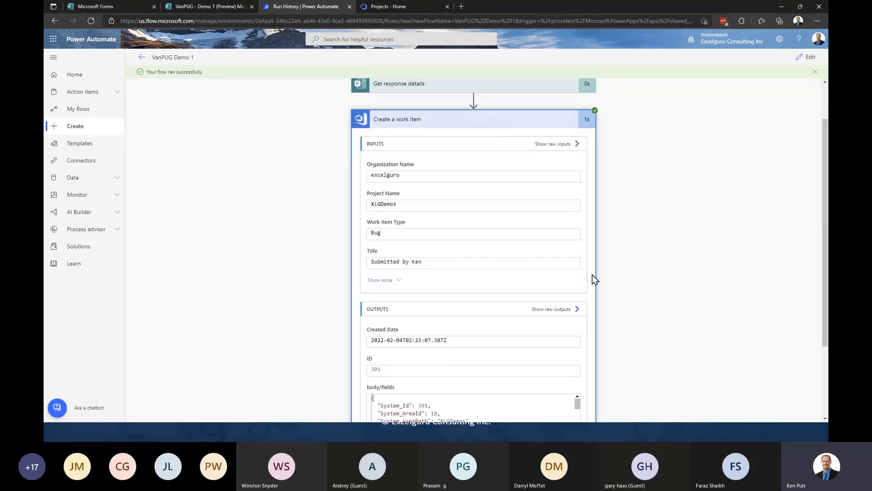
pyautogui.scroll(-2, 602, 230)
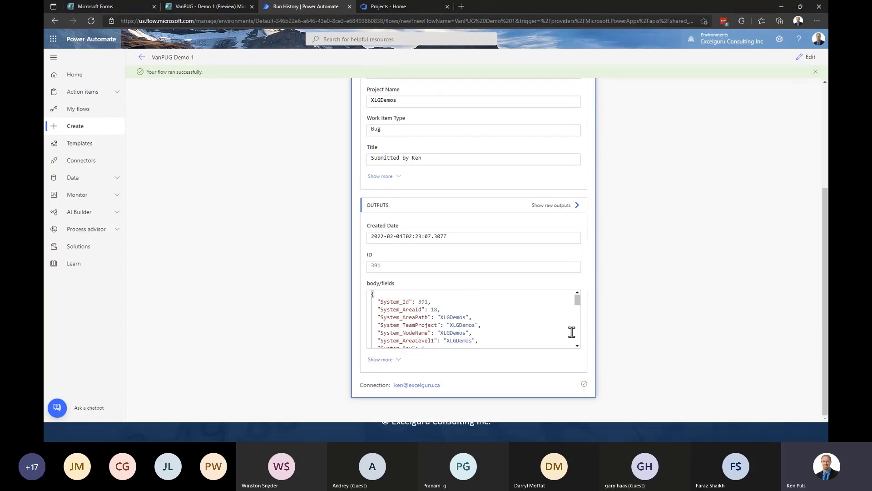
pyautogui.scroll(3, 570, 331)
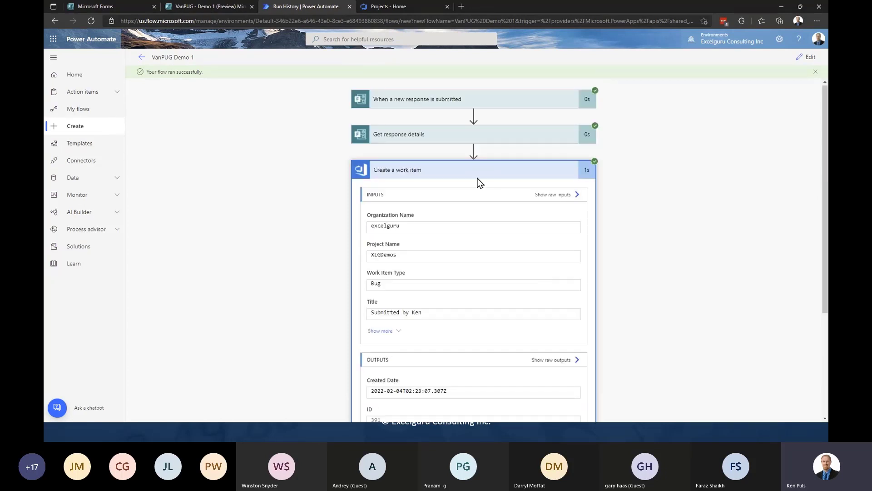
pyautogui.click(476, 163)
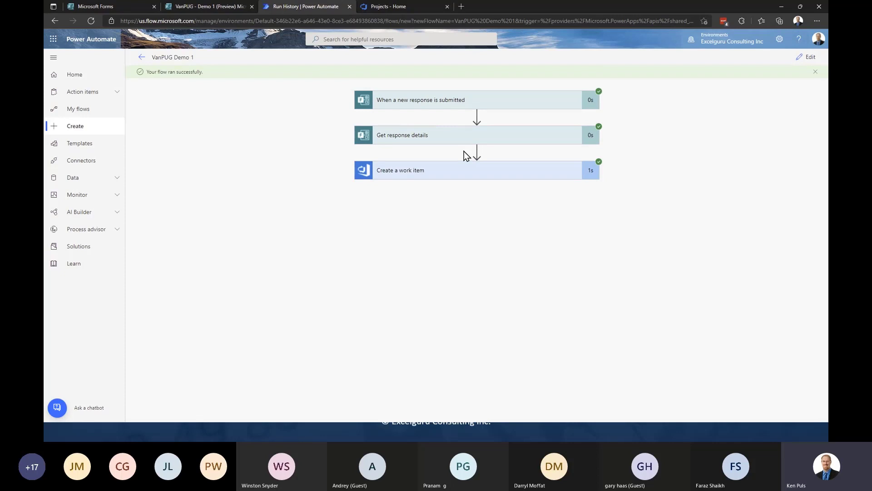
pyautogui.click(389, 6)
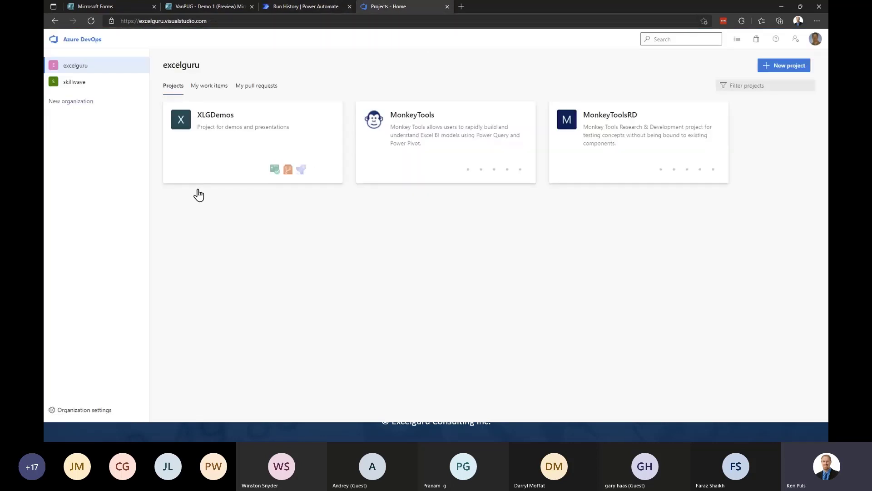
# - Open bug 391 from XLGDemos work items, check its repro steps, and return to the list
pyautogui.click(238, 129)
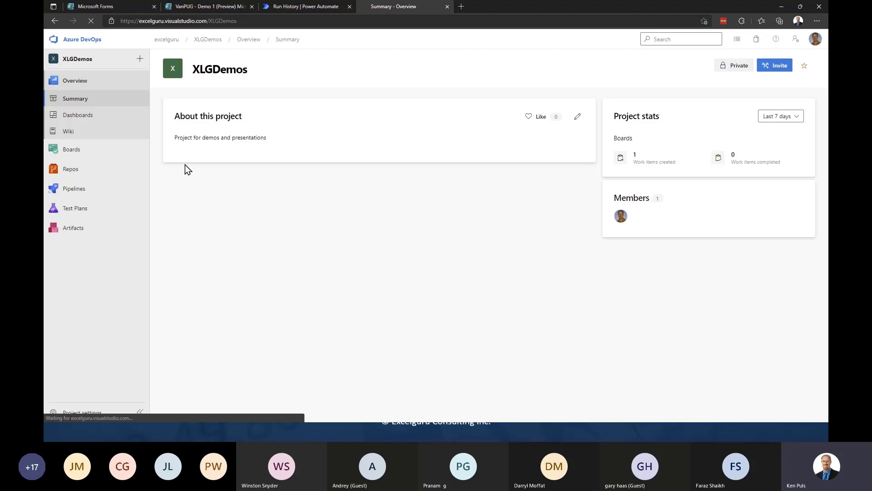
pyautogui.click(65, 149)
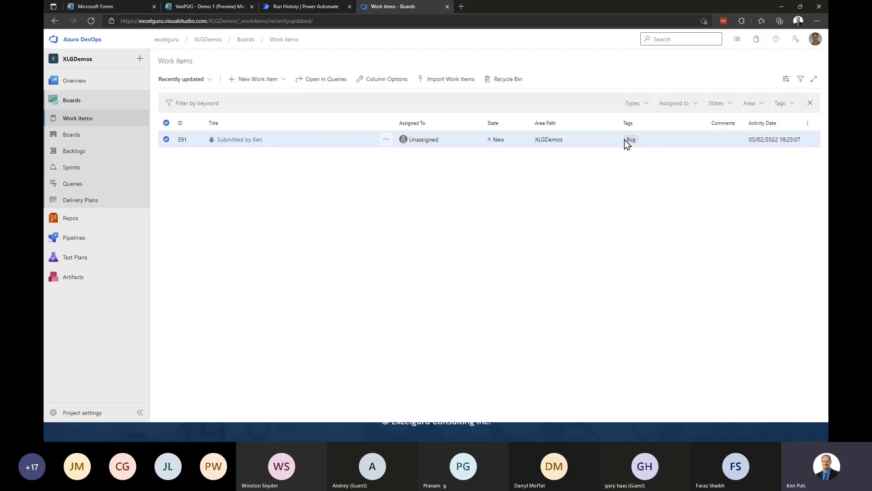
pyautogui.click(247, 140)
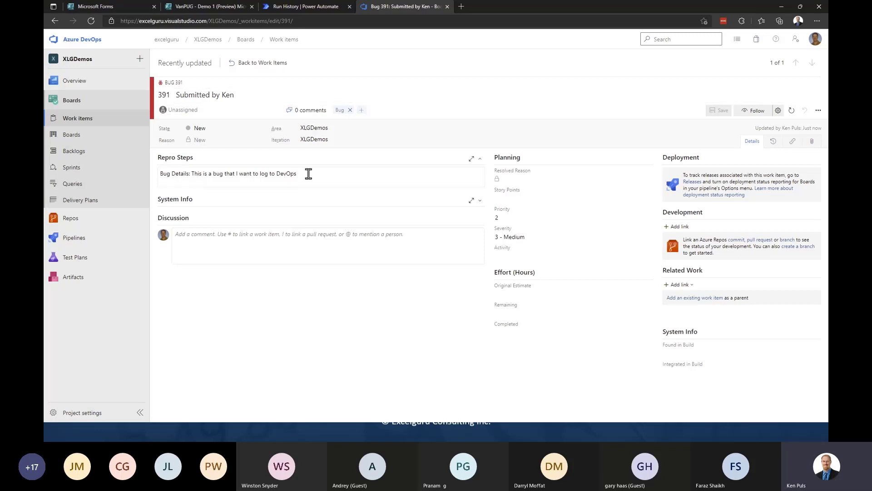
pyautogui.moveTo(305, 174); pyautogui.dragTo(158, 172)
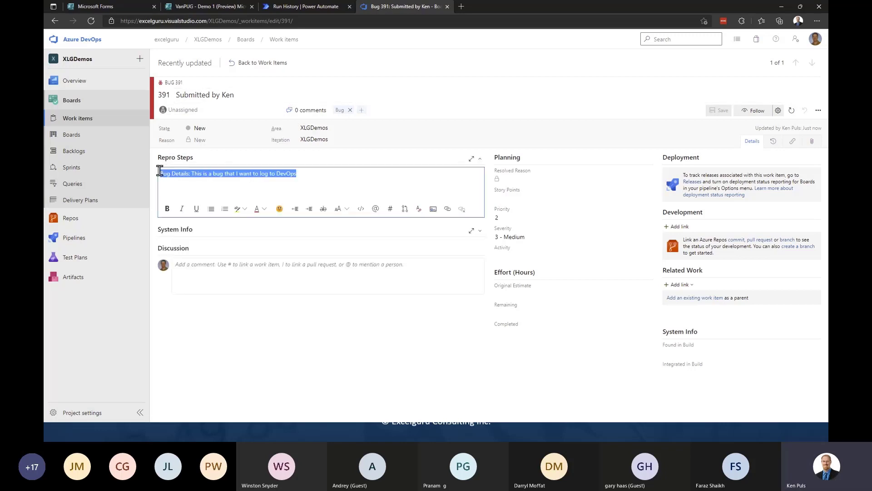
pyautogui.click(200, 199)
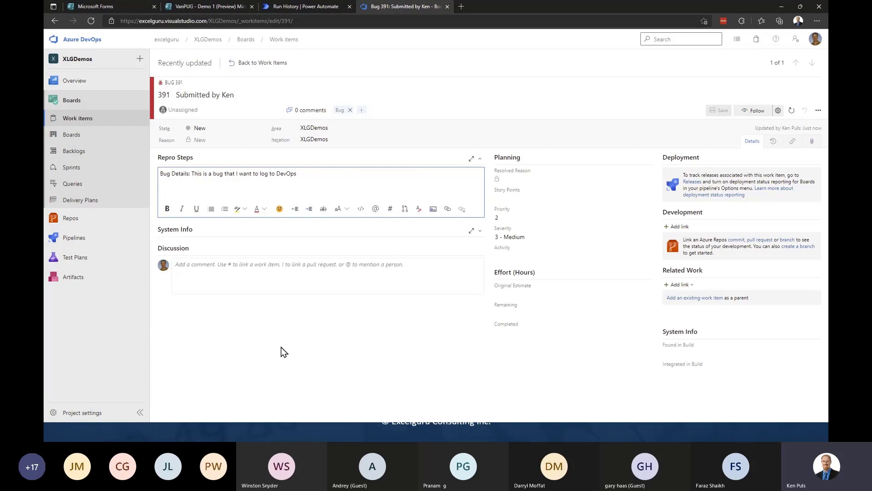
pyautogui.click(245, 67)
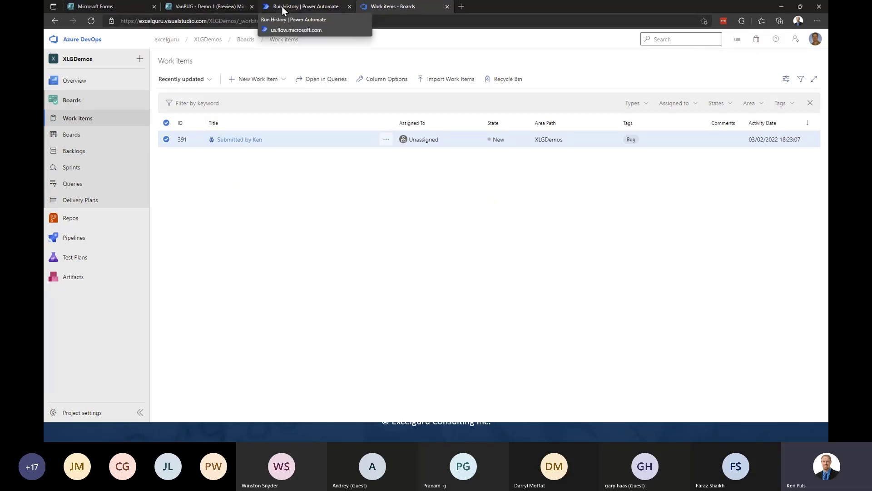
# - Wrap 'Bug Details:' in <b></b> with a <br> break in Repro Steps, and save the flow
pyautogui.click(281, 6)
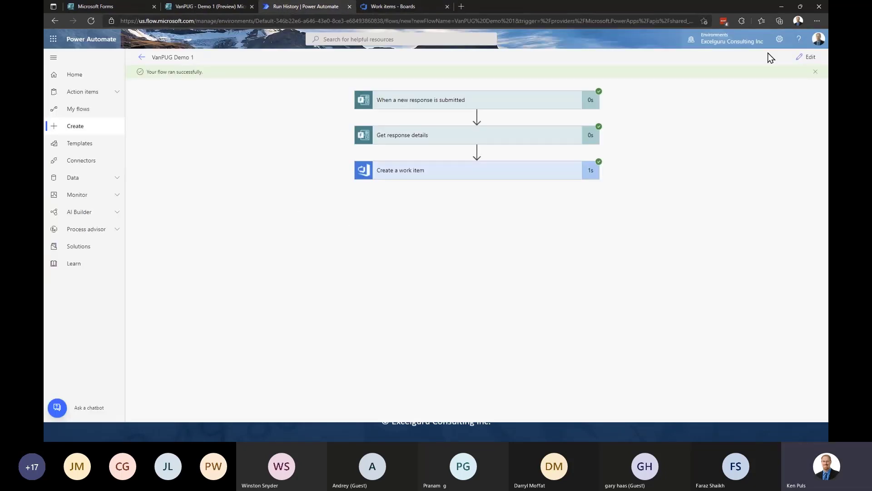
pyautogui.click(803, 59)
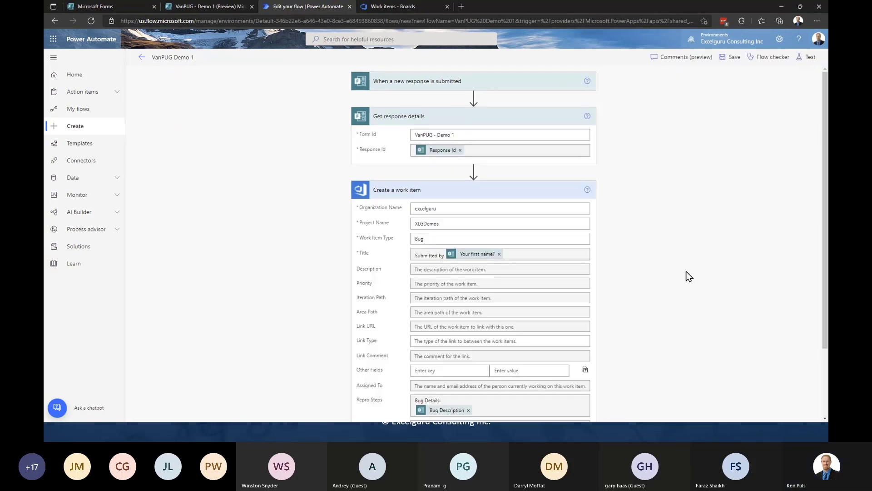
pyautogui.scroll(-3, 645, 259)
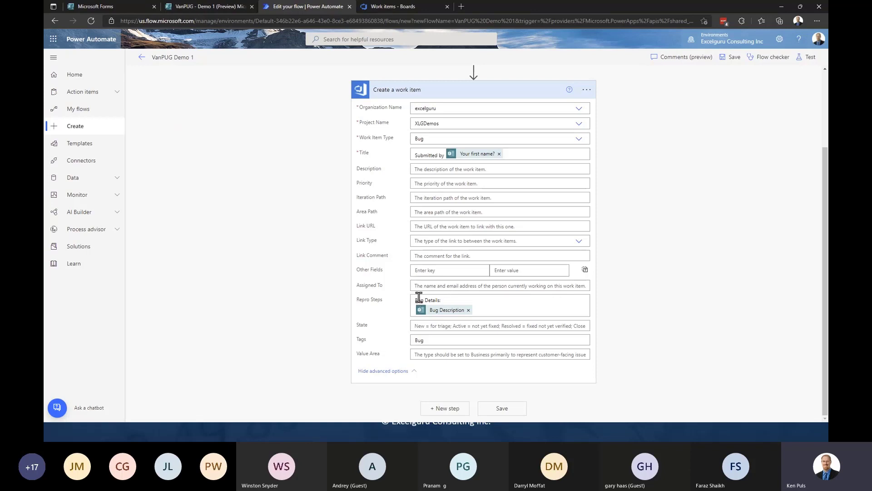
pyautogui.click(496, 302)
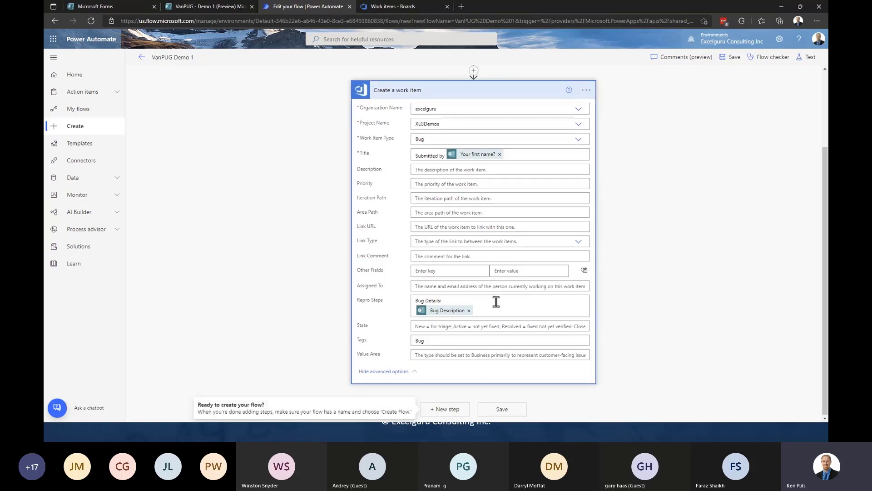
pyautogui.click(416, 301)
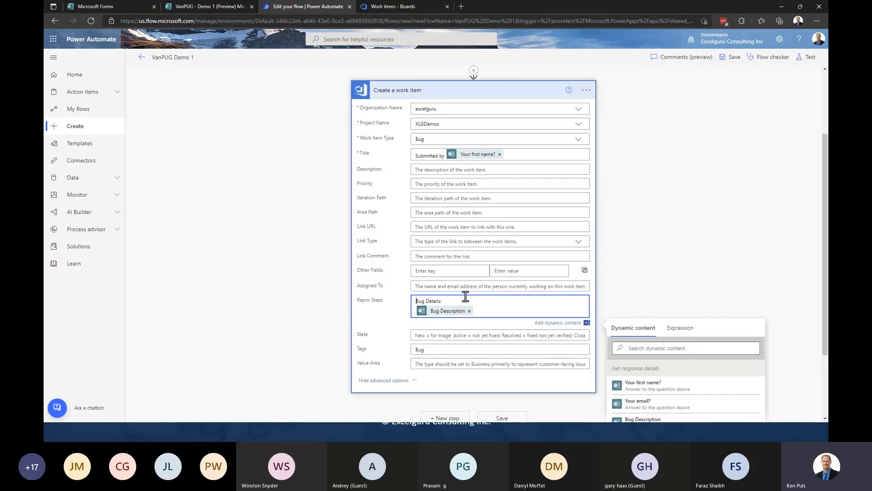
pyautogui.write('<b>')
pyautogui.write('</b><br>')
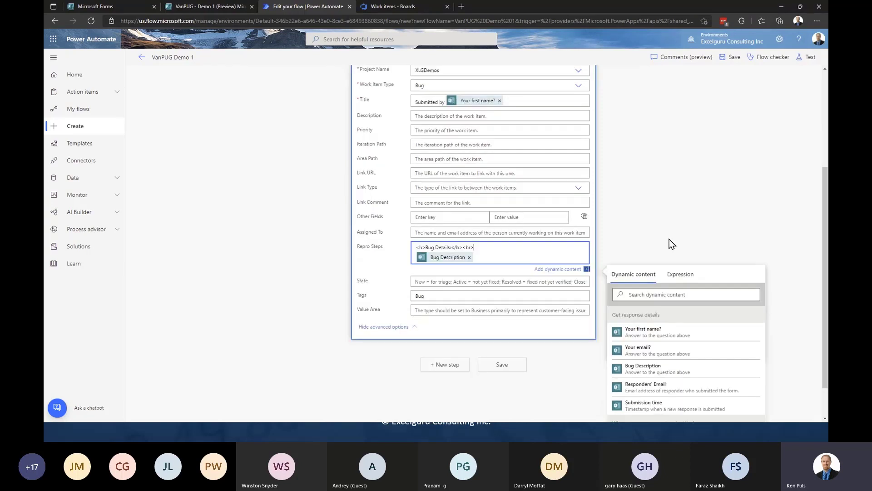
pyautogui.scroll(-2, 562, 362)
pyautogui.click(509, 366)
pyautogui.scroll(5, 644, 273)
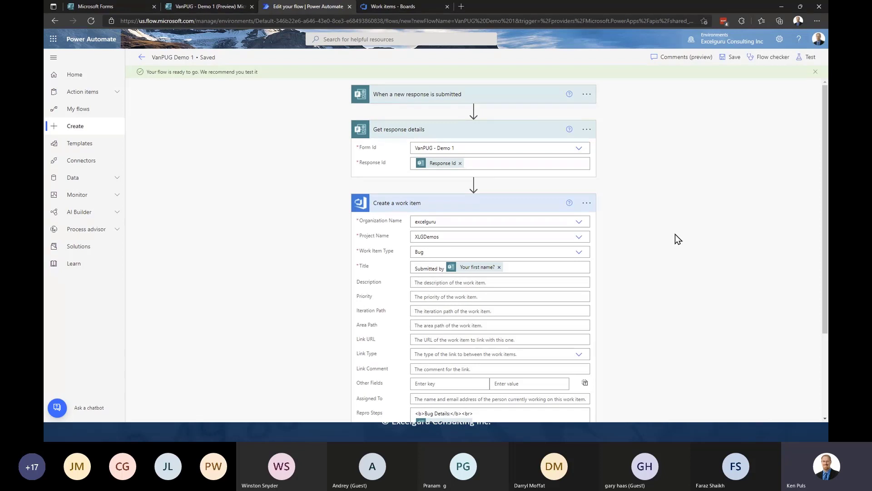
# - Retest the flow automatically using the recently used Succeeded trigger run
pyautogui.click(807, 57)
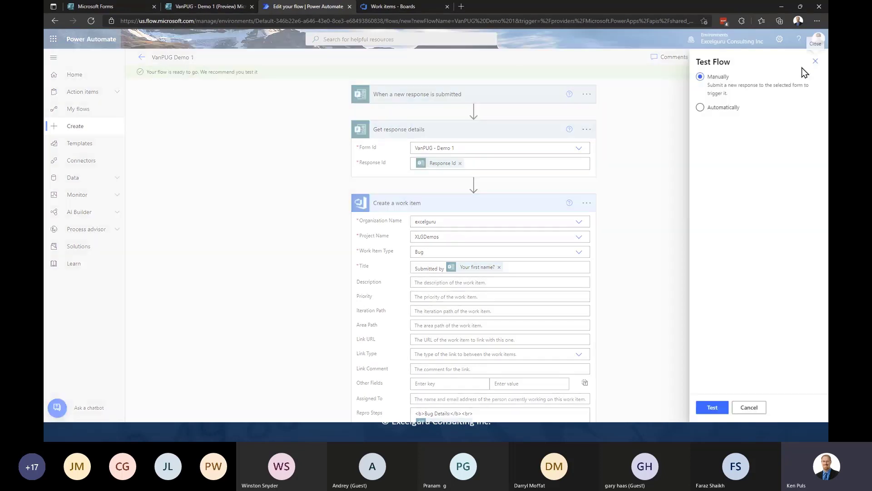
pyautogui.click(700, 108)
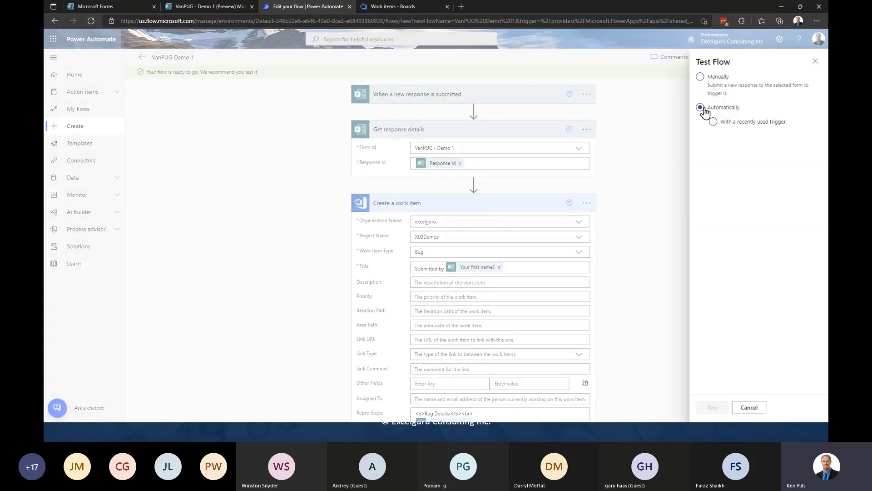
pyautogui.click(713, 122)
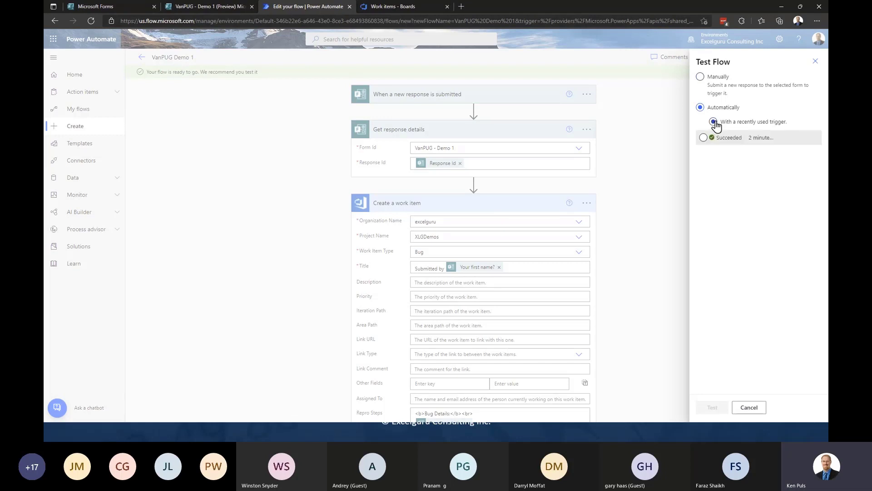
pyautogui.click(703, 138)
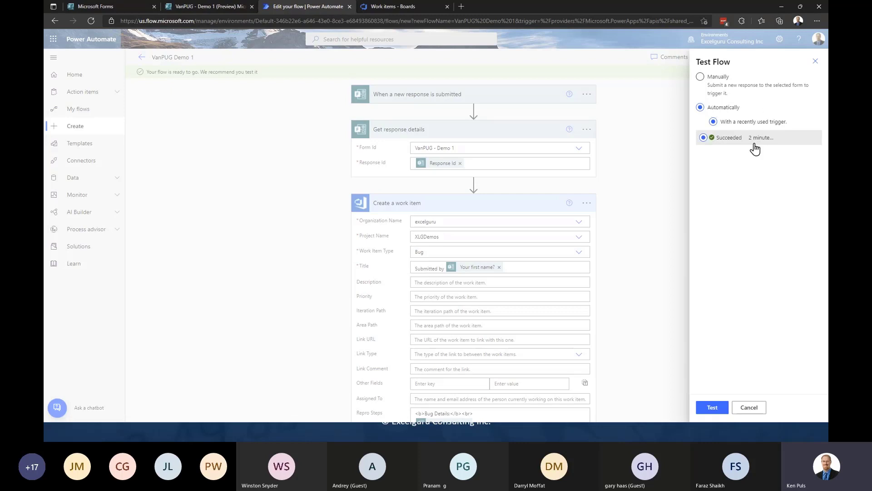
pyautogui.click(703, 137)
pyautogui.click(712, 409)
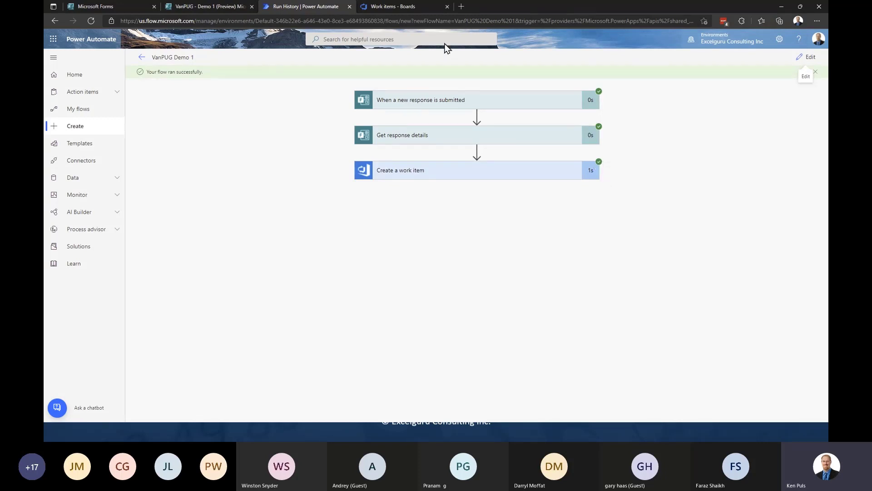
# - Reload the Azure DevOps work items list with F5 to show new bug 392
pyautogui.click(412, 7)
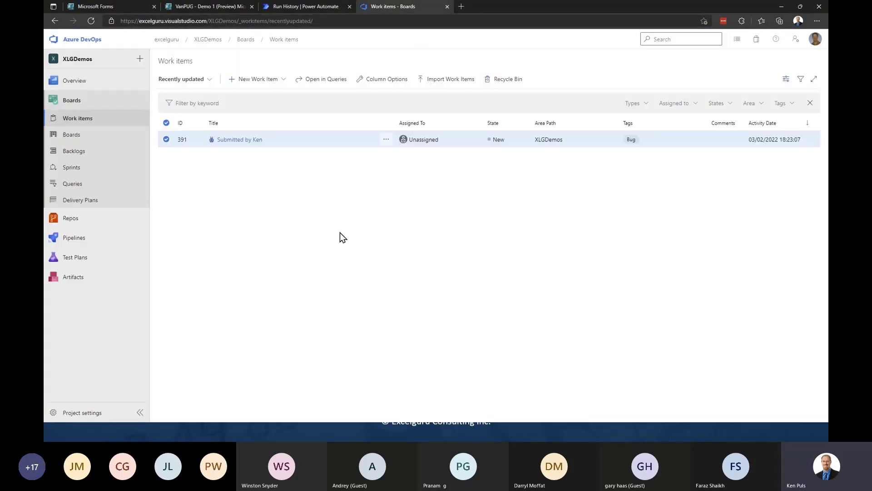
pyautogui.press('F5')
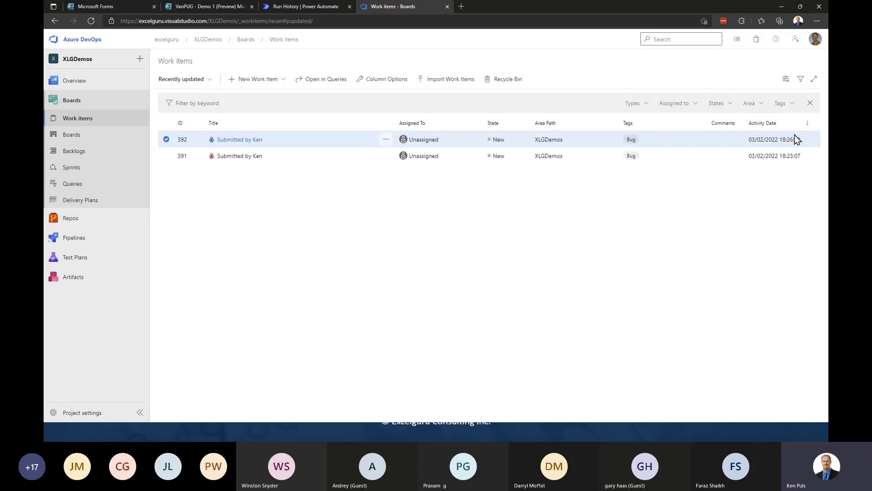
# - Open bug 392, check its bolded 'Bug Details:' repro steps, and return to the work items list
pyautogui.click(240, 144)
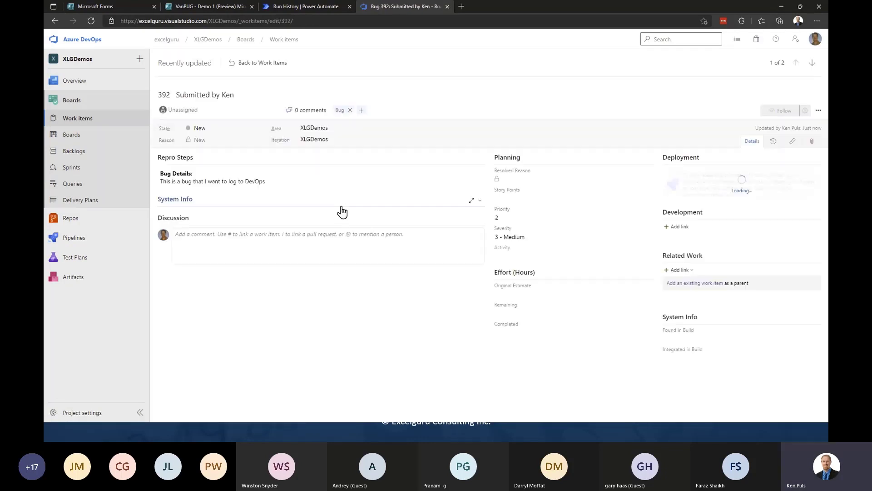
pyautogui.moveTo(208, 175); pyautogui.dragTo(162, 173)
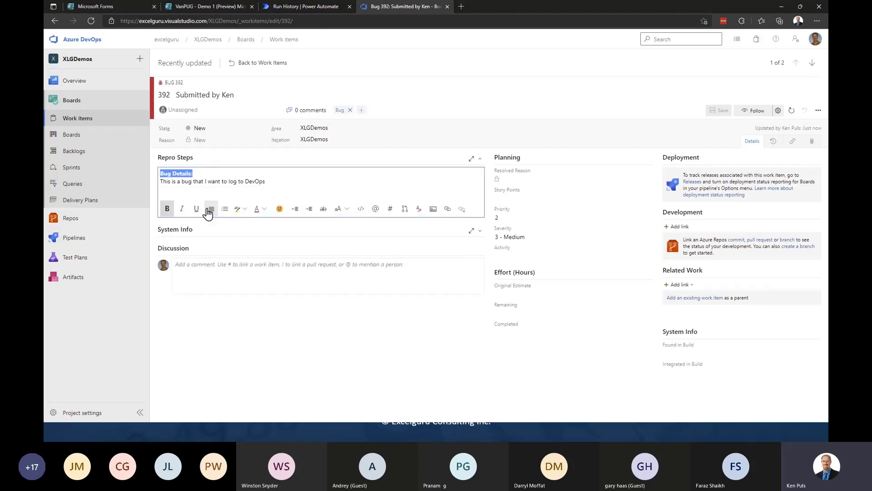
pyautogui.moveTo(266, 182); pyautogui.dragTo(163, 181)
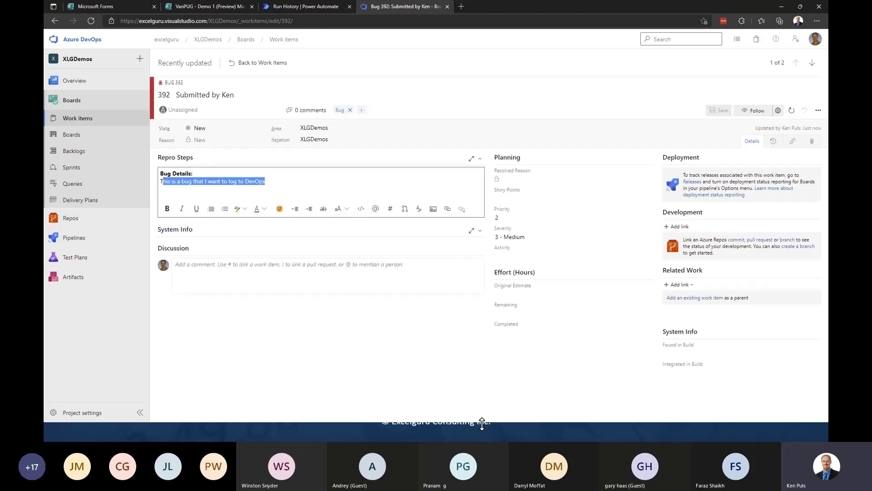
pyautogui.click(241, 63)
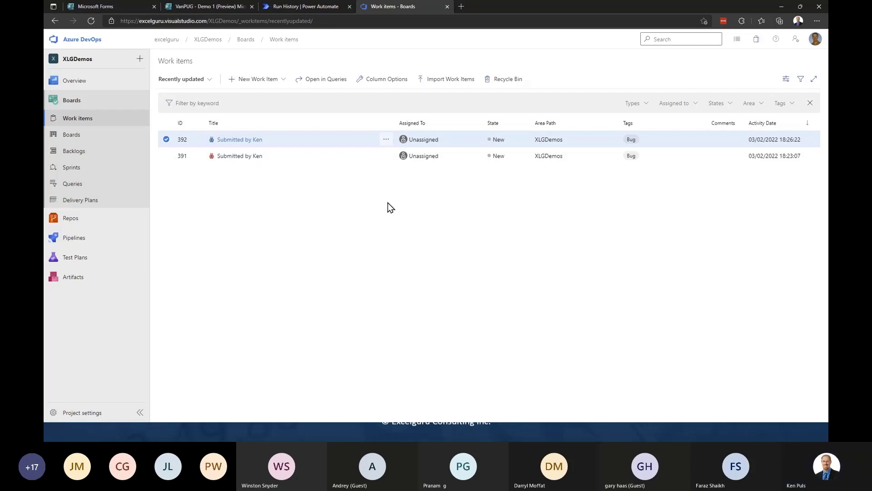
# - Open the flow for editing and add Office 365 Outlook's Send an email (V2) after Create a work item
pyautogui.click(317, 5)
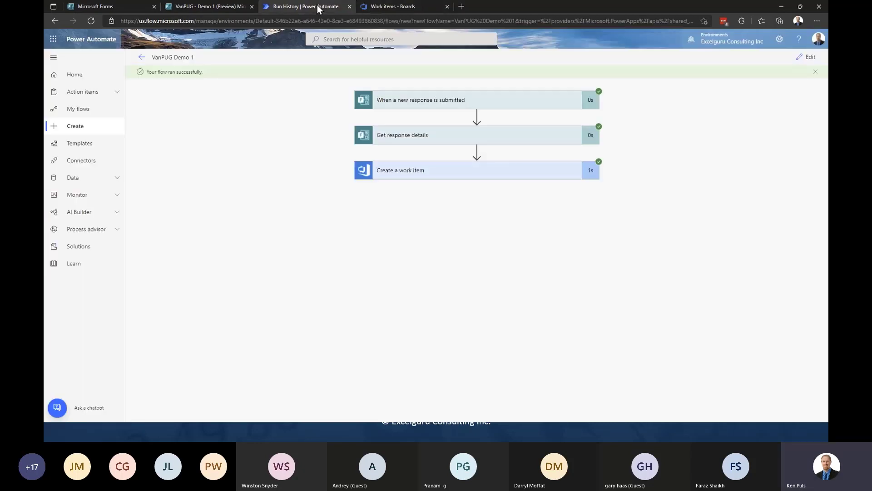
pyautogui.click(808, 57)
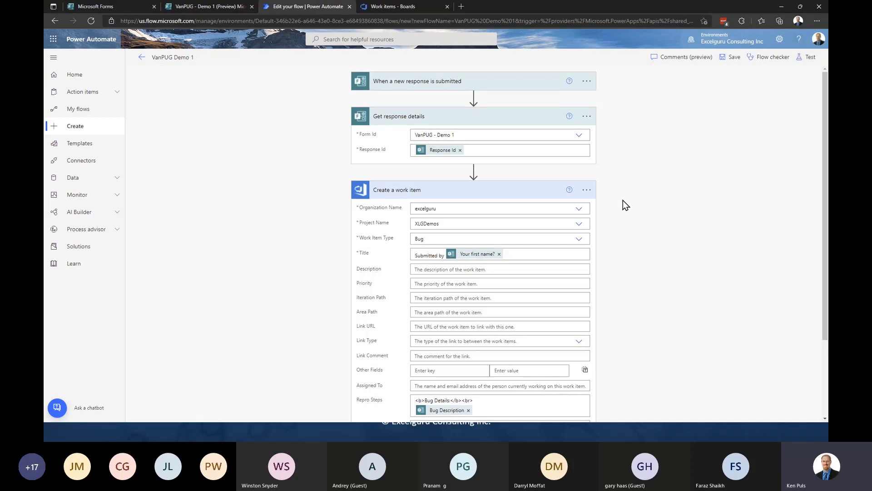
pyautogui.click(534, 194)
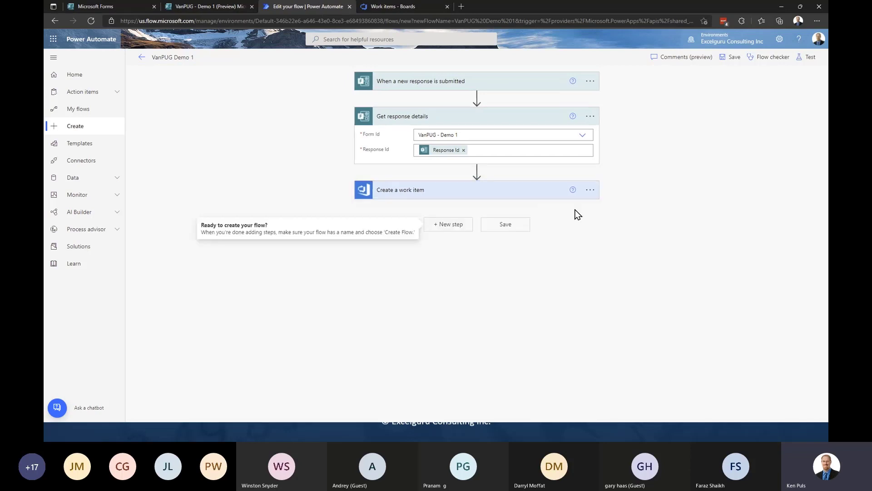
pyautogui.click(452, 225)
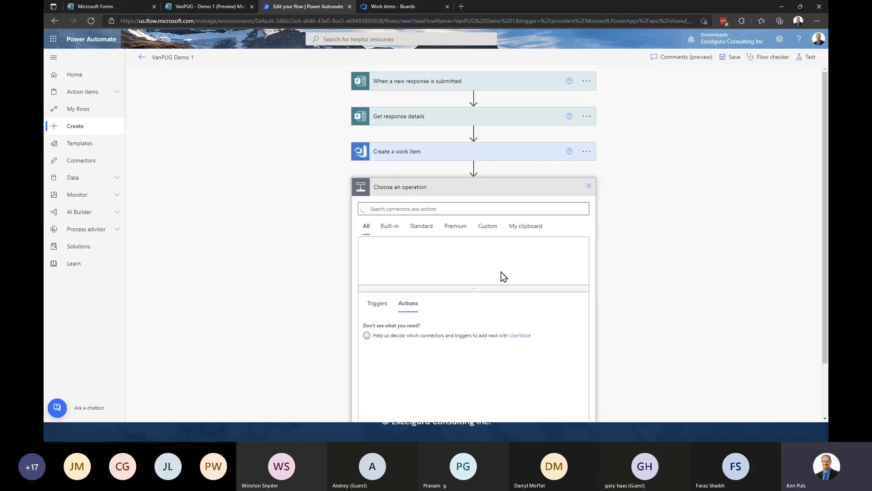
pyautogui.click(409, 207)
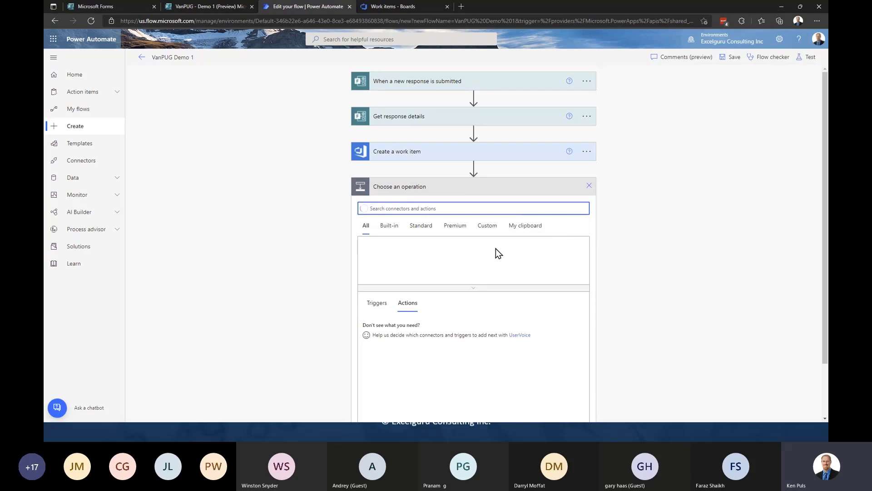
pyautogui.write('email')
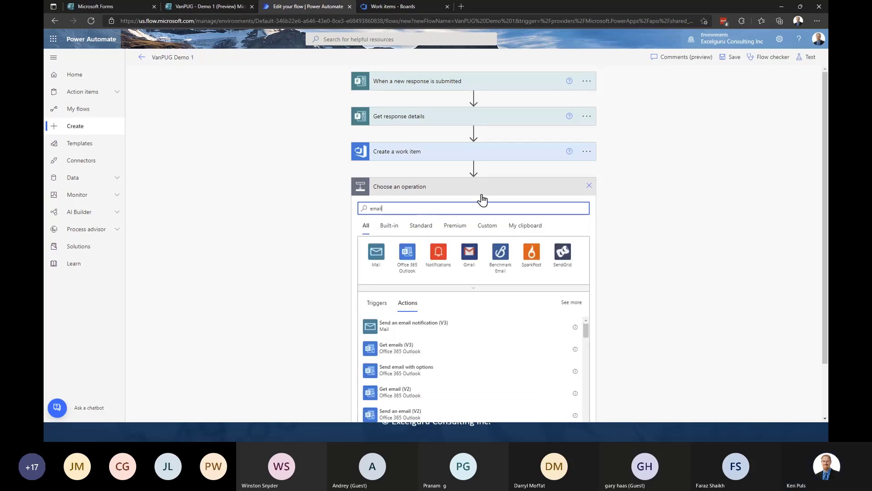
pyautogui.scroll(-2, 627, 273)
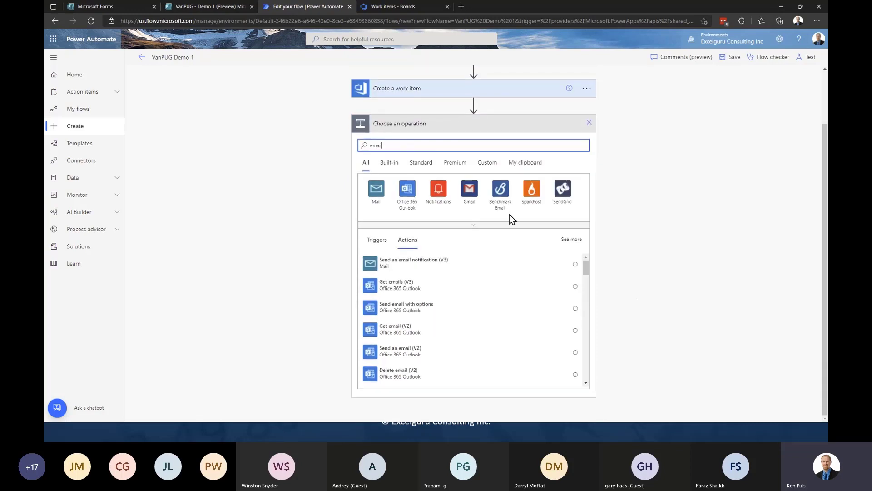
pyautogui.click(414, 352)
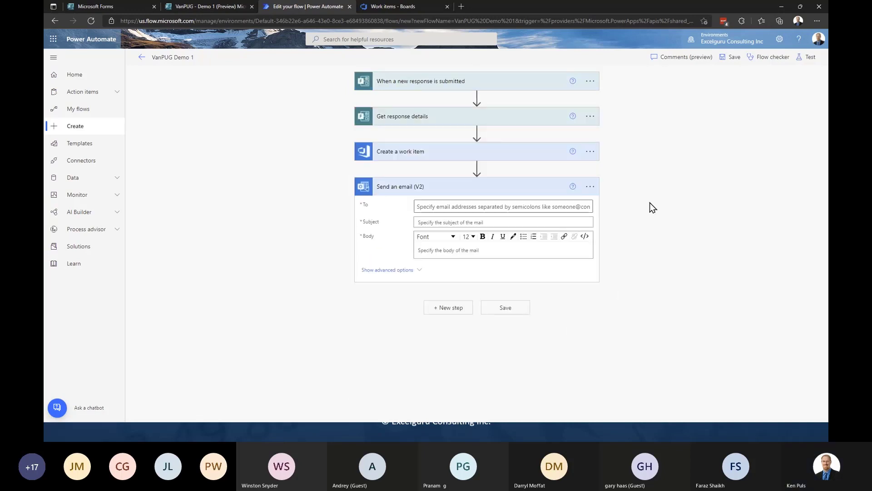
# - Address the email to the form's 'Your email?' answer and give it the subject 'Thanks for playing!'
pyautogui.click(446, 207)
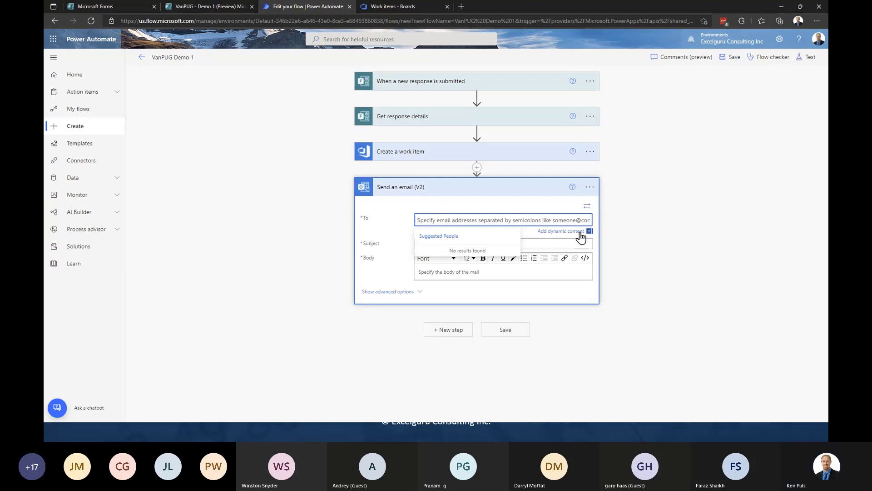
pyautogui.click(555, 231)
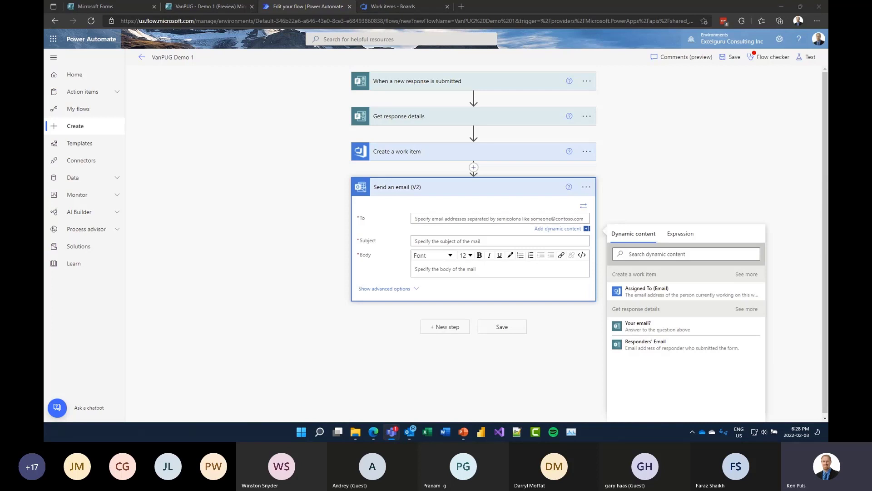
pyautogui.click(660, 328)
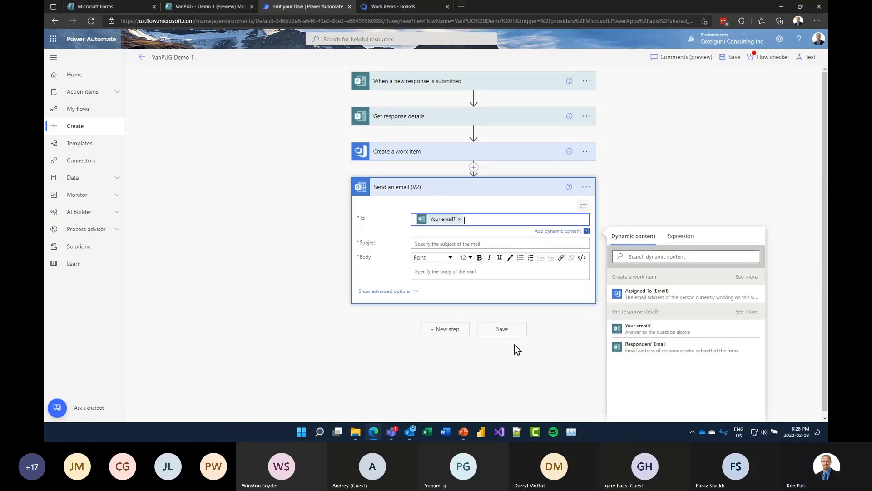
pyautogui.click(438, 242)
pyautogui.write('Tha')
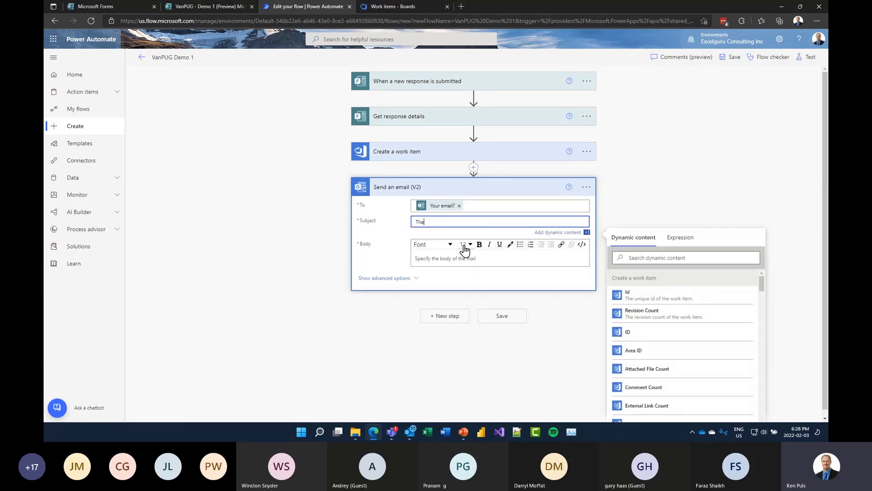
pyautogui.write('nks for playing!')
# - Write the body 'Thanks for submitting your bug! We have assigned the following ID' and search dynamic content for 'id'
pyautogui.click(430, 258)
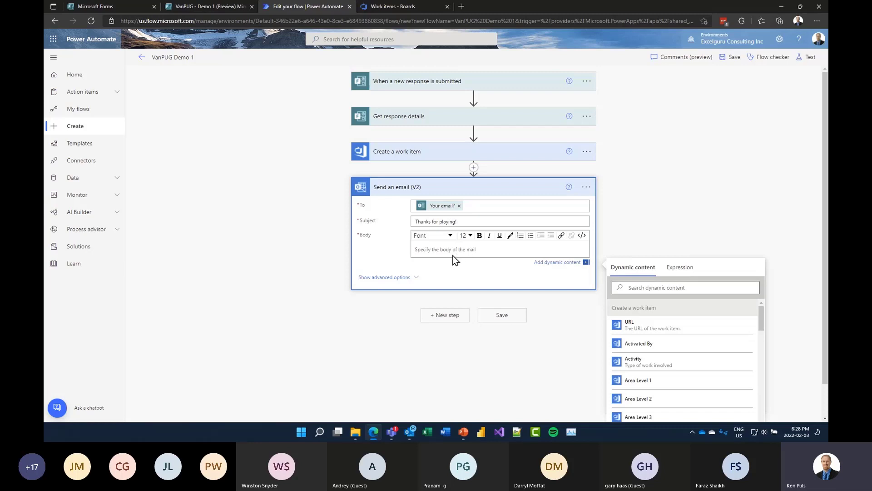
pyautogui.write('Thanks for submitting your bug! We have assigned the following ID:')
pyautogui.scroll(-1, 786, 296)
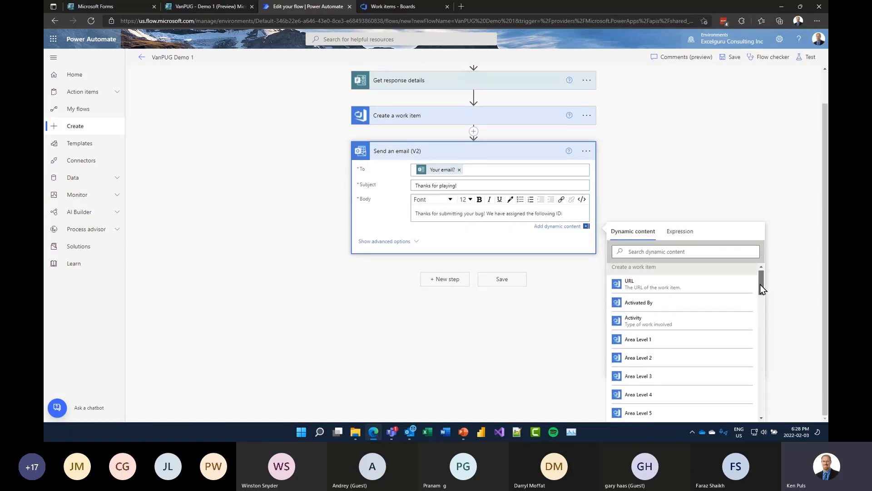
pyautogui.moveTo(760, 284); pyautogui.dragTo(763, 314)
pyautogui.moveTo(766, 335); pyautogui.dragTo(769, 340)
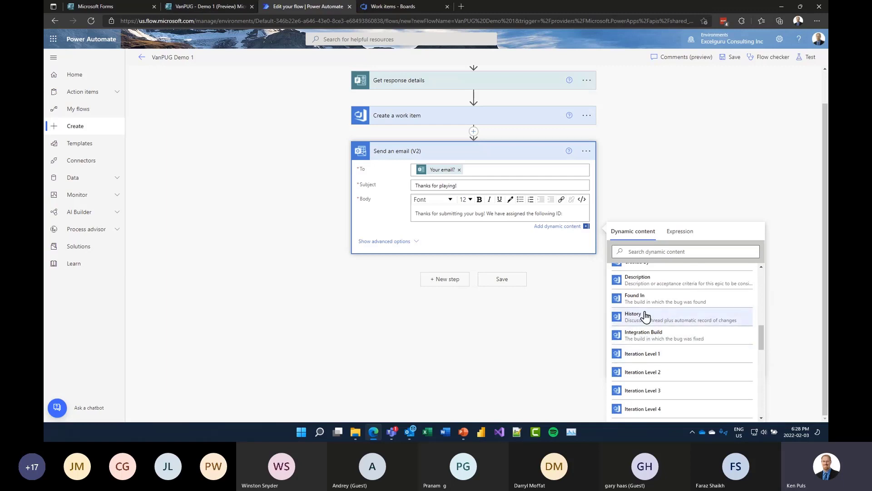
pyautogui.moveTo(762, 344); pyautogui.dragTo(774, 287)
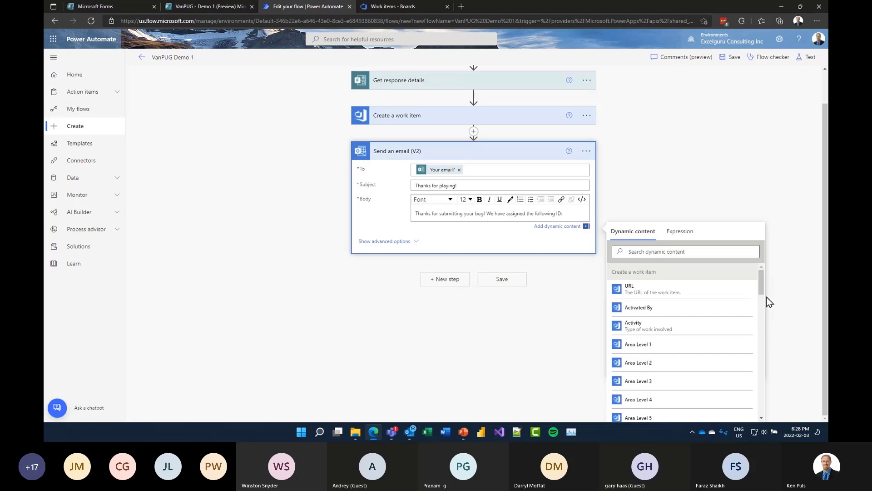
pyautogui.scroll(2, 789, 260)
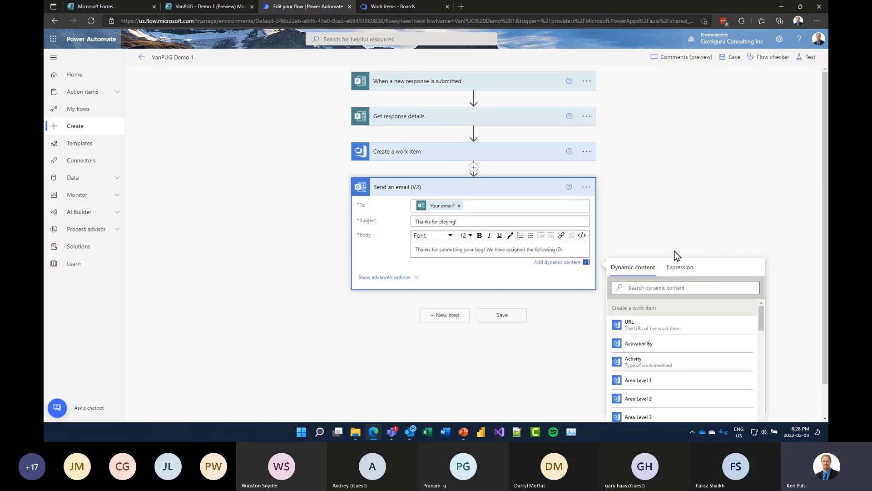
pyautogui.click(637, 287)
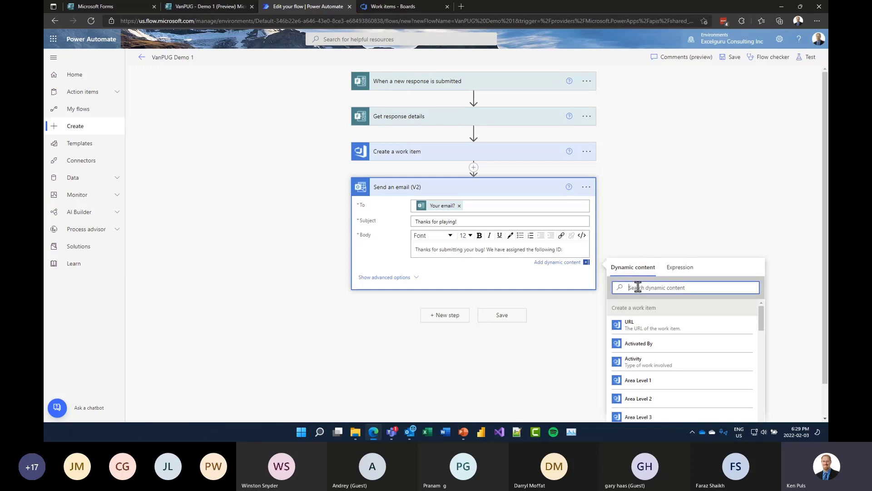
pyautogui.write('id')
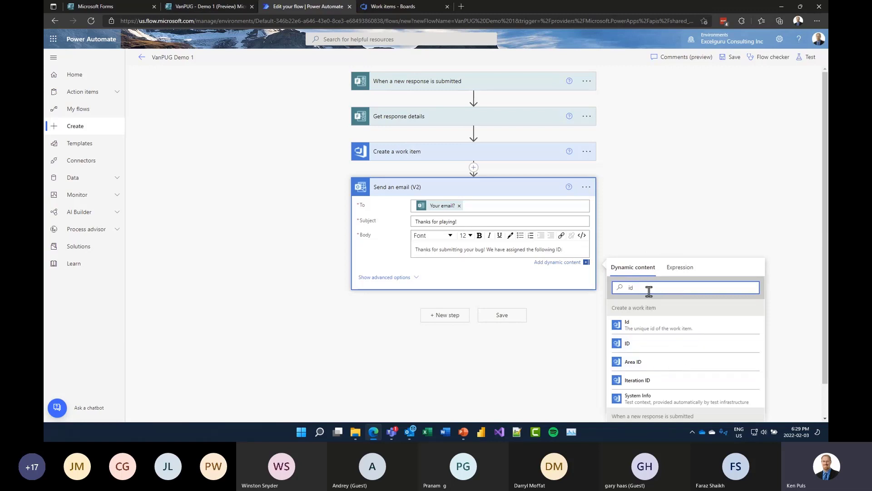
pyautogui.moveTo(647, 287); pyautogui.dragTo(620, 286)
pyautogui.press('BackSpace')
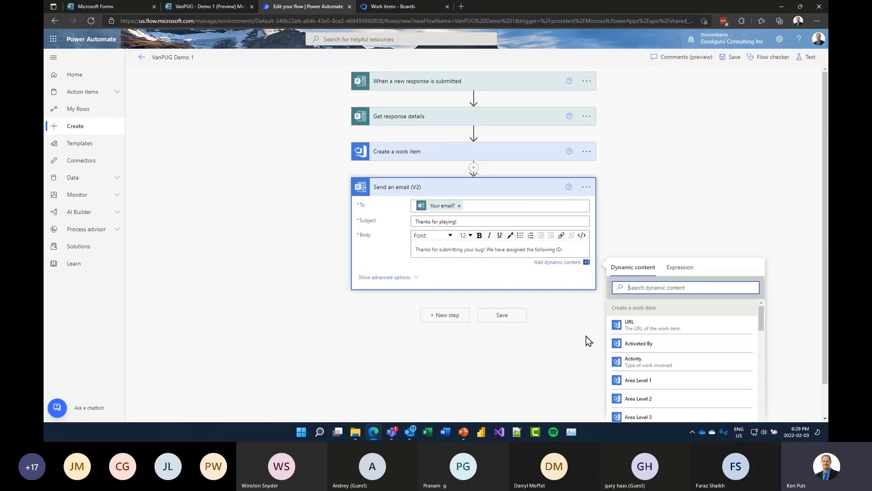
# - Insert an Initialize variable action between the work item and email steps
pyautogui.click(474, 168)
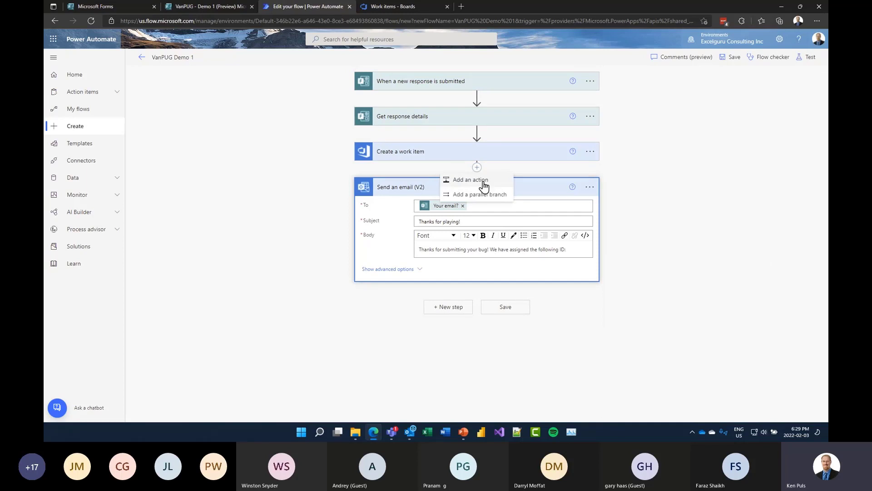
pyautogui.click(483, 181)
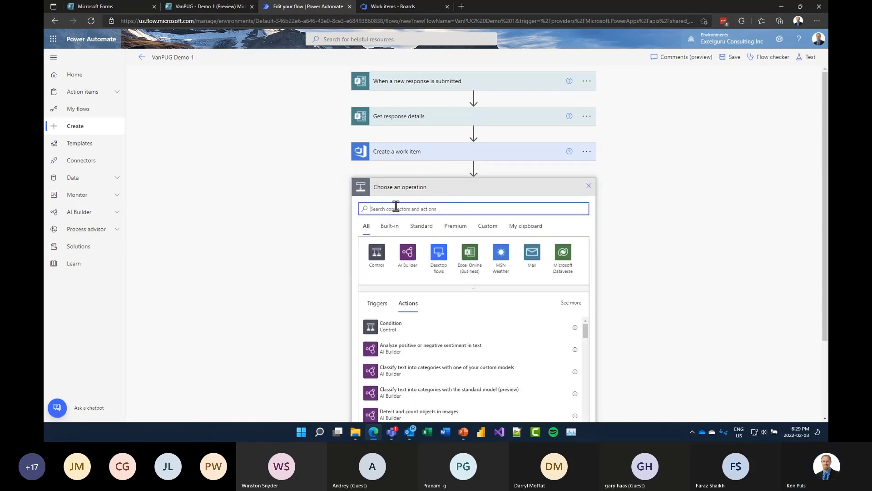
pyautogui.write('variable')
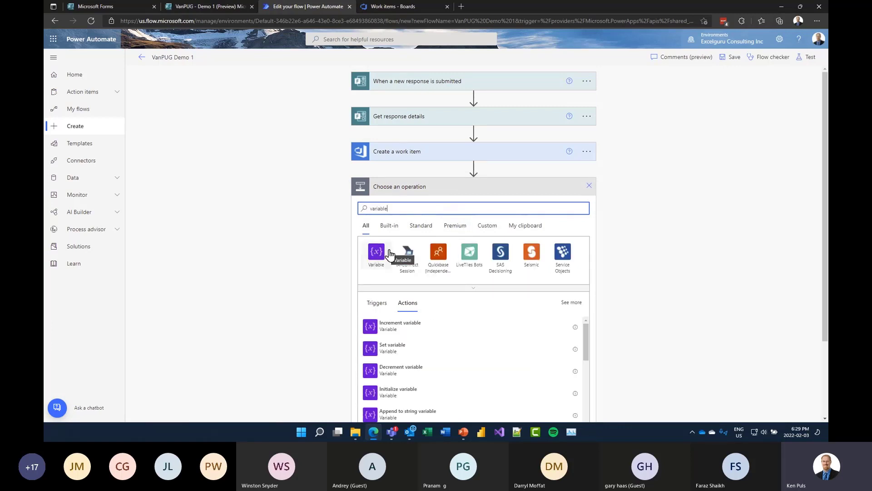
pyautogui.click(430, 394)
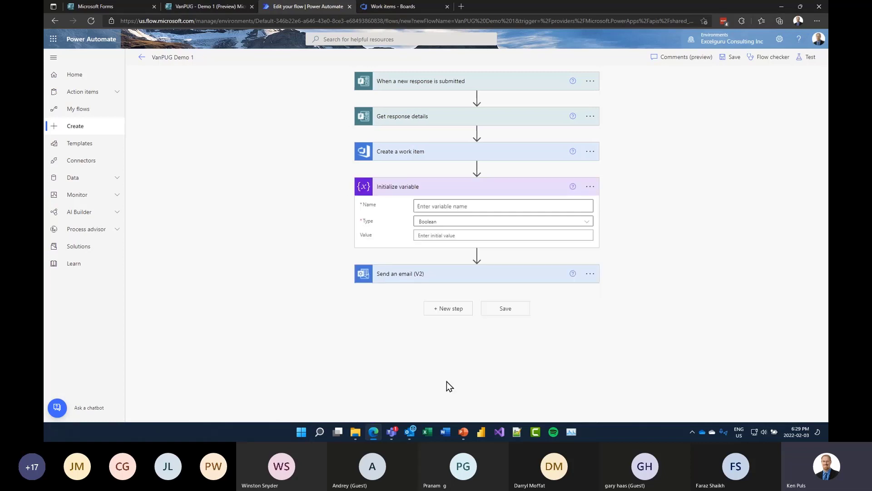
# - Name the variable BugID, make it a String, and set its value to the work item's Id
pyautogui.click(443, 207)
pyautogui.write('BugID')
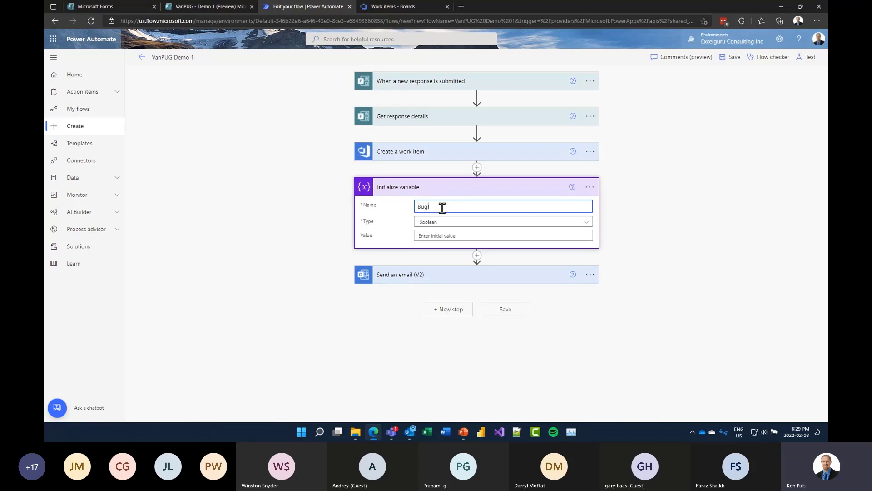
pyautogui.click(444, 227)
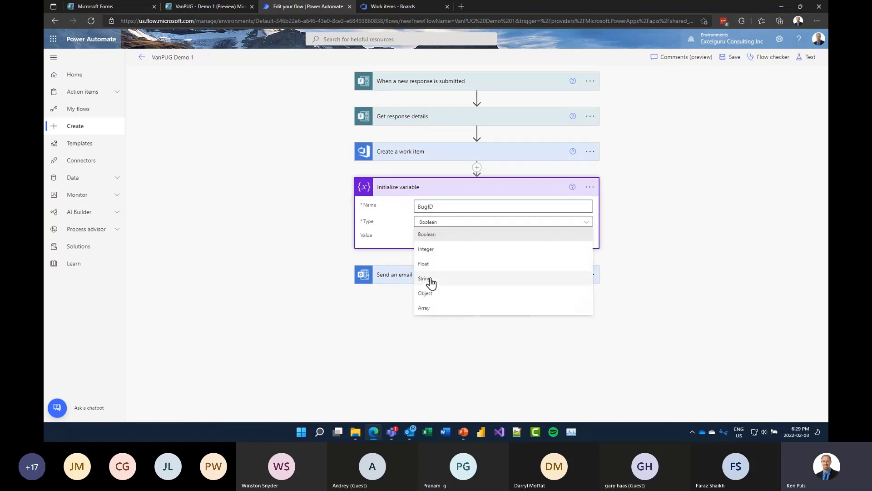
pyautogui.click(431, 285)
pyautogui.click(446, 235)
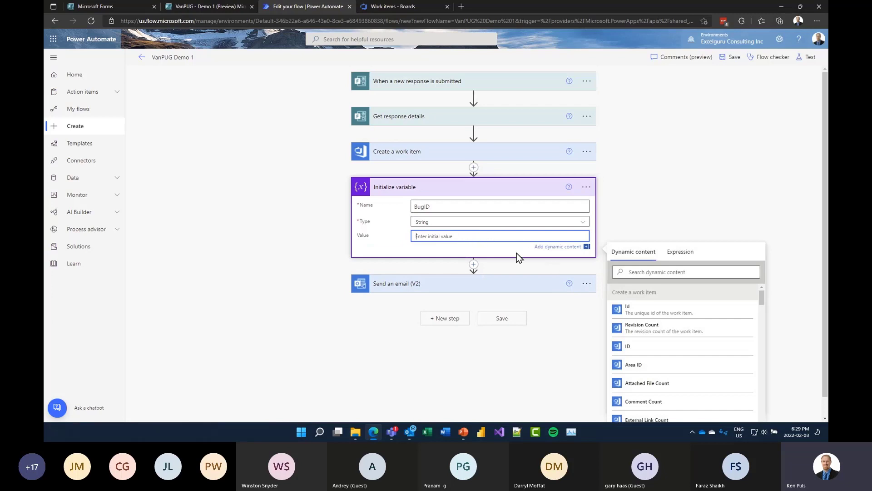
pyautogui.click(646, 314)
pyautogui.click(640, 214)
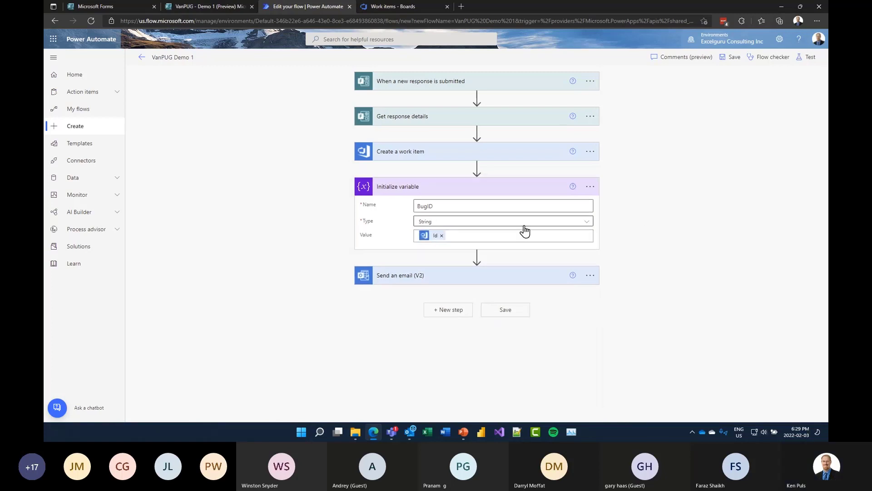
pyautogui.click(519, 277)
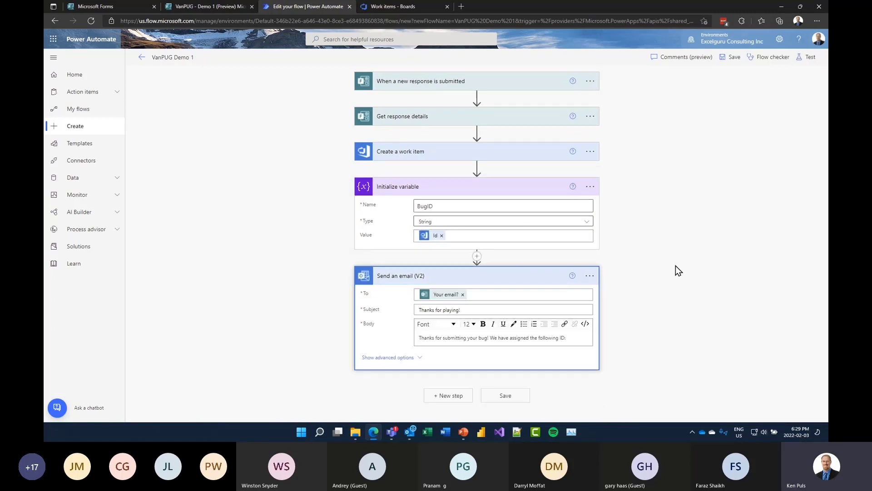
# - Insert the BugID variable after the ID sentence in the email body
pyautogui.click(577, 339)
pyautogui.scroll(-3, 656, 253)
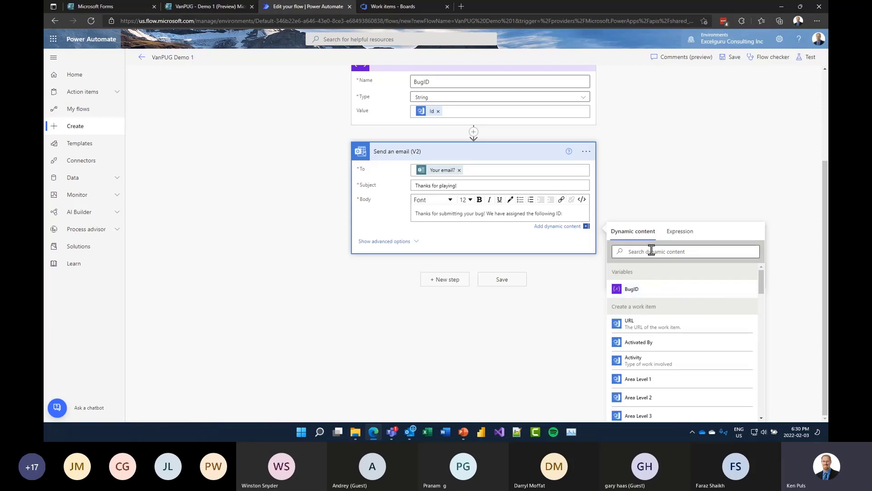
pyautogui.click(648, 290)
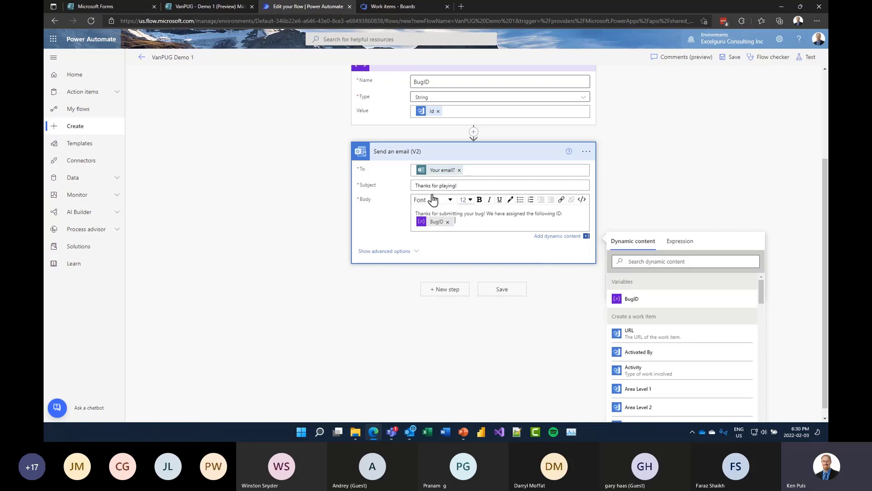
# - Add a top greeting line 'Hi' followed by the respondent's first name
pyautogui.click(420, 210)
pyautogui.press('Return')
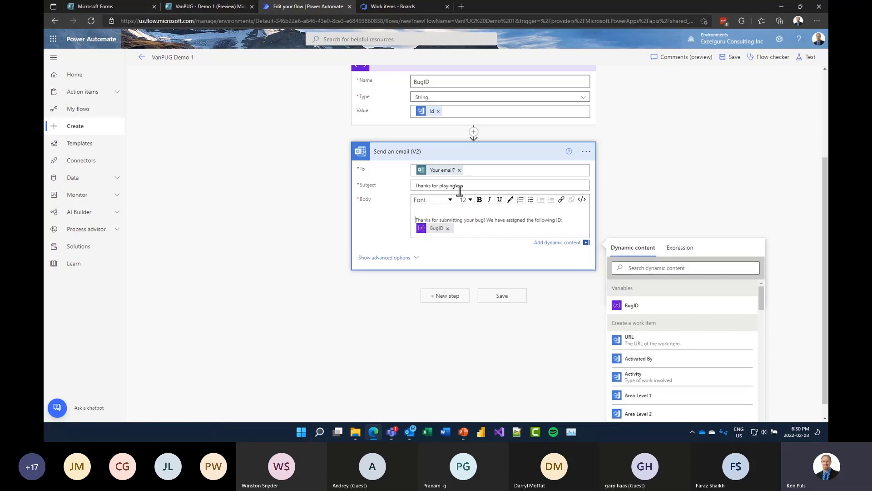
pyautogui.press('Up')
pyautogui.write('Hi')
pyautogui.click(670, 268)
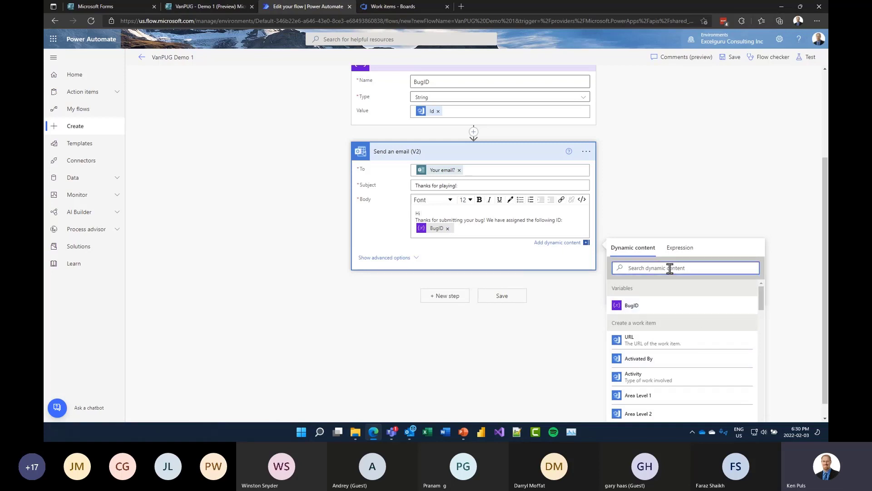
pyautogui.write('first')
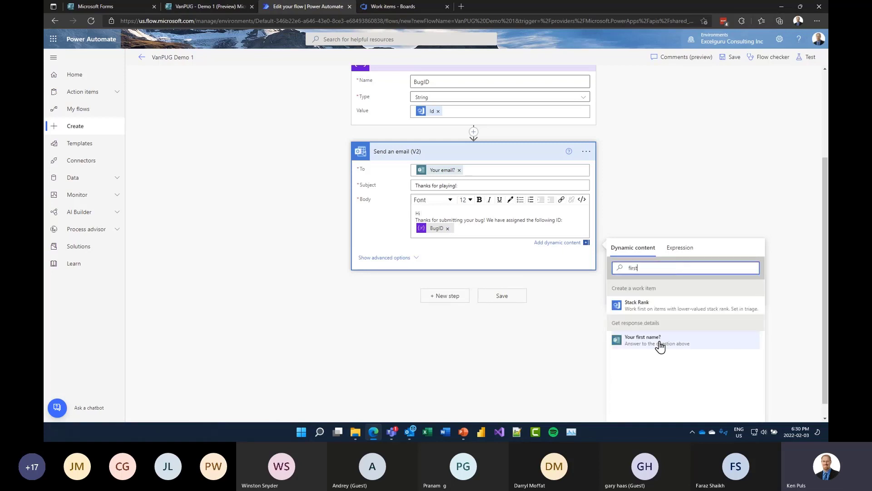
pyautogui.click(658, 345)
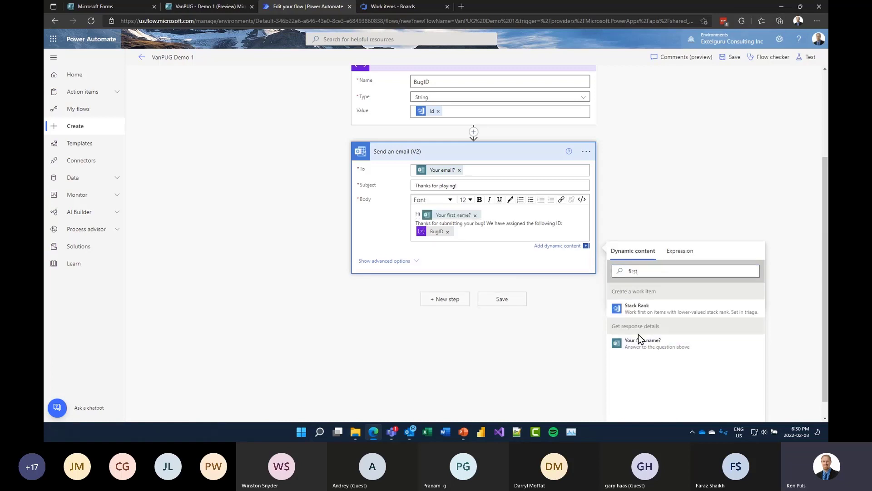
pyautogui.press('Return')
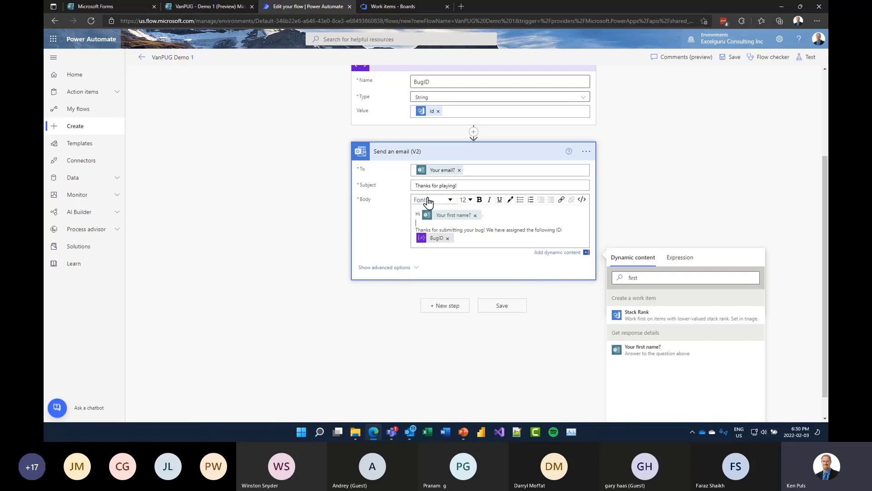
# - Make the sentence 'Thanks for submitting your bug!' bold
pyautogui.scroll(3, 548, 146)
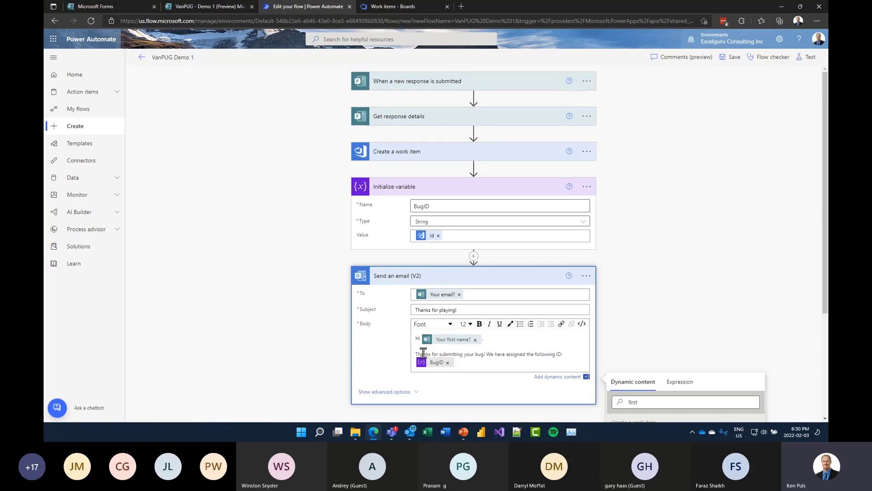
pyautogui.moveTo(414, 354); pyautogui.dragTo(486, 354)
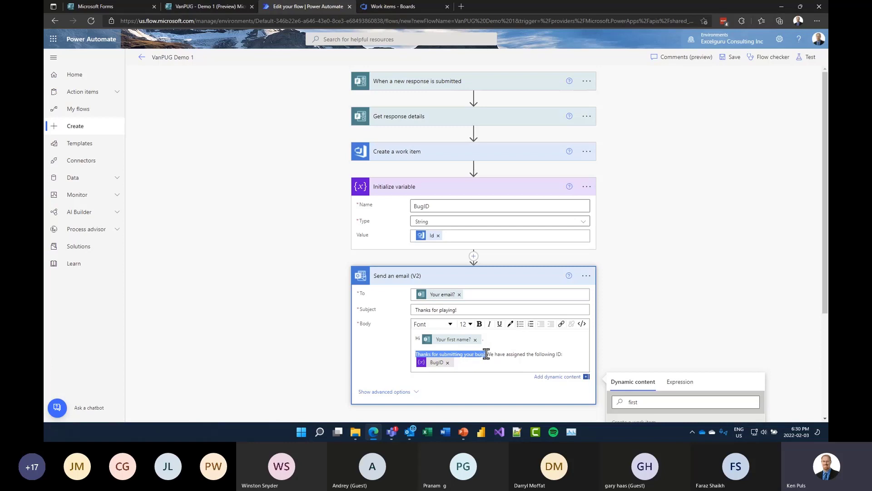
pyautogui.click(480, 325)
pyautogui.click(490, 346)
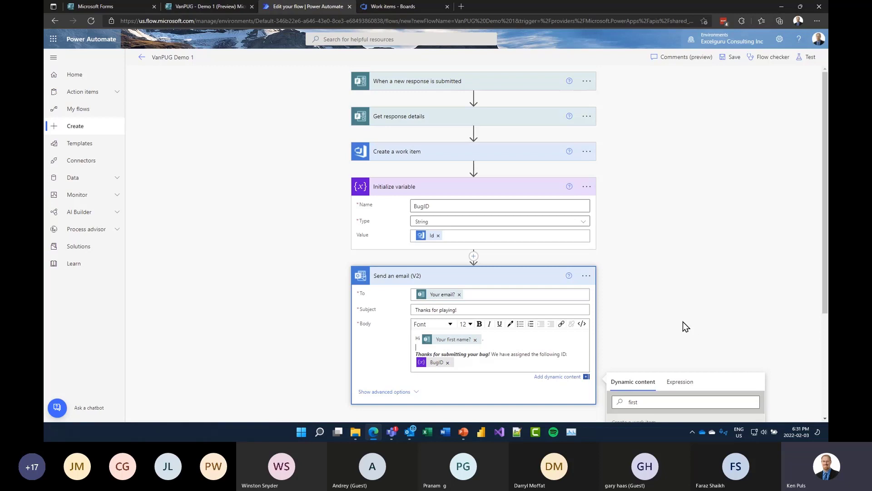
pyautogui.scroll(-2, 676, 319)
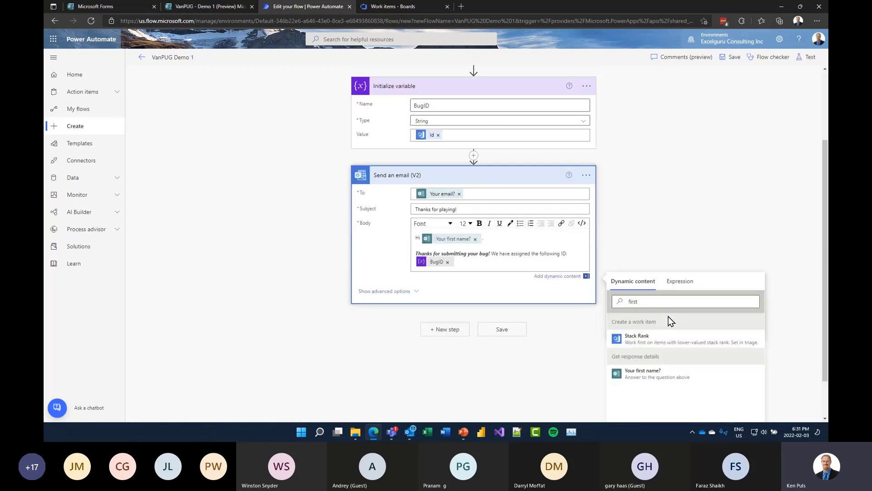
# - Save the flow and run a test with the recently used successful trigger
pyautogui.click(503, 323)
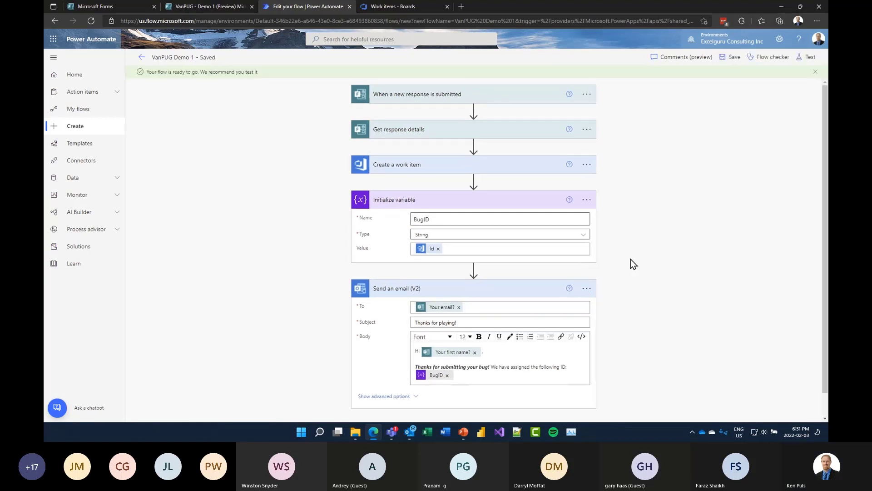
pyautogui.click(807, 57)
pyautogui.click(730, 153)
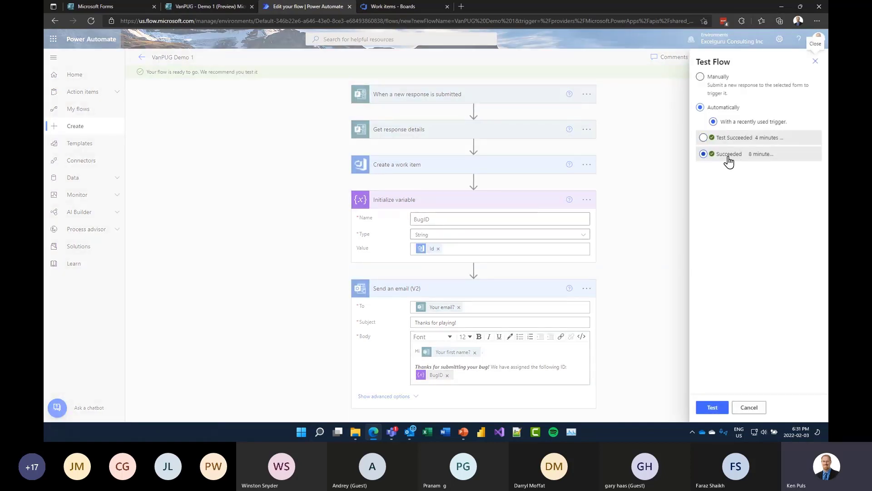
pyautogui.click(711, 407)
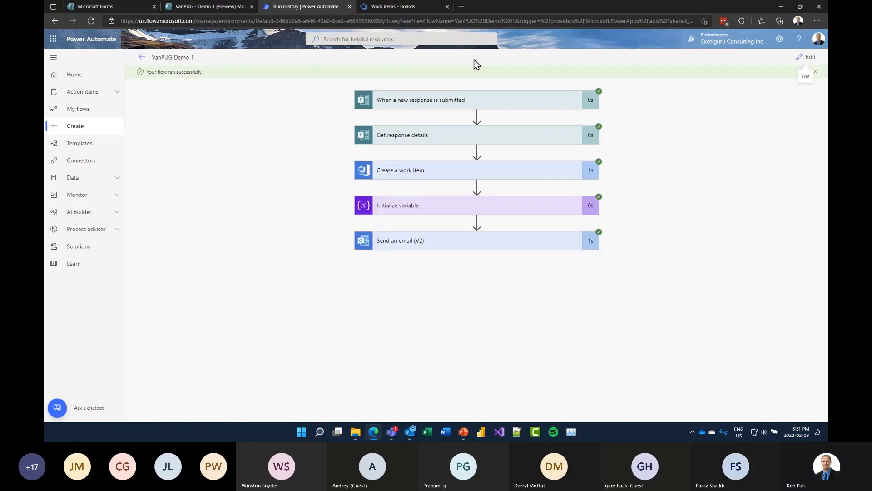
# - Check the new bug 393 in Azure DevOps, then go back to the VanPUG - Demo 1 form editor
pyautogui.click(411, 9)
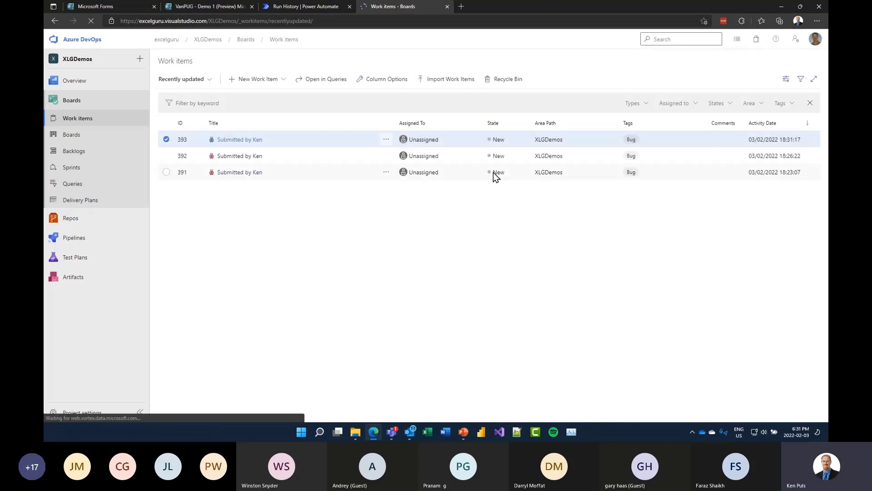
pyautogui.click(243, 141)
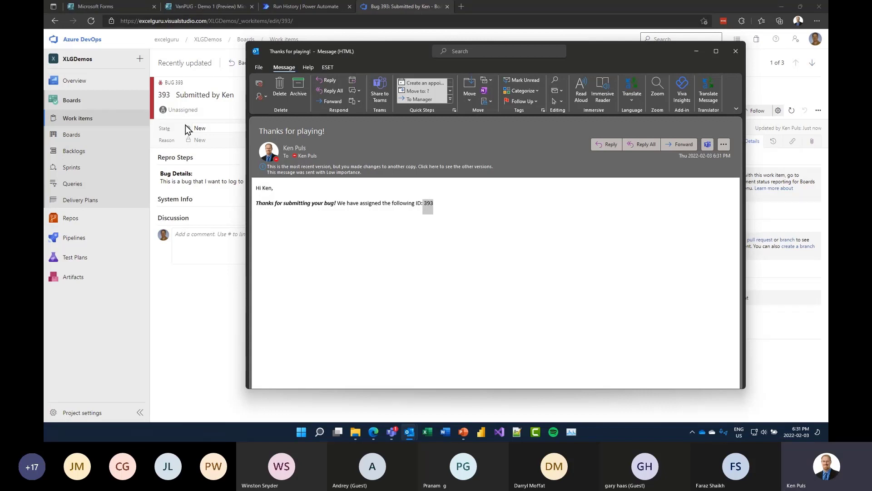
pyautogui.click(734, 52)
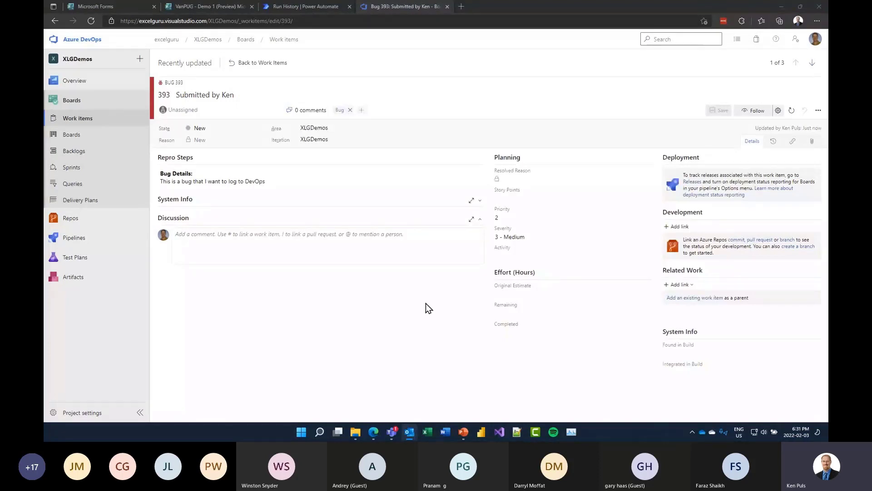
pyautogui.click(225, 6)
pyautogui.click(267, 41)
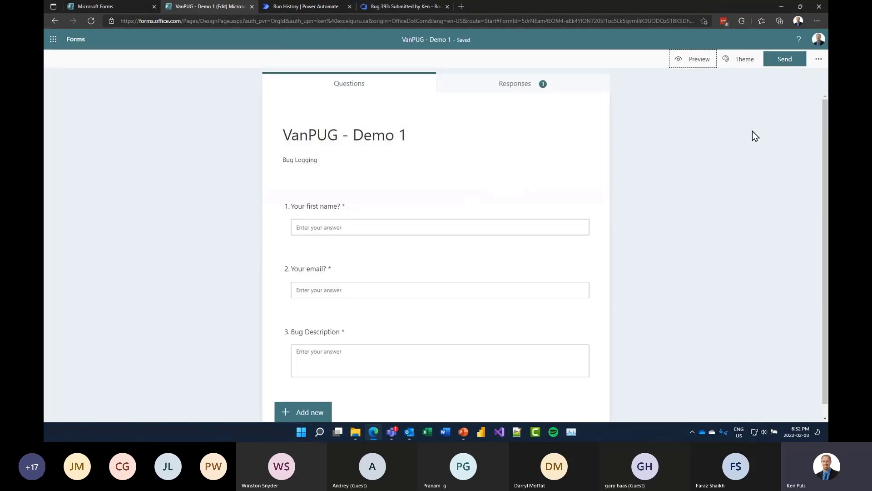
# - Set the form to 'Anyone can respond', copy its response link, and switch to Teams
pyautogui.click(788, 59)
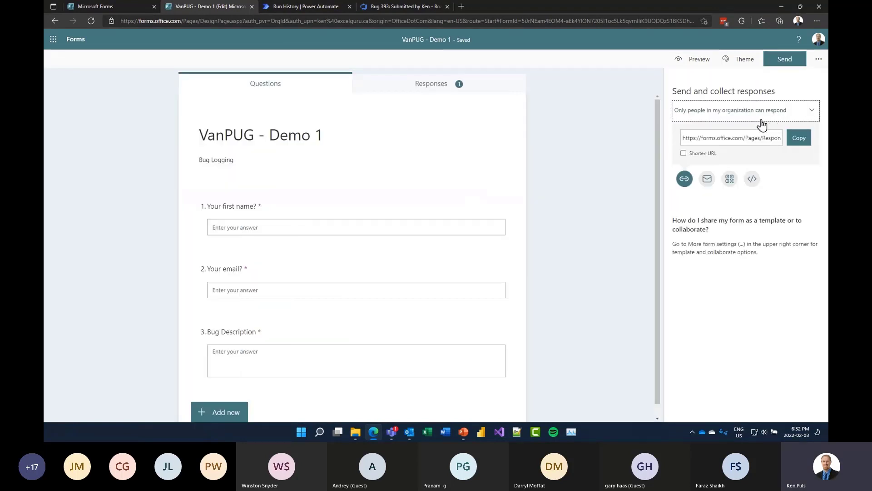
pyautogui.click(813, 114)
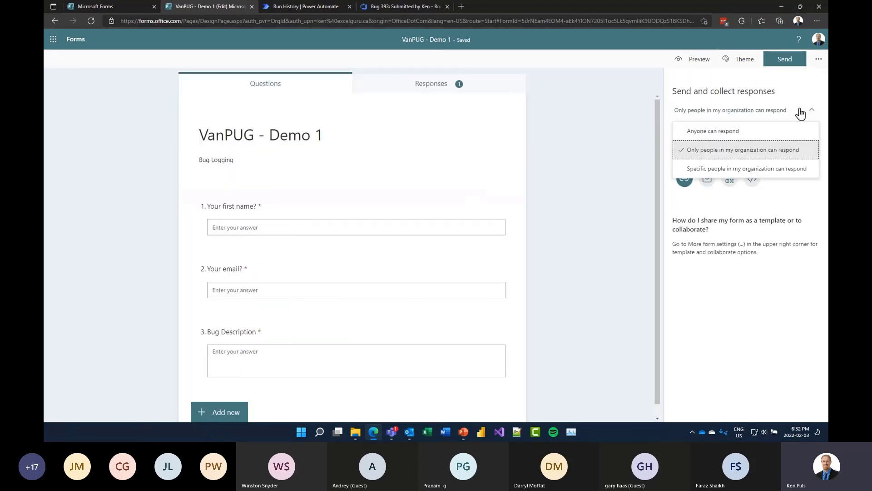
pyautogui.click(749, 132)
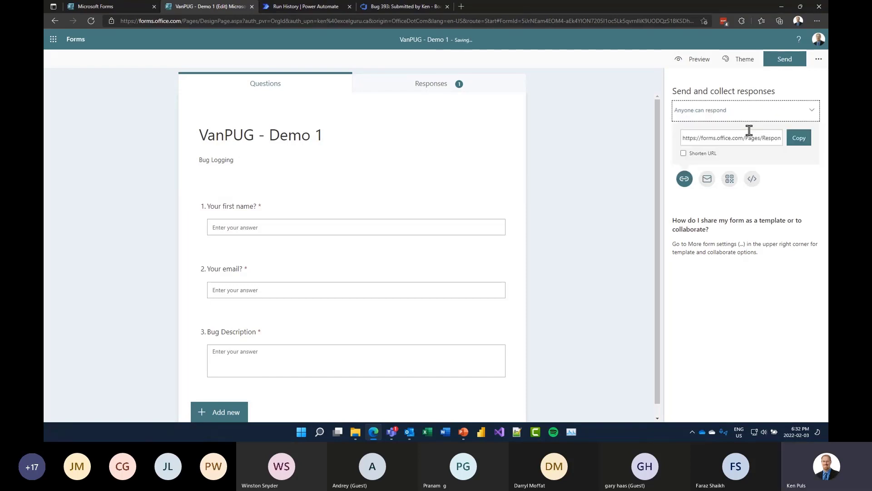
pyautogui.click(802, 138)
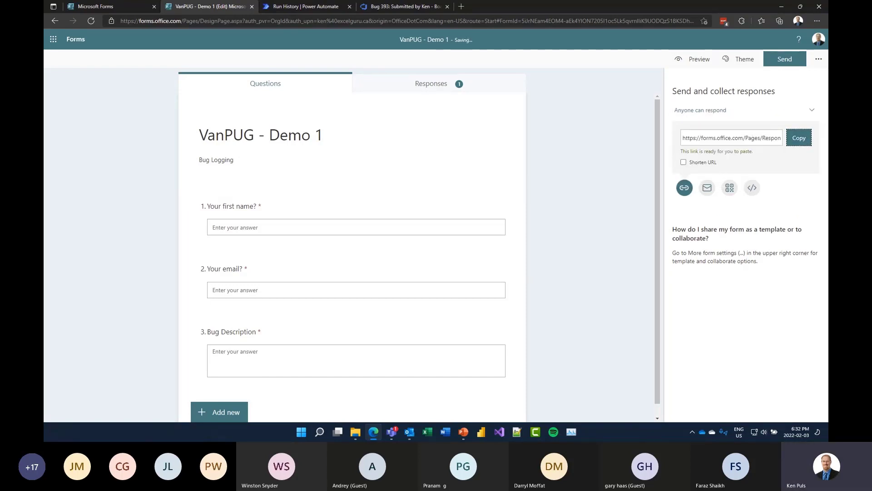
pyautogui.hotkey('alt', 'Tab')
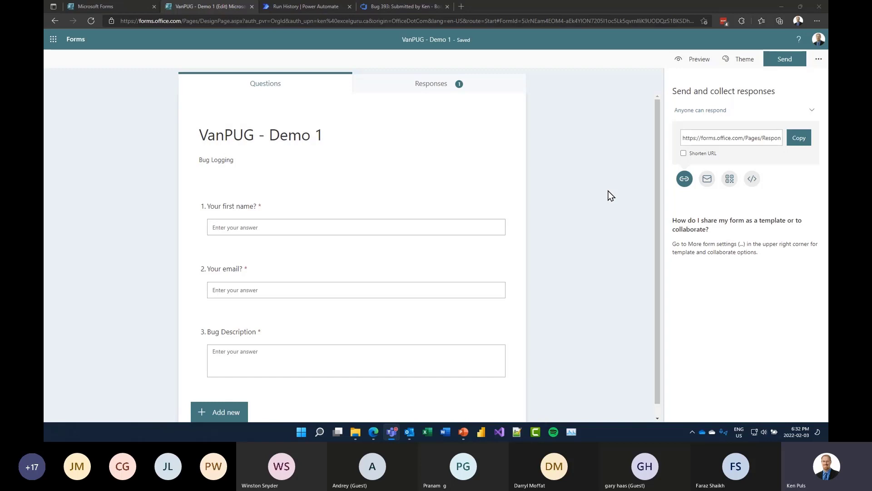
# - Return from bug 393 to the refreshed work items list, then view the flow's successful run
pyautogui.click(397, 7)
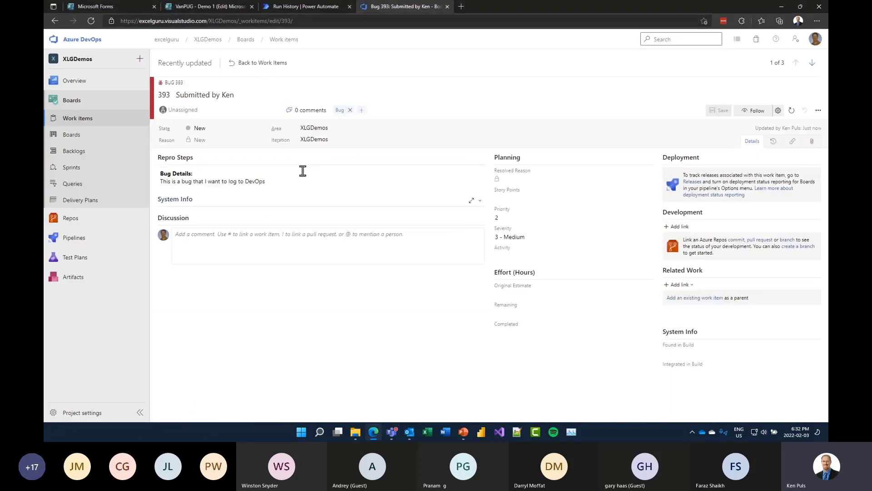
pyautogui.click(257, 63)
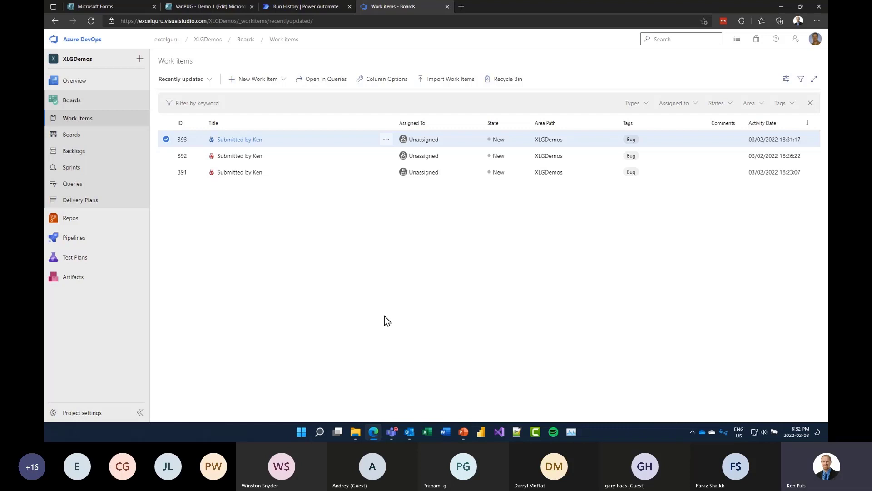
pyautogui.press('F5')
pyautogui.press('F5')
pyautogui.click(309, 6)
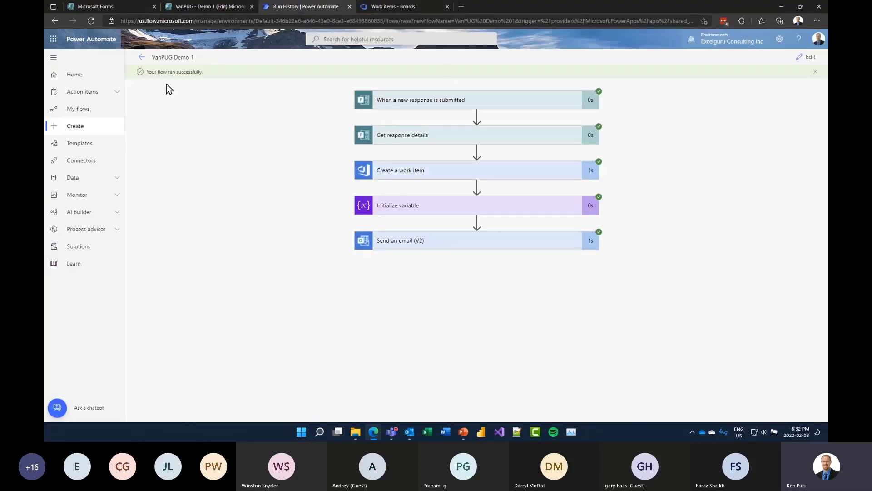
# - Refresh the flow's run history, then view the work items list showing bugs 394 through 400
pyautogui.click(142, 57)
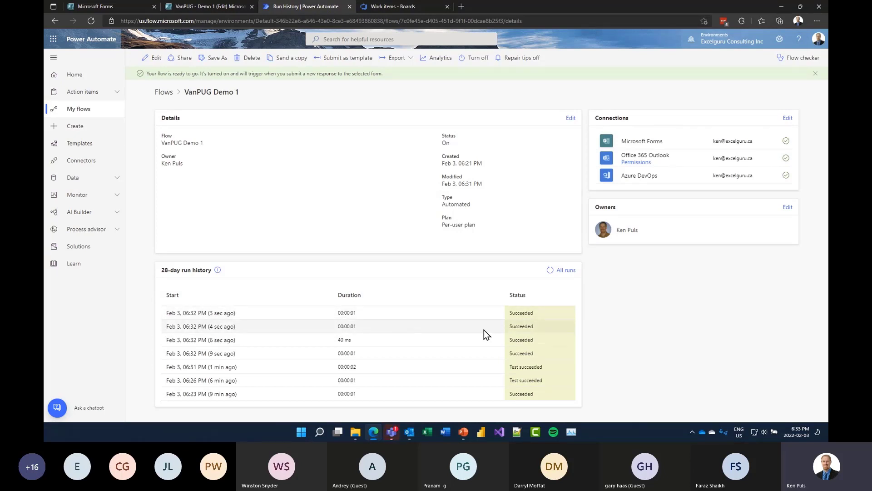
pyautogui.press('F5')
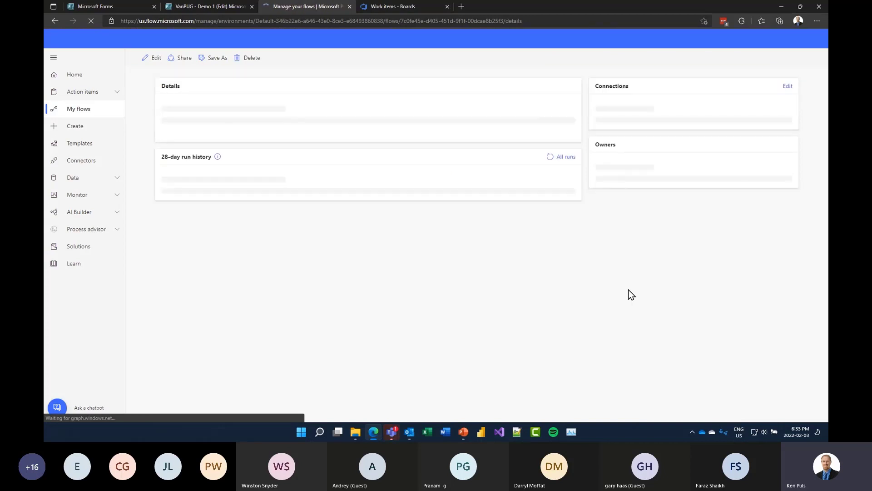
pyautogui.click(218, 7)
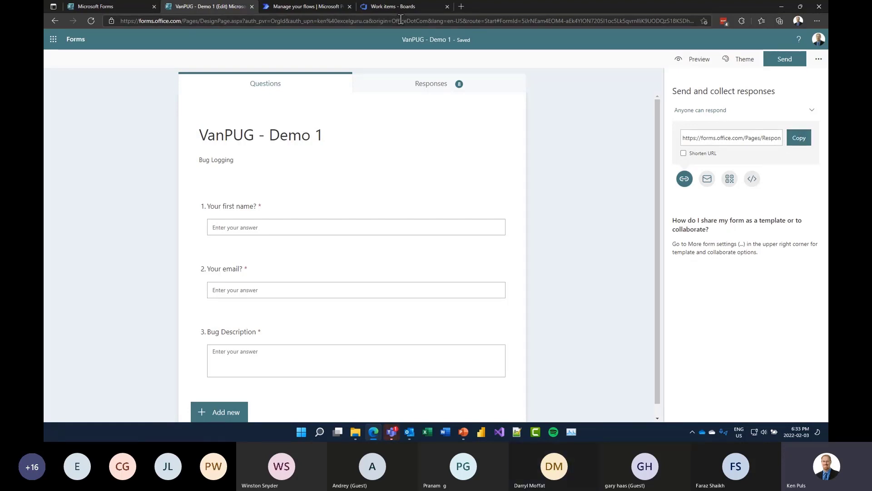
pyautogui.click(392, 6)
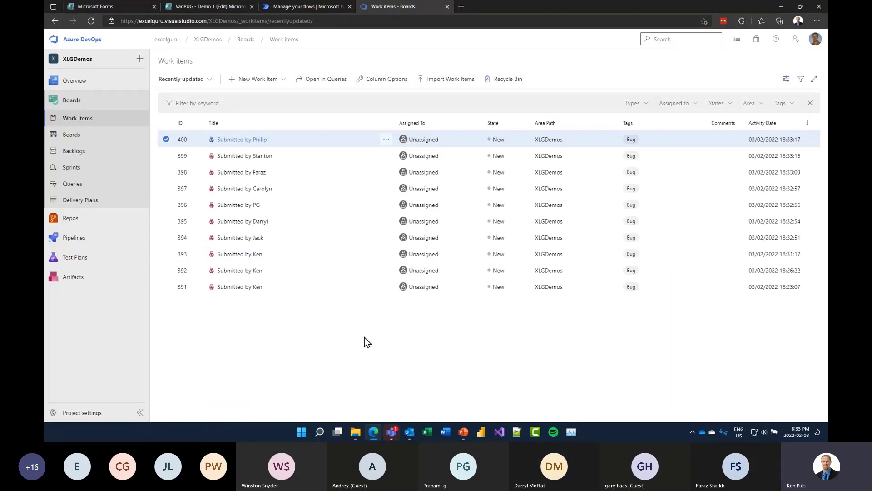
# - Review the Repro Steps of bugs 399, 400 and 398, returning to the work items list each time
pyautogui.click(249, 158)
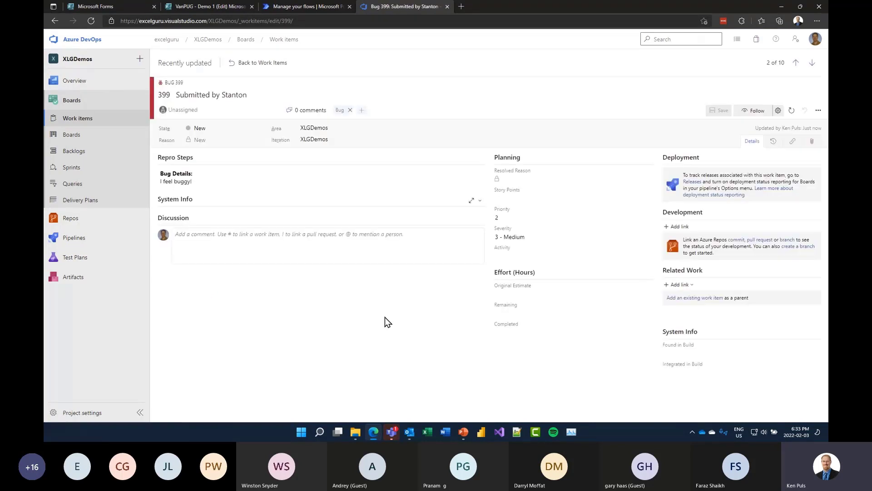
pyautogui.click(235, 65)
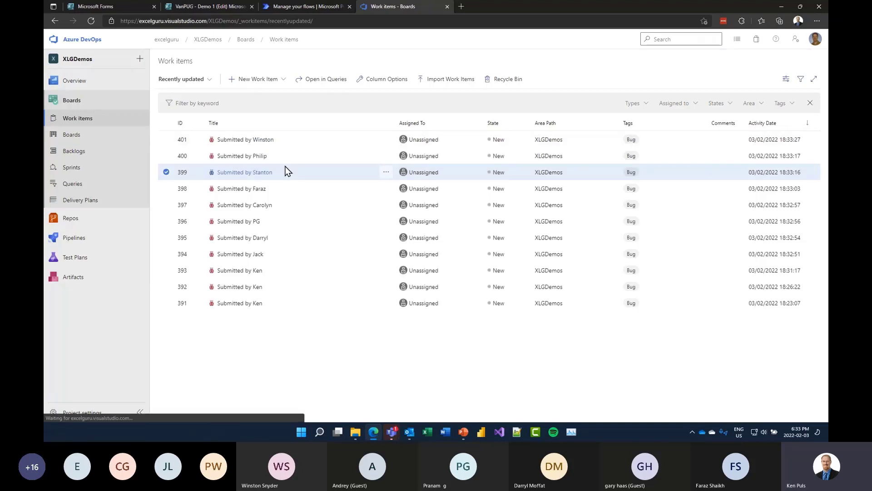
pyautogui.click(262, 156)
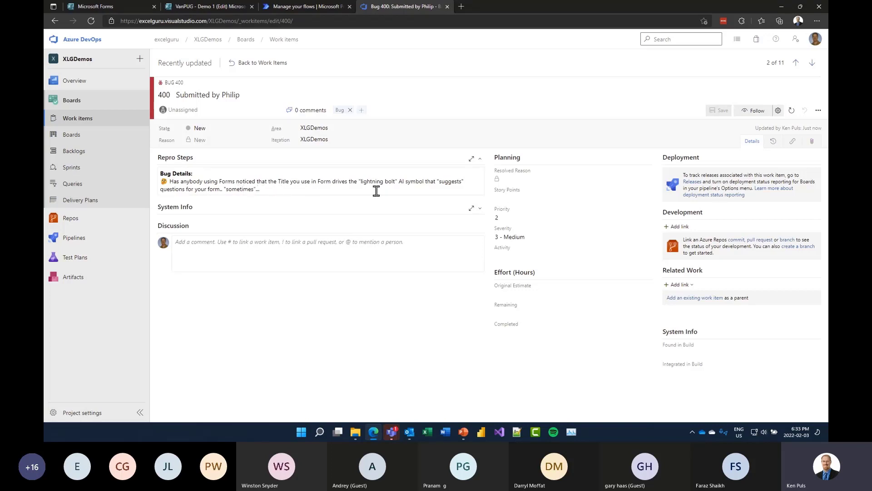
pyautogui.click(266, 189)
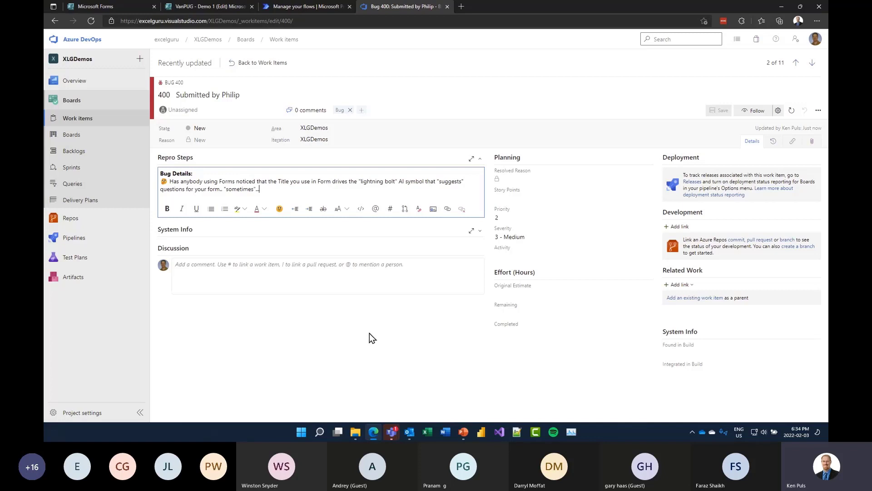
pyautogui.click(258, 66)
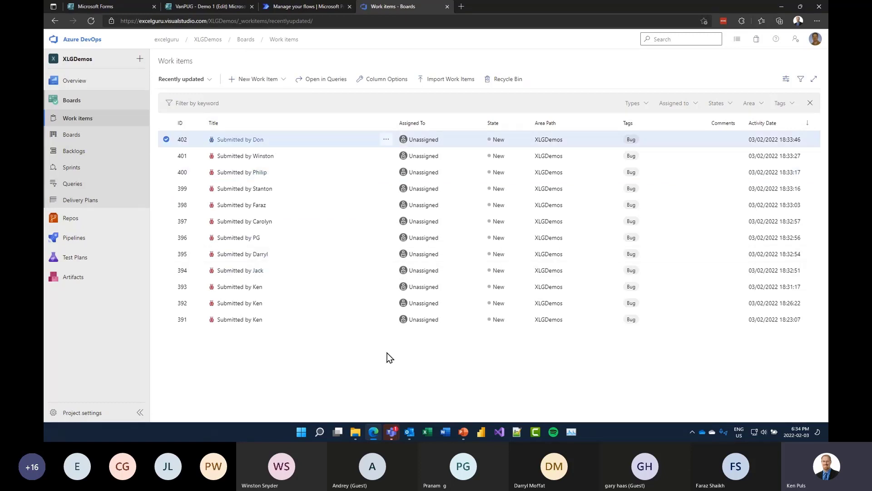
pyautogui.click(252, 204)
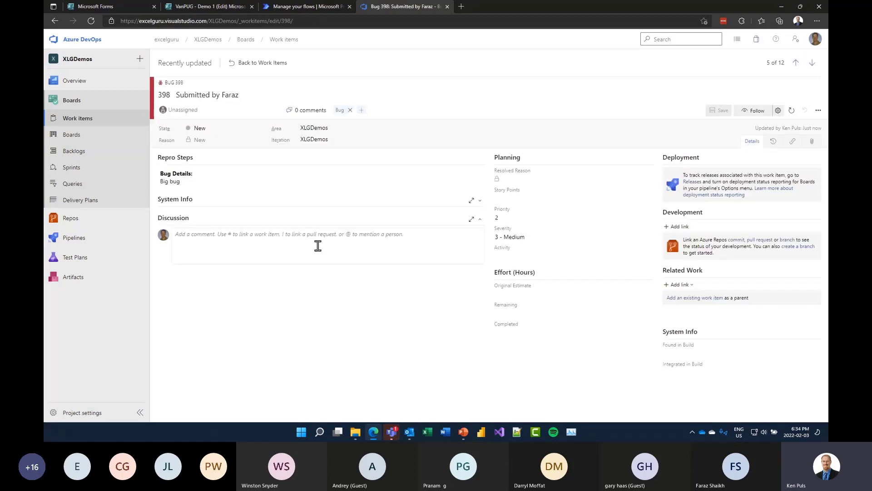
pyautogui.click(254, 62)
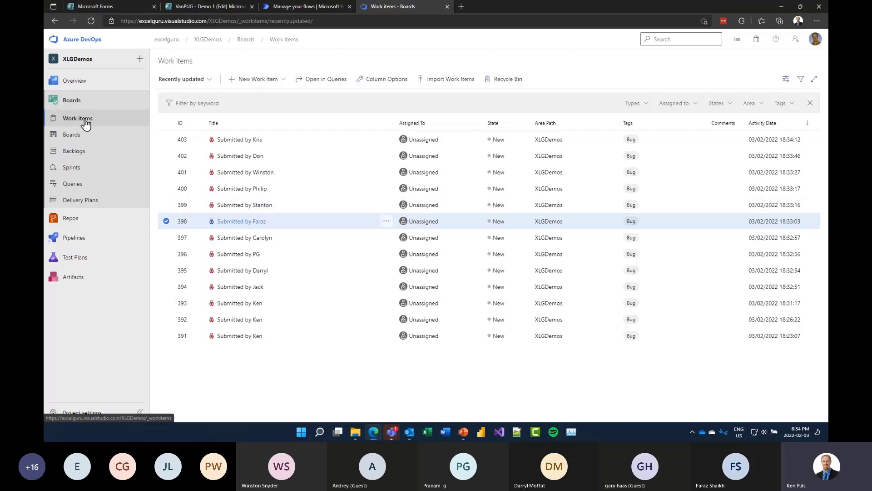
# - Open the VanPUG Demo 1 flow's details page from My flows
pyautogui.click(309, 6)
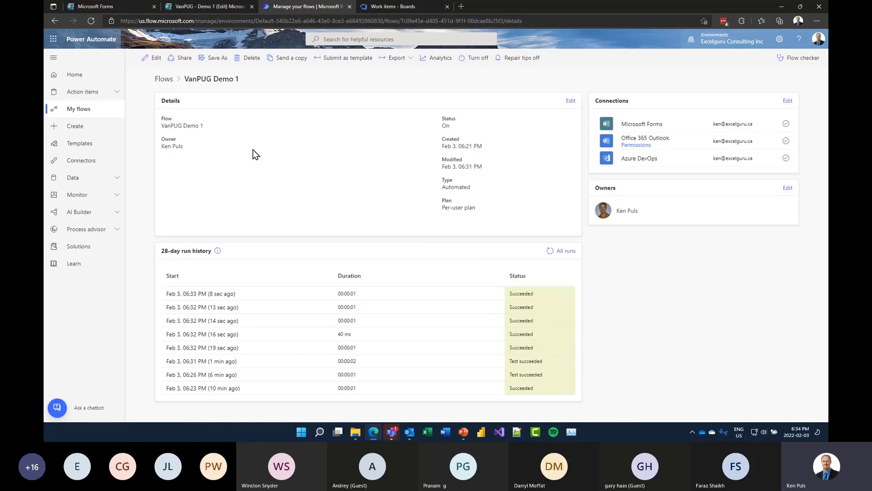
pyautogui.click(89, 112)
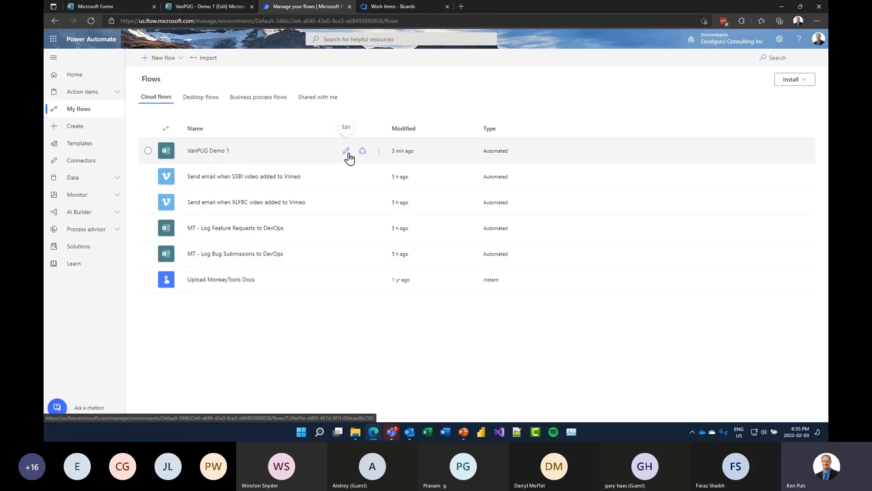
pyautogui.click(201, 153)
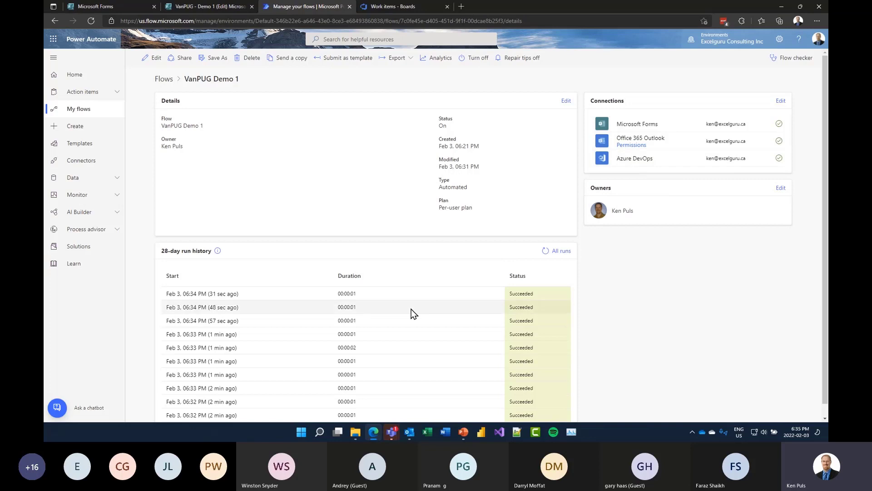
pyautogui.scroll(-1, 411, 309)
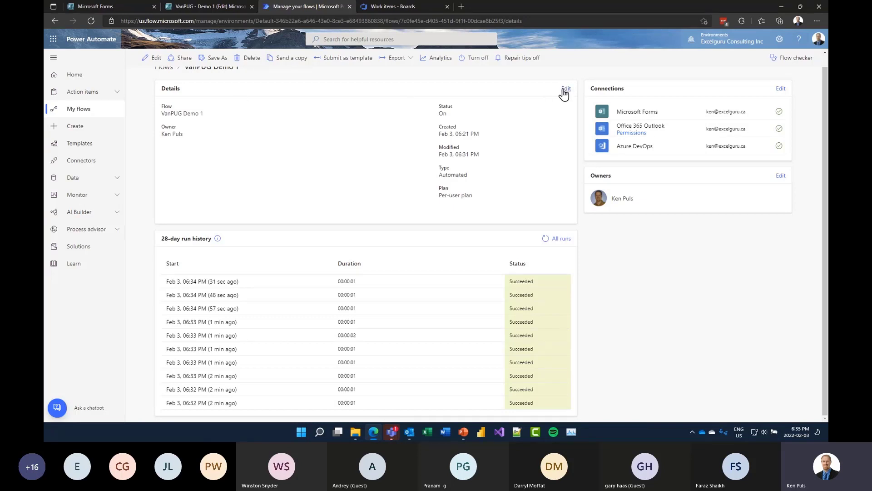
pyautogui.scroll(1, 172, 109)
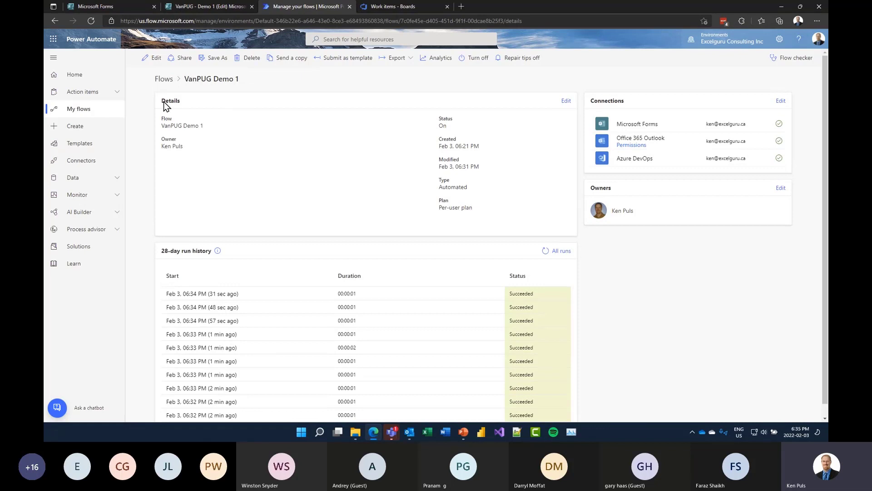
# - Open the flow in the editor, then return to the Demo 1 – Automate Bug Logging slide show
pyautogui.click(151, 62)
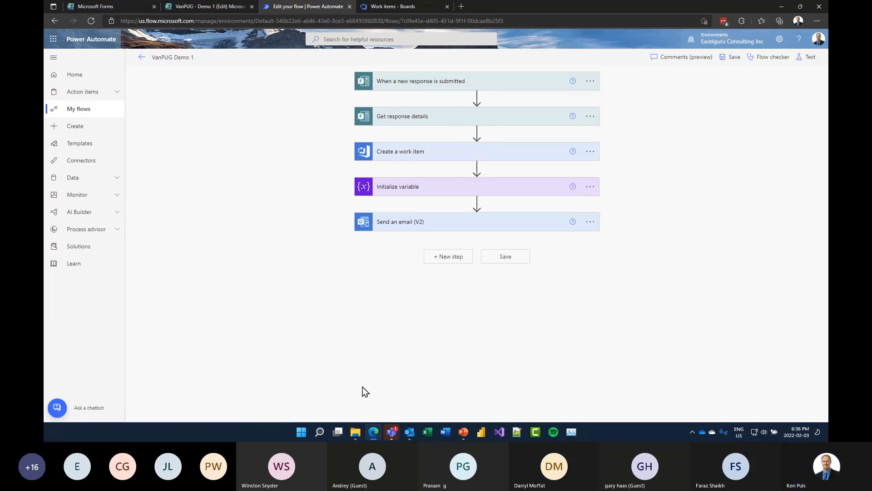
pyautogui.click(465, 430)
pyautogui.click(482, 395)
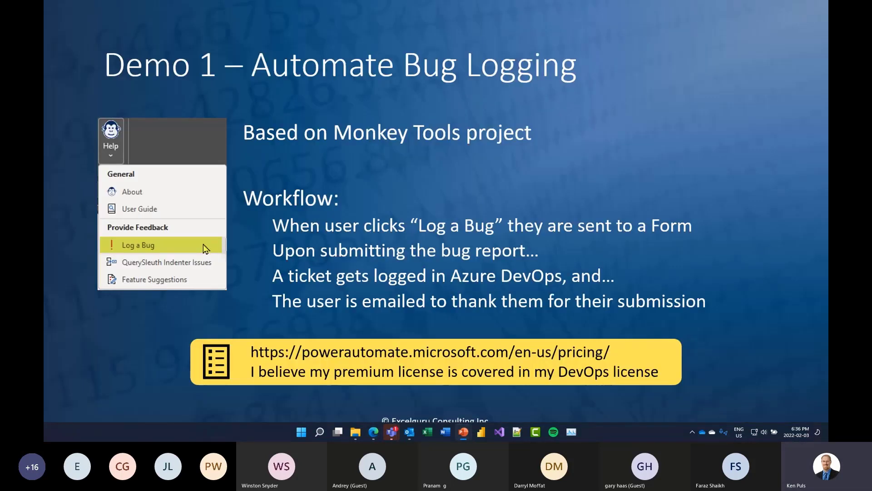
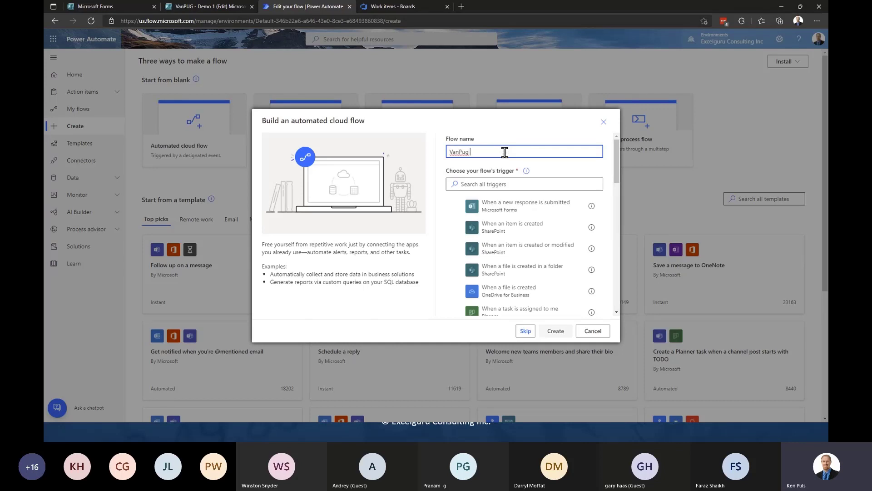
# - Create the flow 'VanPug - Demo 2' using the Vimeo trigger 'When I upload a new video'
pyautogui.write('- Demo 2')
pyautogui.click(493, 183)
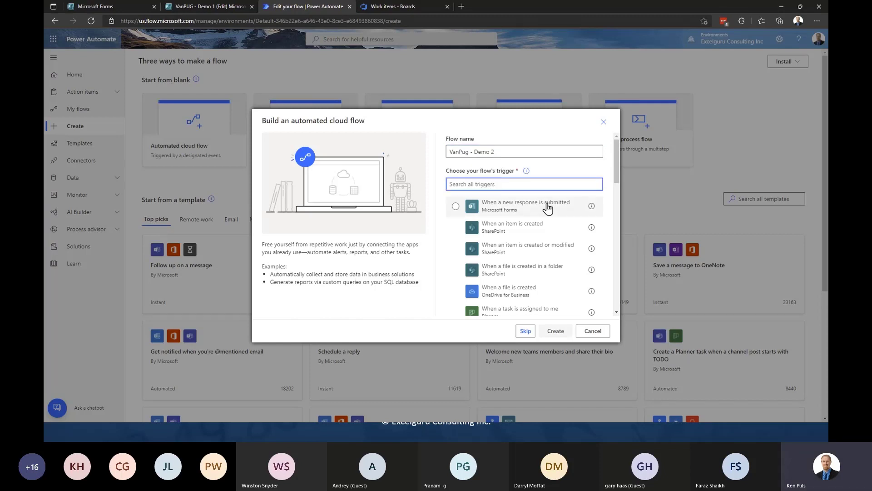
pyautogui.write('vimeo')
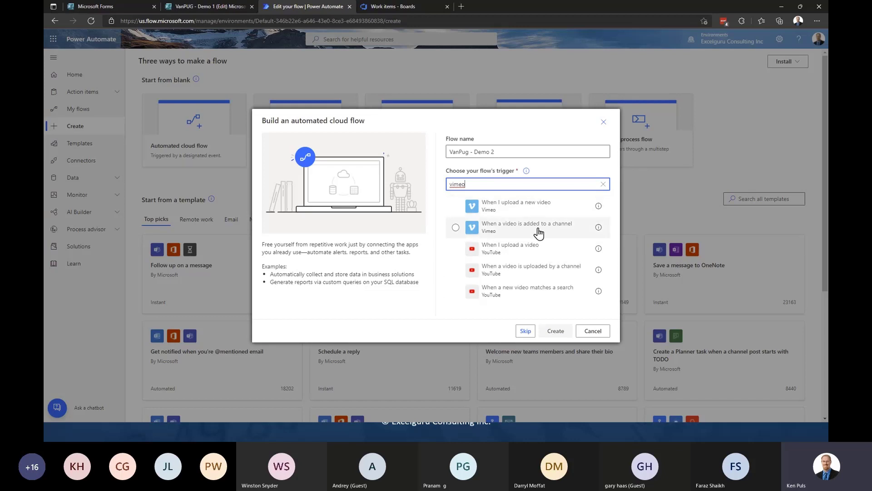
pyautogui.click(521, 208)
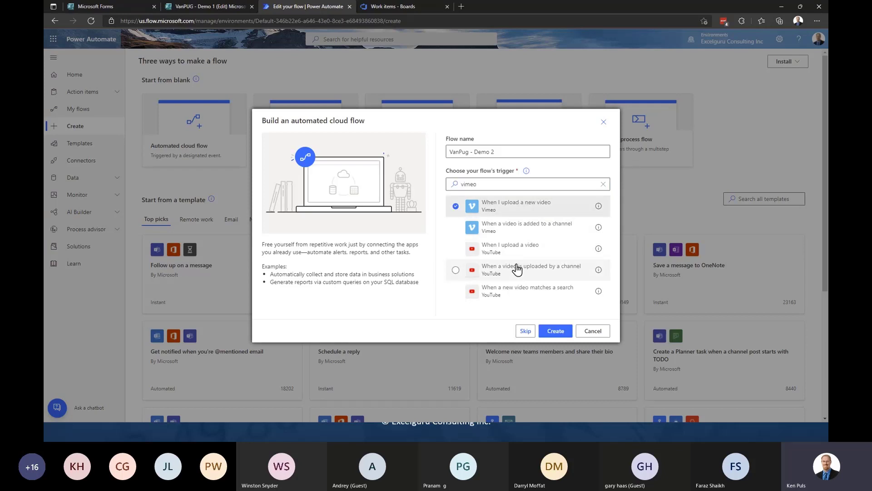
pyautogui.click(556, 331)
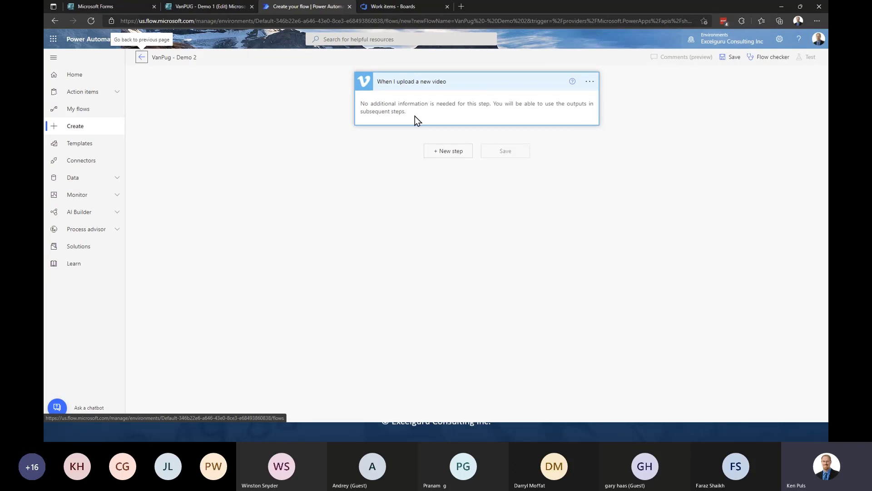
# - Add a new step below the Vimeo trigger card
pyautogui.click(447, 152)
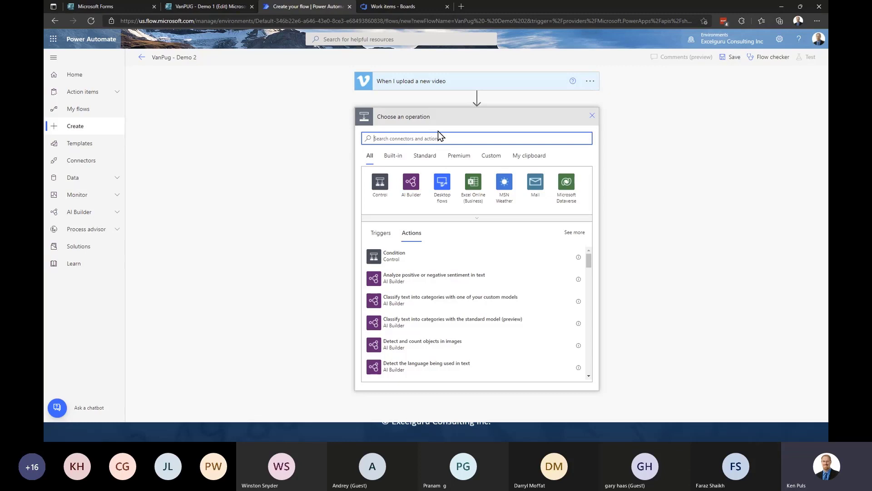
# - Add a Control Condition testing whether Video Name ends with 'SSBI AMA'
pyautogui.click(380, 181)
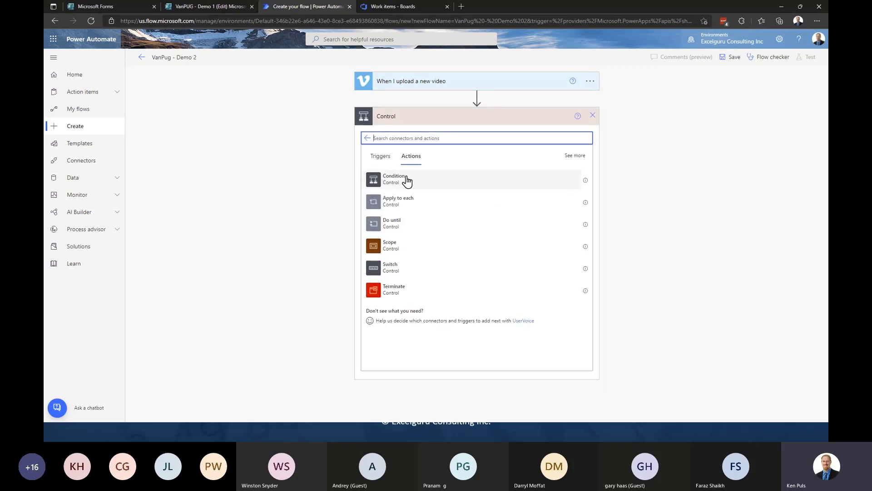
pyautogui.click(407, 180)
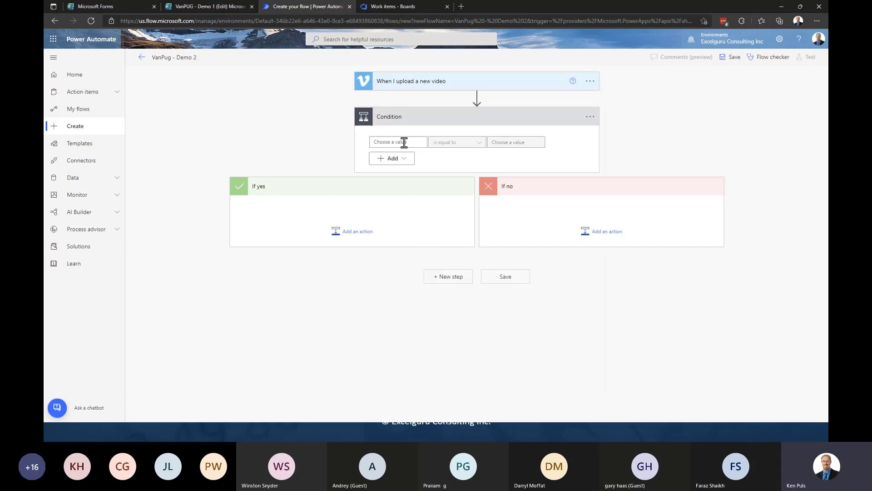
pyautogui.click(404, 142)
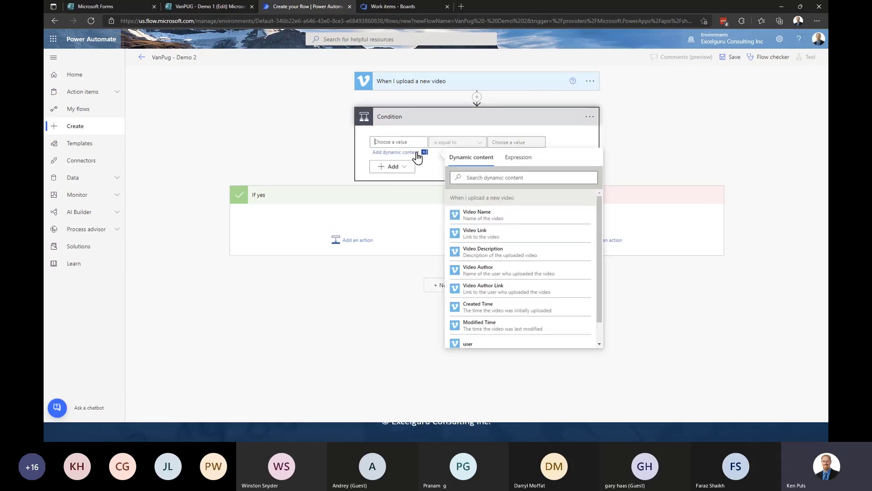
pyautogui.click(479, 217)
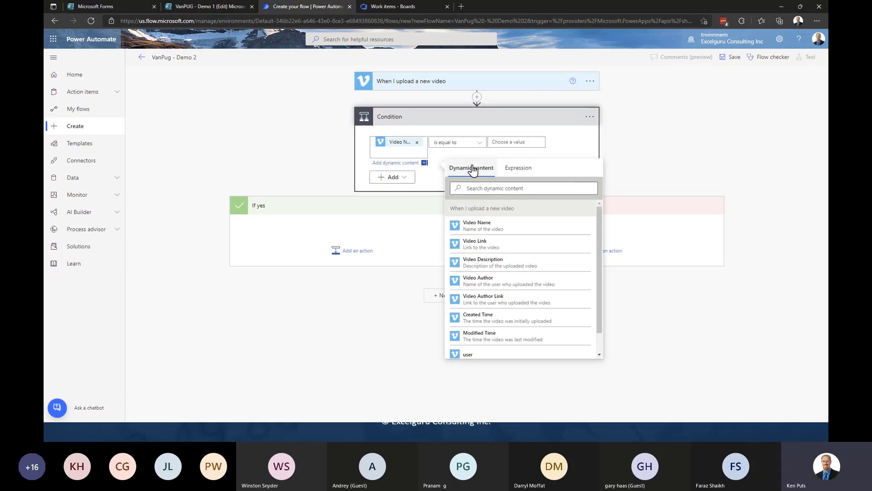
pyautogui.click(456, 143)
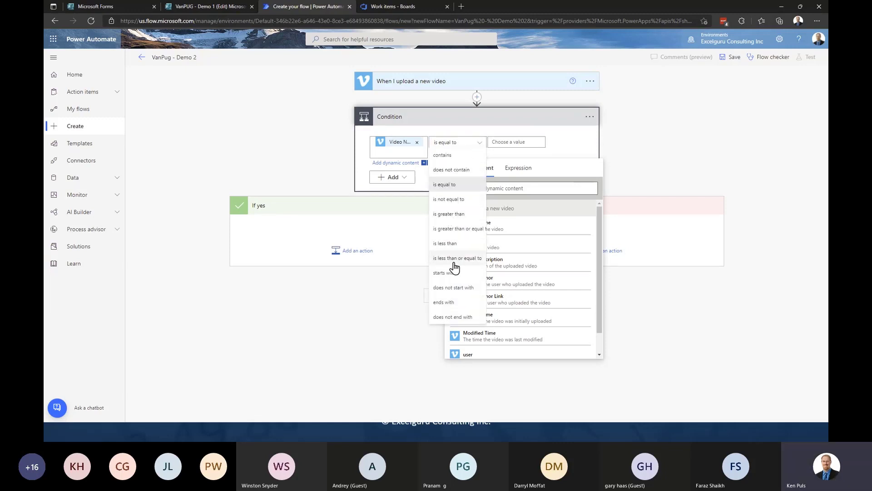
pyautogui.click(456, 303)
pyautogui.click(503, 142)
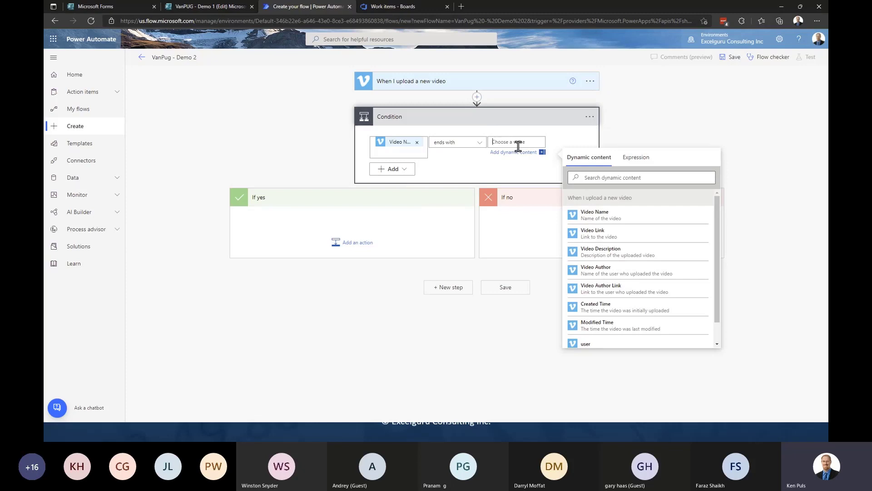
pyautogui.write('SSBI AMA')
pyautogui.click(629, 119)
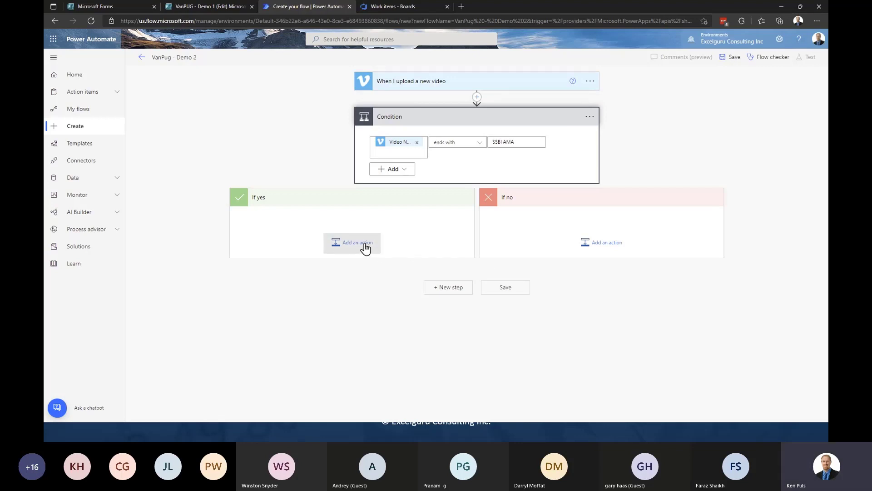
# - Add a Delay action to the If yes branch with Count 30 and Unit Minute
pyautogui.click(365, 245)
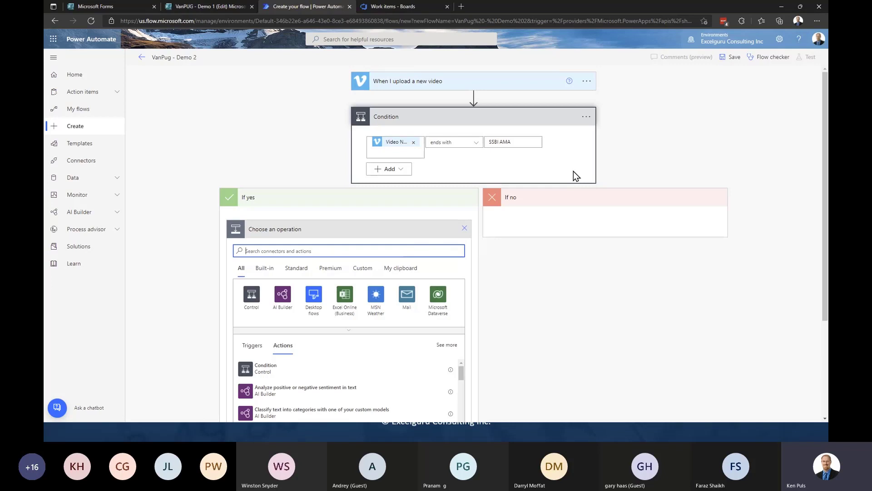
pyautogui.write('wait')
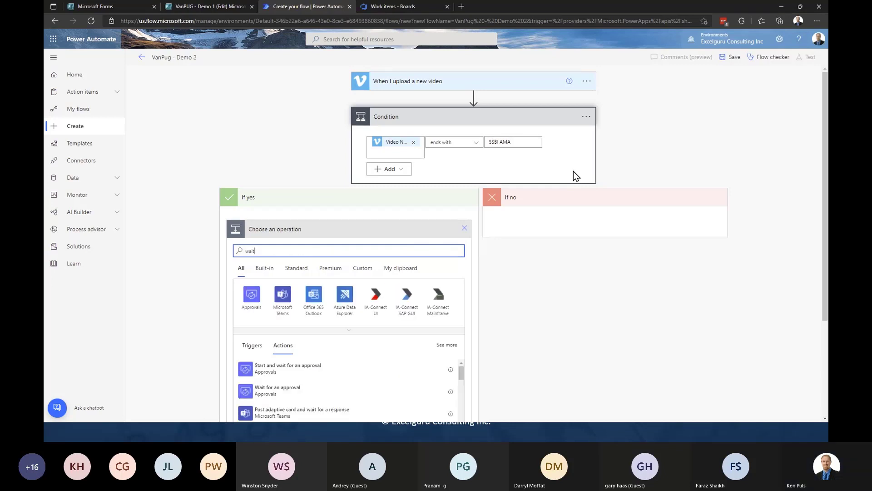
pyautogui.scroll(-3, 533, 297)
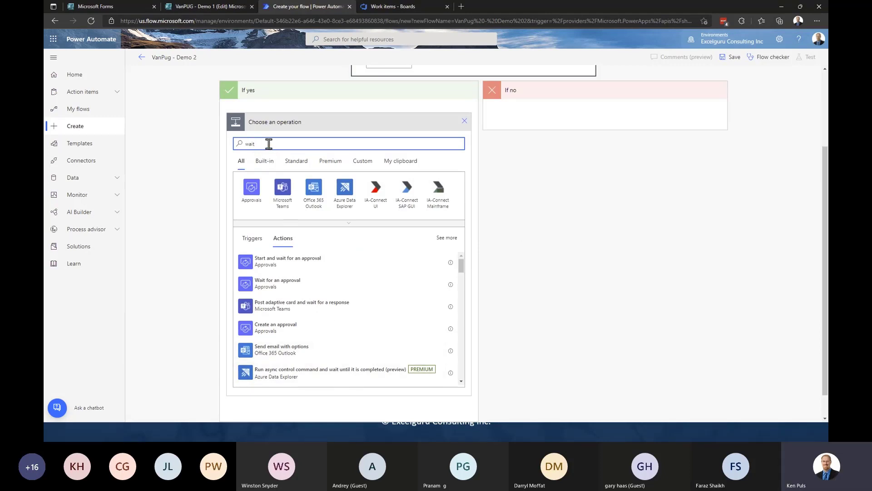
pyautogui.moveTo(269, 143); pyautogui.dragTo(244, 144)
pyautogui.write('delay')
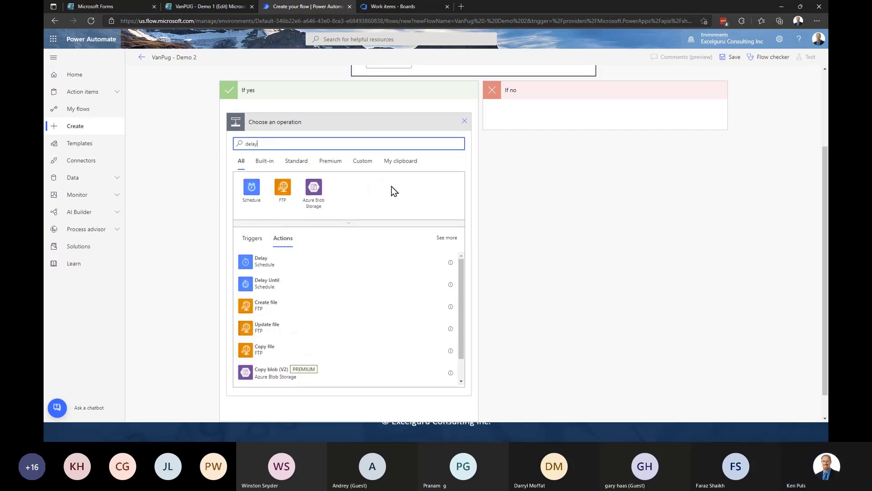
pyautogui.click(281, 267)
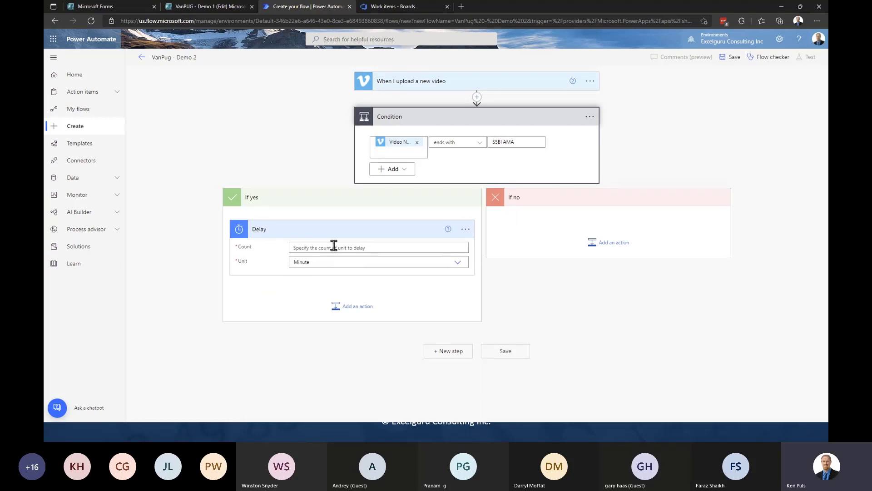
pyautogui.click(317, 247)
pyautogui.write('30')
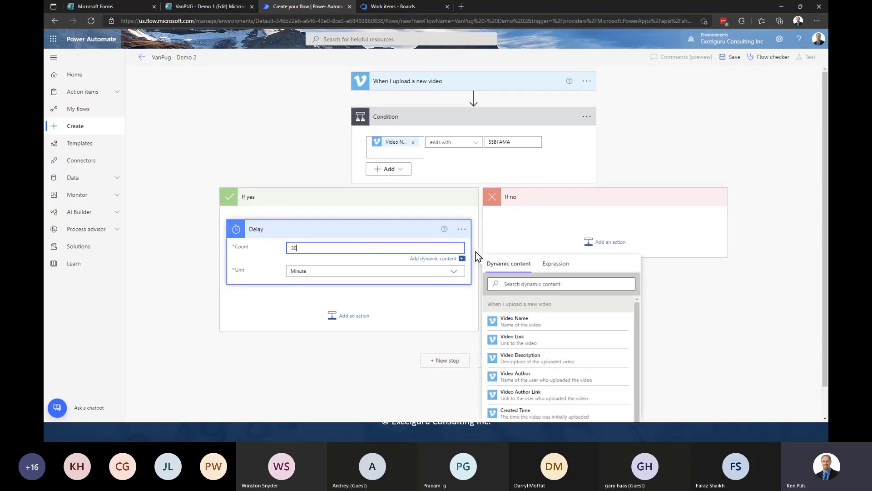
pyautogui.press('Tab')
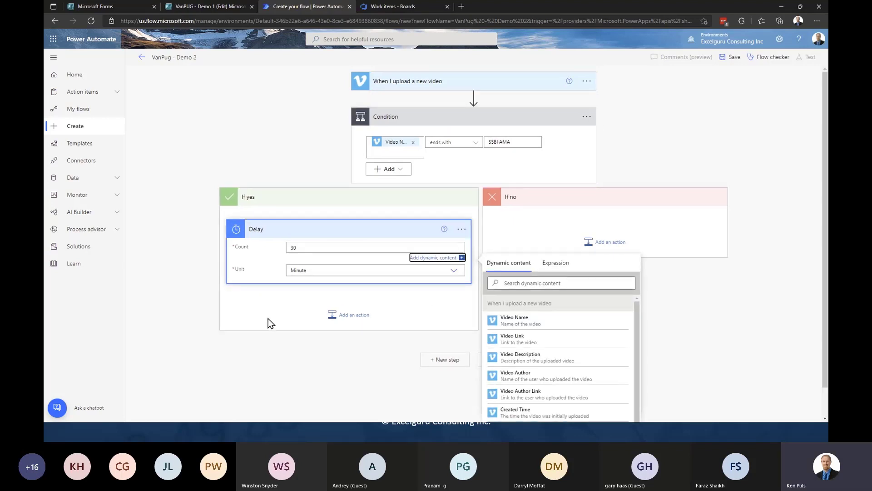
pyautogui.click(290, 288)
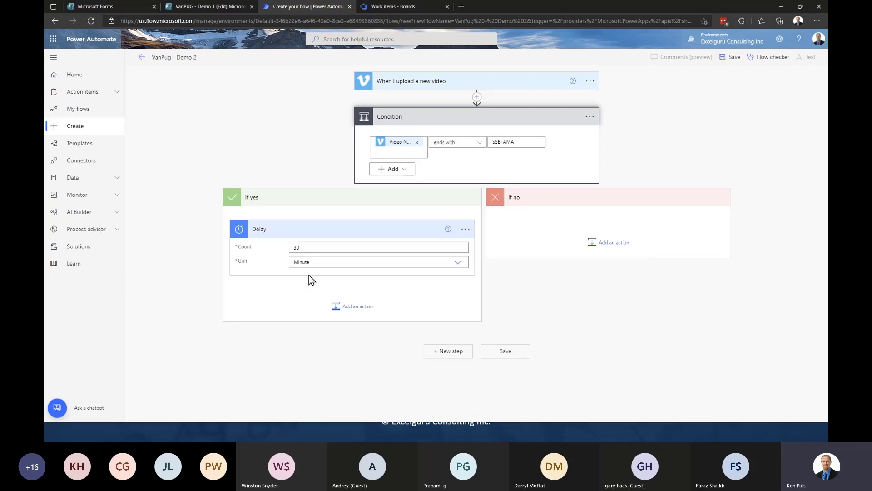
# - Add an action below the Delay and list the Excel Online (Business) connector's actions
pyautogui.click(358, 308)
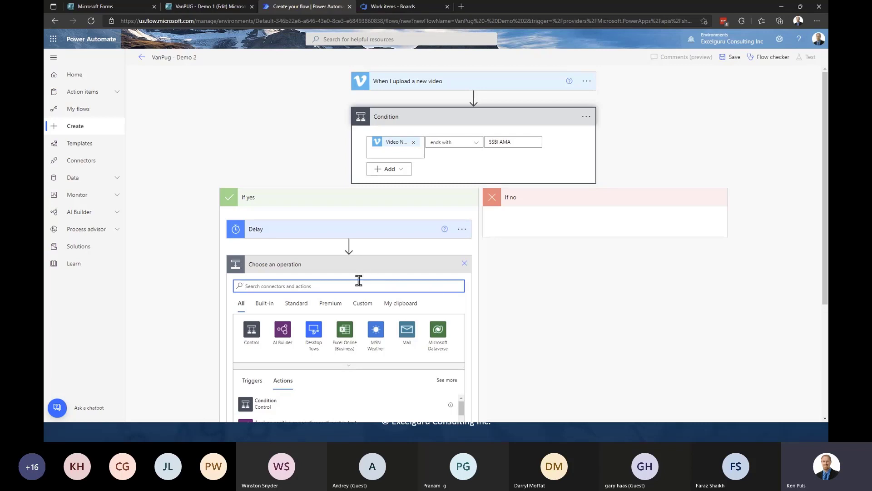
pyautogui.click(347, 336)
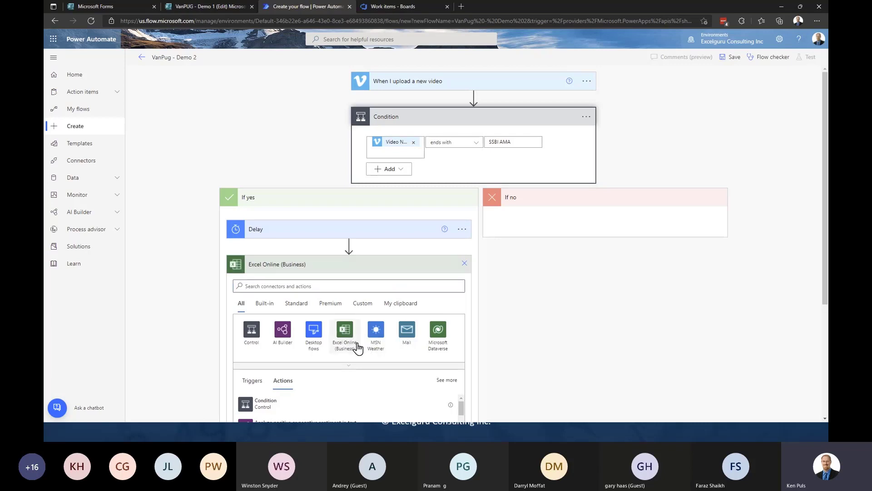
pyautogui.scroll(-4, 513, 328)
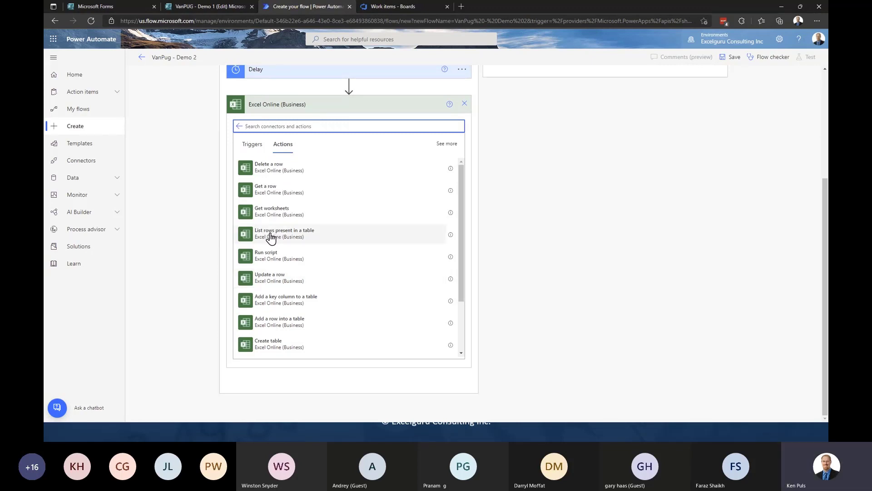
# - Add List rows present in a table, located in Group - Skillwave Documents, General folder
pyautogui.click(308, 234)
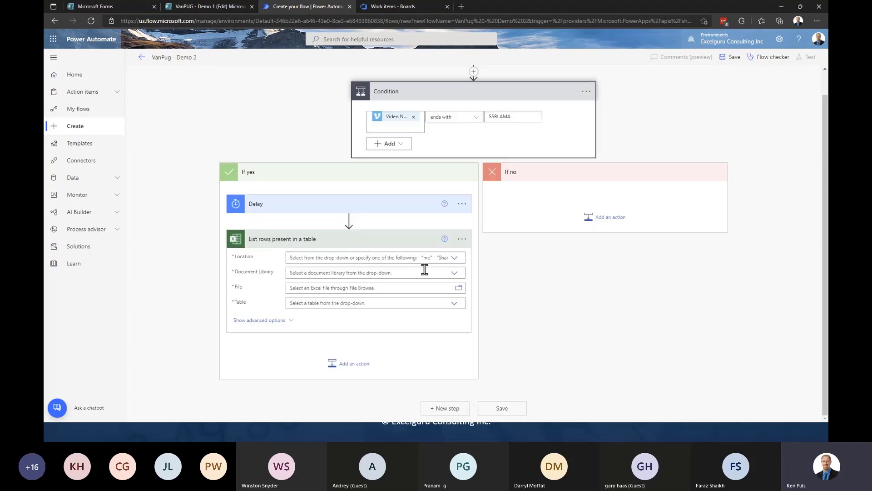
pyautogui.click(453, 260)
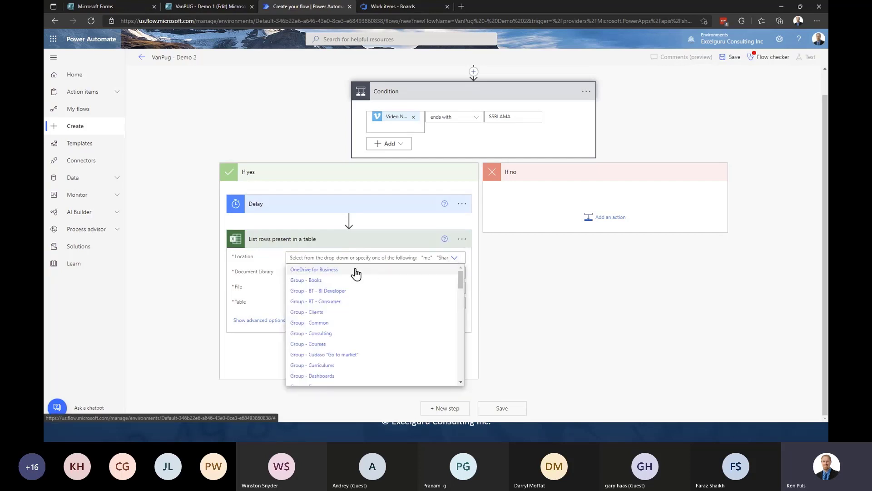
pyautogui.scroll(-8, 362, 301)
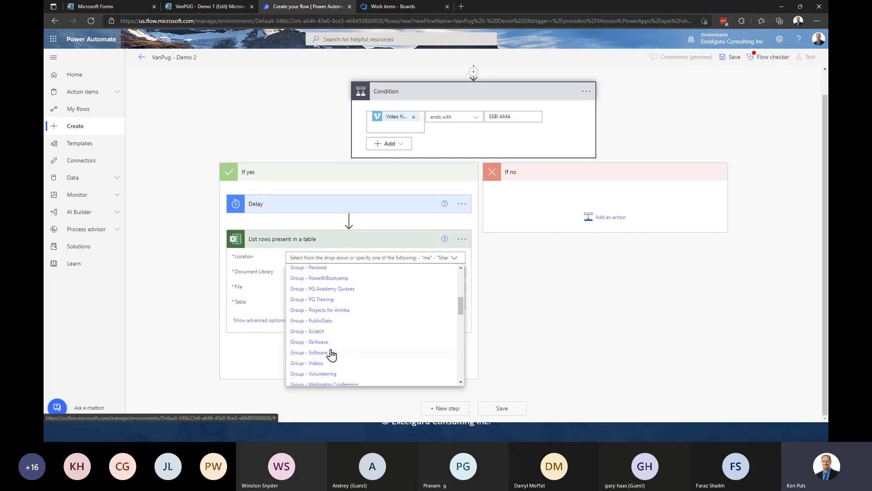
pyautogui.click(328, 343)
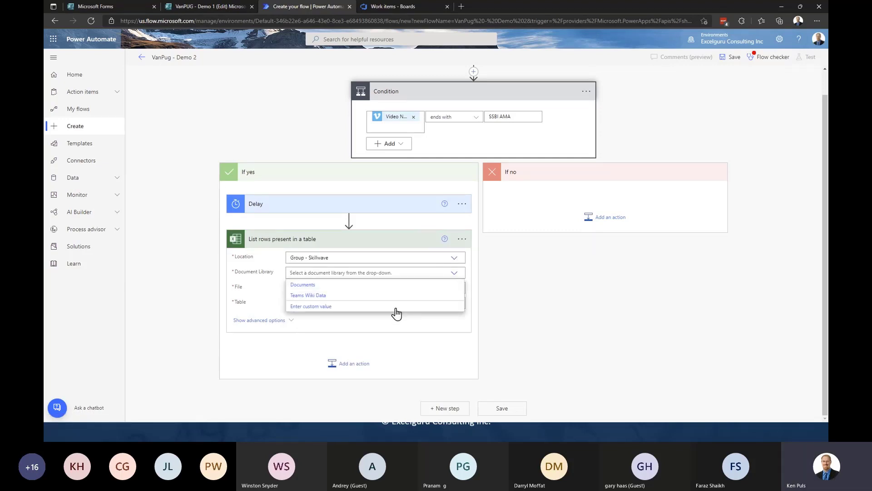
pyautogui.click(304, 285)
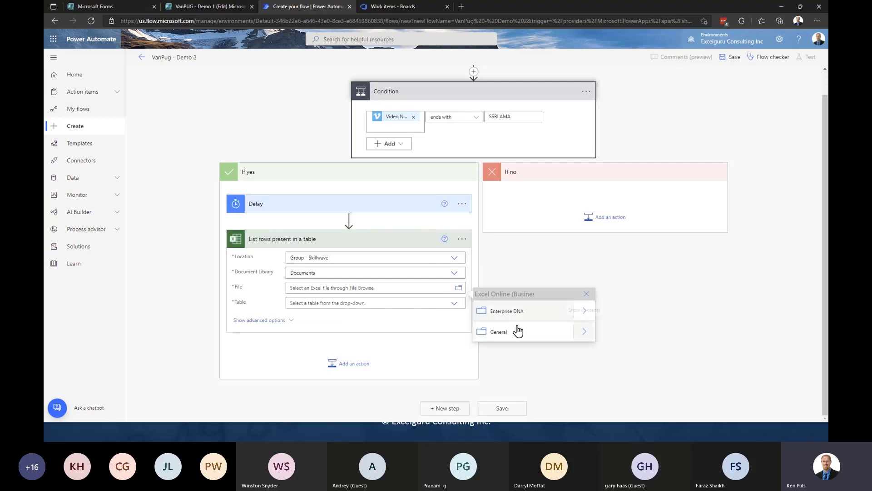
pyautogui.click(582, 334)
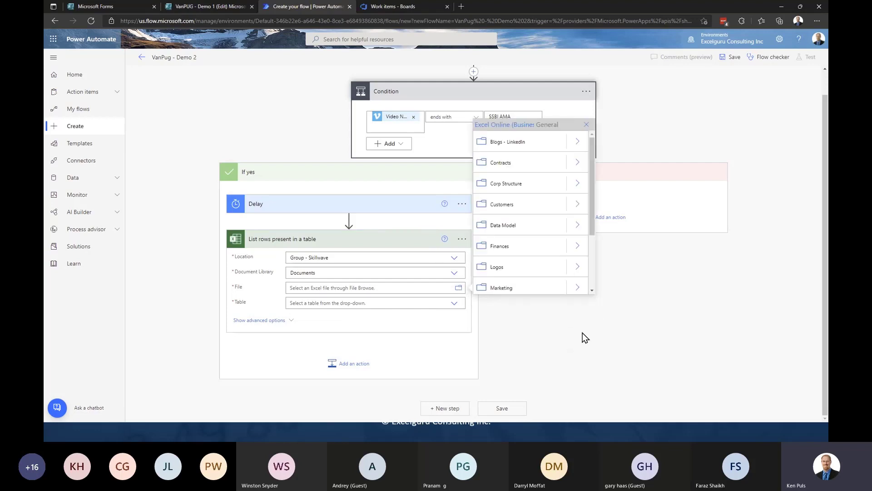
pyautogui.scroll(-3, 591, 227)
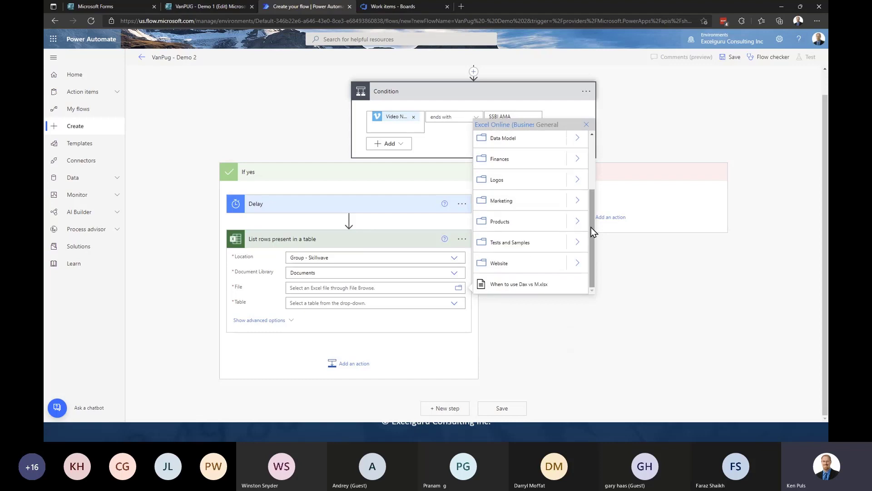
pyautogui.scroll(3, 592, 228)
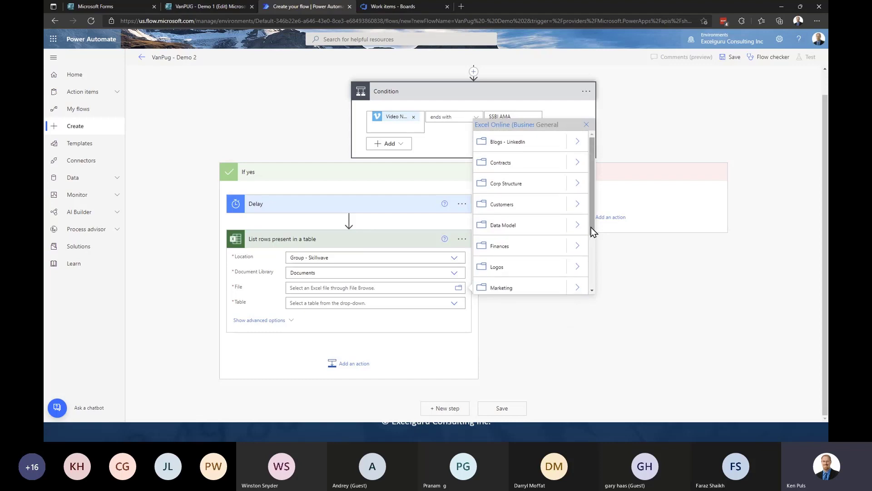
pyautogui.scroll(-3, 593, 232)
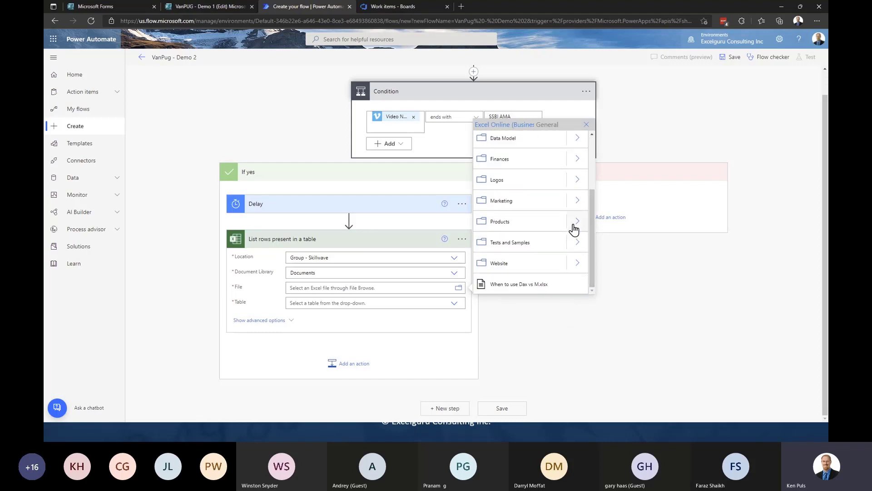
# - Choose SSBI Registrants.xlsx via Products > Excelguru Courses > SSBI Bootcamp > Semester Setup, table AMA_Subscribers
pyautogui.click(574, 228)
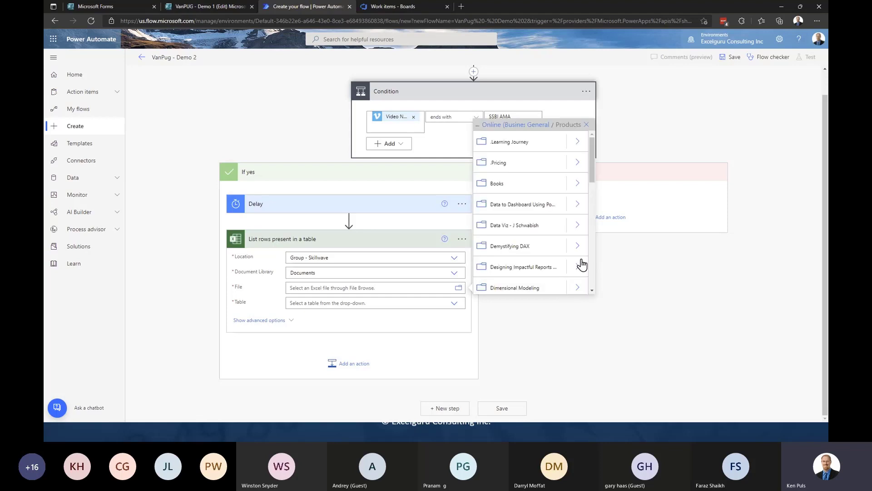
pyautogui.scroll(-2, 579, 264)
pyautogui.click(579, 212)
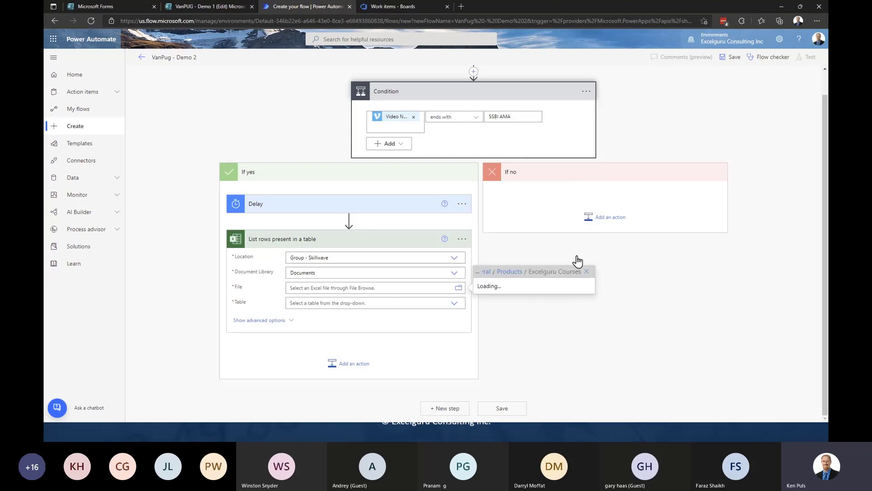
pyautogui.scroll(-5, 592, 256)
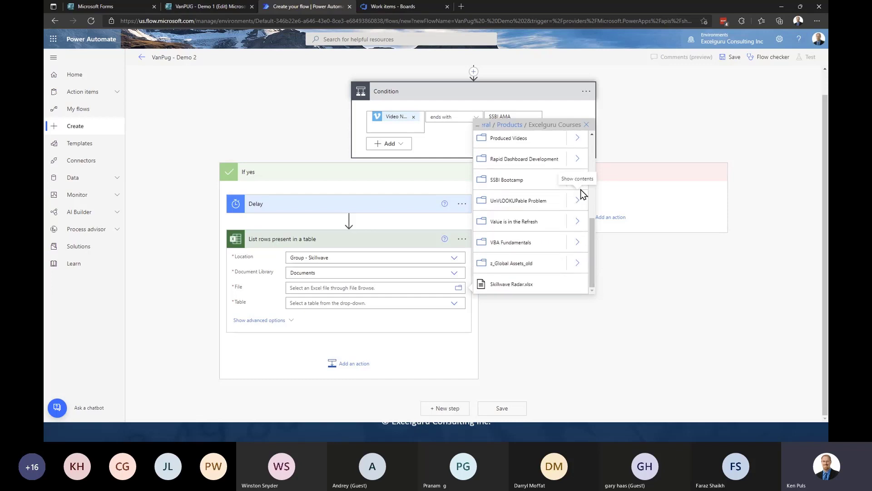
pyautogui.click(578, 181)
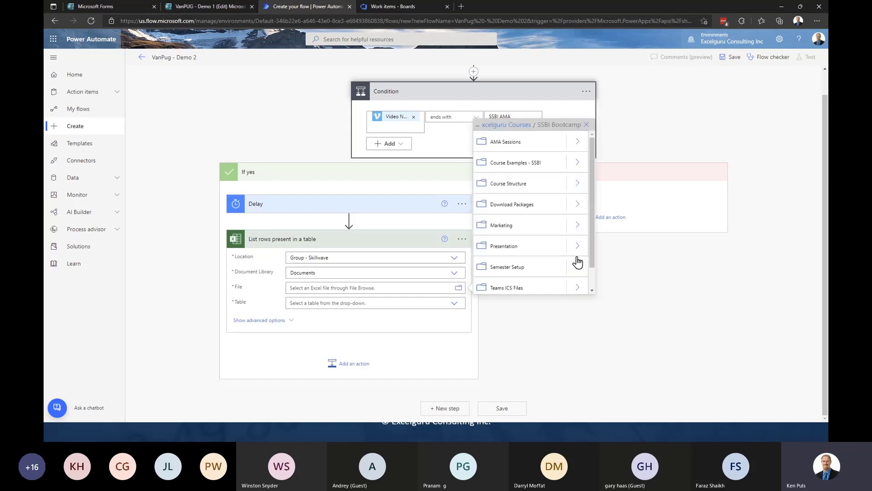
pyautogui.click(578, 268)
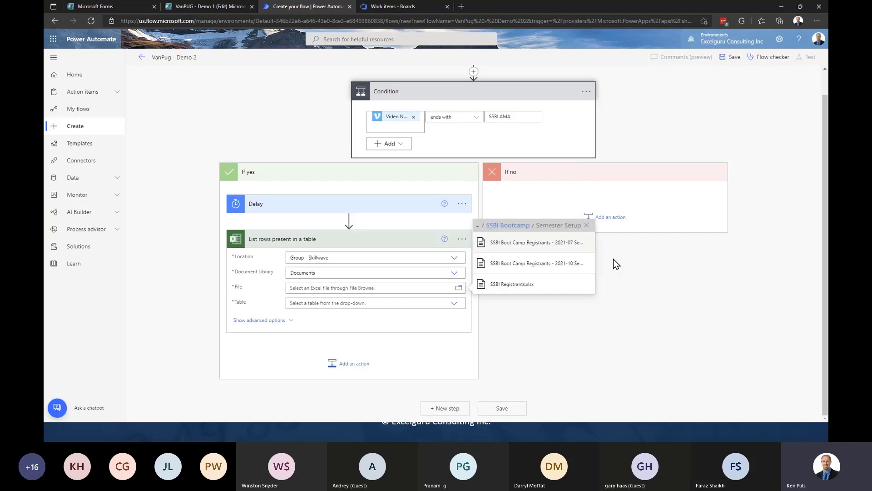
pyautogui.click(510, 286)
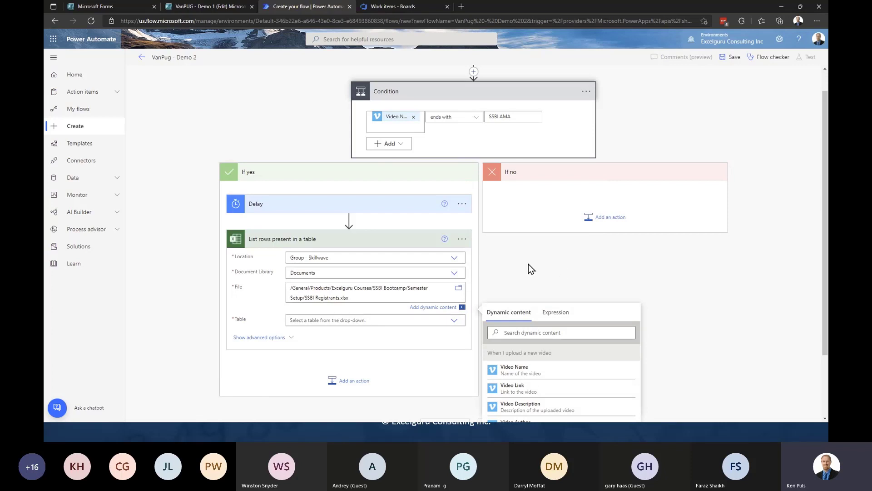
pyautogui.click(454, 320)
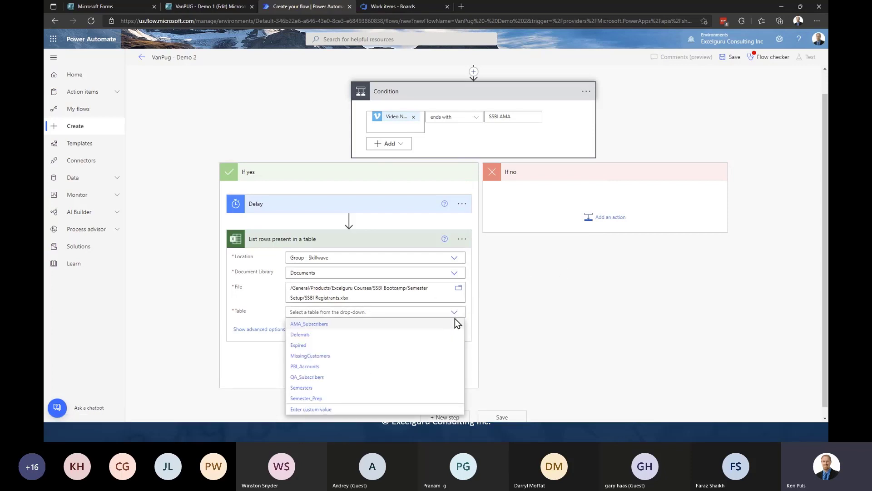
pyautogui.click(323, 326)
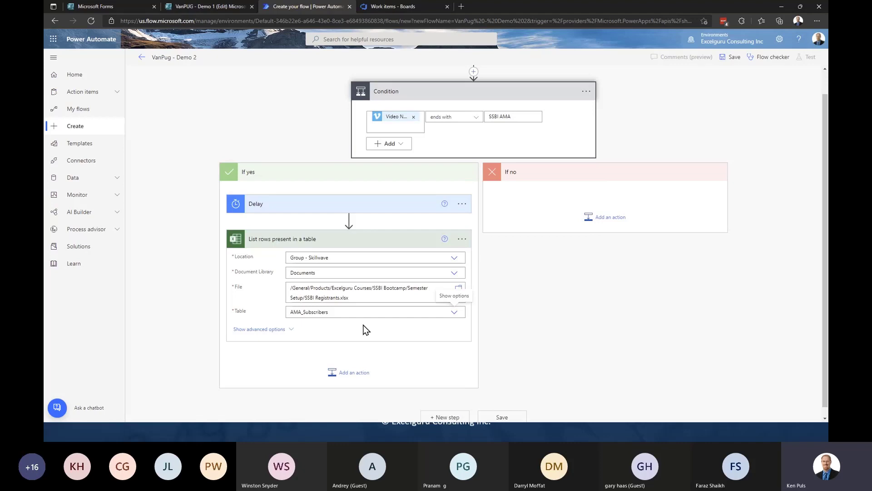
pyautogui.scroll(-1, 514, 318)
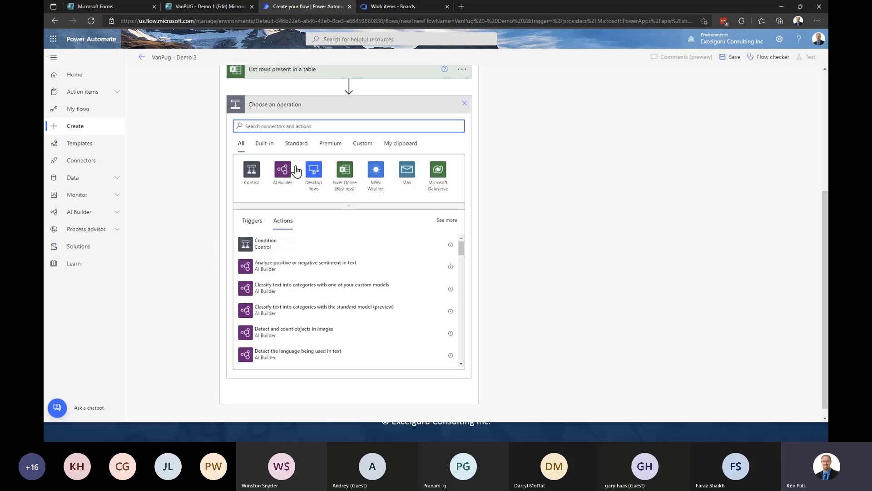
# - Add an Apply to each loop over the List rows 'value' output and add an action inside it
pyautogui.click(251, 172)
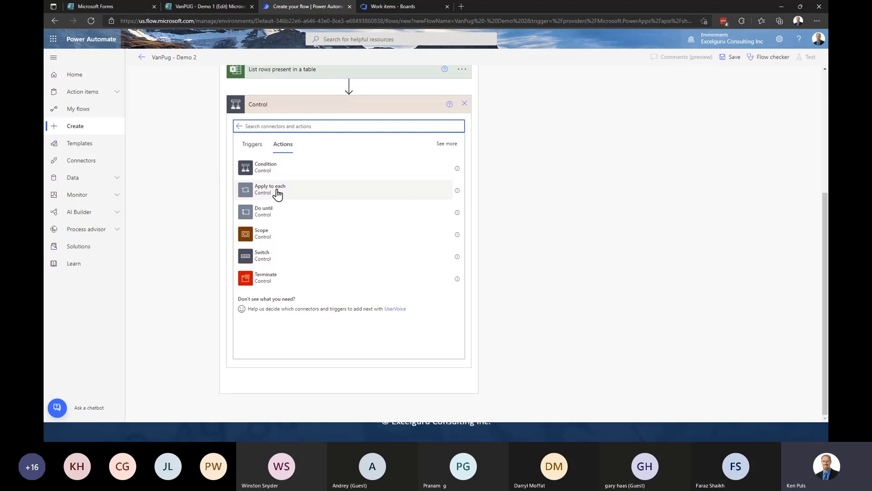
pyautogui.click(276, 189)
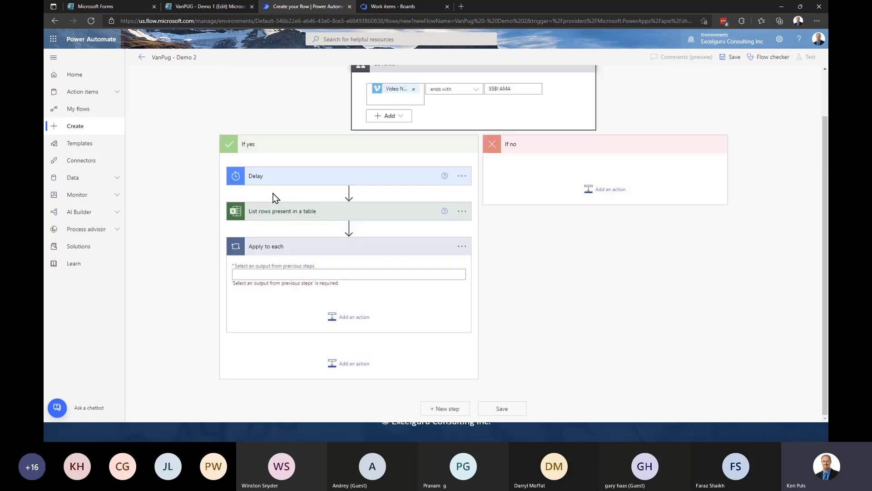
pyautogui.click(281, 273)
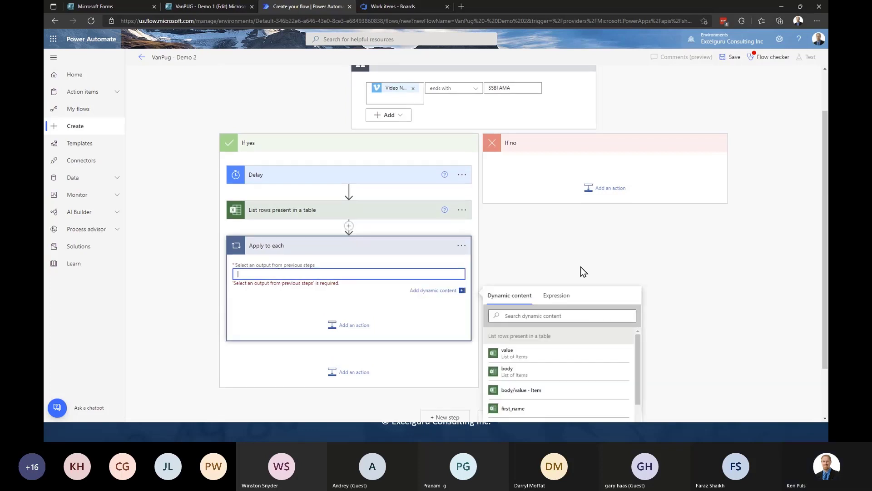
pyautogui.scroll(-2, 676, 250)
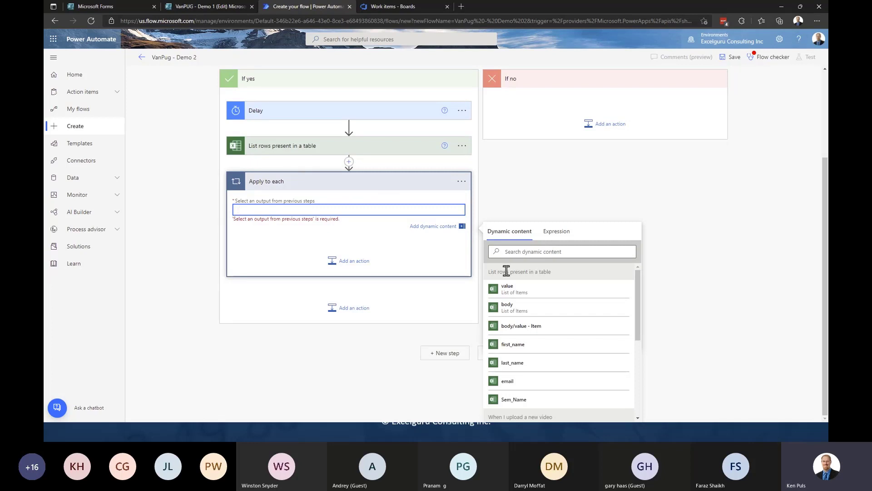
pyautogui.click(526, 291)
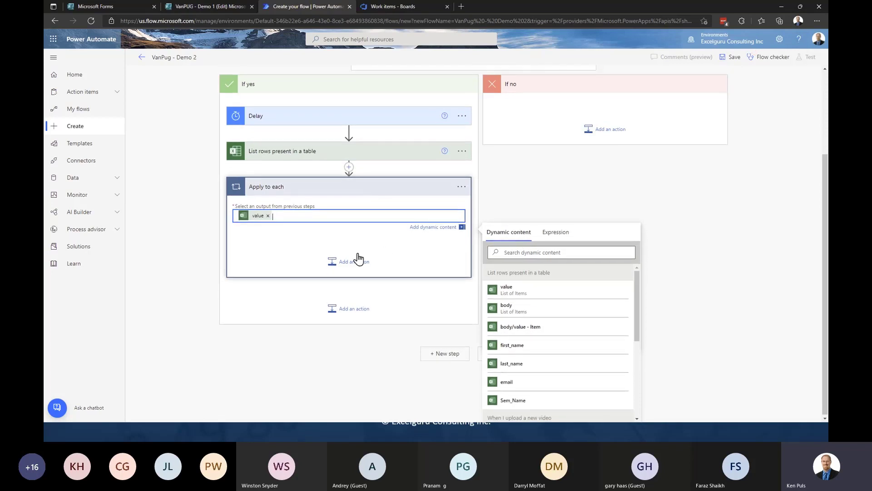
pyautogui.click(527, 200)
pyautogui.scroll(2, 434, 203)
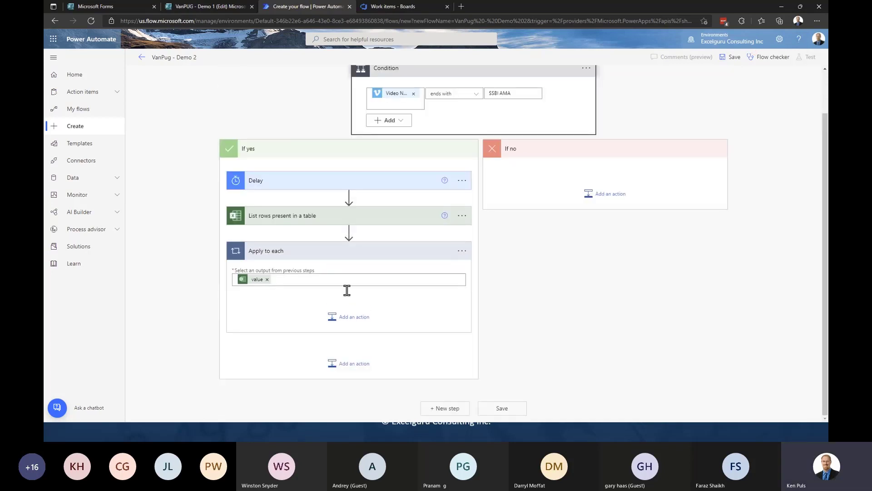
pyautogui.click(348, 317)
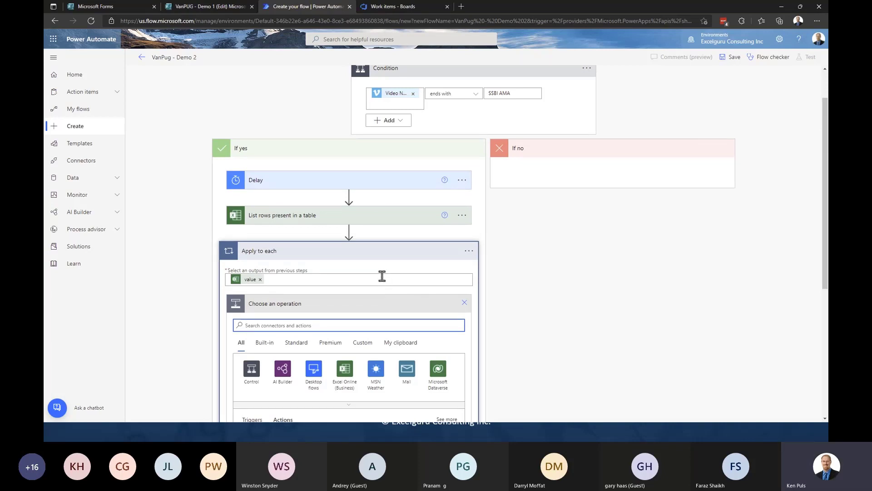
# - Add a Send an email (V2) action in the loop, with To set to each row's email field
pyautogui.scroll(-5, 382, 277)
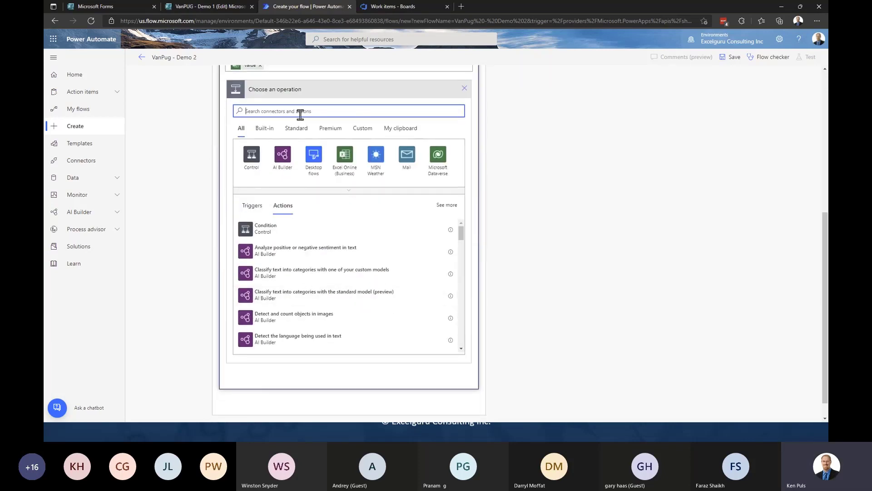
pyautogui.write('email')
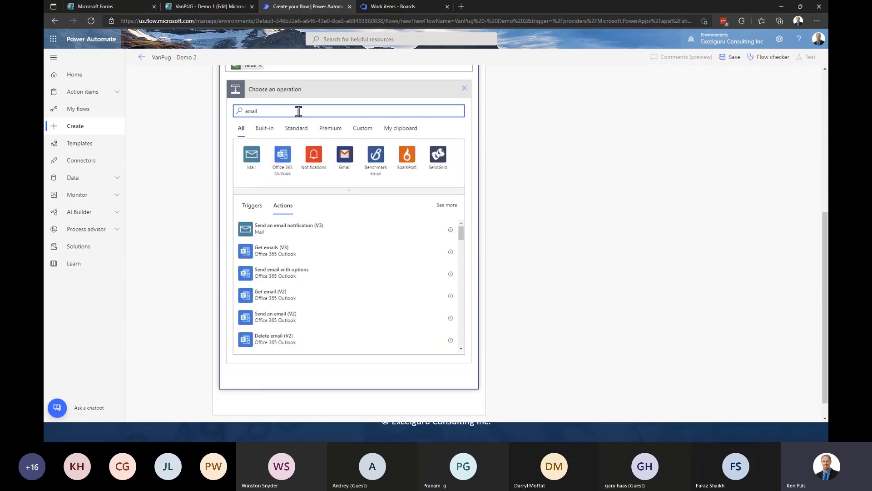
pyautogui.click(370, 315)
pyautogui.click(351, 210)
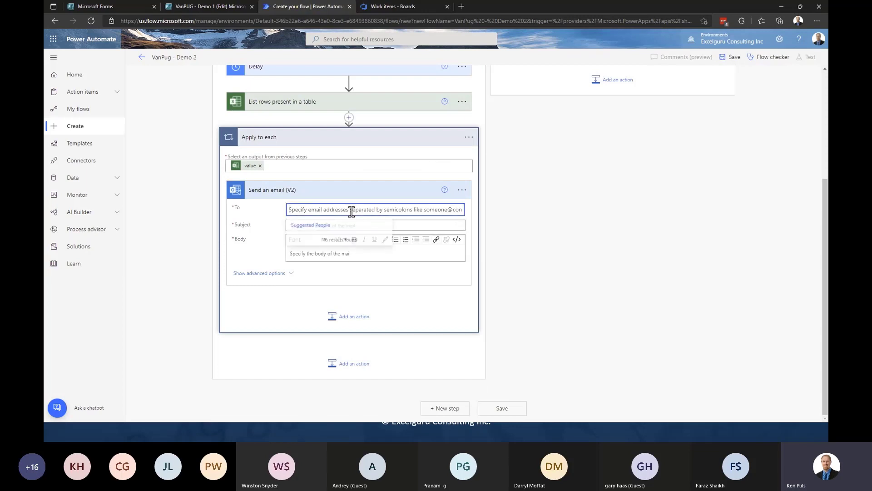
pyautogui.click(427, 233)
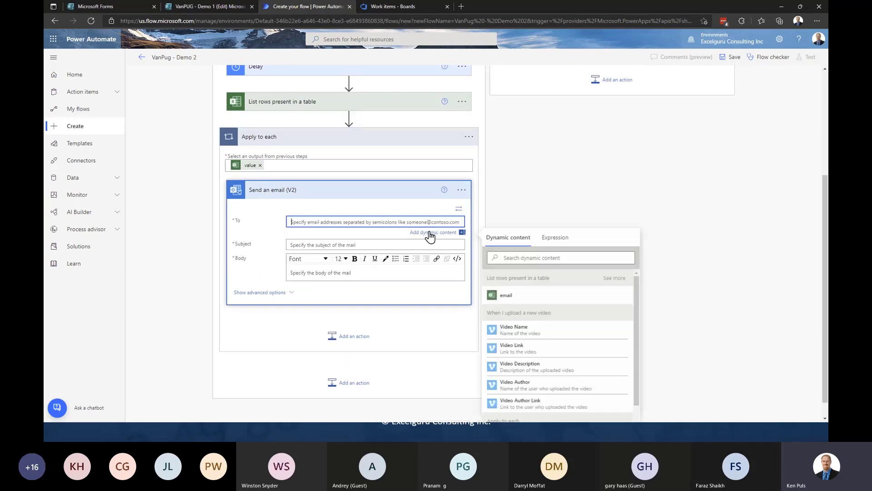
pyautogui.click(519, 299)
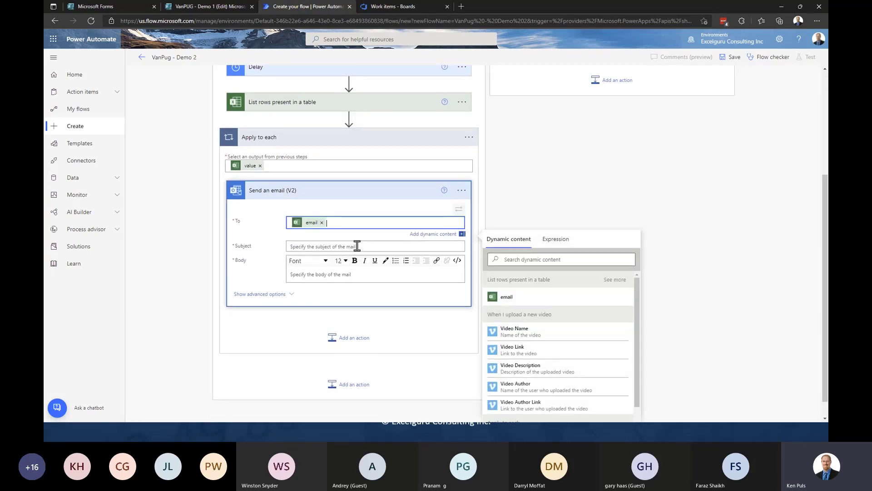
pyautogui.click(340, 247)
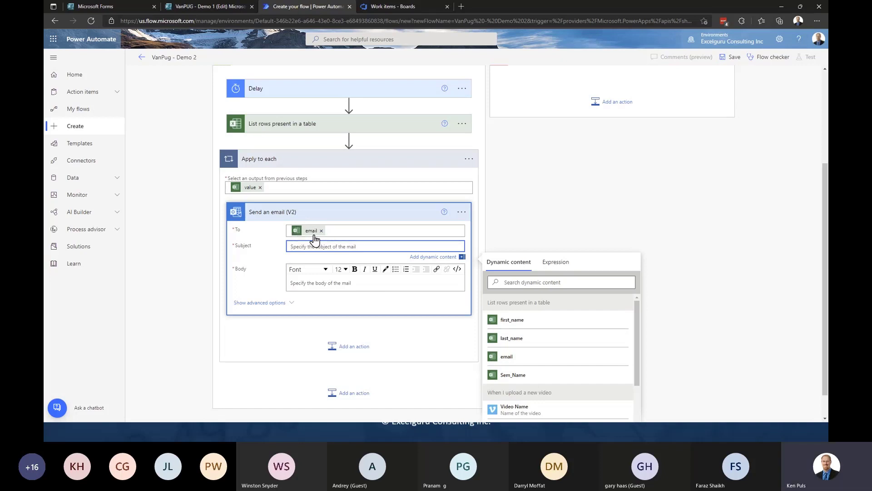
pyautogui.moveTo(315, 238)
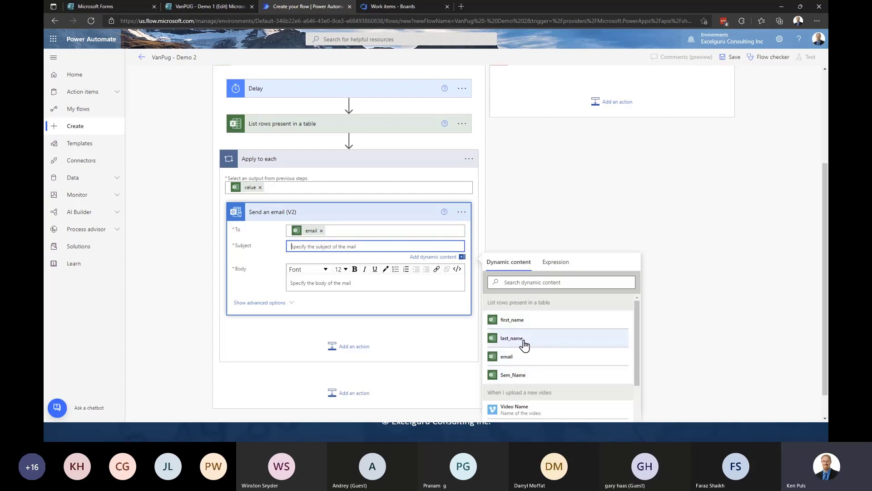
pyautogui.scroll(-5, 582, 350)
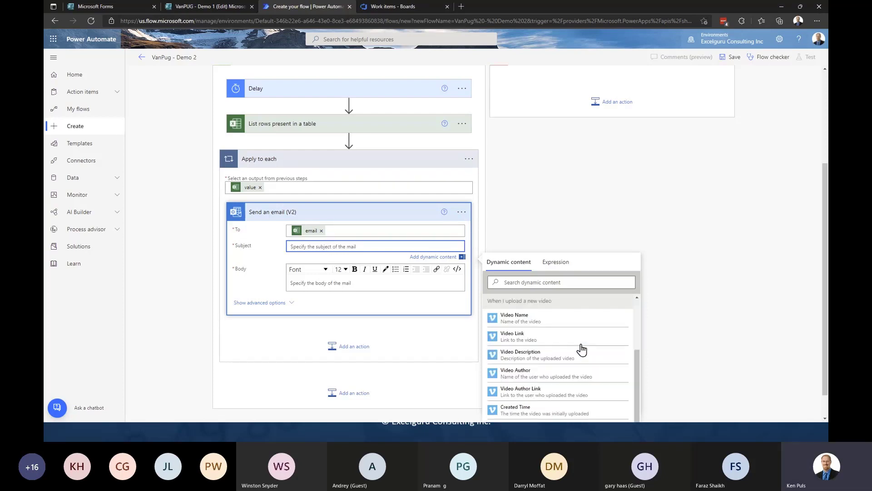
pyautogui.scroll(1, 556, 380)
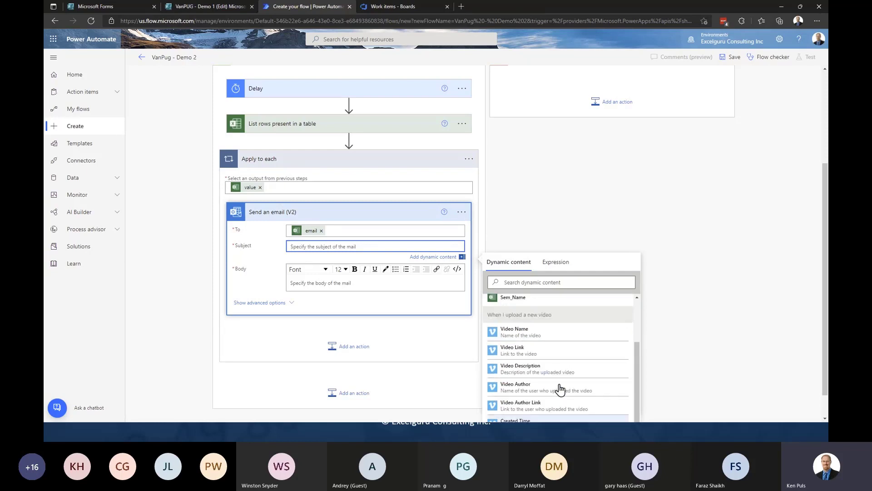
pyautogui.scroll(1, 560, 389)
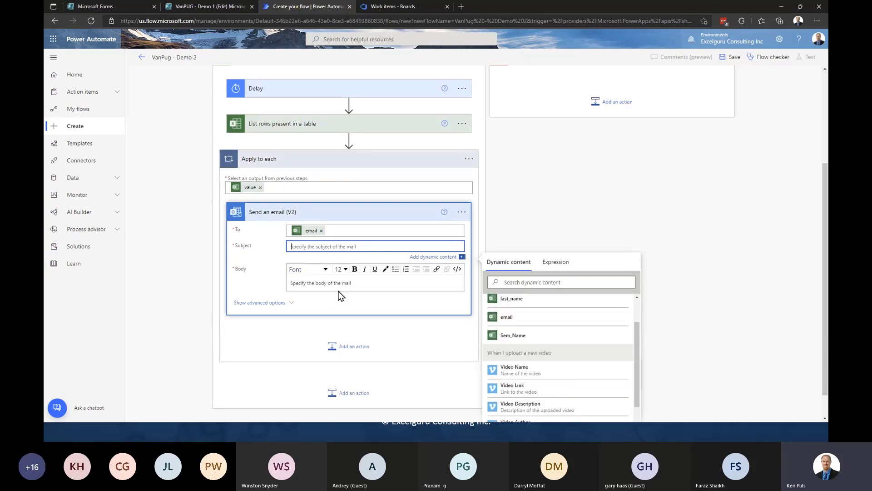
pyautogui.click(523, 215)
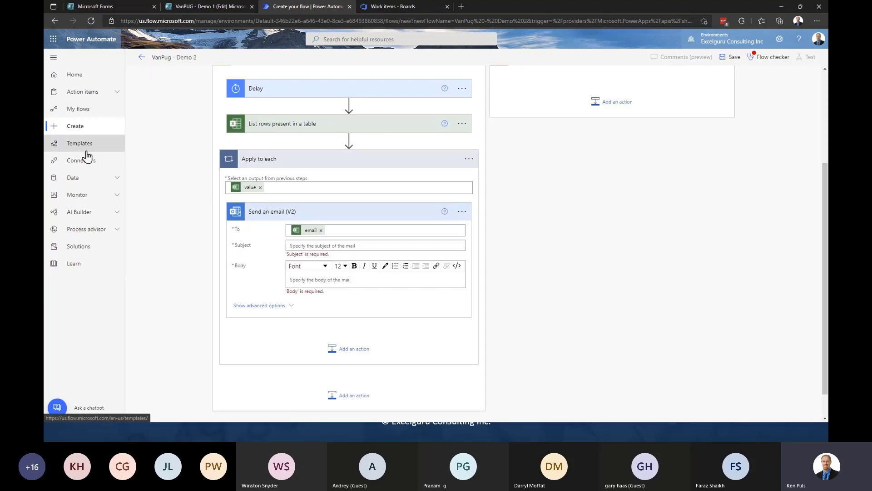
# - Leave the unfinished flow, edit 'Send email when XLFBC video added to Vimeo', expanding its AMA and Q+A checks
pyautogui.click(86, 110)
pyautogui.click(475, 80)
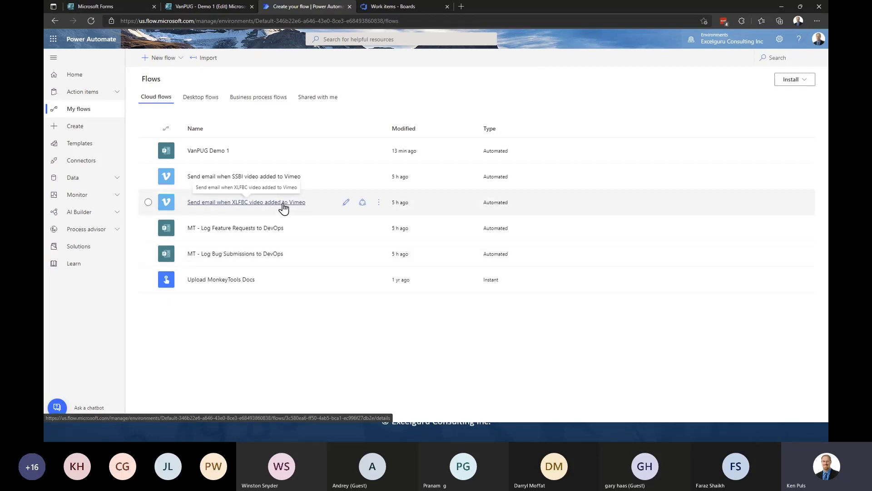
pyautogui.click(346, 202)
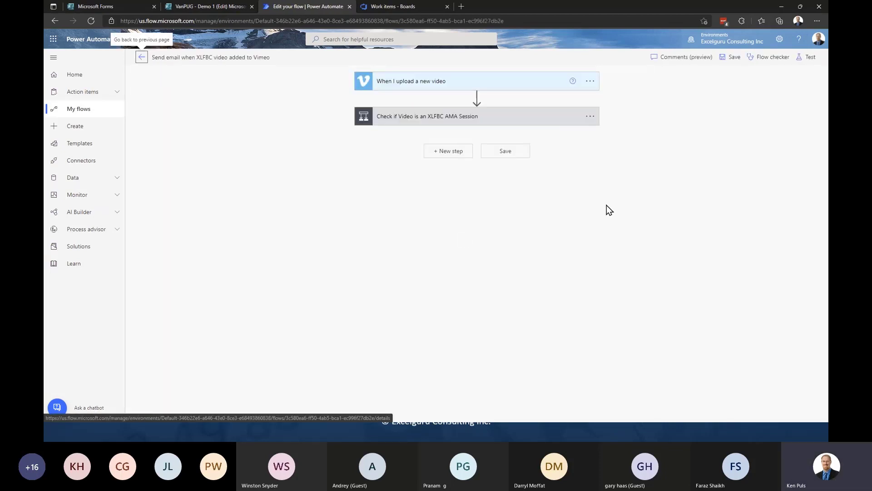
pyautogui.click(530, 123)
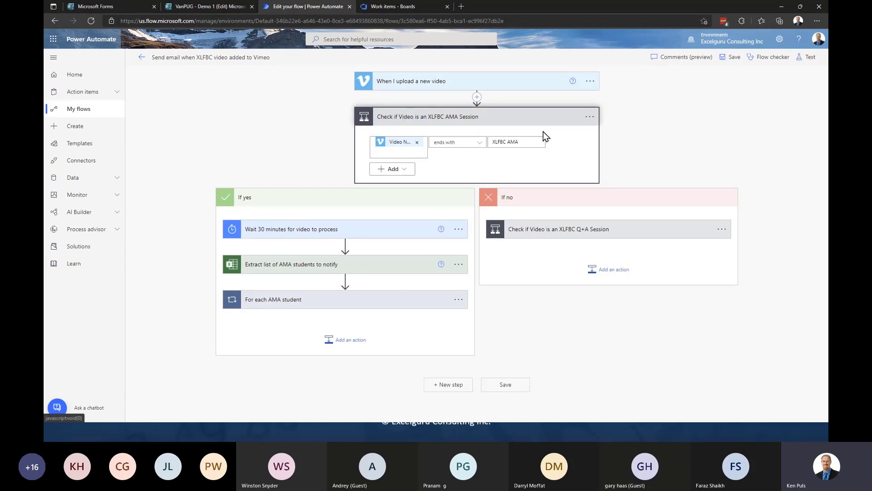
pyautogui.click(590, 119)
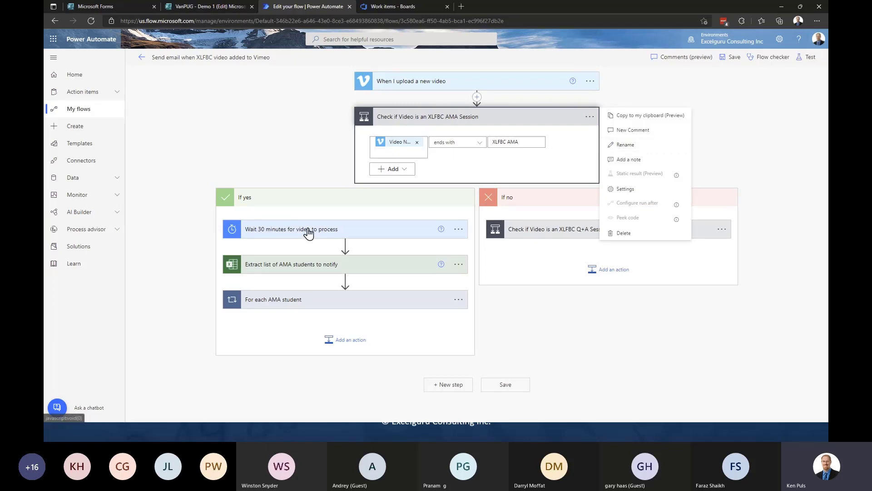
pyautogui.click(580, 229)
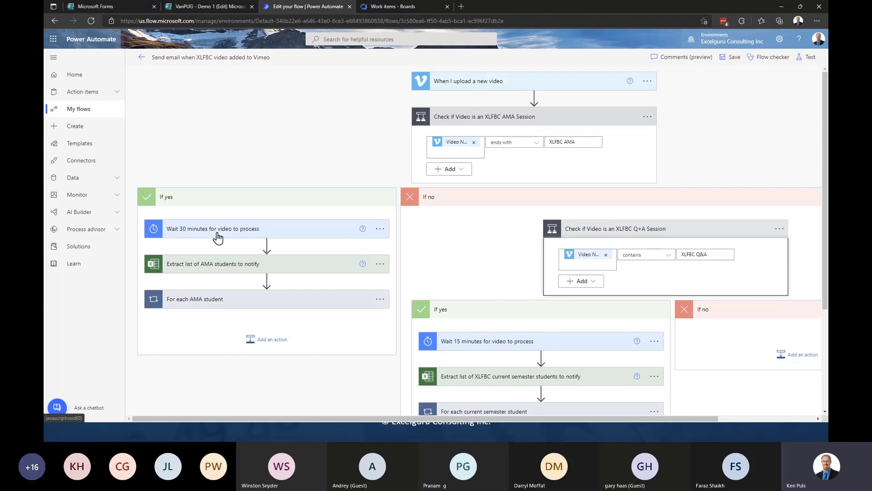
# - Expand For each AMA student and its Send AMA email card, reviewing the email body
pyautogui.click(235, 301)
pyautogui.click(245, 361)
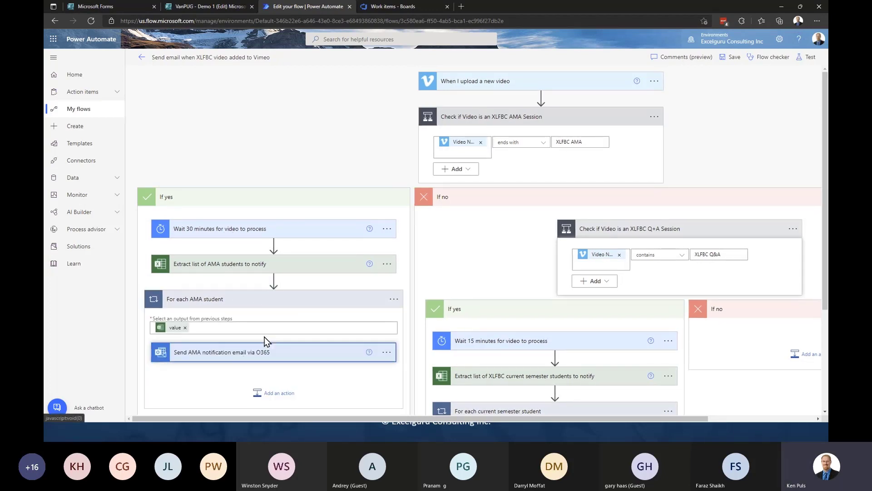
pyautogui.scroll(-5, 321, 263)
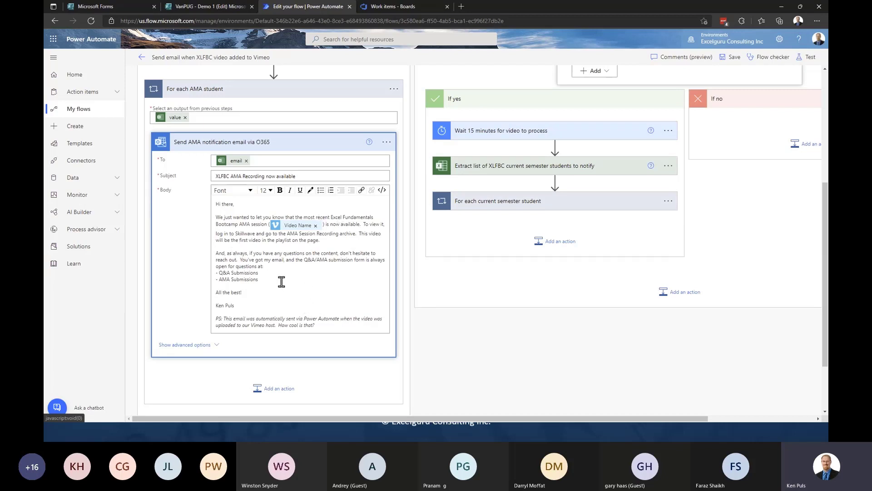
pyautogui.click(259, 273)
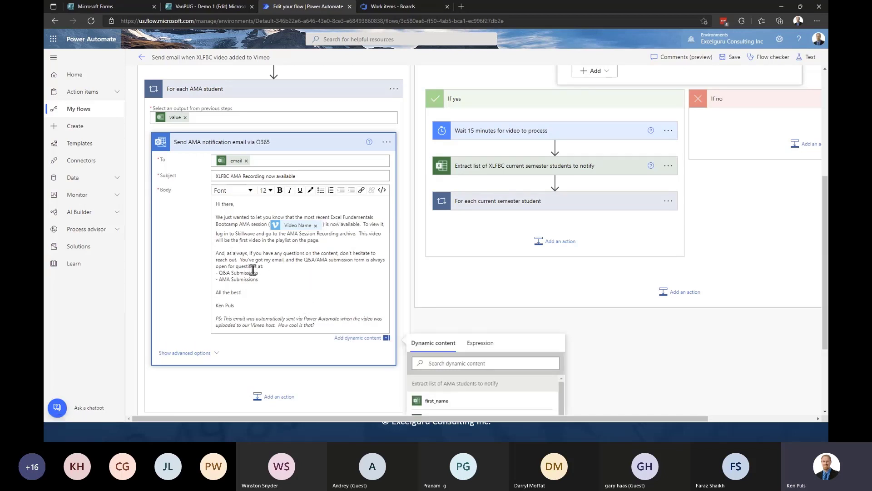
pyautogui.moveTo(258, 273); pyautogui.dragTo(218, 273)
pyautogui.moveTo(317, 323); pyautogui.dragTo(217, 319)
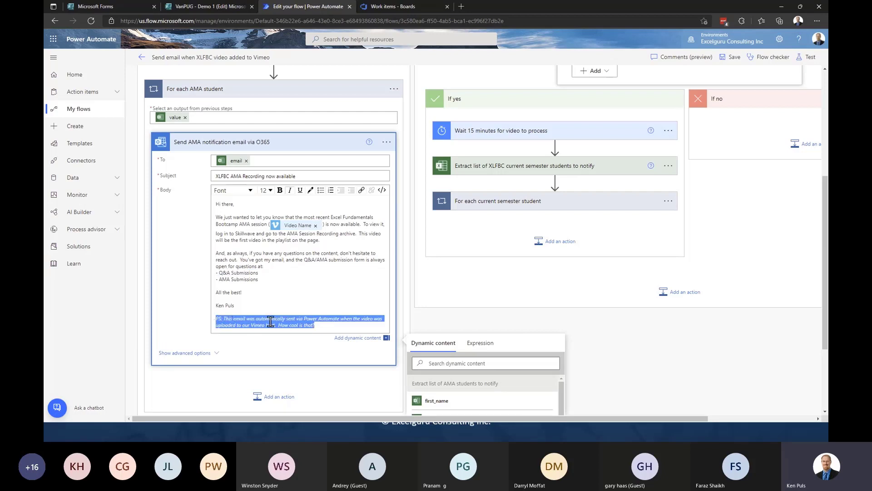
pyautogui.click(328, 325)
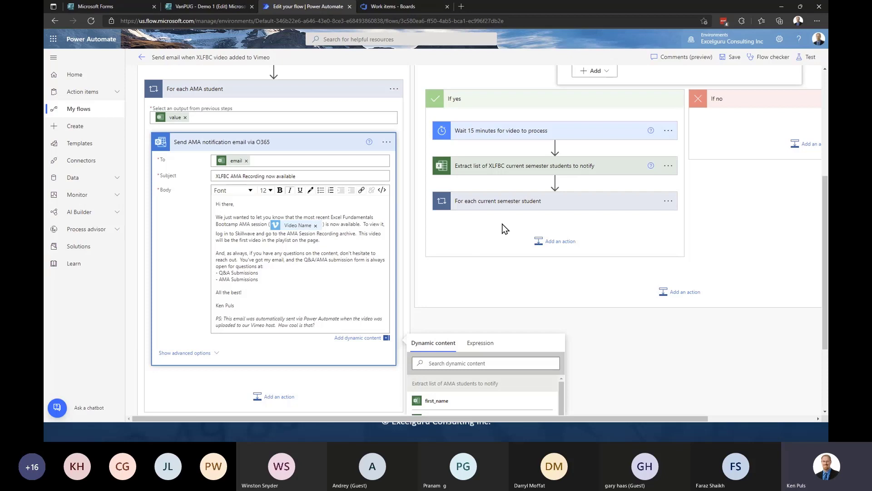
# - Expand For each current semester student and its Send Q + A email card
pyautogui.click(533, 205)
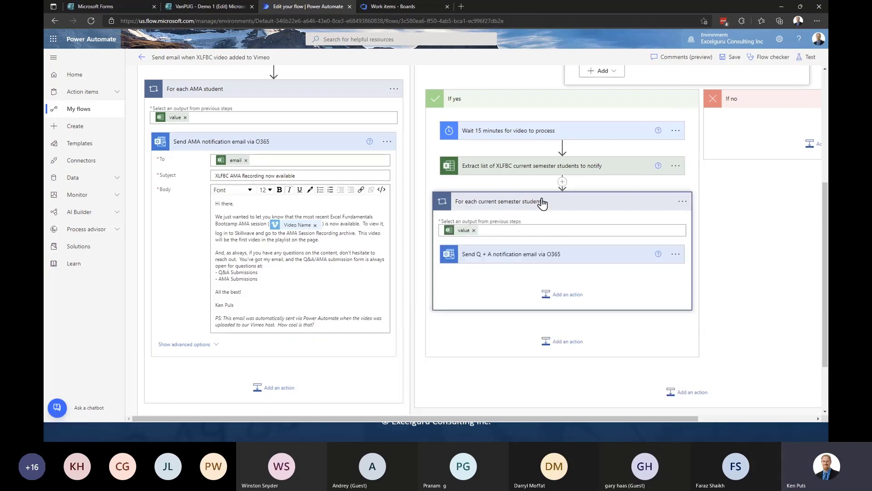
pyautogui.click(573, 259)
pyautogui.scroll(-3, 636, 253)
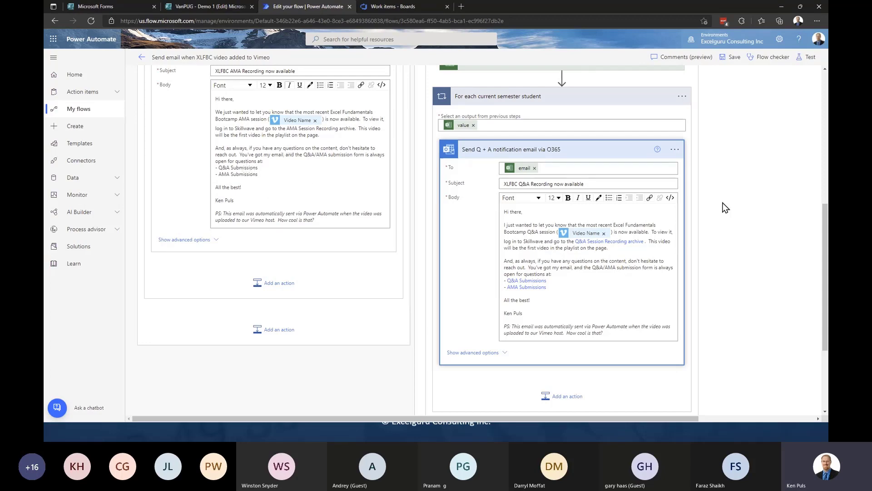
pyautogui.scroll(1, 745, 245)
pyautogui.scroll(8, 745, 245)
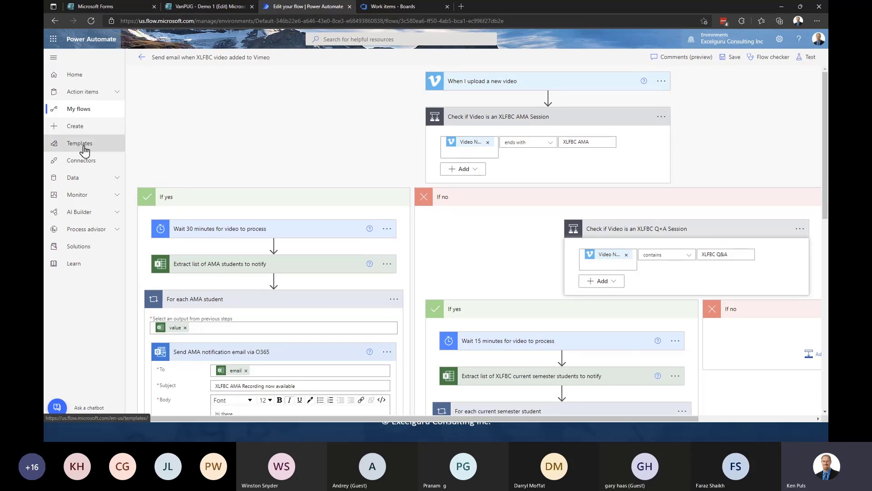
# - Leave the XLFBC flow and open 'Send email when SSBI video added to Vimeo' in the editor
pyautogui.click(87, 110)
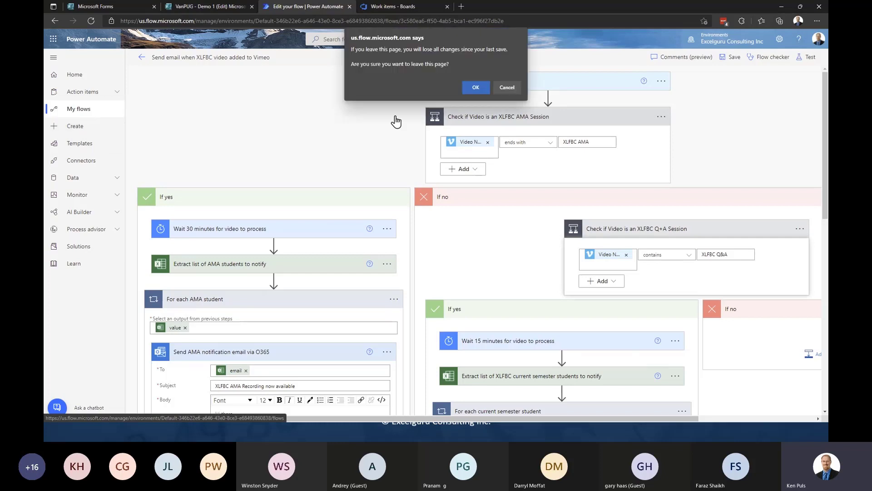
pyautogui.click(477, 87)
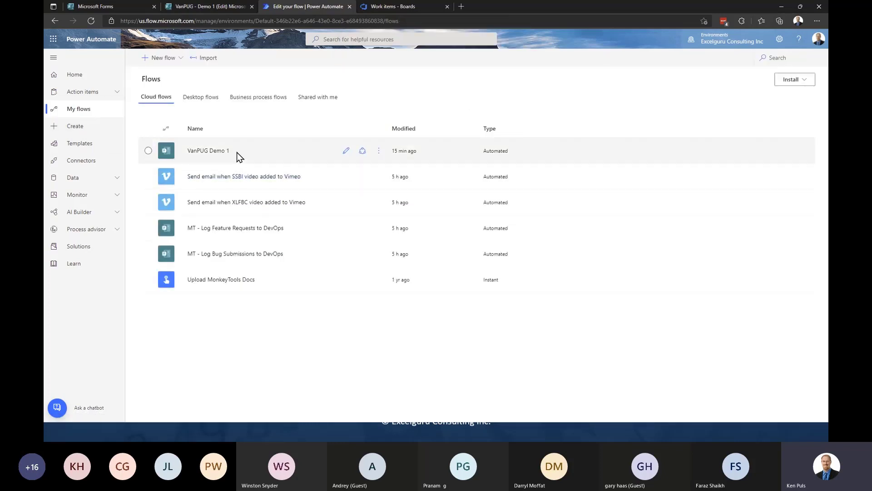
pyautogui.click(282, 180)
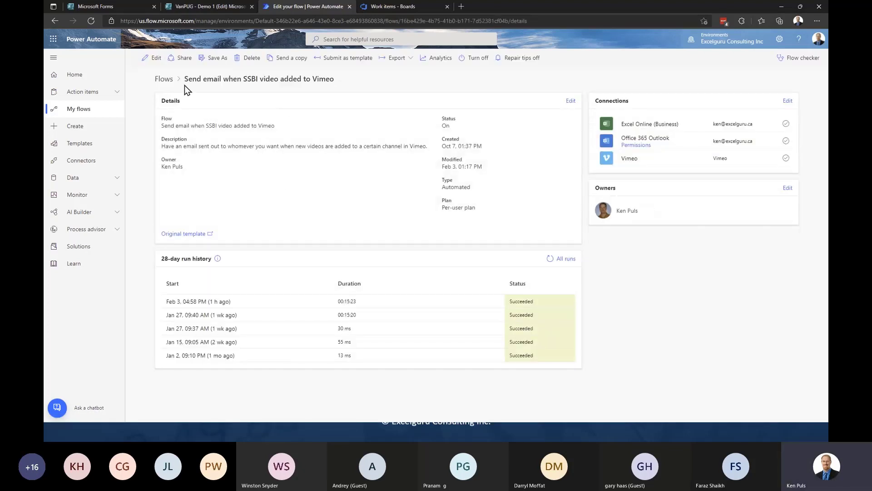
pyautogui.click(156, 58)
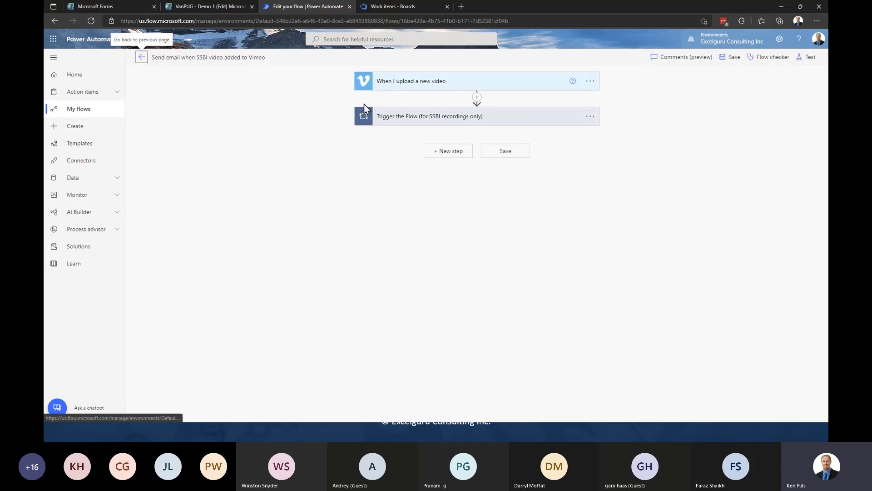
# - Expand Trigger the Flow and its SSBI AMA check, then try dragging the check above the loop
pyautogui.click(518, 121)
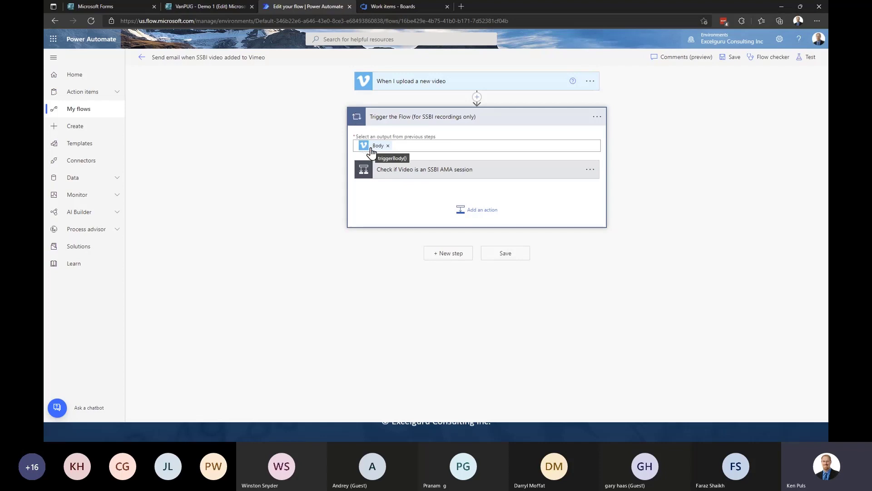
pyautogui.click(403, 171)
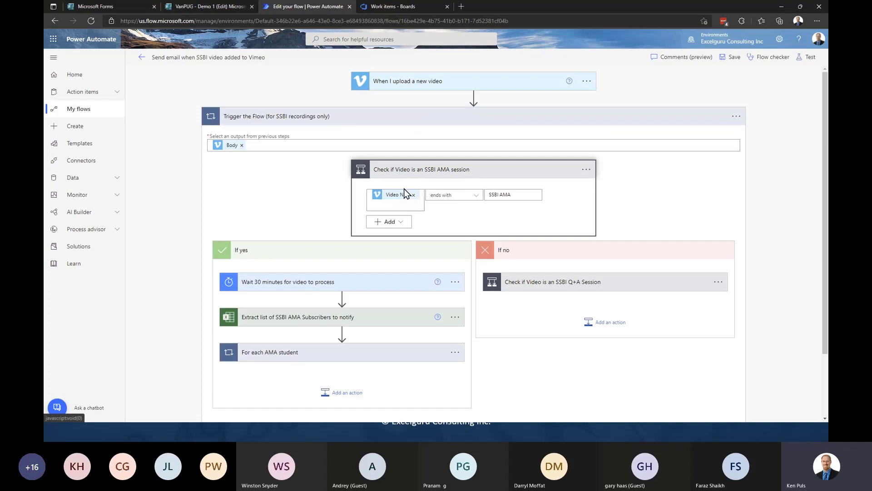
pyautogui.click(463, 170)
pyautogui.click(451, 175)
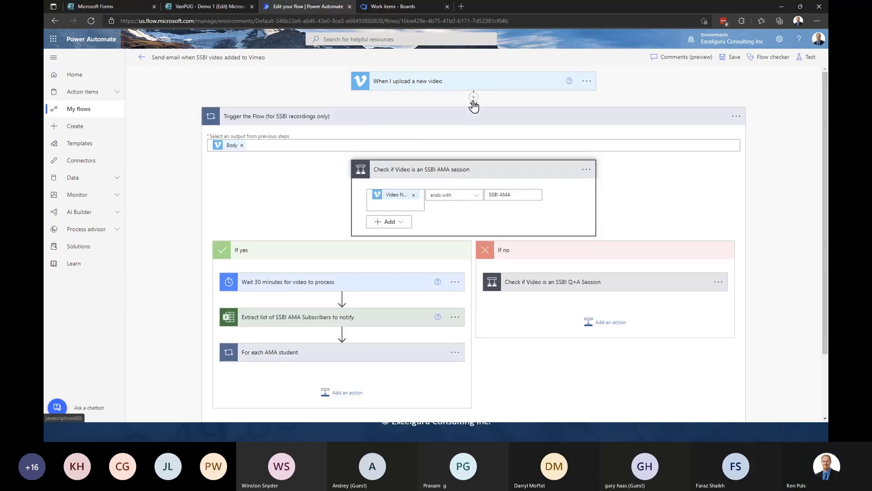
pyautogui.moveTo(471, 173); pyautogui.dragTo(499, 101)
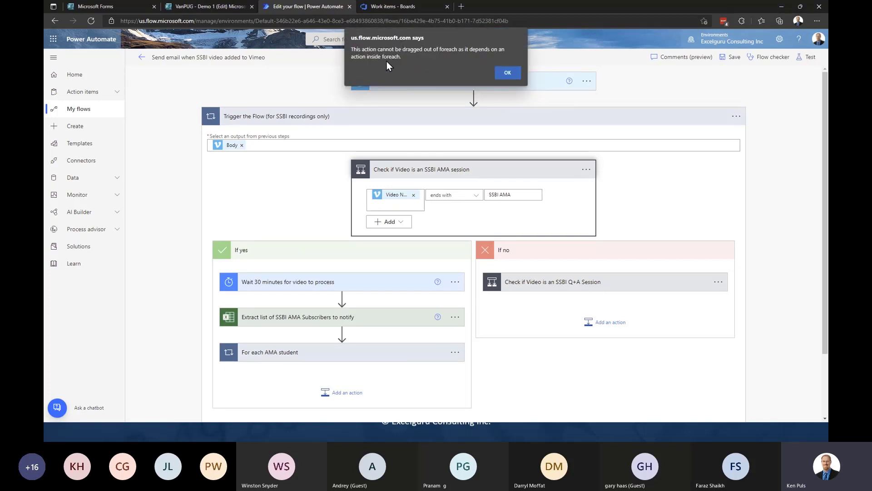
# - Dismiss the cannot-move warning and highlight the SSBI AMA comparison value inside the loop
pyautogui.click(507, 74)
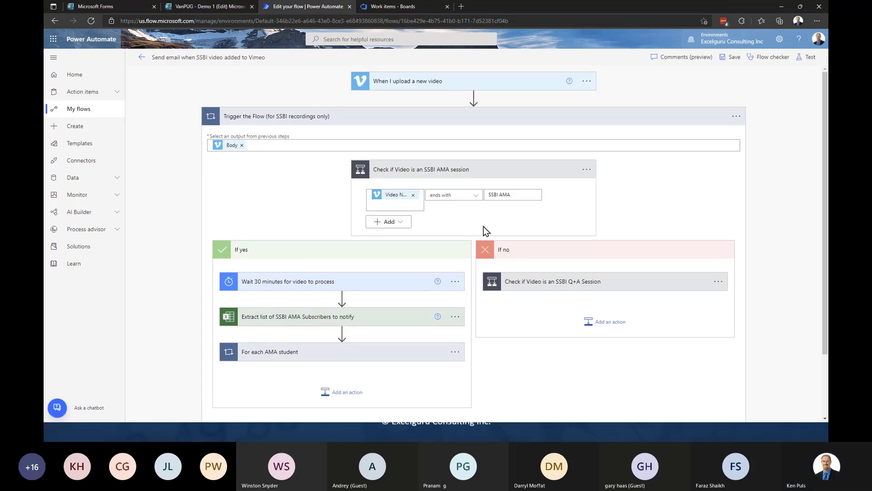
pyautogui.click(522, 195)
pyautogui.moveTo(522, 195); pyautogui.dragTo(484, 195)
pyautogui.click(654, 175)
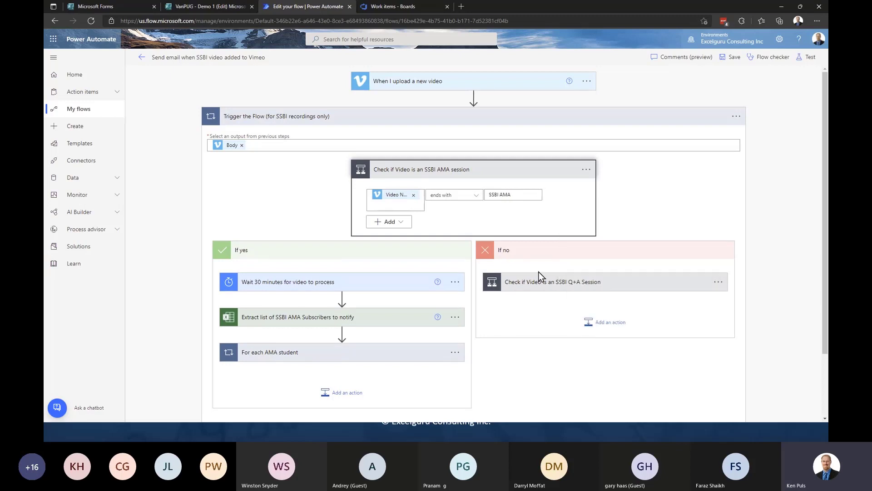
# - Expand the SSBI Q&A session check, highlight its comparison text, then return to My flows
pyautogui.click(544, 282)
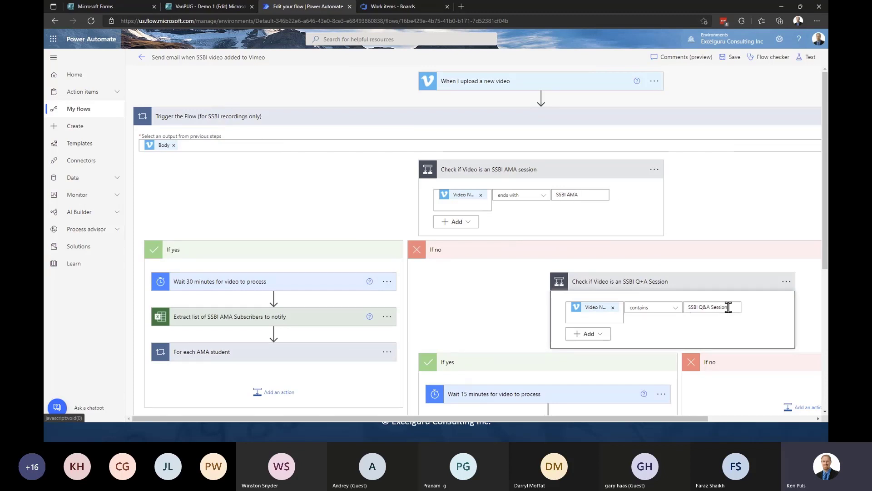
pyautogui.moveTo(726, 307); pyautogui.dragTo(689, 307)
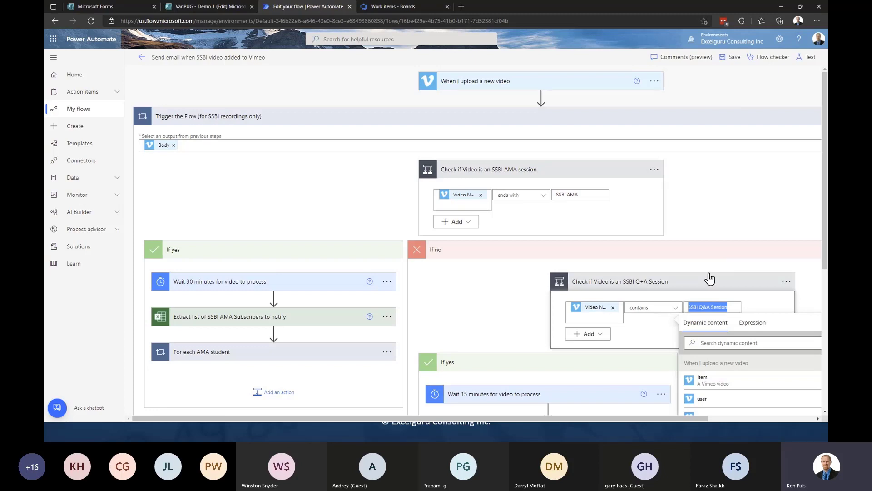
pyautogui.click(739, 209)
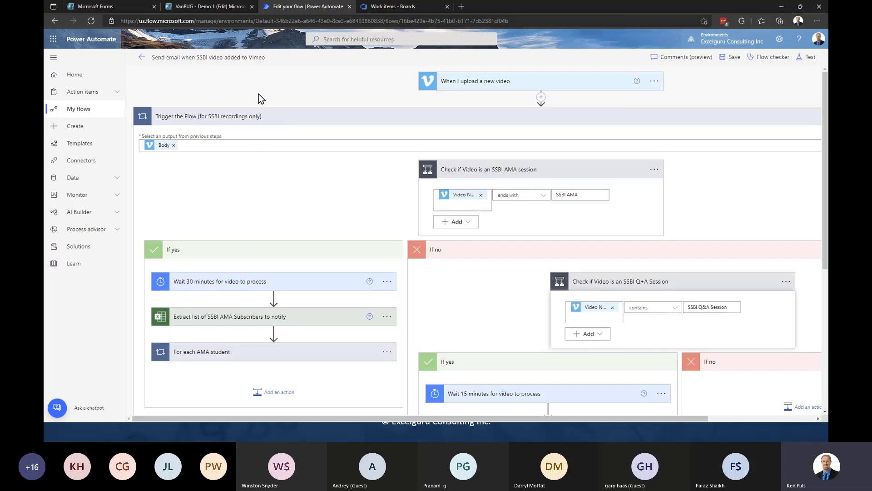
pyautogui.click(89, 110)
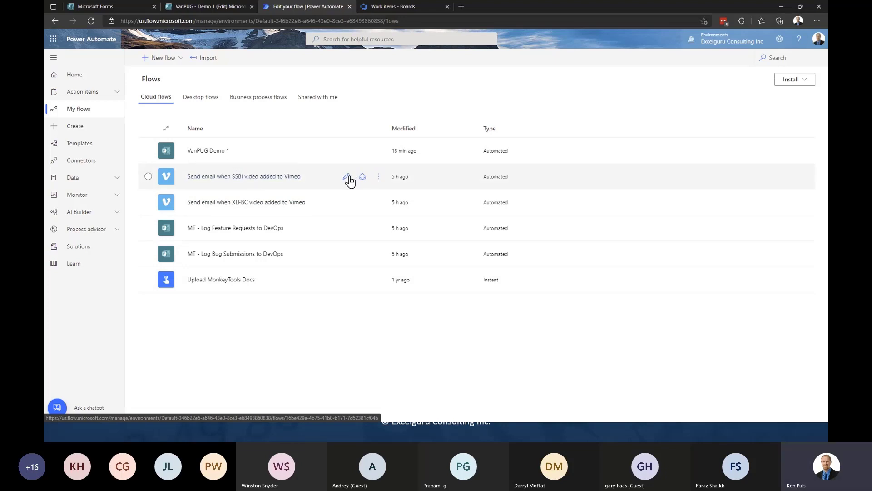
pyautogui.click(346, 177)
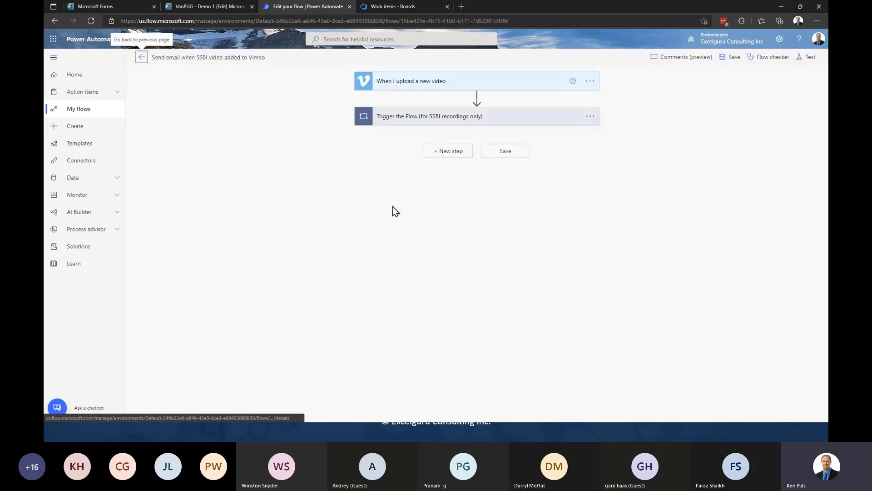
pyautogui.click(425, 119)
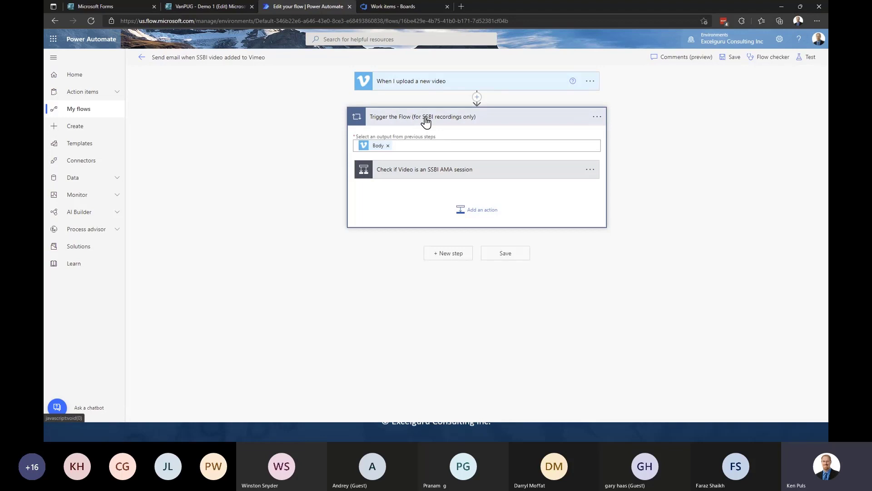
pyautogui.click(417, 172)
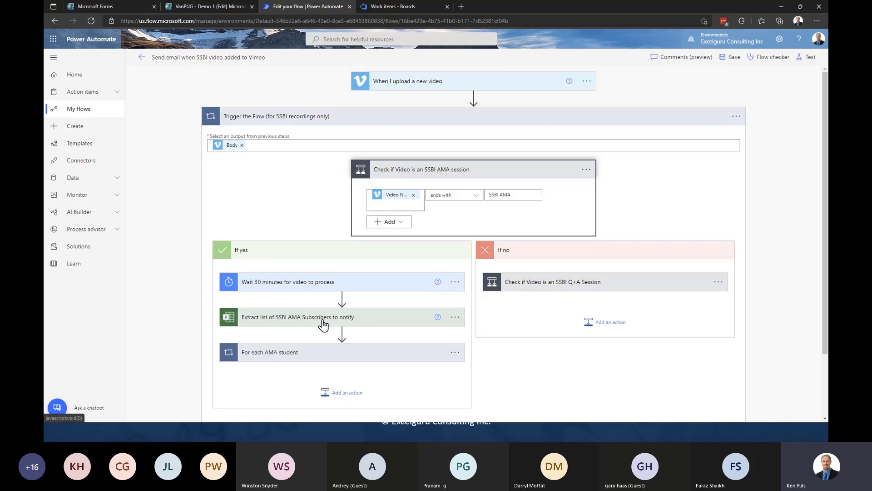
pyautogui.click(142, 59)
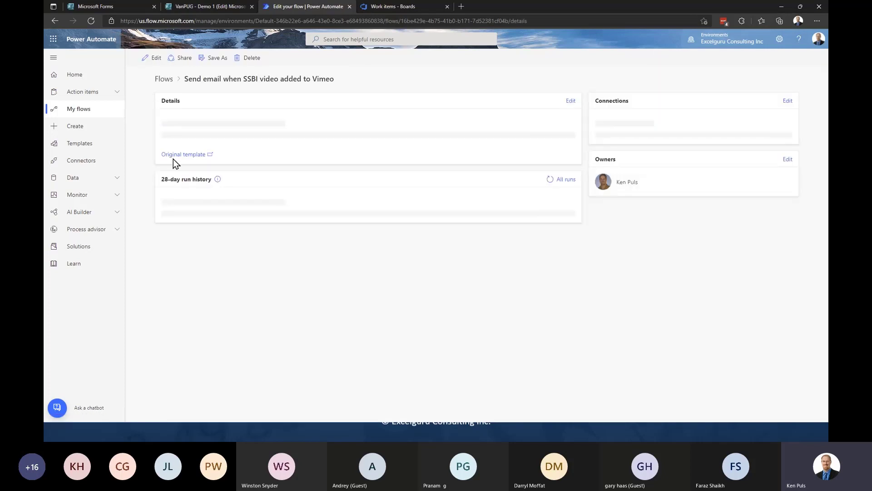
pyautogui.click(80, 109)
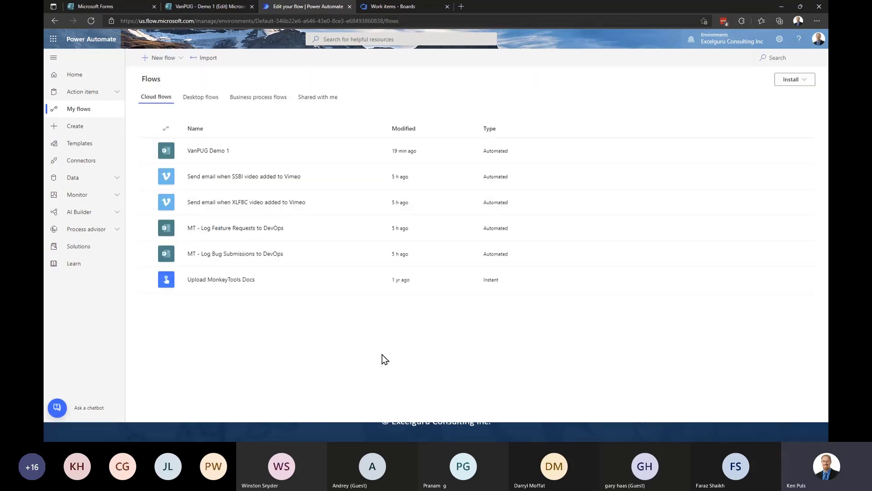
# - Advance the slideshow from Demo 2 to 'What about the data?', then return to the browser
pyautogui.hotkey('alt', 'Tab')
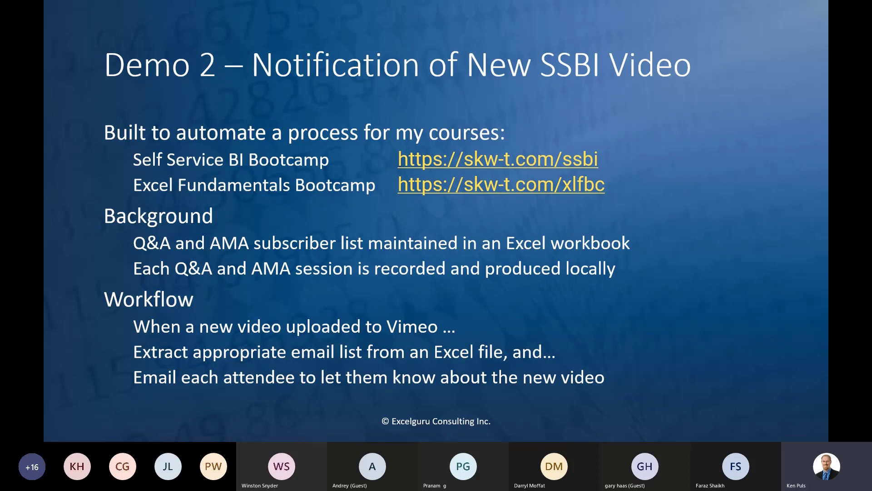
pyautogui.press('Right')
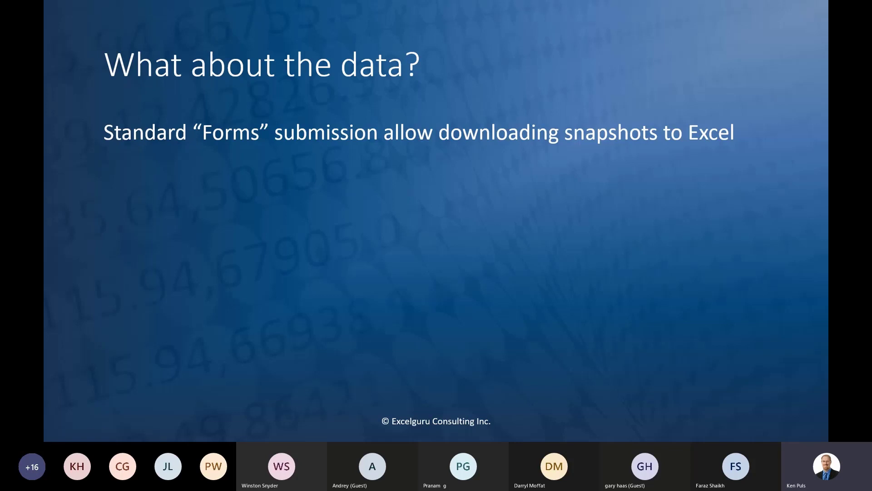
pyautogui.hotkey('alt', 'Tab')
pyautogui.click(202, 6)
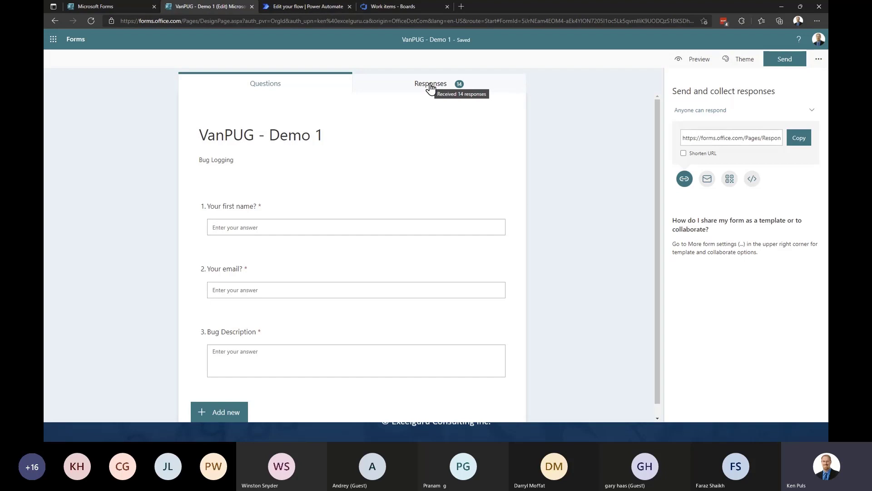
pyautogui.click(119, 6)
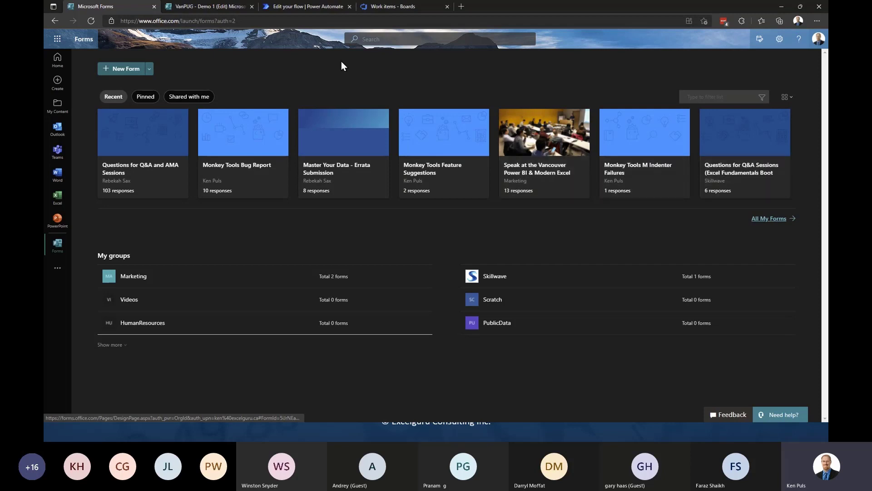
pyautogui.click(225, 7)
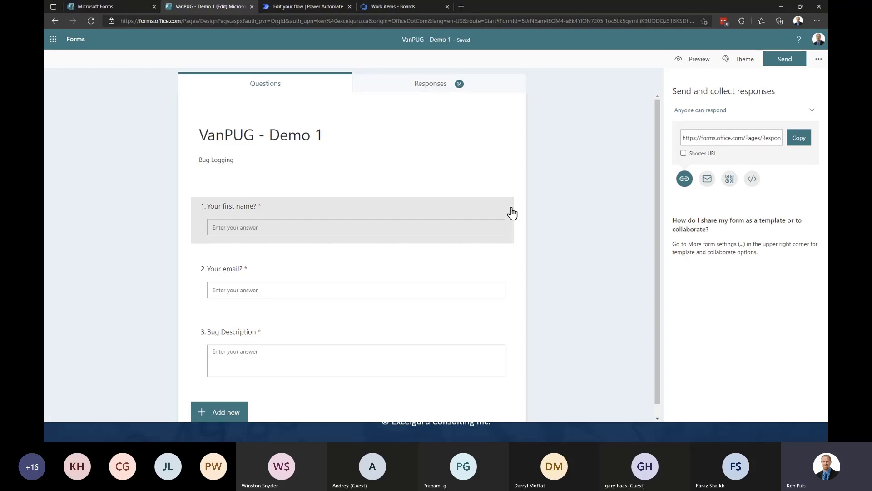
pyautogui.hotkey('alt', 'Tab')
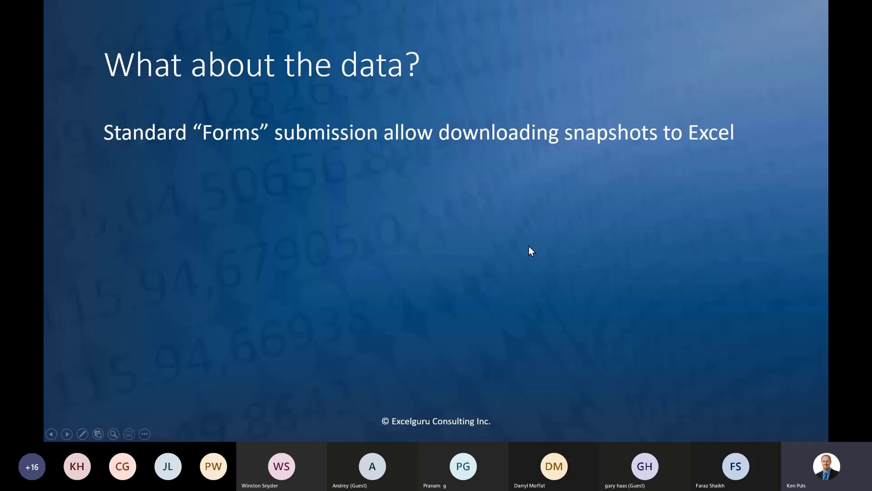
# - Reveal the manual-download and connect-a-form-to-Excel bullets, then follow the linked Excelerator BI article
pyautogui.press('Right')
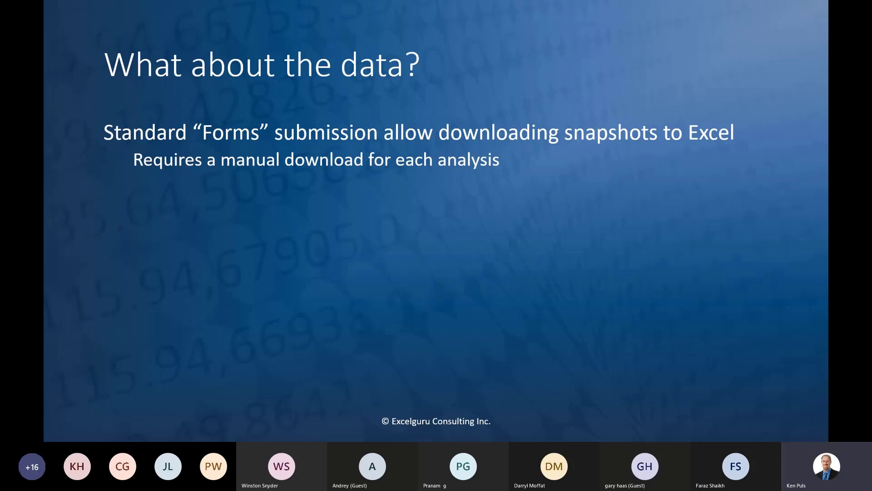
pyautogui.press('Right')
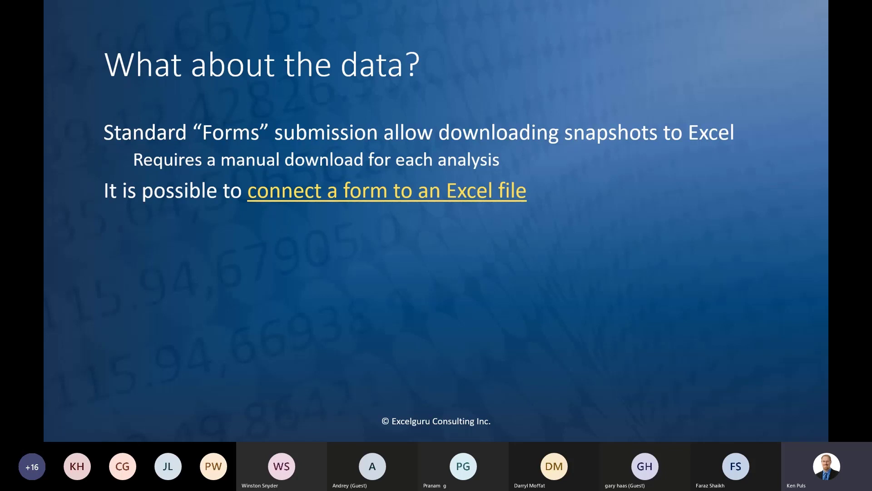
pyautogui.click(414, 204)
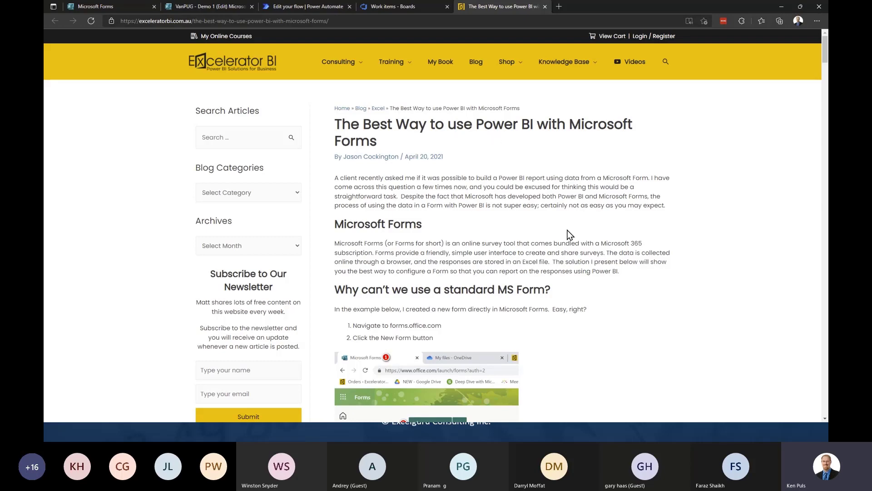
# - Scroll the Power BI with Microsoft Forms article, highlight its Note 2 warning, then close the tab
pyautogui.scroll(-5, 572, 253)
pyautogui.scroll(-3, 570, 254)
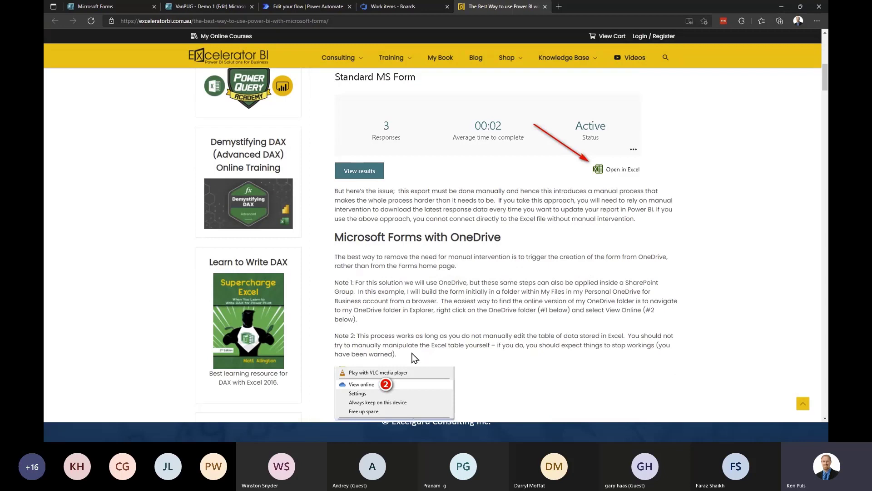
pyautogui.moveTo(402, 350); pyautogui.dragTo(358, 336)
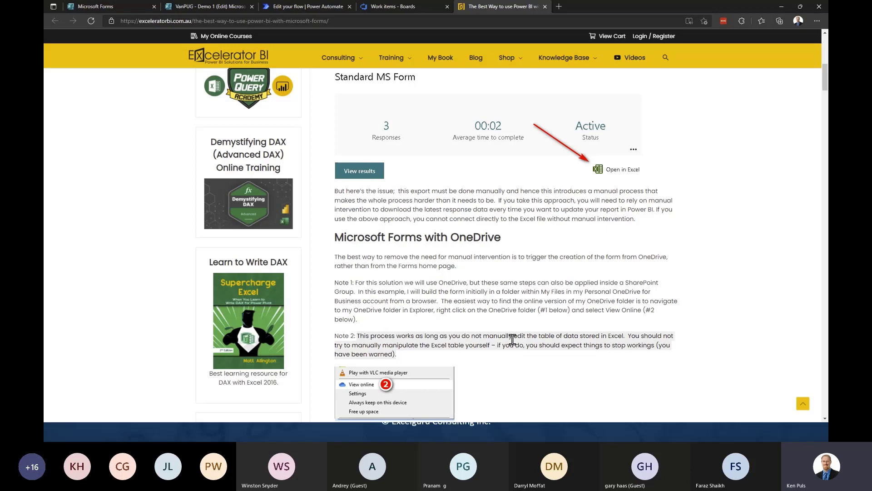
pyautogui.scroll(-8, 512, 339)
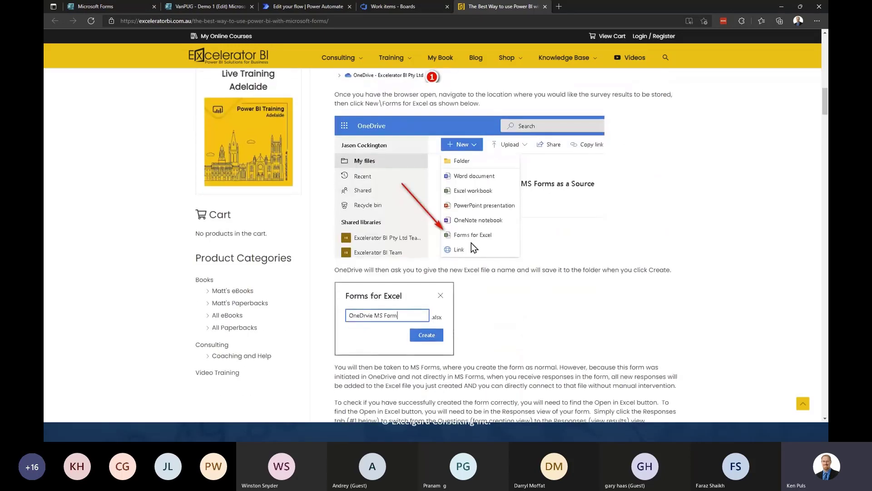
pyautogui.scroll(7, 566, 282)
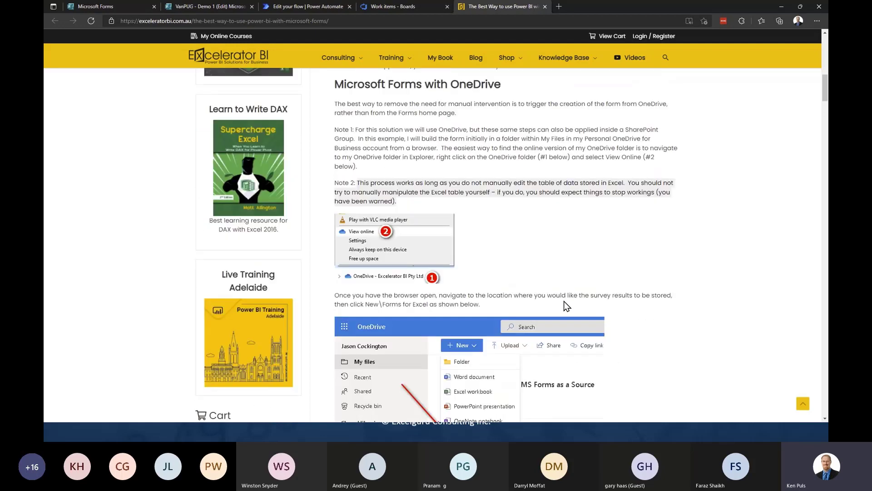
pyautogui.scroll(3, 500, 323)
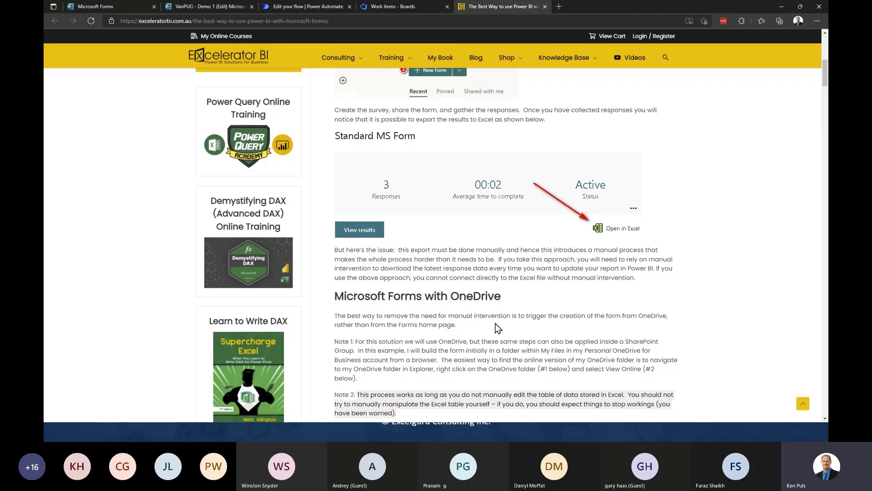
pyautogui.scroll(1, 517, 319)
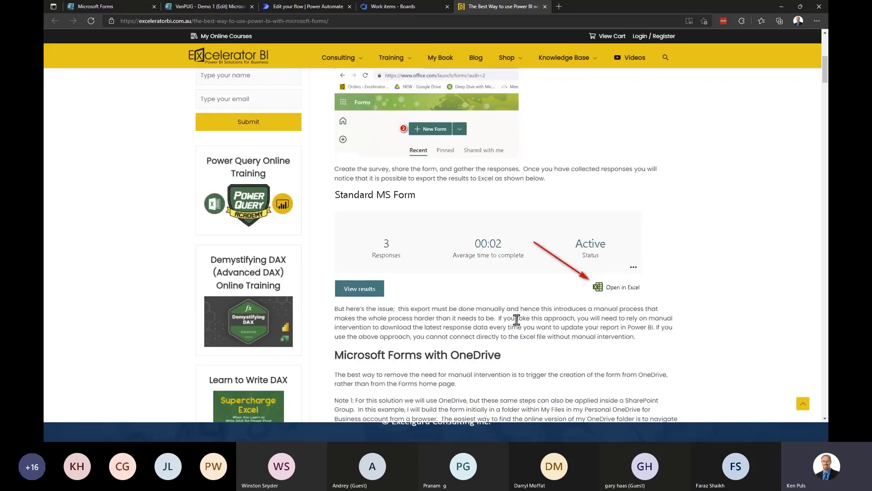
pyautogui.scroll(3, 517, 320)
pyautogui.scroll(1, 517, 320)
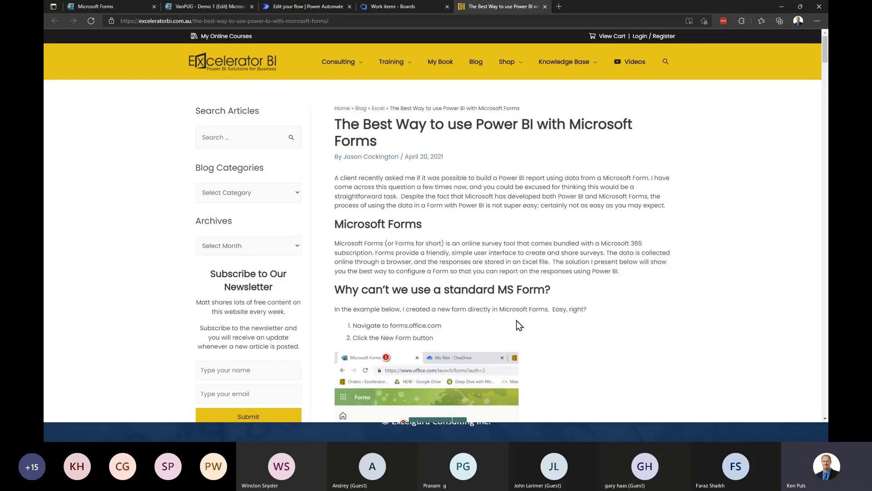
pyautogui.click(545, 7)
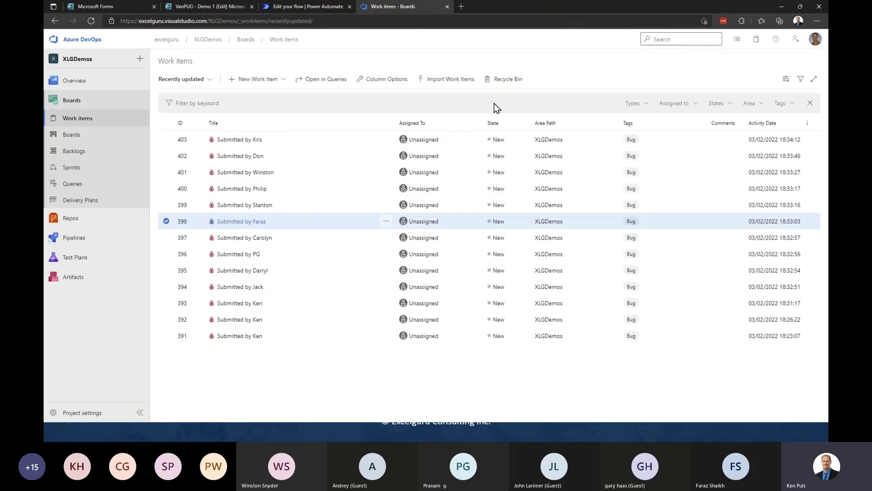
# - Minimize Edge and reveal the 'VERY fragile' warning and 'Once you break it …' bullets
pyautogui.click(781, 7)
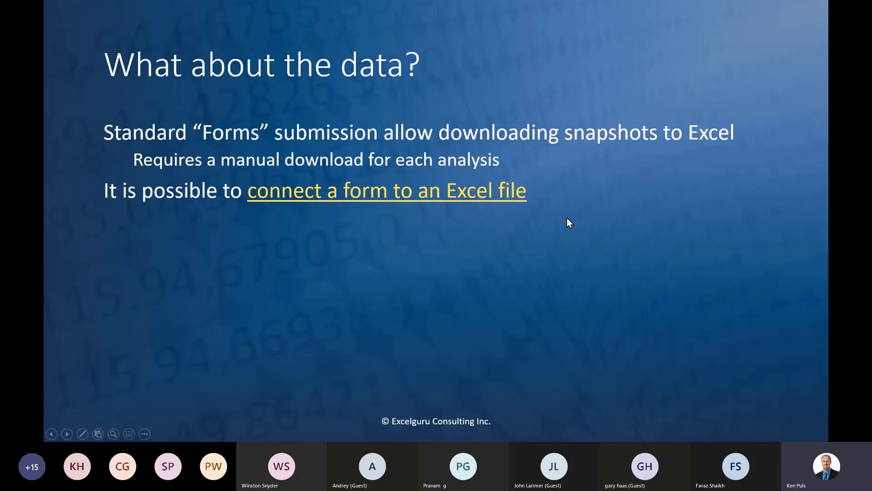
pyautogui.click(567, 218)
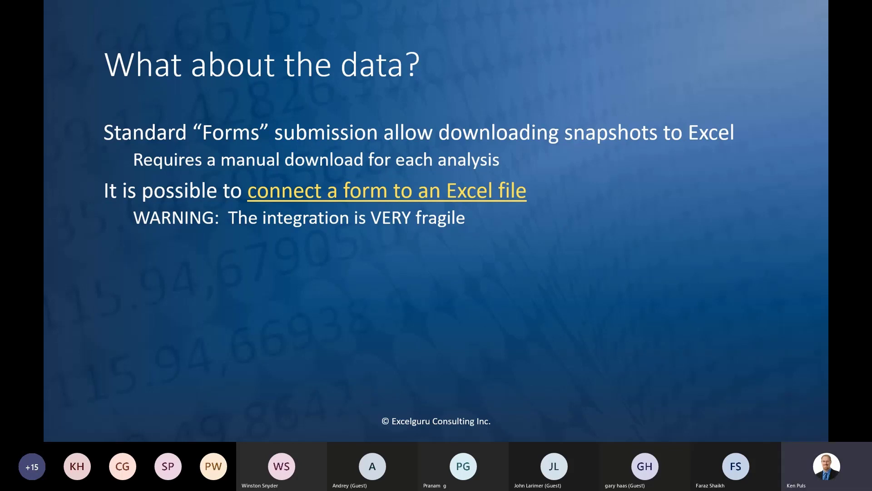
pyautogui.press('Right')
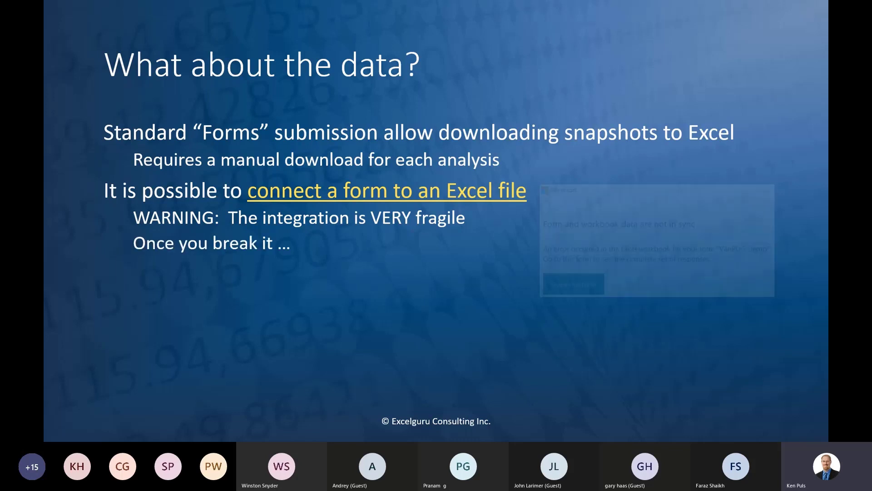
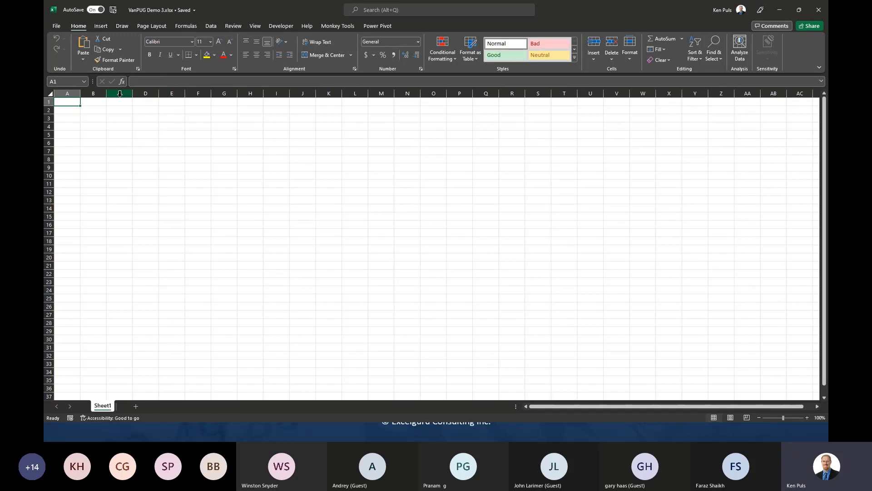
# - Enter the title 'Attendees by Country' in B2 with 'Country' and 'Count' headers in B4:C4
pyautogui.click(96, 112)
pyautogui.write('Att')
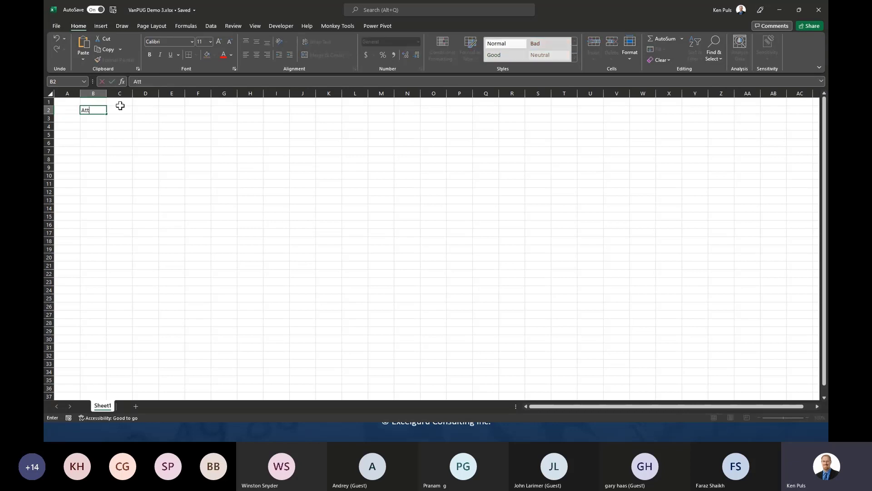
pyautogui.write('endees by Coutnry')
pyautogui.write('untr')
pyautogui.press('Return')
pyautogui.press('Return')
pyautogui.write('Country')
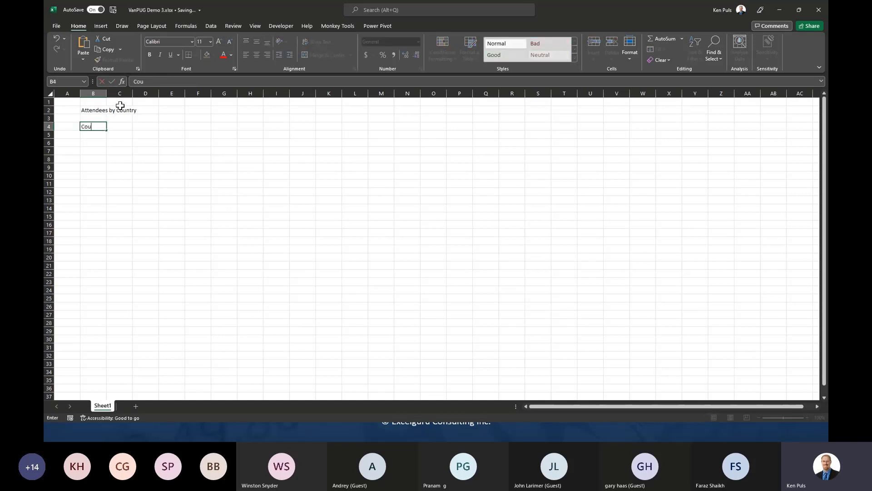
pyautogui.press('Tab')
pyautogui.write('Count')
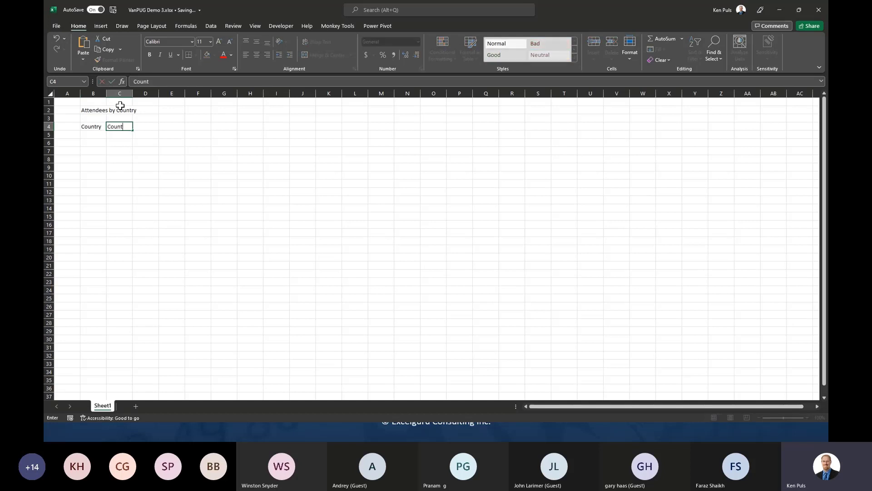
pyautogui.press('Return')
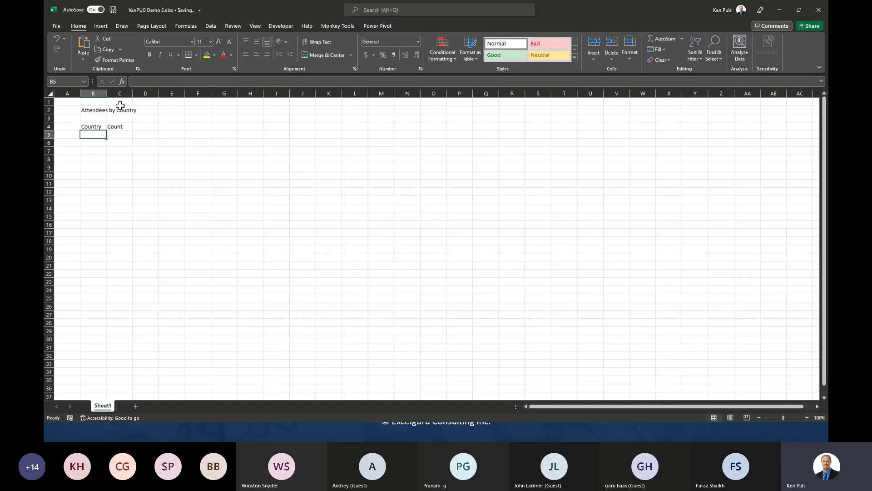
# - Enter the title 'Versions by Attendee' in E2 with 'Version' and 'Count' headers in E4:F4
pyautogui.click(182, 111)
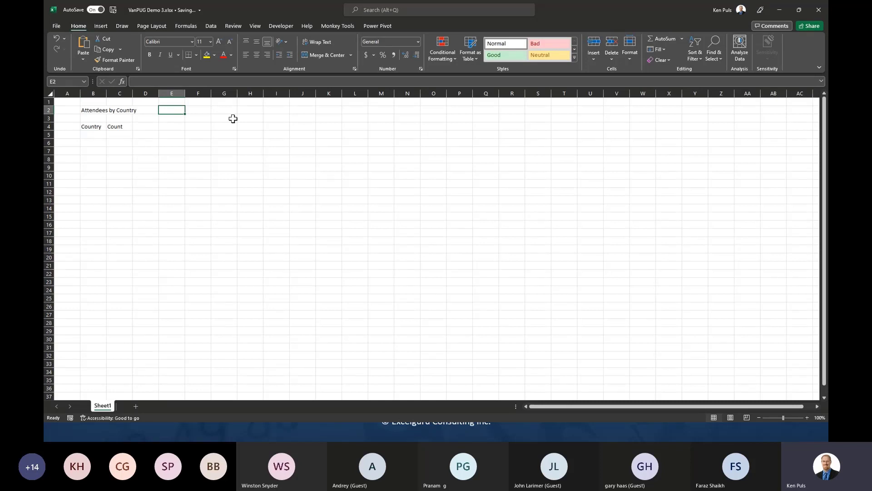
pyautogui.write('Vesions')
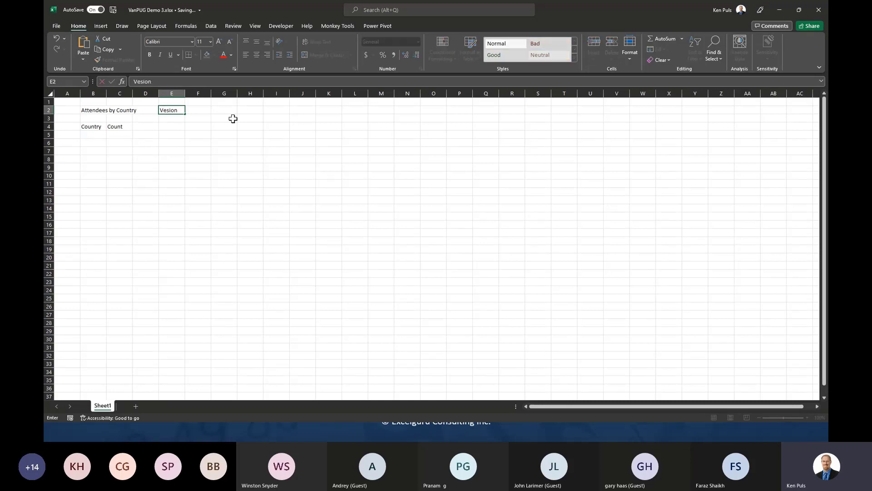
pyautogui.press('BackSpace')
pyautogui.press('BackSpace')
pyautogui.press('BackSpace')
pyautogui.press('BackSpace')
pyautogui.write('rsions by Att')
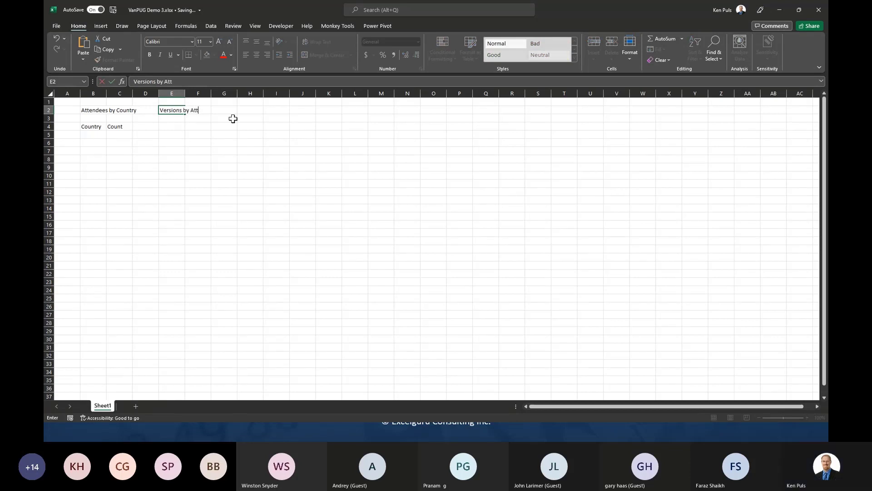
pyautogui.write('endee')
pyautogui.press('Return')
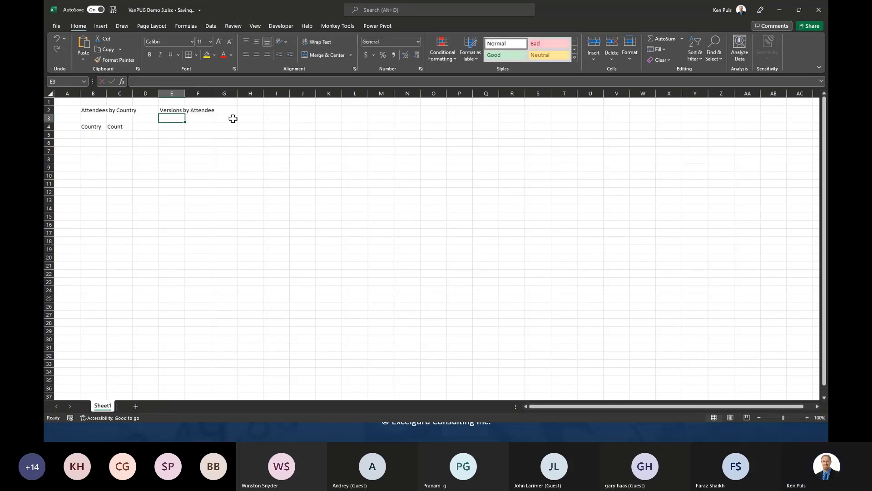
pyautogui.press('Return')
pyautogui.write('Version')
pyautogui.press('Tab')
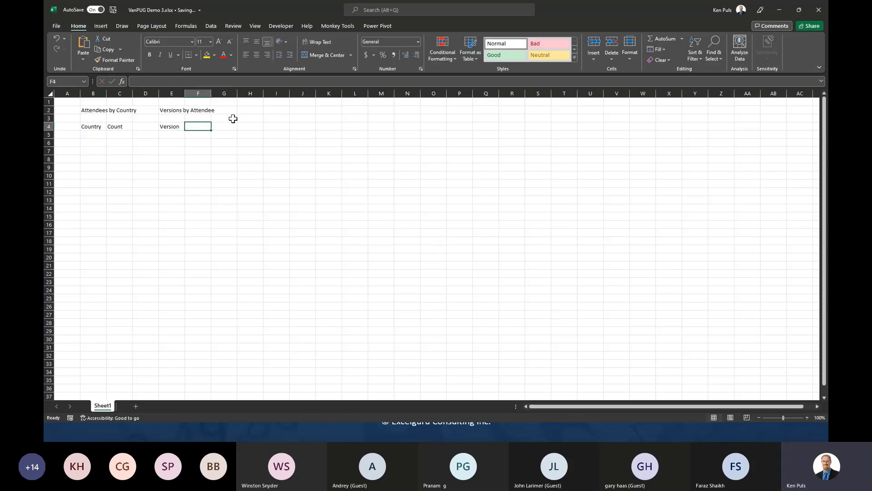
pyautogui.write('Count')
pyautogui.press('Return')
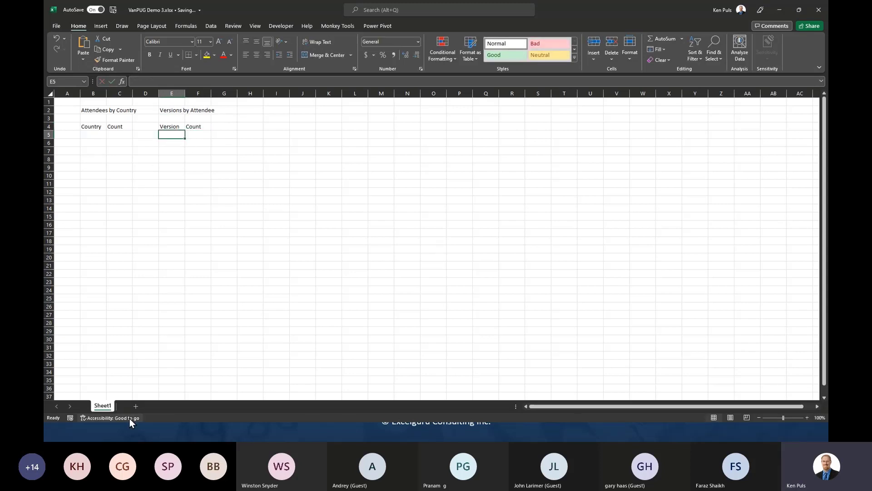
pyautogui.rightClick(110, 405)
# - Rename Sheet1 to 'Report' and add a new sheet named 'Data'
pyautogui.click(135, 318)
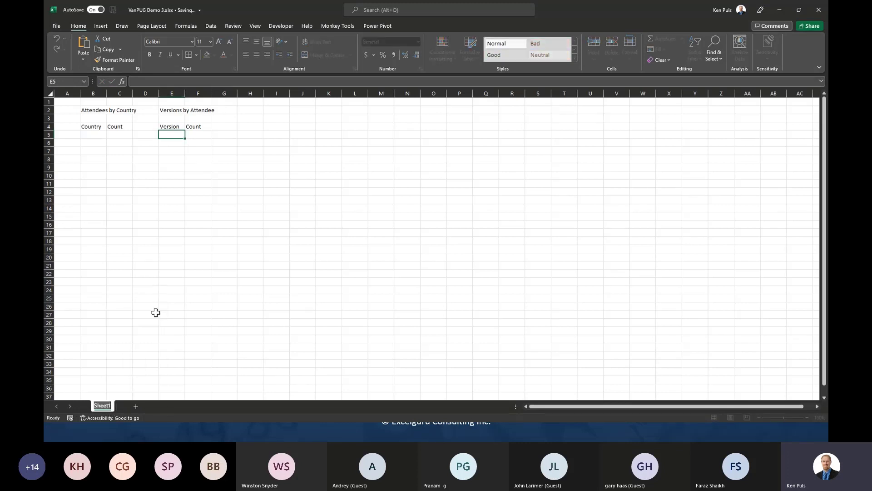
pyautogui.write('Report')
pyautogui.press('Return')
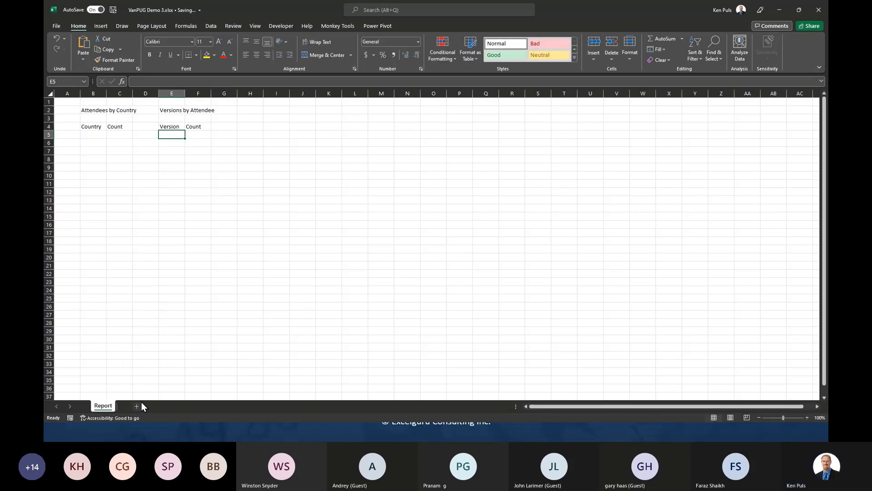
pyautogui.click(136, 405)
pyautogui.doubleClick(136, 404)
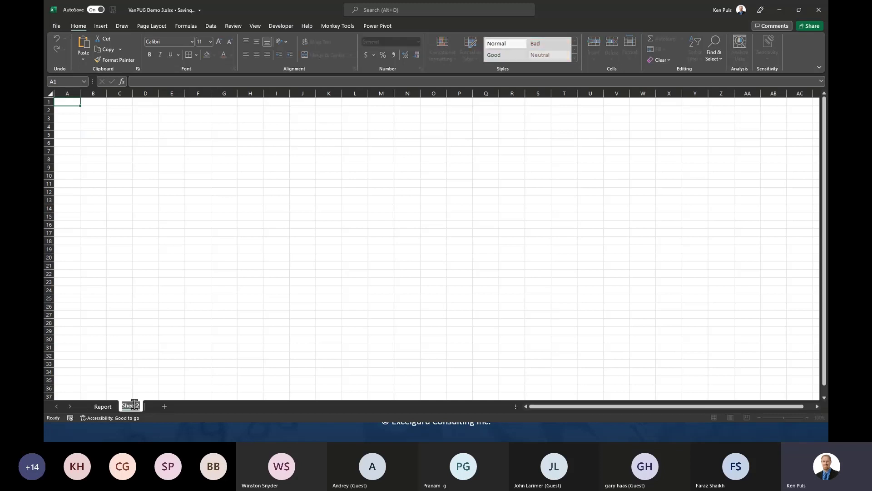
pyautogui.write('Data')
pyautogui.press('Return')
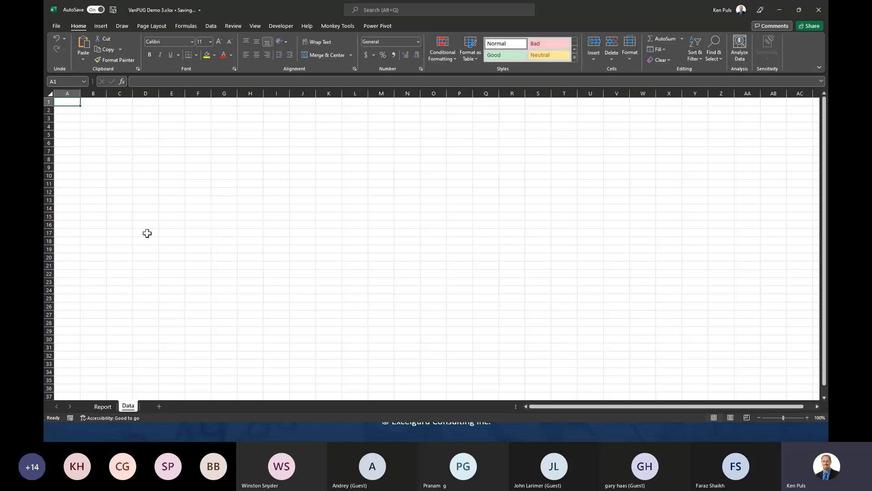
# - Enter the Data headers ID, Submission Time, Email, Version and Location in A1:E1
pyautogui.write('ID')
pyautogui.press('Tab')
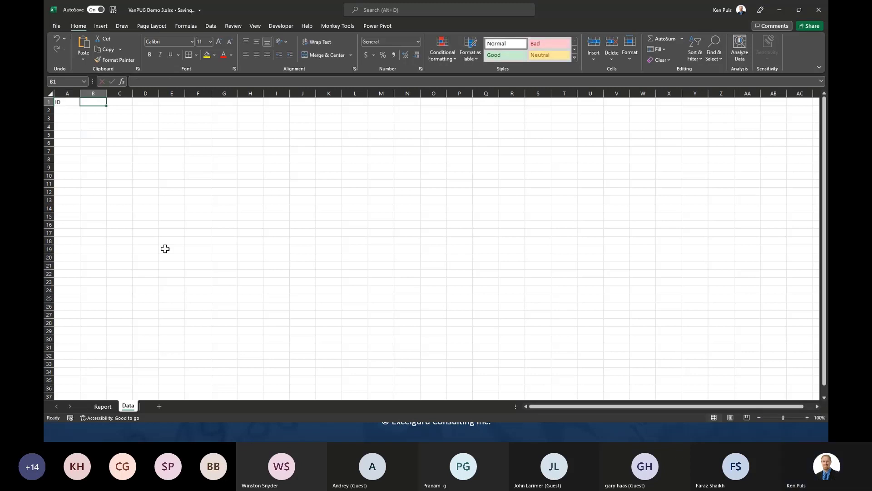
pyautogui.write('Submission Time')
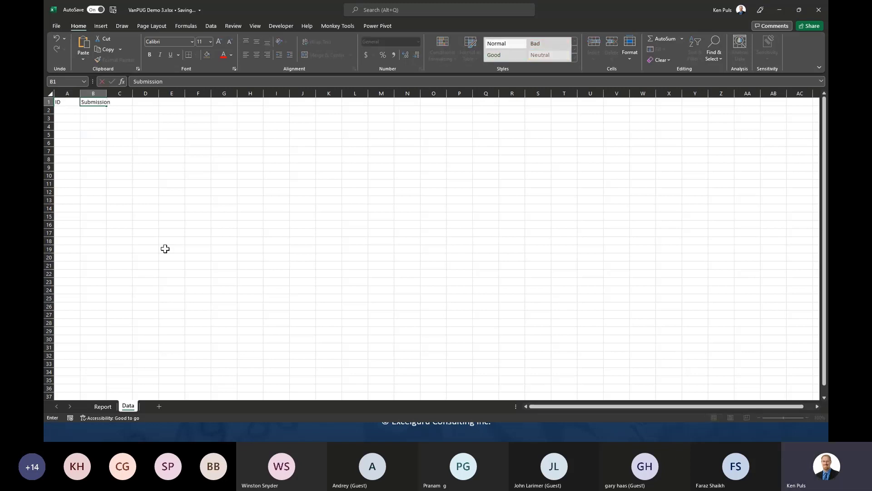
pyautogui.press('Tab')
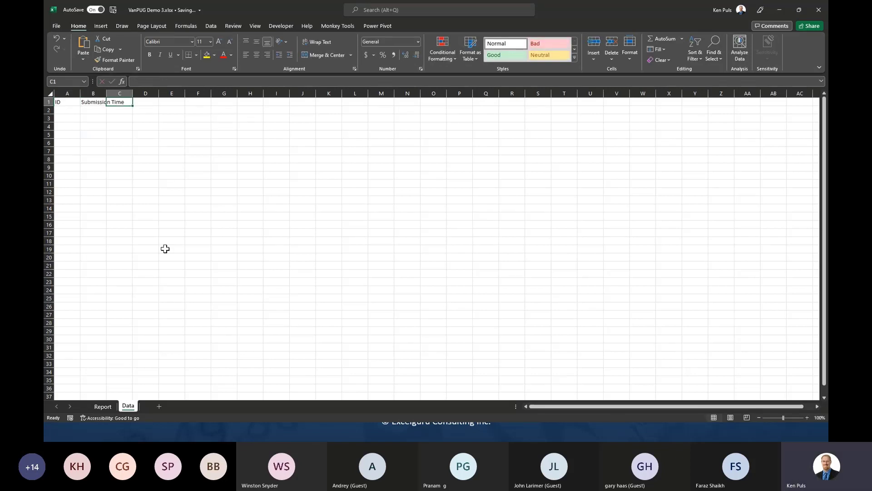
pyautogui.write('Email')
pyautogui.press('Tab')
pyautogui.write('Ver')
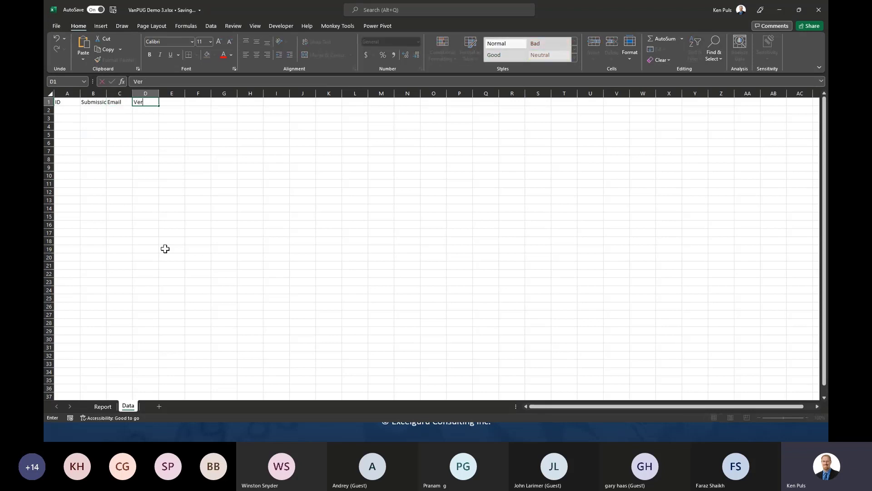
pyautogui.write('sion')
pyautogui.press('Tab')
pyautogui.write('L')
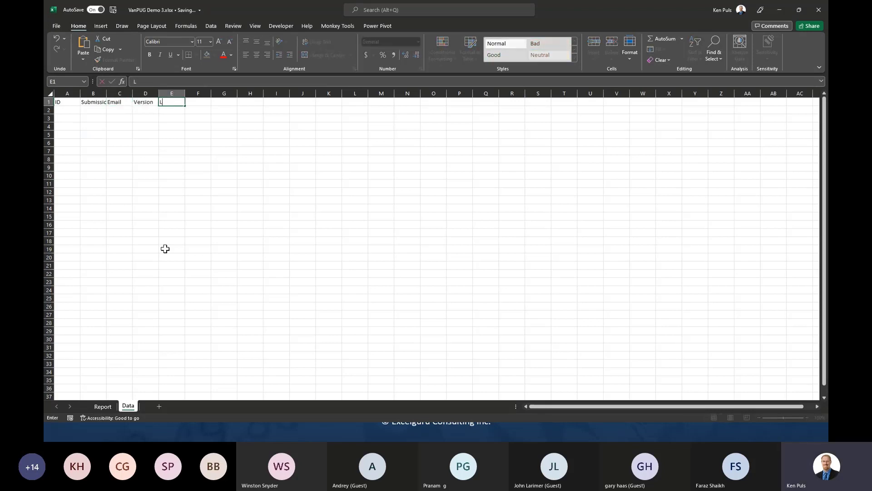
pyautogui.write('ocation')
pyautogui.press('Return')
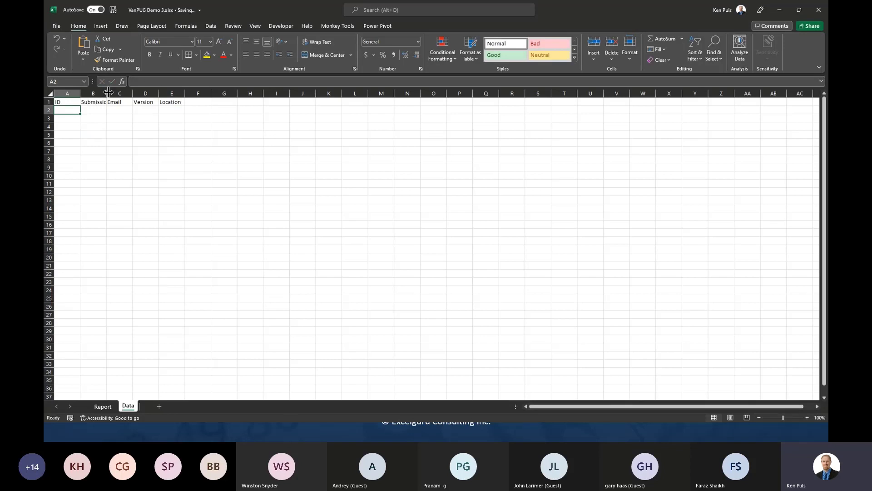
# - Autofit column B and start converting the A1:E1 header row into a table
pyautogui.moveTo(107, 93); pyautogui.dragTo(108, 92)
pyautogui.doubleClick(108, 92)
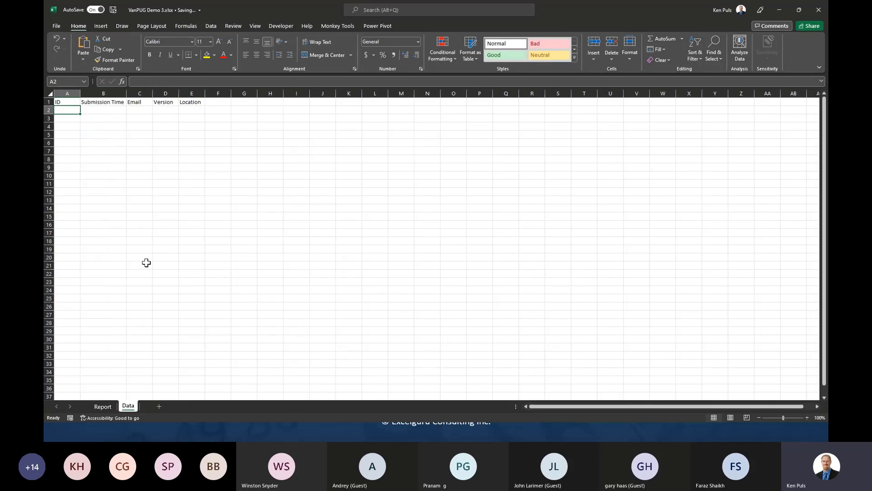
pyautogui.click(68, 102)
pyautogui.hotkey('ctrl', 't')
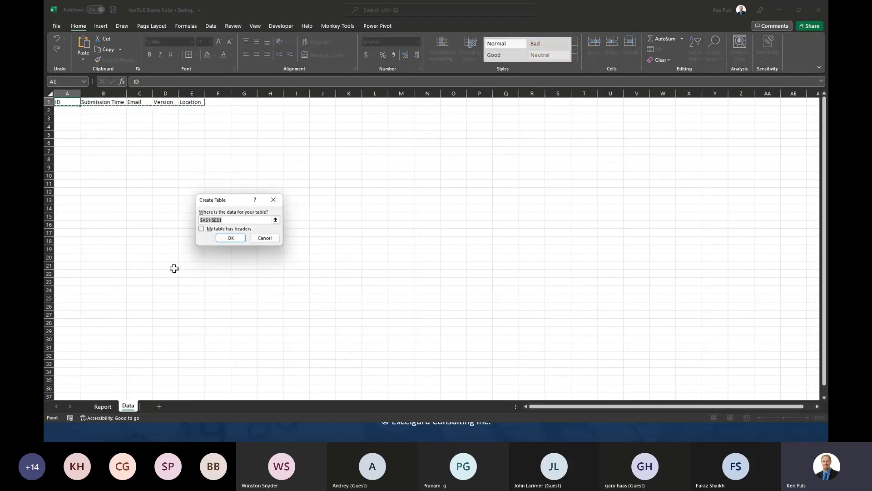
# - Create the table with headers and add a sample row with Office 365 and Canada
pyautogui.click(201, 228)
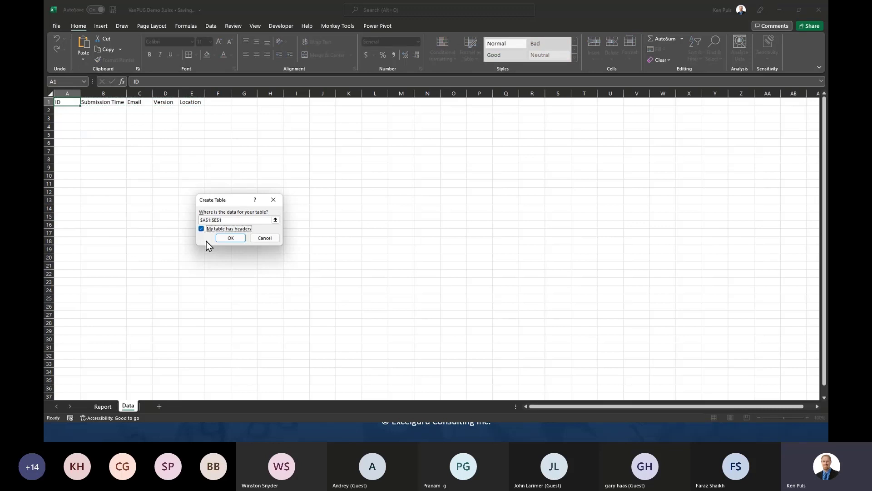
pyautogui.click(231, 238)
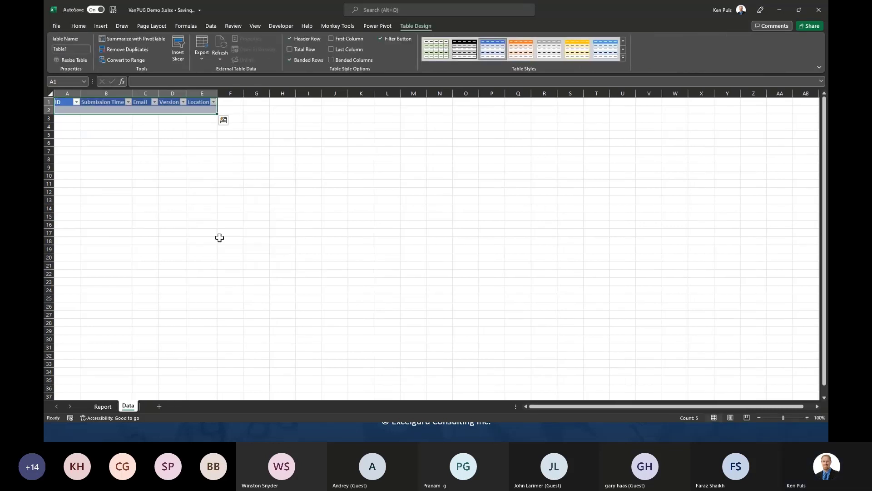
pyautogui.click(165, 108)
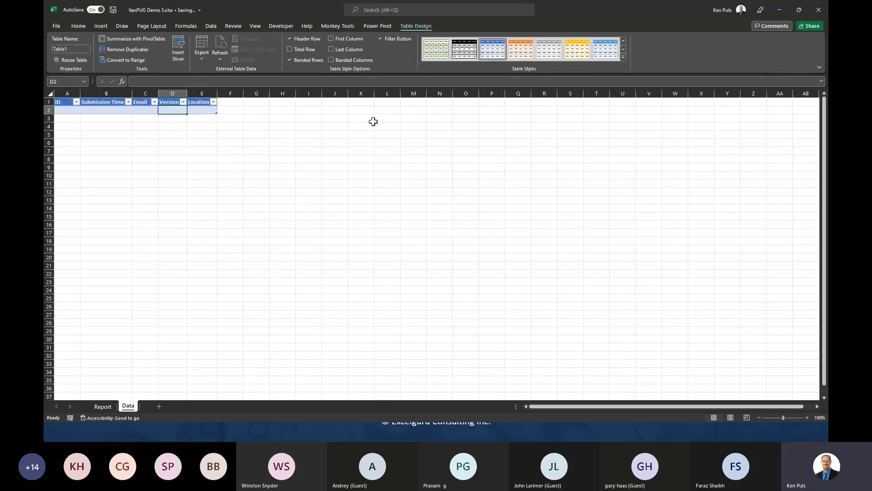
pyautogui.write('Office 365')
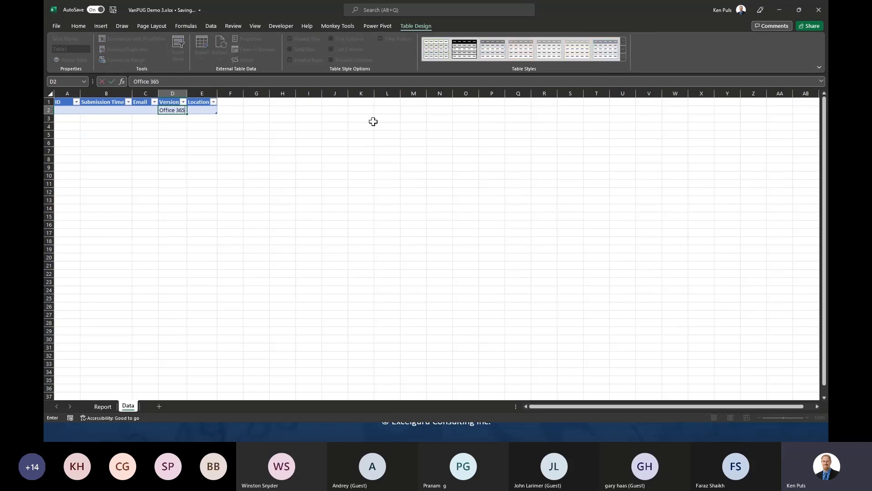
pyautogui.press('Tab')
pyautogui.write('Canada')
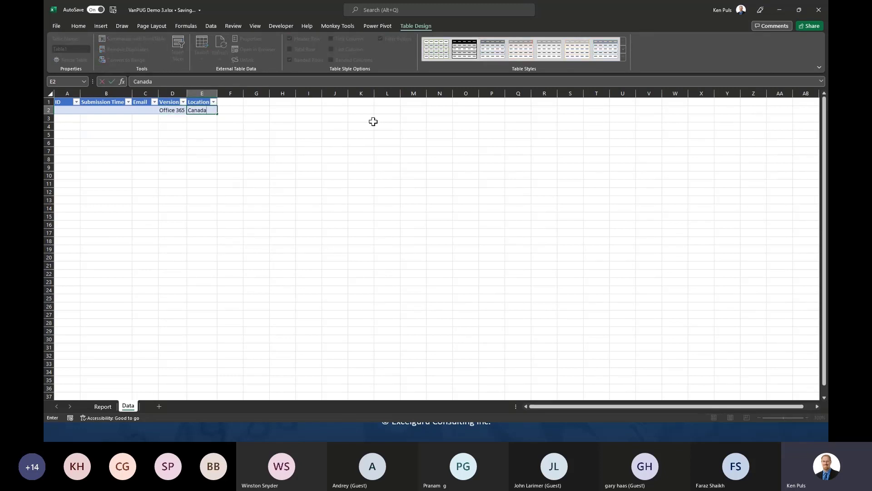
pyautogui.press('Return')
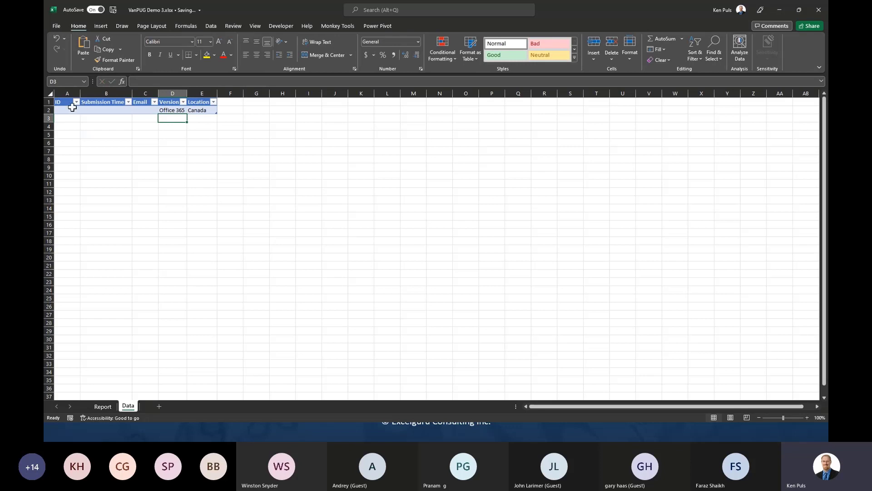
# - Name the table 'Data', then switch to the Report sheet
pyautogui.click(68, 110)
pyautogui.click(72, 47)
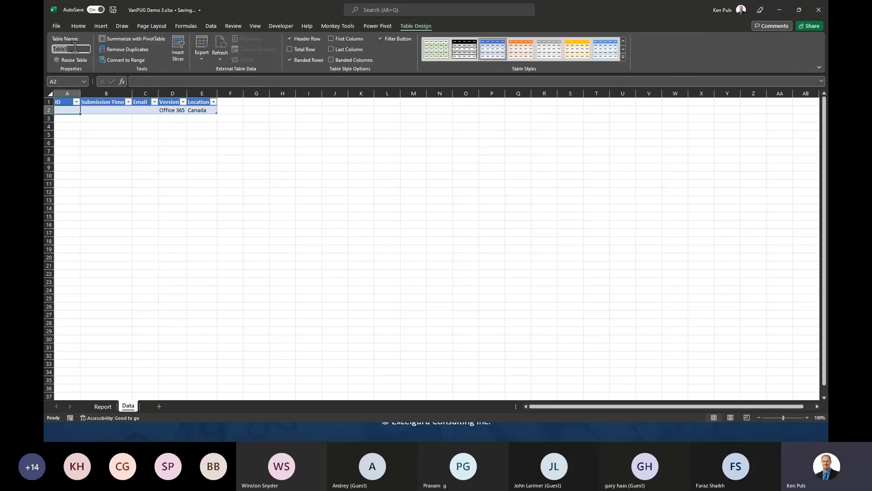
pyautogui.write('Data')
pyautogui.press('Return')
pyautogui.moveTo(164, 110); pyautogui.dragTo(191, 109)
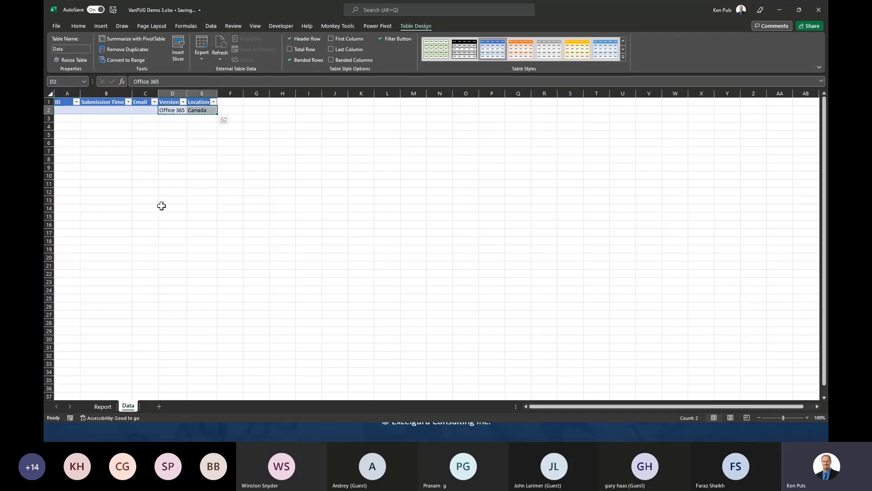
pyautogui.click(64, 110)
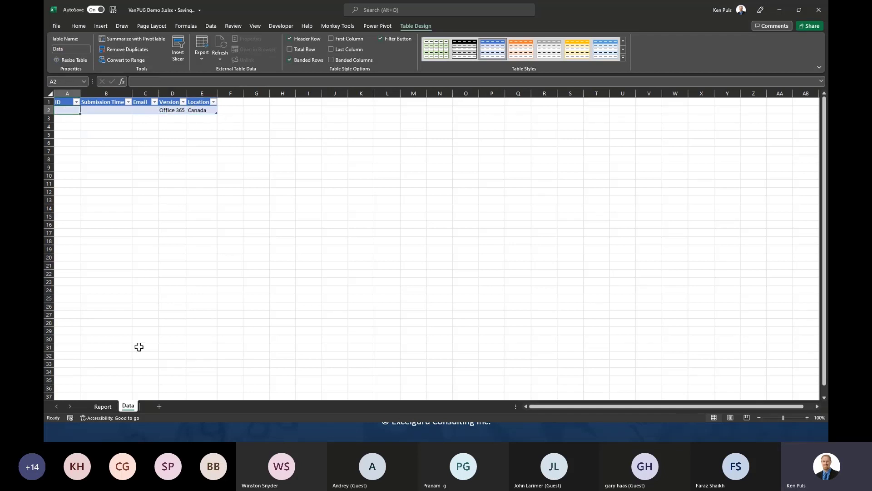
pyautogui.click(104, 406)
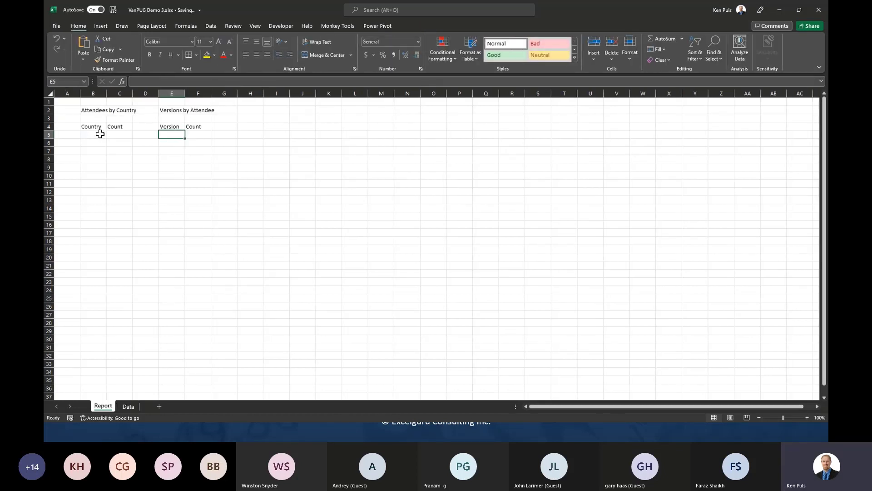
# - Give B4:C4 a blue fill with bold white text, and copy that formatting to E4:F4
pyautogui.moveTo(89, 127); pyautogui.dragTo(117, 127)
pyautogui.click(214, 55)
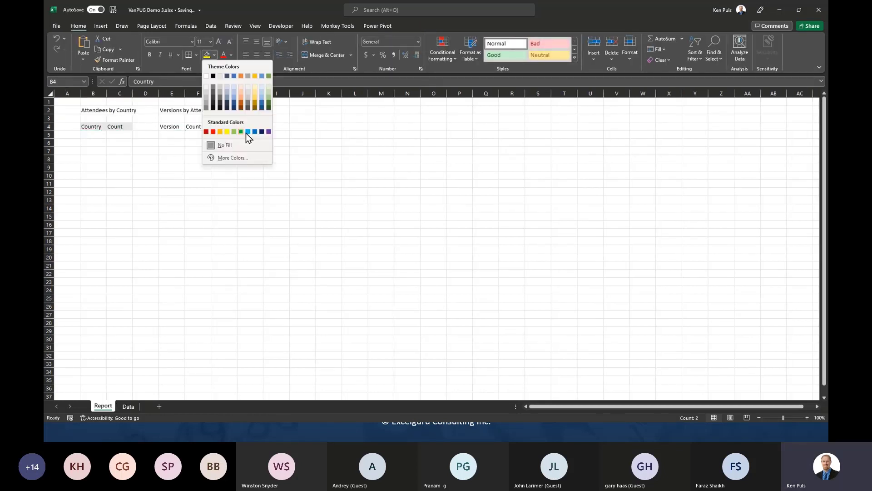
pyautogui.click(232, 94)
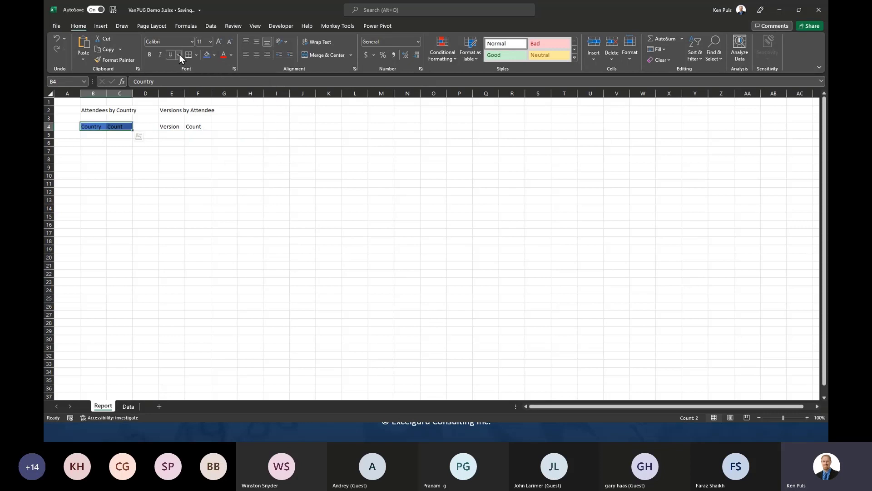
pyautogui.click(231, 55)
pyautogui.click(224, 87)
pyautogui.click(150, 56)
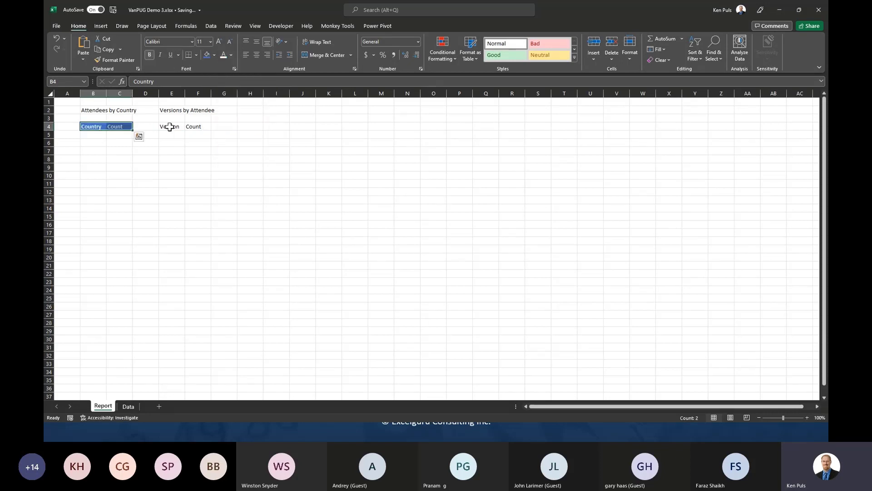
pyautogui.click(171, 127)
pyautogui.moveTo(108, 123); pyautogui.dragTo(202, 128)
pyautogui.click(114, 59)
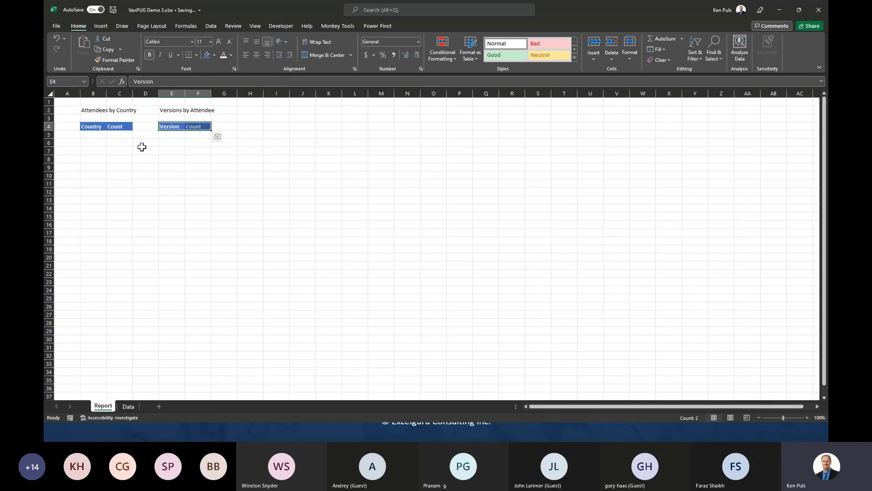
pyautogui.click(94, 135)
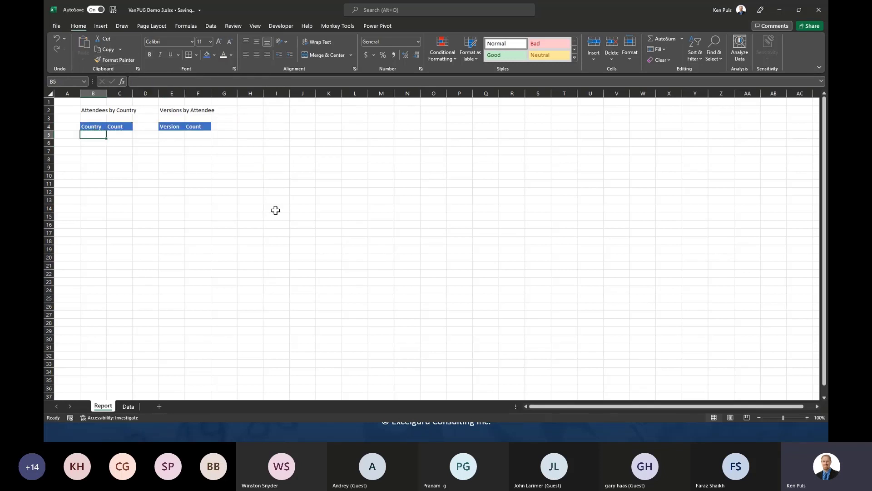
# - Enter =UNIQUE(Data[Location]) in B5 to list the unique countries
pyautogui.write('=uni')
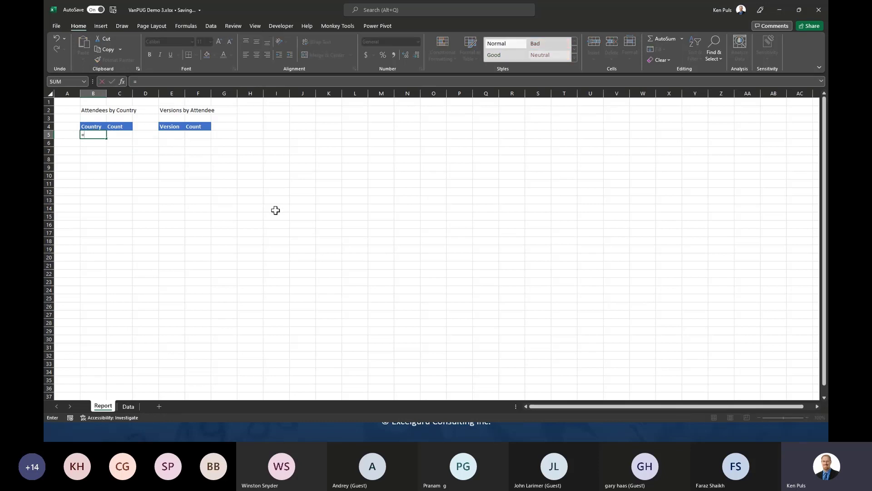
pyautogui.press('Down')
pyautogui.press('Down')
pyautogui.press('Tab')
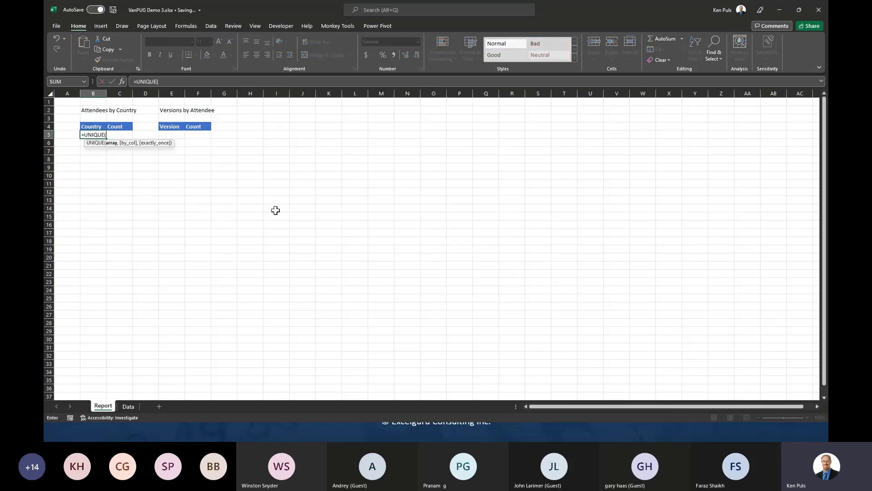
pyautogui.write('dat')
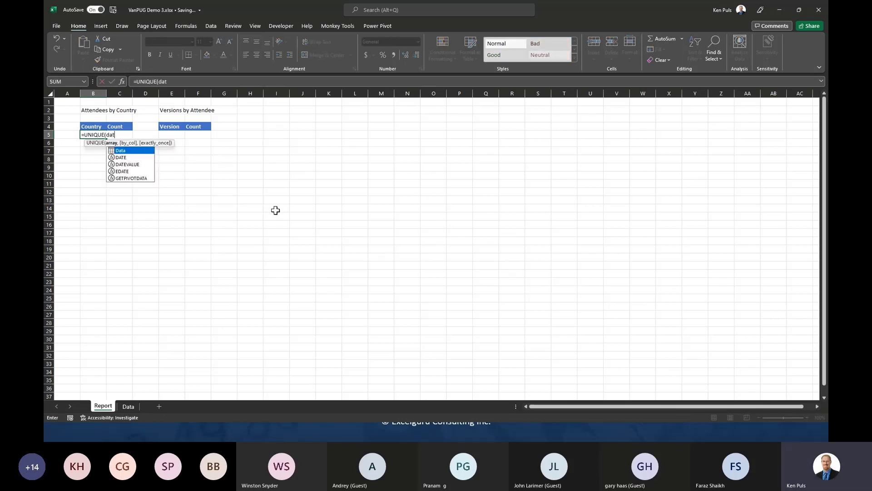
pyautogui.press('Tab')
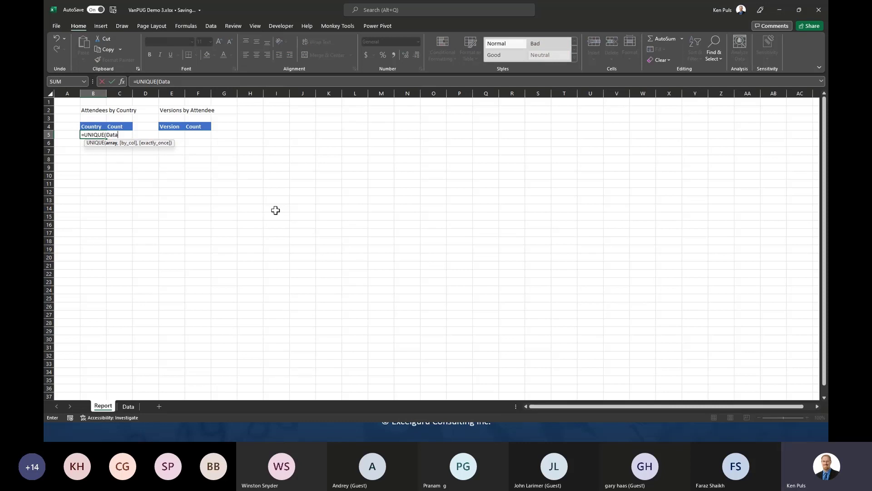
pyautogui.write('[lo')
pyautogui.press('Tab')
pyautogui.write(')')
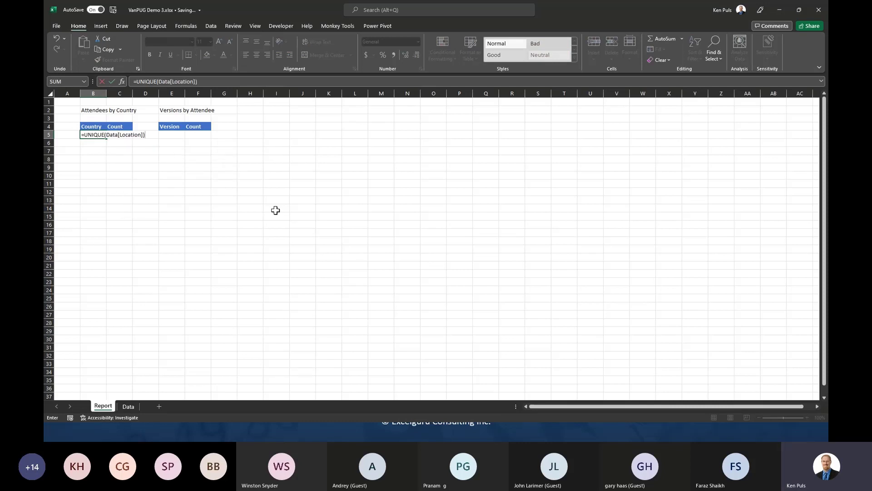
pyautogui.press('Return')
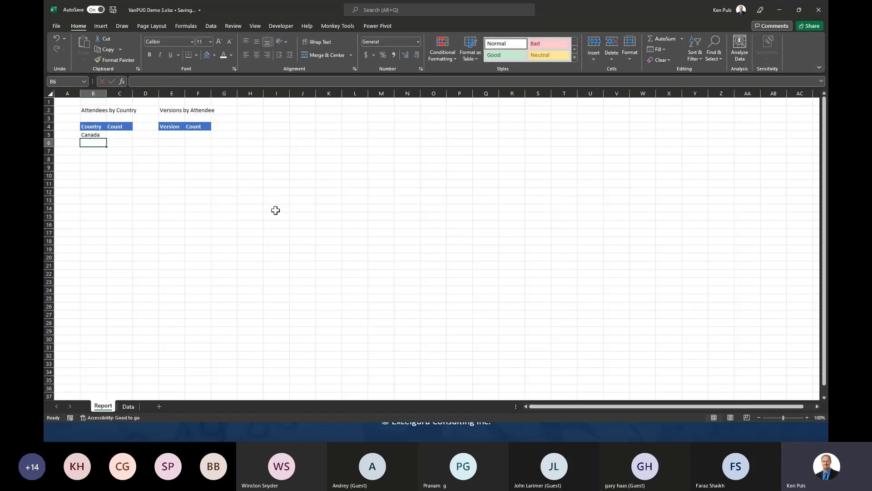
# - Enter =COUNTIF(Data[Location],B5#) in C5 to count attendees per country
pyautogui.press('Up')
pyautogui.press('Right')
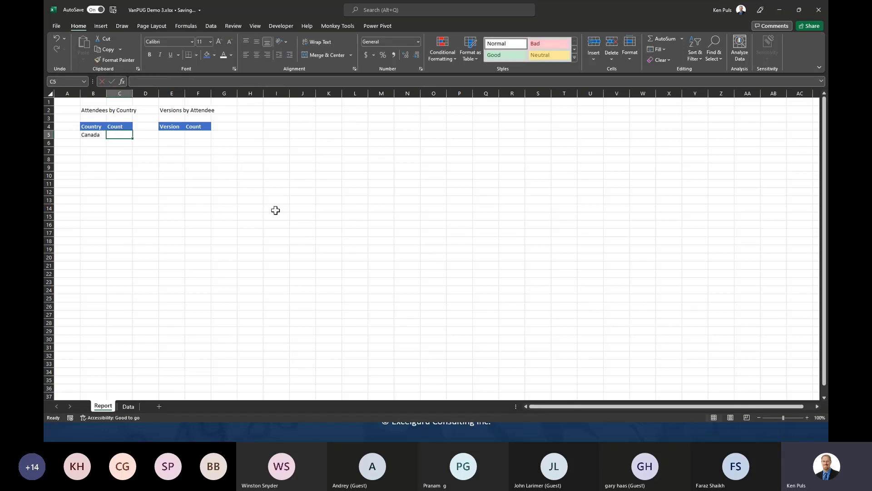
pyautogui.write('=coun')
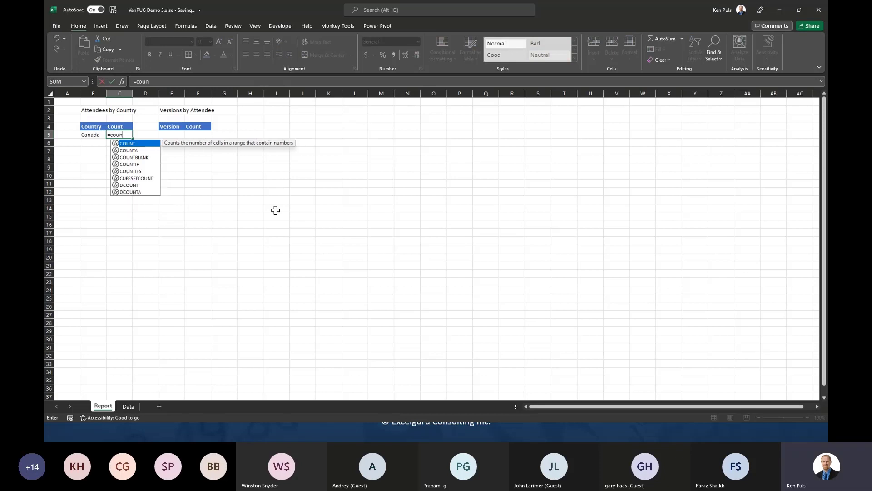
pyautogui.write('tif(')
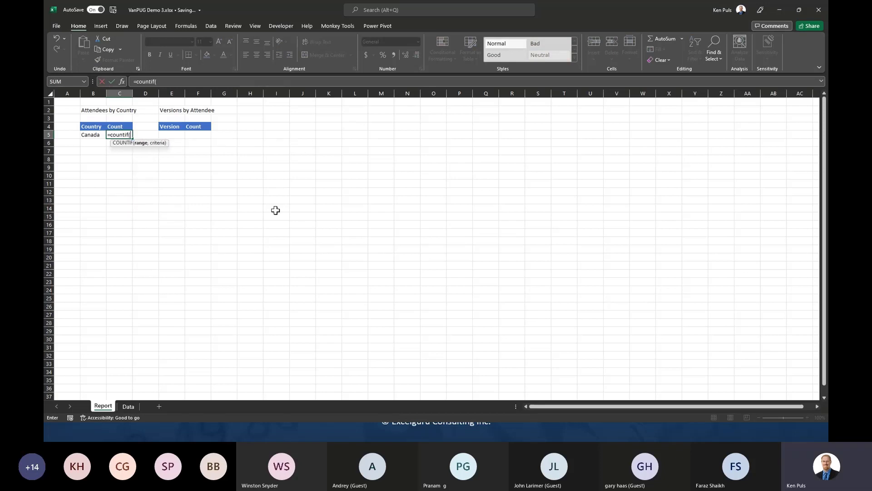
pyautogui.write('data')
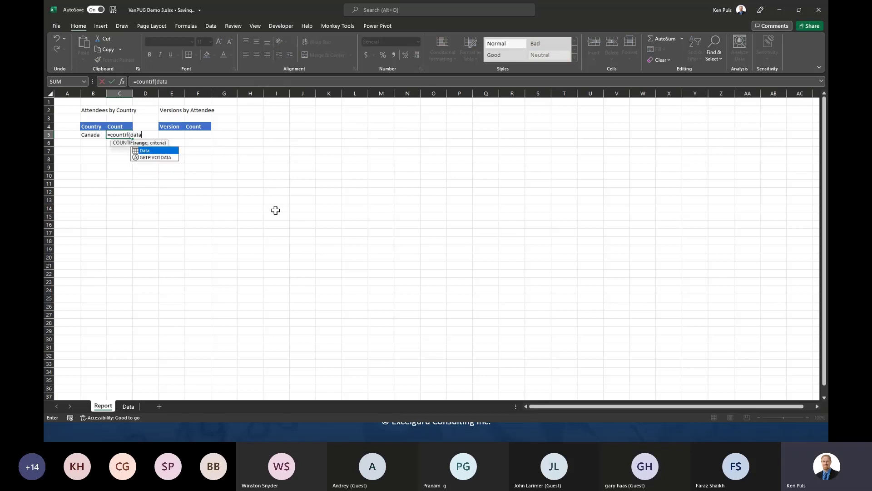
pyautogui.press('Tab')
pyautogui.write('[')
pyautogui.press('Tab')
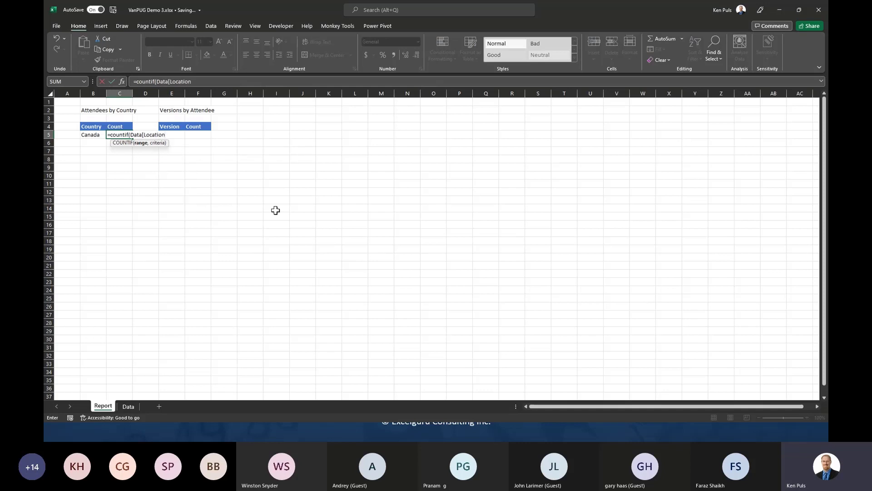
pyautogui.write('],')
pyautogui.press('Left')
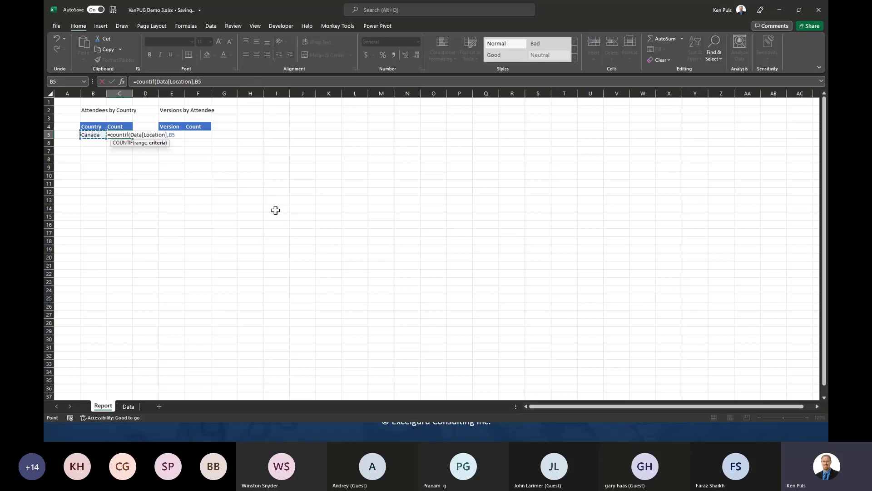
pyautogui.write('#)')
pyautogui.press('Return')
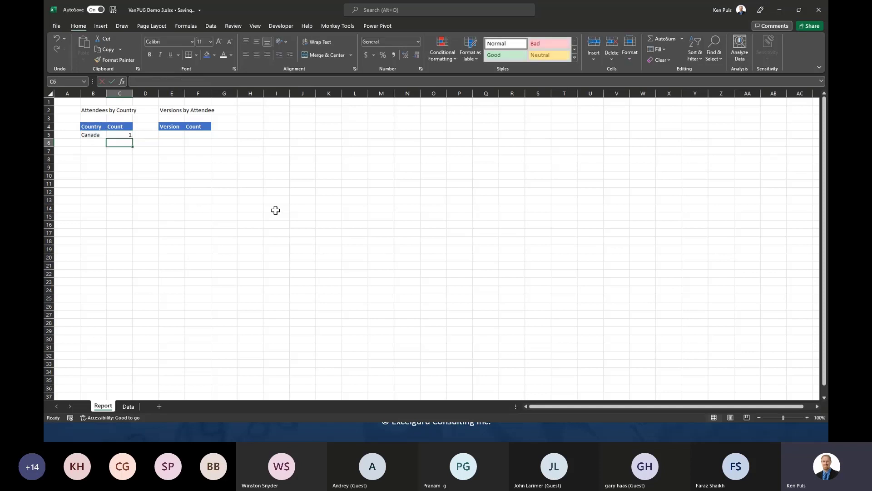
pyautogui.click(120, 136)
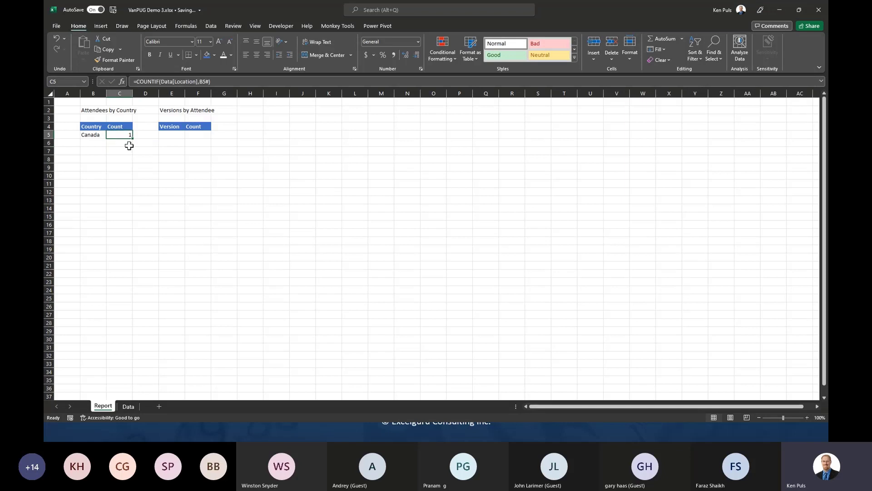
pyautogui.press('F2')
pyautogui.press('Escape')
pyautogui.click(128, 406)
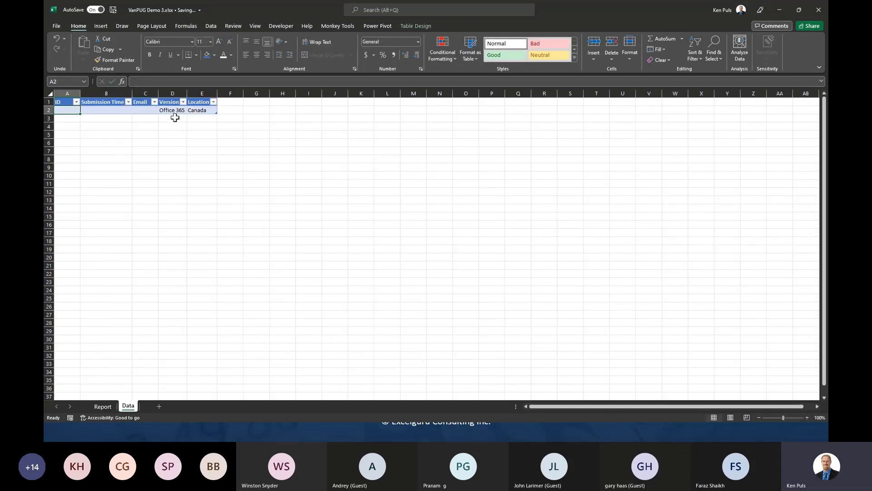
pyautogui.click(214, 118)
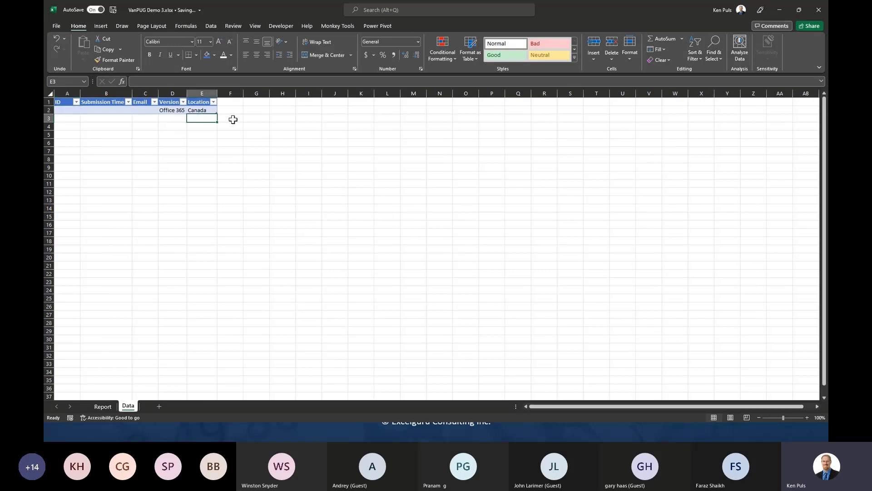
pyautogui.write('USA')
pyautogui.press('Return')
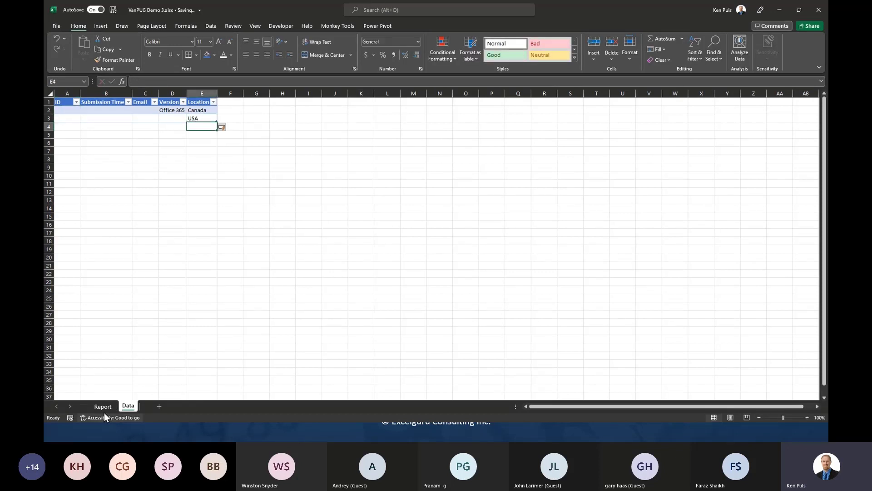
pyautogui.click(104, 406)
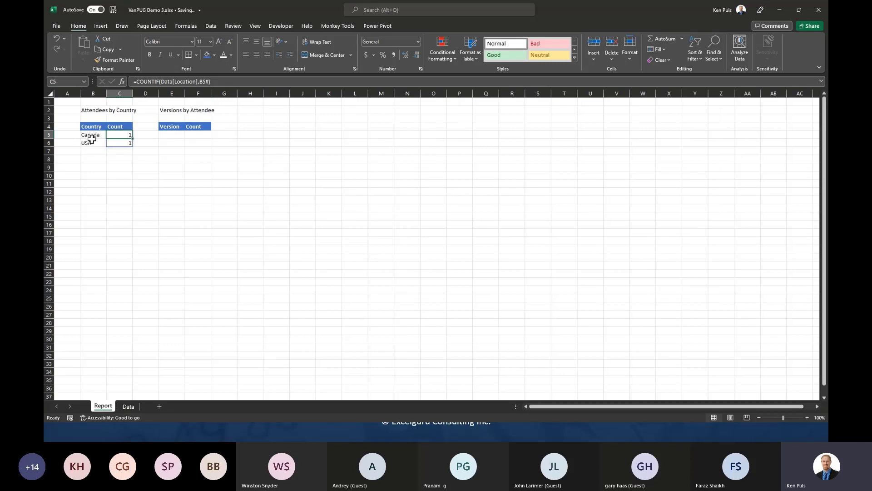
pyautogui.click(127, 405)
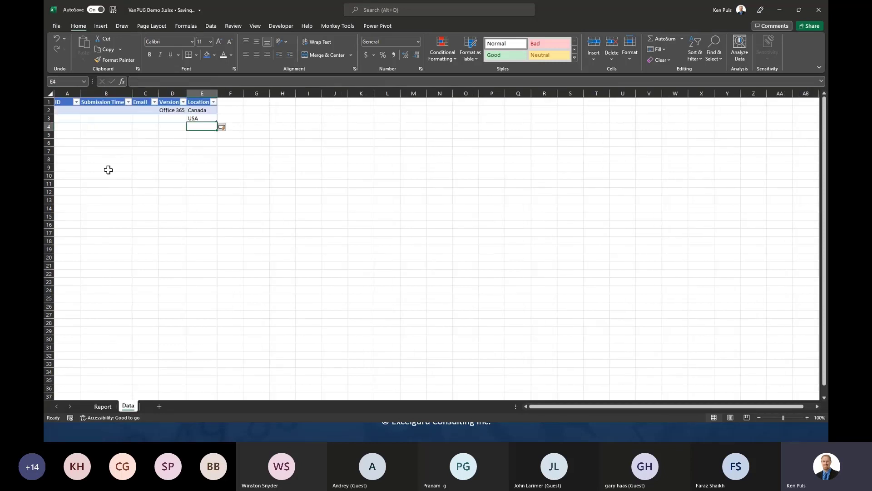
pyautogui.rightClick(48, 119)
pyautogui.click(92, 207)
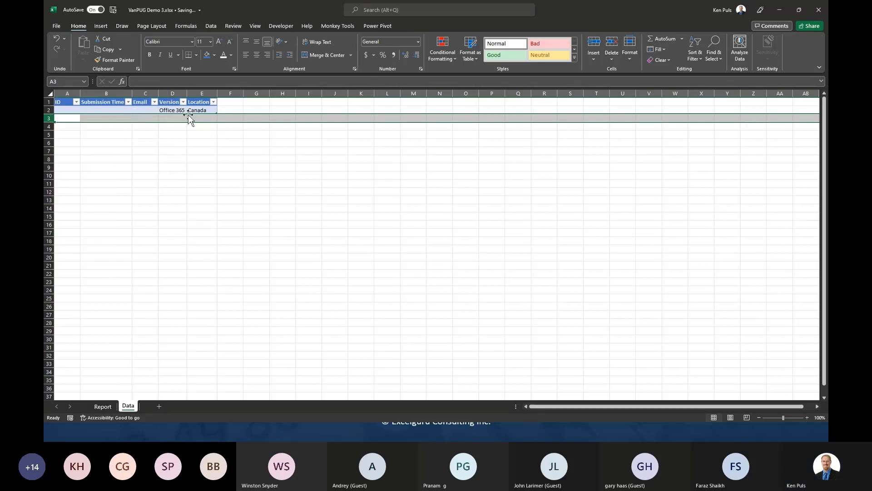
pyautogui.click(102, 406)
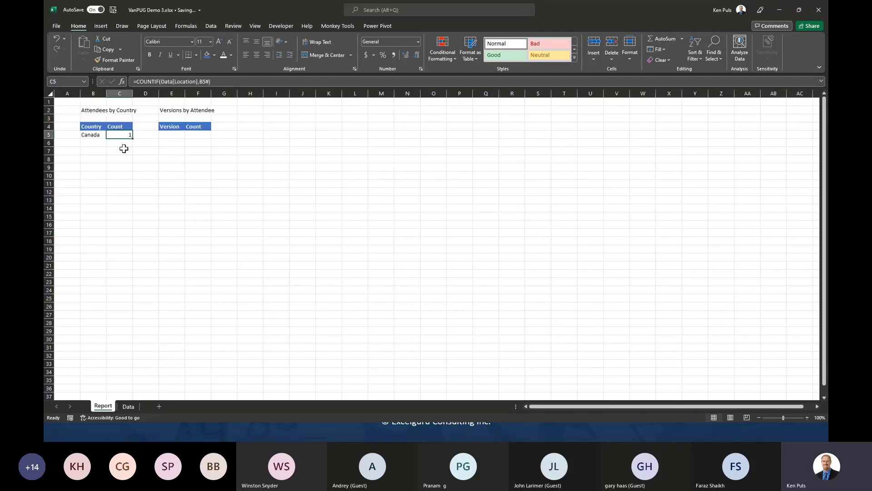
# - List Office 365, Excel 2021, Excel 2019, Excel 2016 and Other in E5:E9, widening column E
pyautogui.click(170, 134)
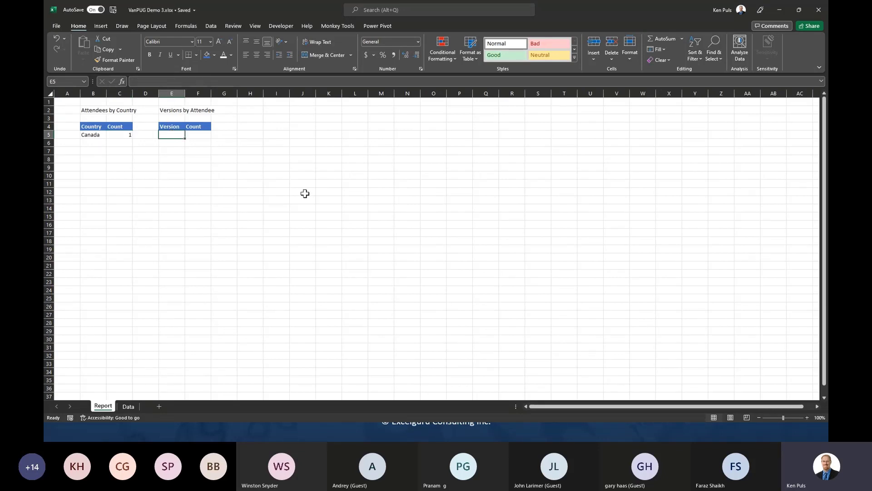
pyautogui.write('Office 365')
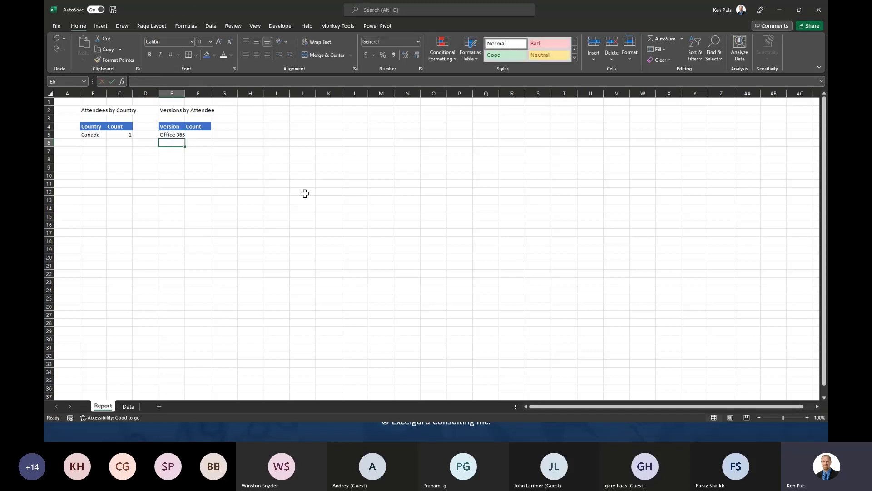
pyautogui.press('Return')
pyautogui.write('Excel 2021')
pyautogui.press('Return')
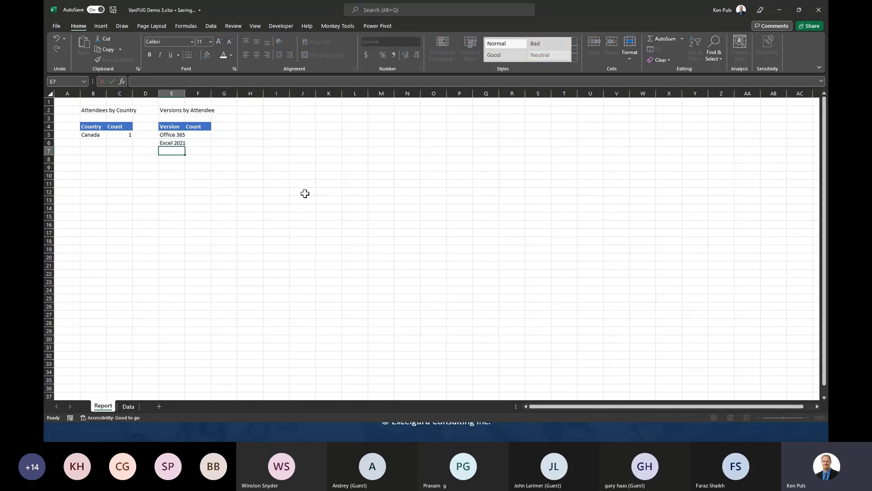
pyautogui.write('Excel 2019')
pyautogui.press('Return')
pyautogui.write('Excel 2016')
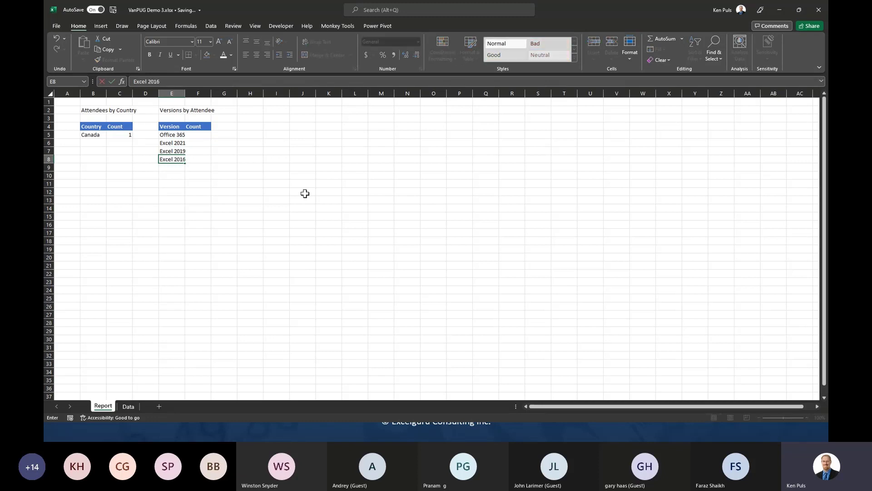
pyautogui.press('Return')
pyautogui.moveTo(186, 91); pyautogui.dragTo(190, 92)
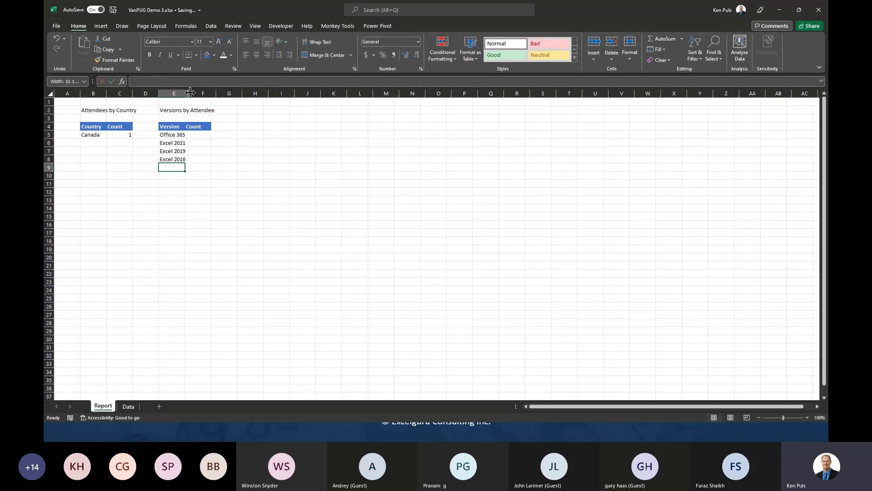
pyautogui.write('It')
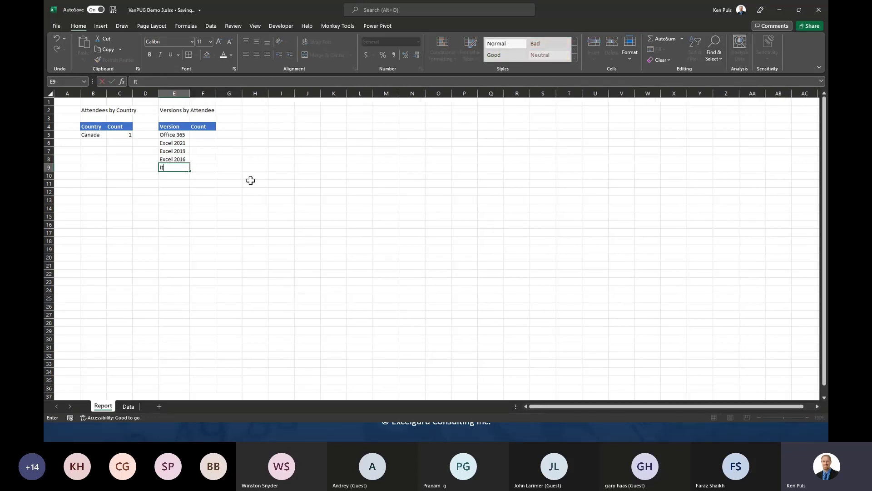
pyautogui.write('Other')
pyautogui.press('Tab')
pyautogui.press('Up')
pyautogui.press('Up')
pyautogui.press('Up')
pyautogui.press('Up')
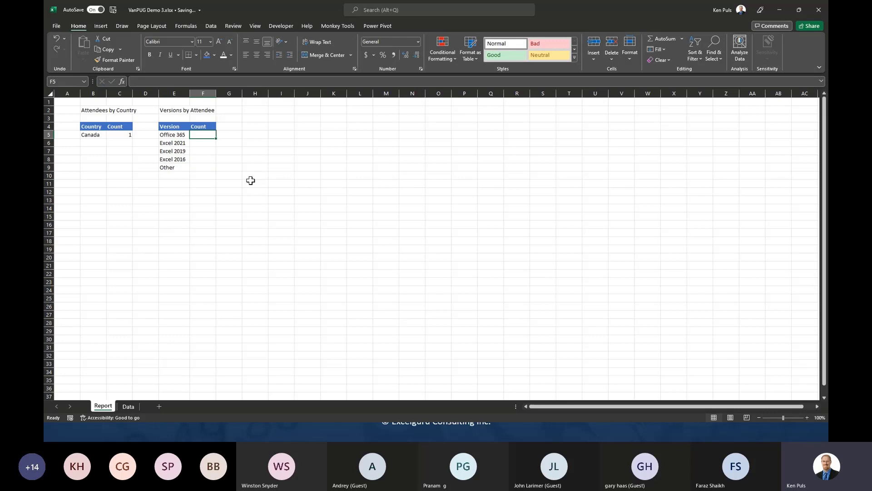
# - Enter =COUNTIF(Data[Version],E5) in F5 and fill it down to F8
pyautogui.write('=coun')
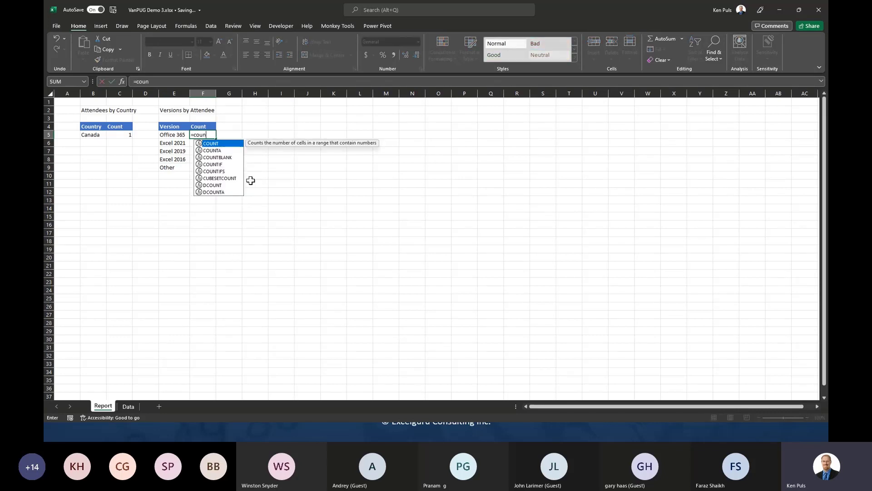
pyautogui.press('Down')
pyautogui.press('Down')
pyautogui.press('Down')
pyautogui.press('Tab')
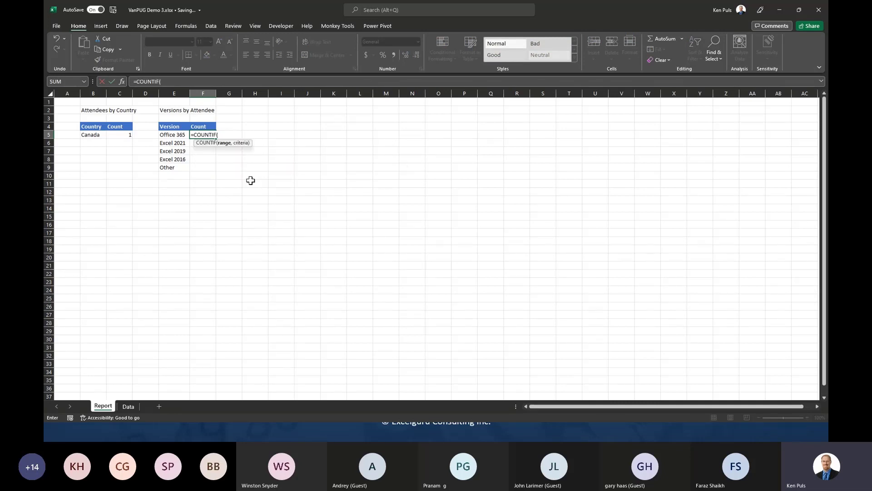
pyautogui.write('data[v')
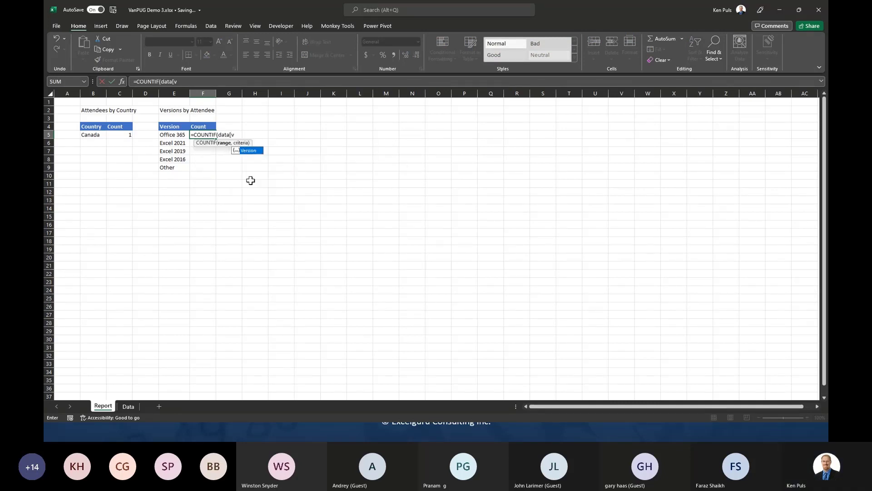
pyautogui.press('Tab')
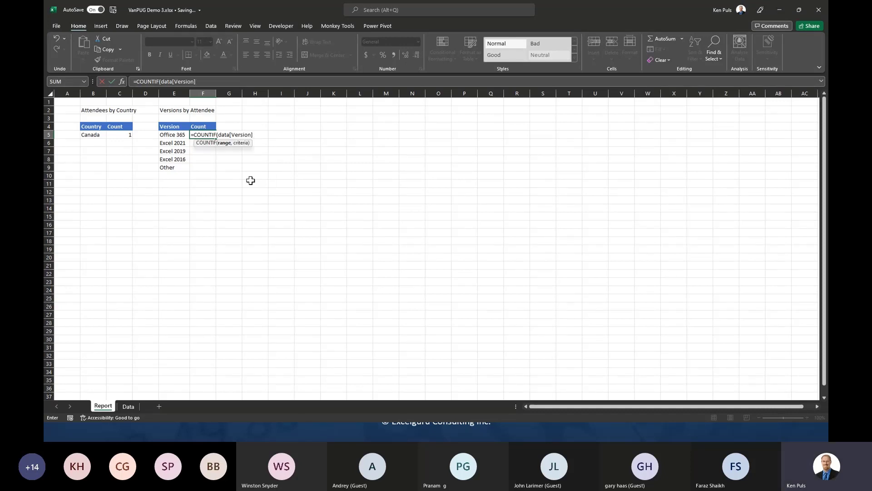
pyautogui.click(173, 135)
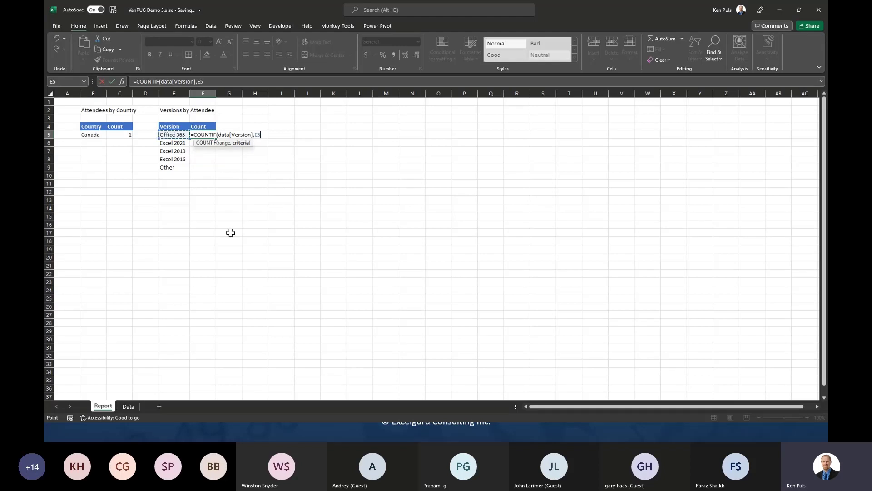
pyautogui.write(')')
pyautogui.press('Return')
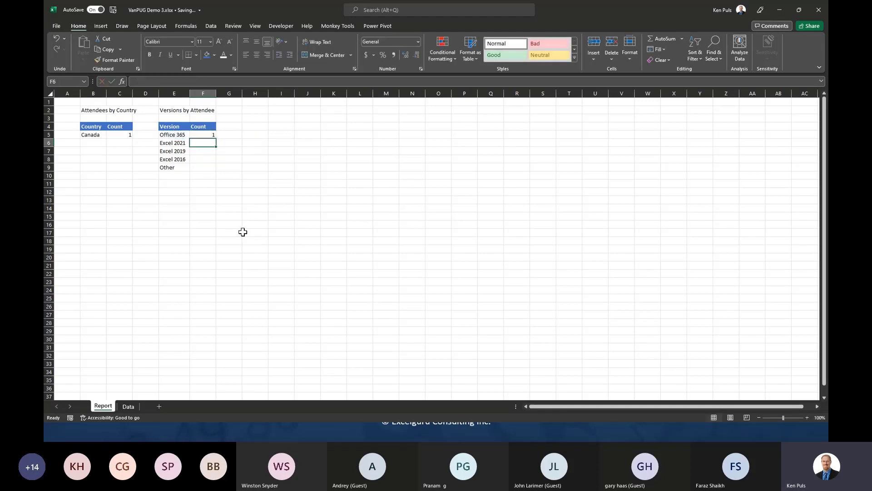
pyautogui.click(201, 135)
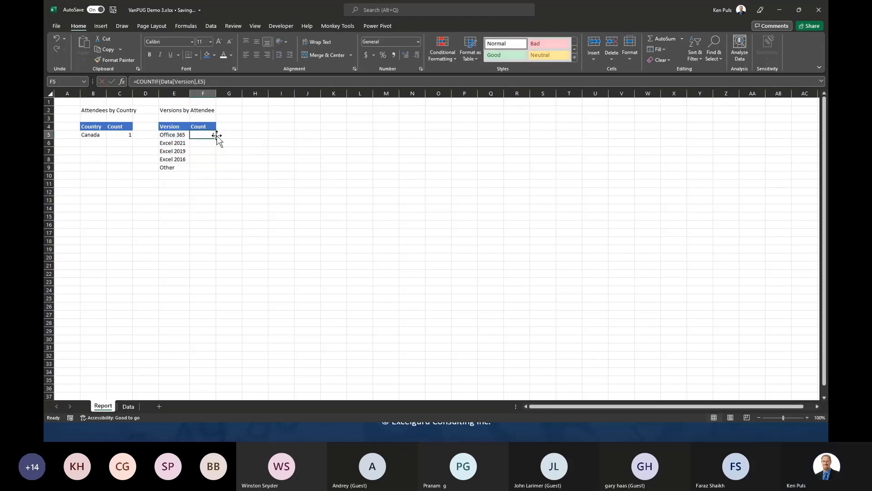
pyautogui.moveTo(218, 140); pyautogui.dragTo(212, 161)
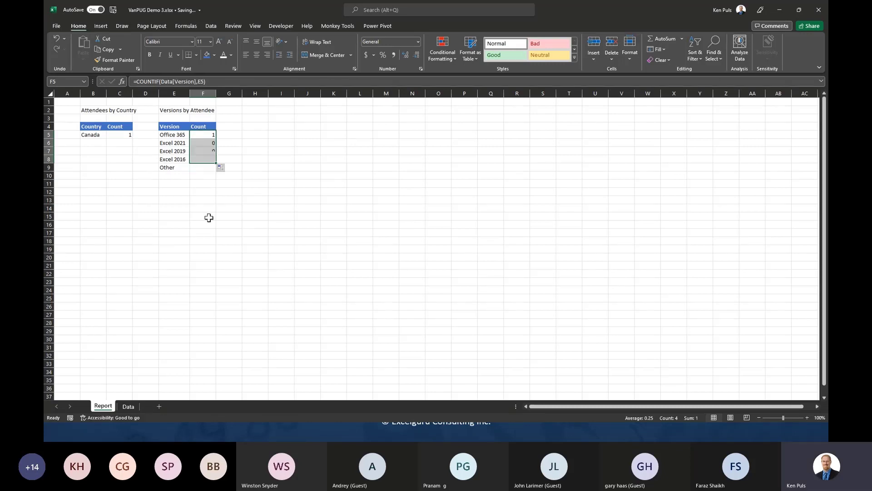
# - Enter =COUNTA(Data[Version])-SUM(F5:F8) in F9 to count Other versions
pyautogui.click(205, 169)
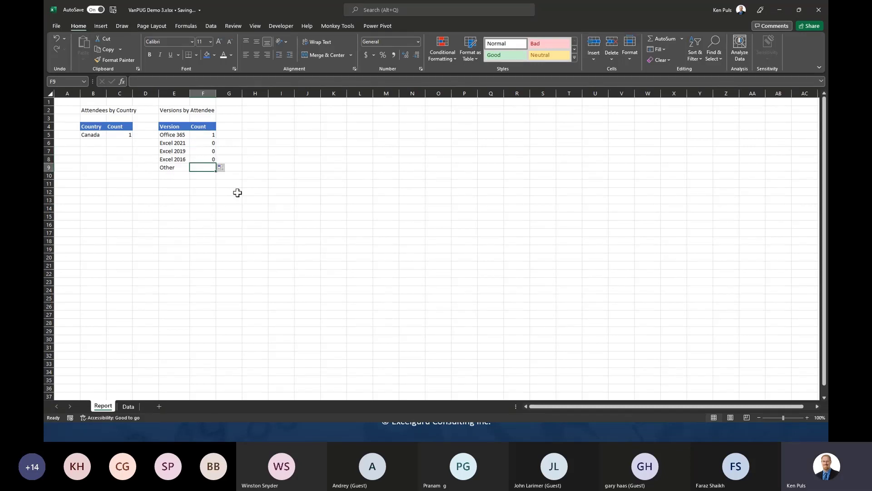
pyautogui.write('=co')
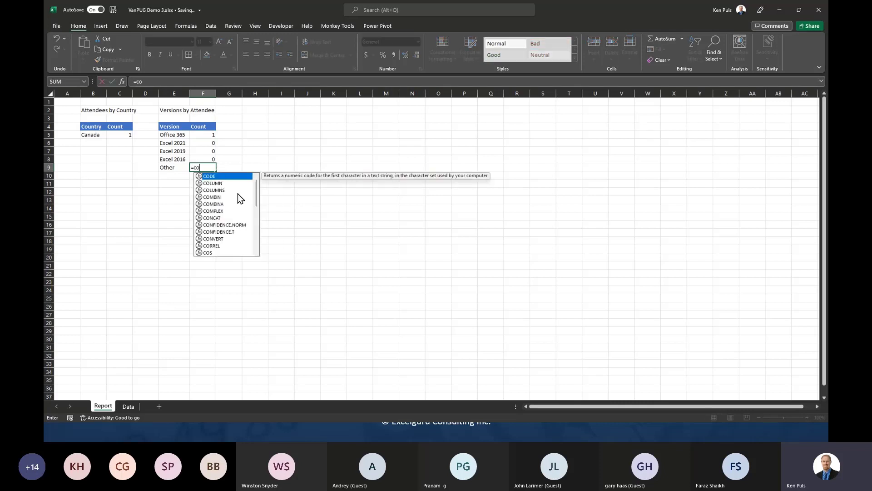
pyautogui.write('unta')
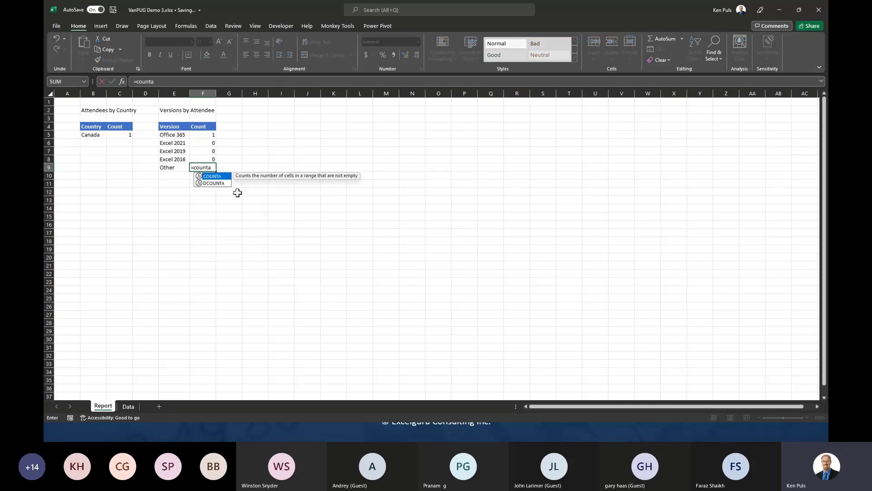
pyautogui.write('(')
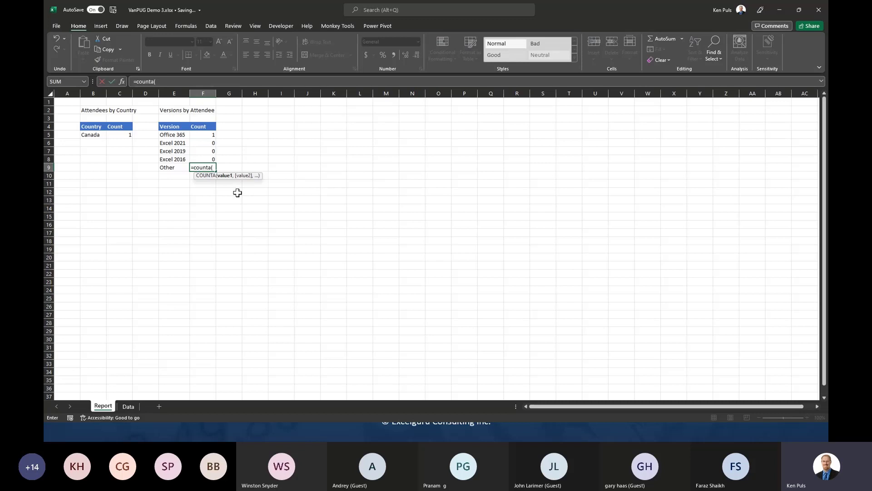
pyautogui.write('data')
pyautogui.press('Tab')
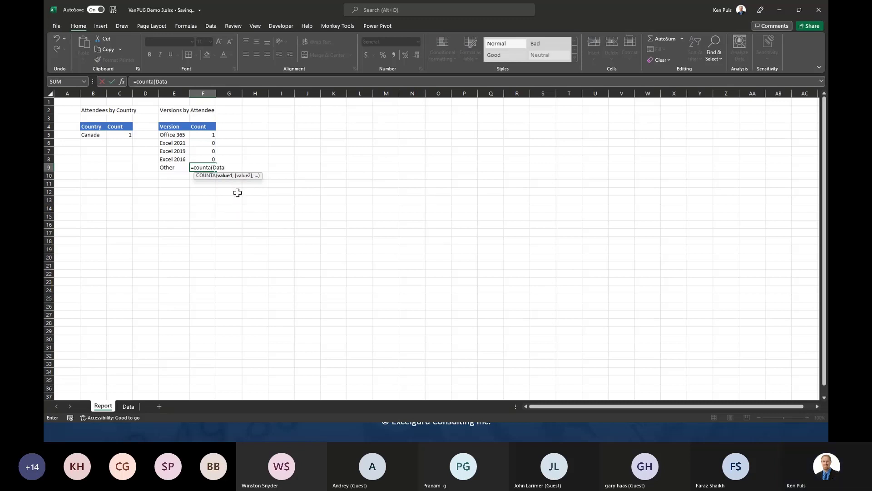
pyautogui.write('[ver')
pyautogui.press('Tab')
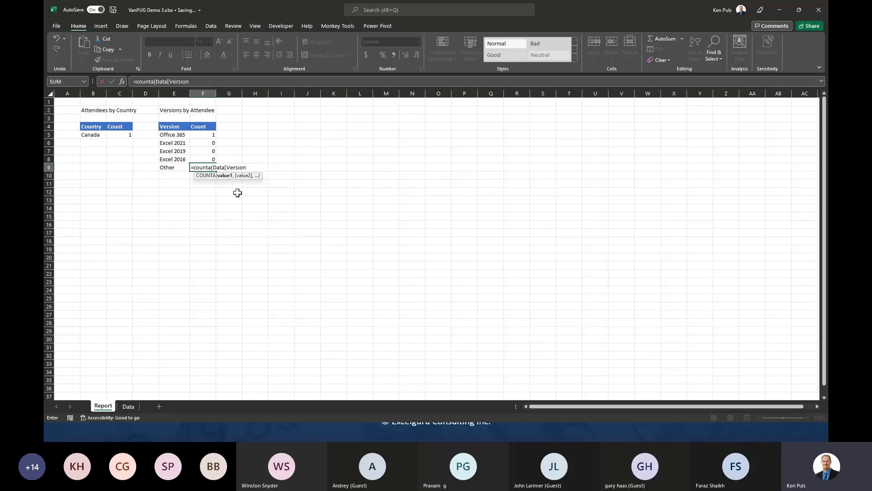
pyautogui.write(')')
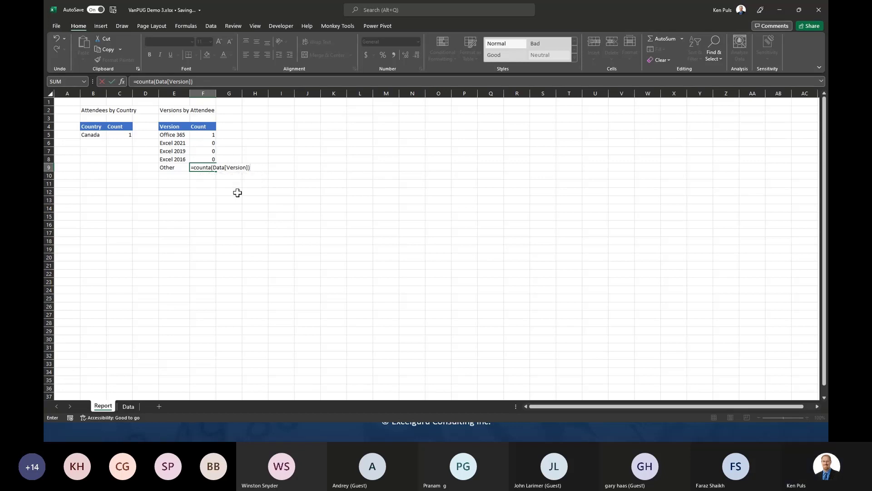
pyautogui.write(' - sum(')
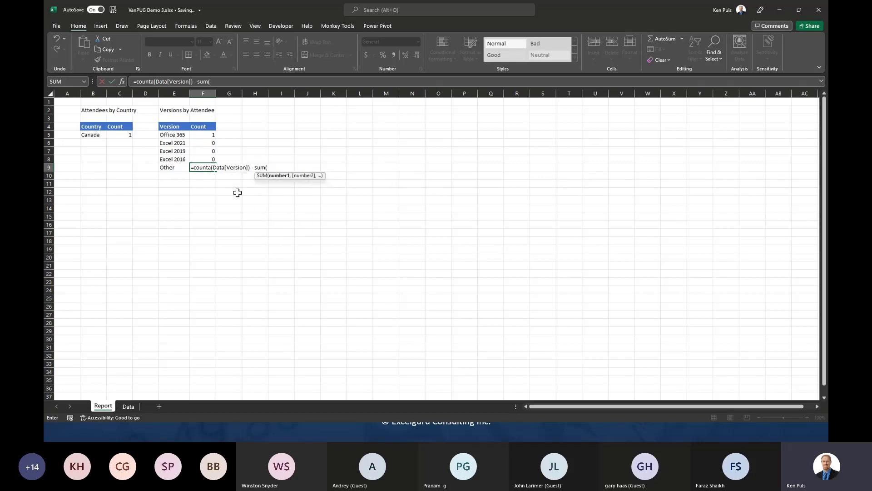
pyautogui.moveTo(200, 135); pyautogui.dragTo(205, 159)
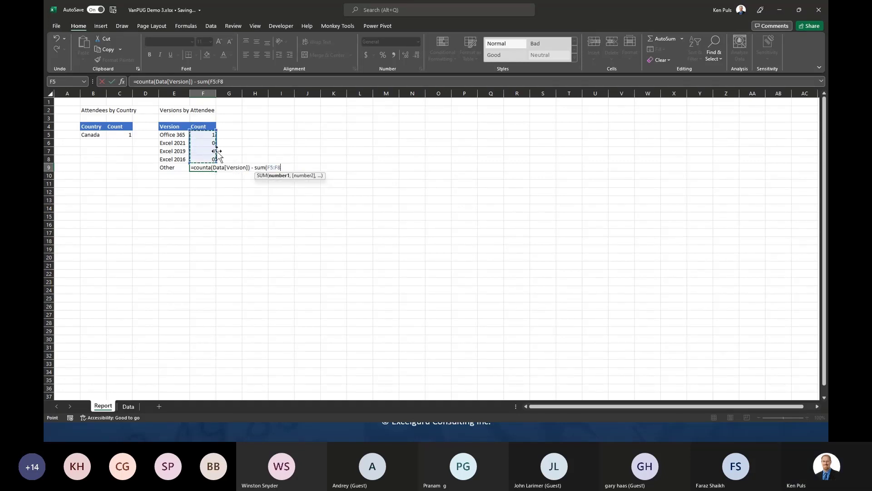
pyautogui.press('Return')
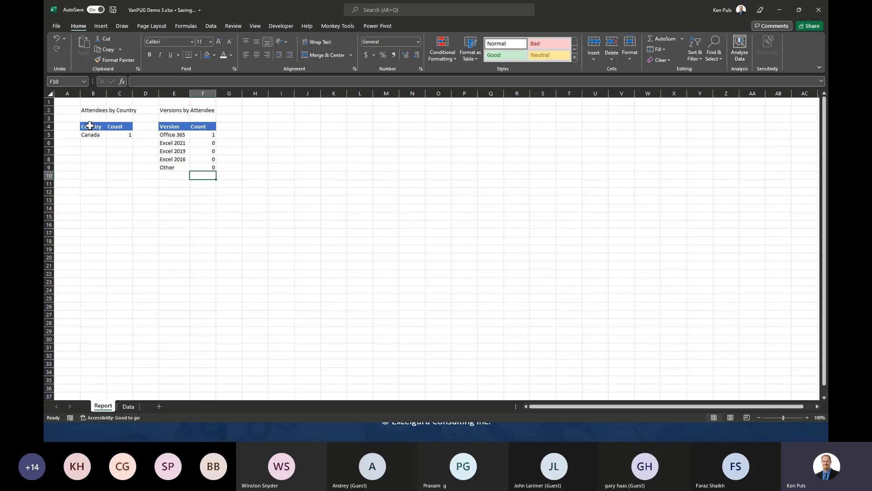
# - Insert a filled map chart from B4:C5 and place it beside the tables
pyautogui.moveTo(90, 125); pyautogui.dragTo(122, 135)
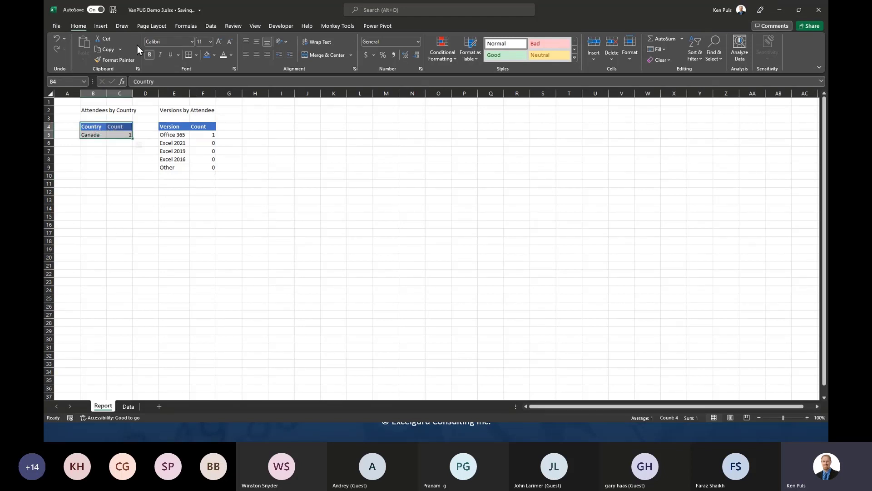
pyautogui.click(105, 25)
pyautogui.click(454, 55)
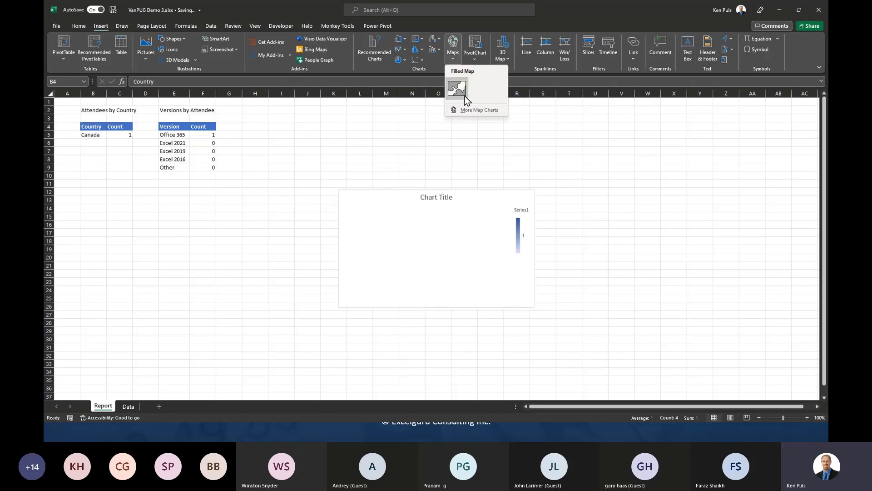
pyautogui.click(463, 94)
pyautogui.moveTo(473, 191); pyautogui.dragTo(372, 122)
# - Title the map chart 'Attendees by Country', linked to the B2 heading
pyautogui.click(341, 130)
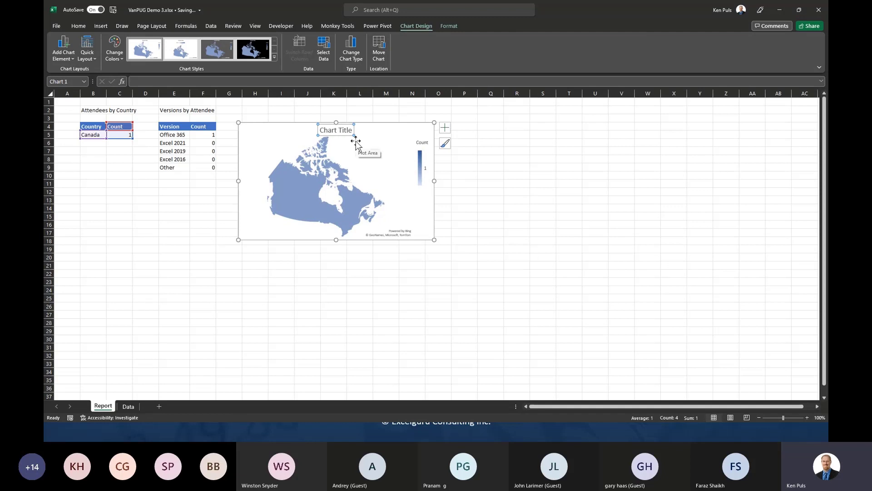
pyautogui.write('=')
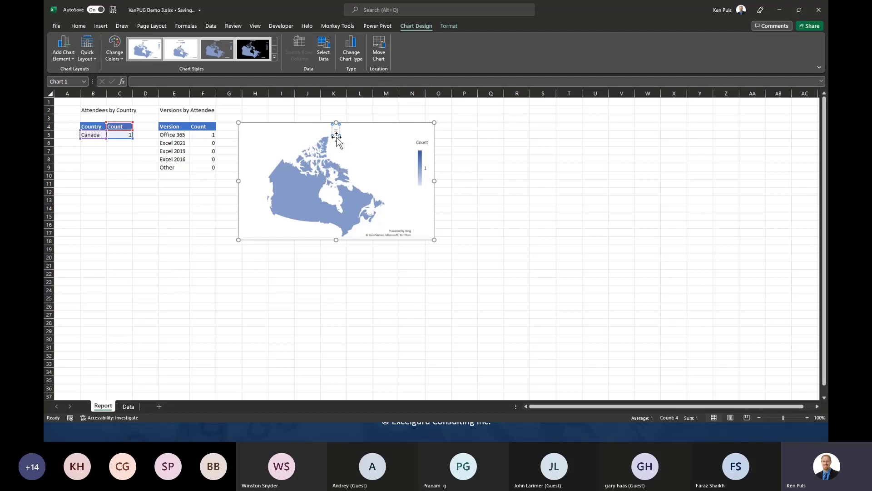
pyautogui.click(95, 111)
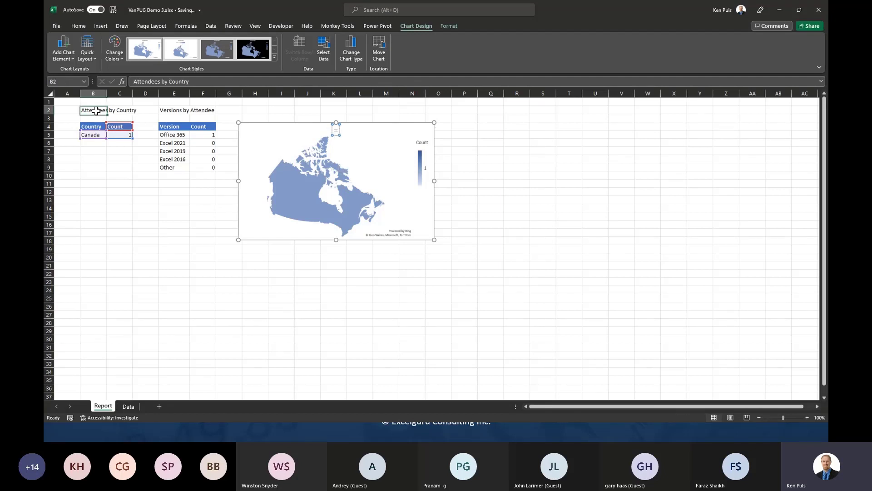
pyautogui.click(336, 130)
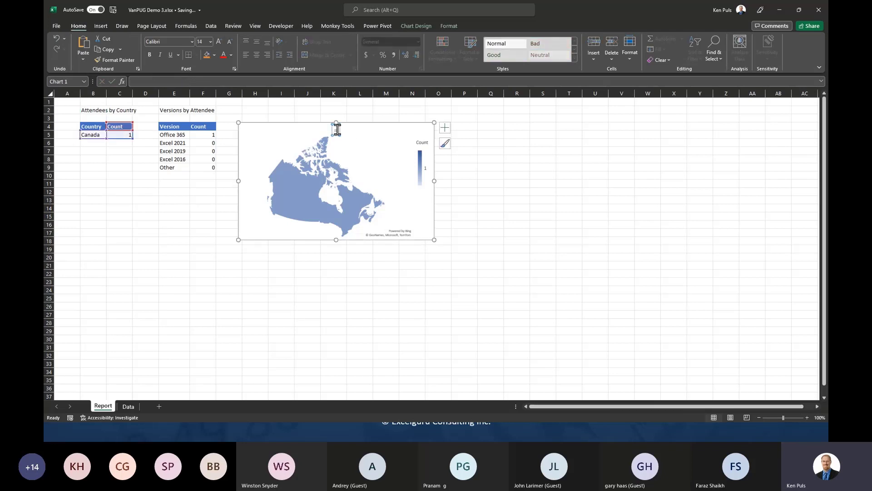
pyautogui.doubleClick(336, 130)
pyautogui.hotkey('ctrl', 'v')
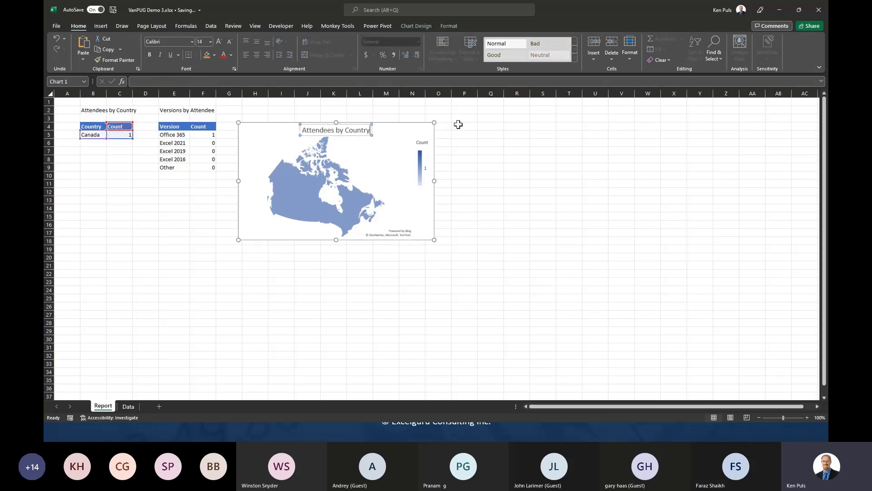
pyautogui.click(347, 111)
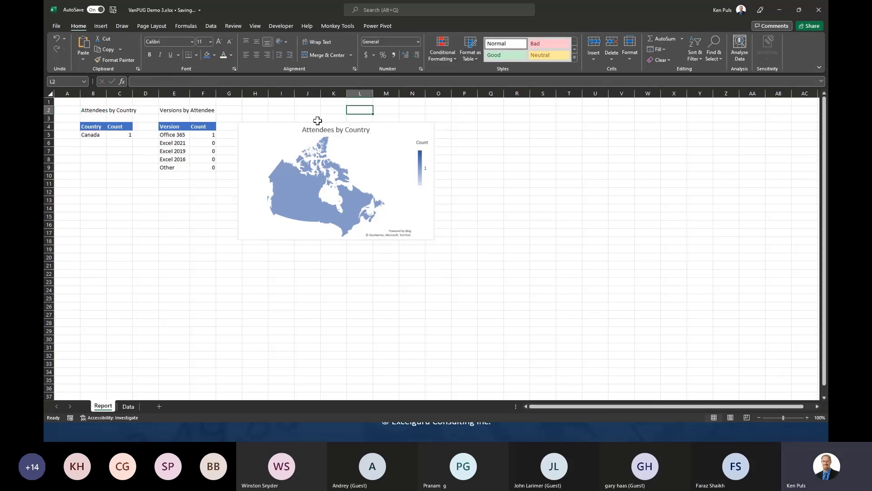
# - Nudge the map chart slightly left and open its Select Data settings
pyautogui.moveTo(286, 125); pyautogui.dragTo(285, 125)
pyautogui.click(282, 118)
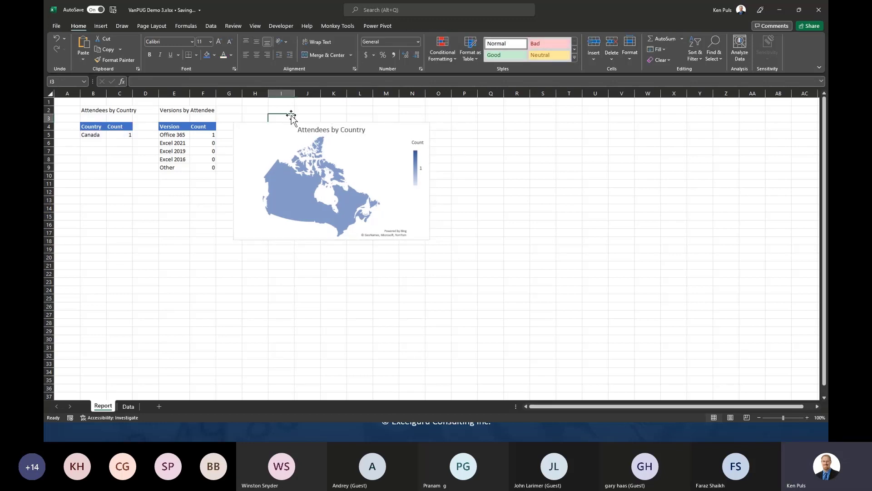
pyautogui.click(498, 219)
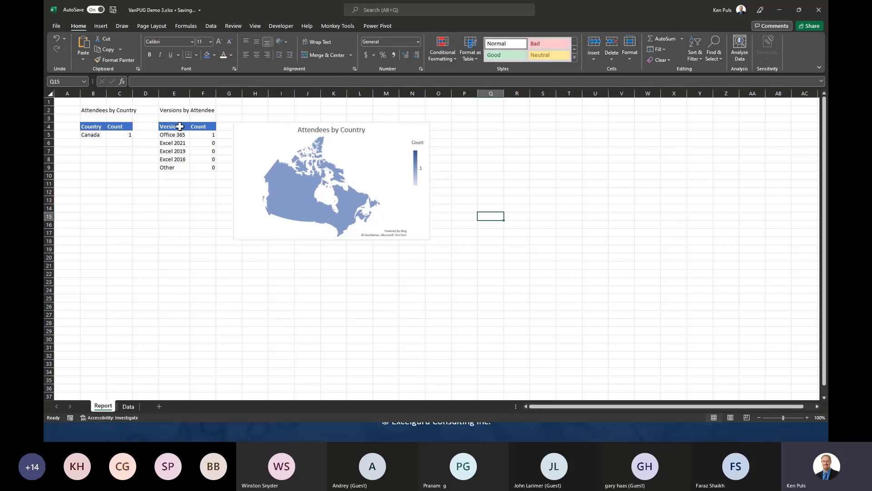
pyautogui.click(276, 129)
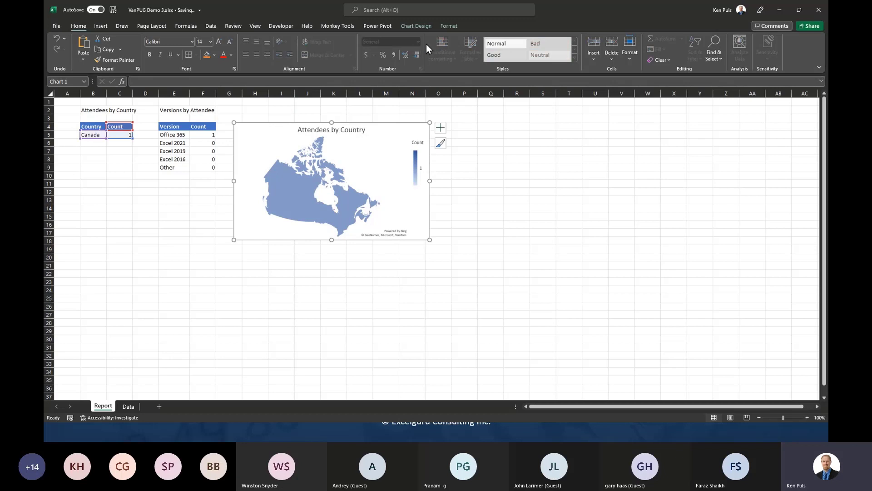
pyautogui.click(418, 27)
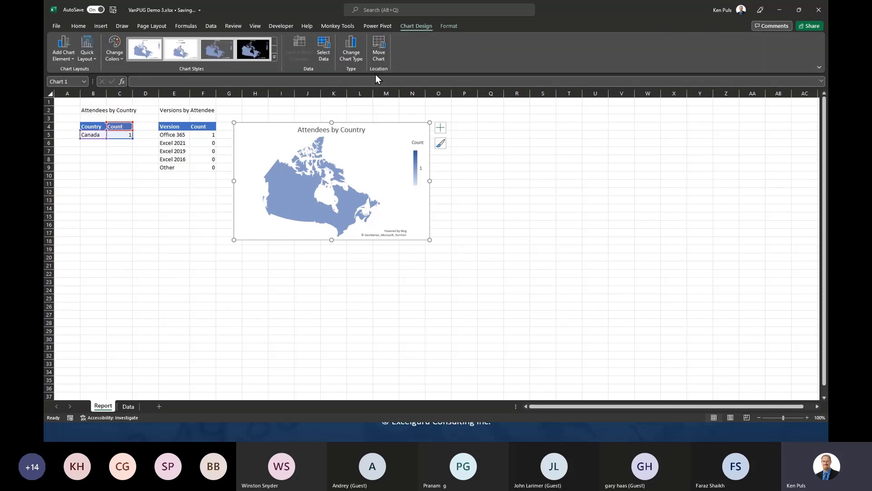
pyautogui.click(325, 53)
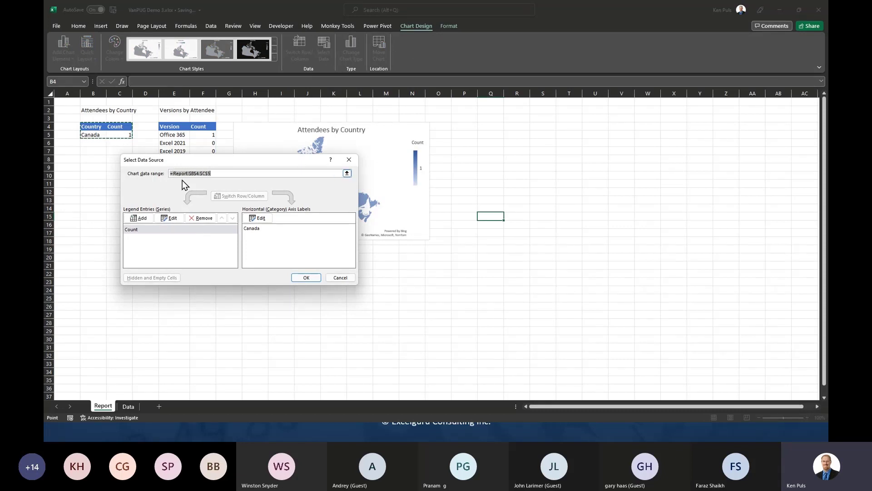
# - Extend the map chart's data range to =Report!$B$4:$C$99 and confirm
pyautogui.moveTo(227, 161); pyautogui.dragTo(329, 156)
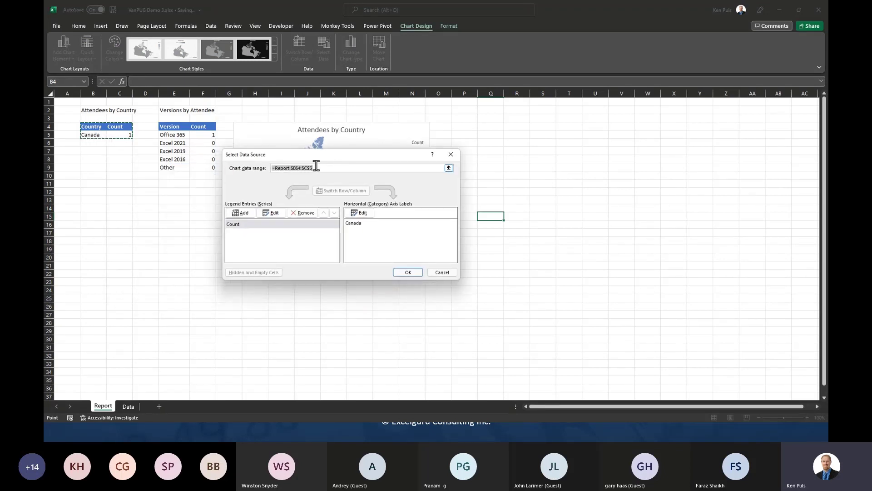
pyautogui.click(311, 167)
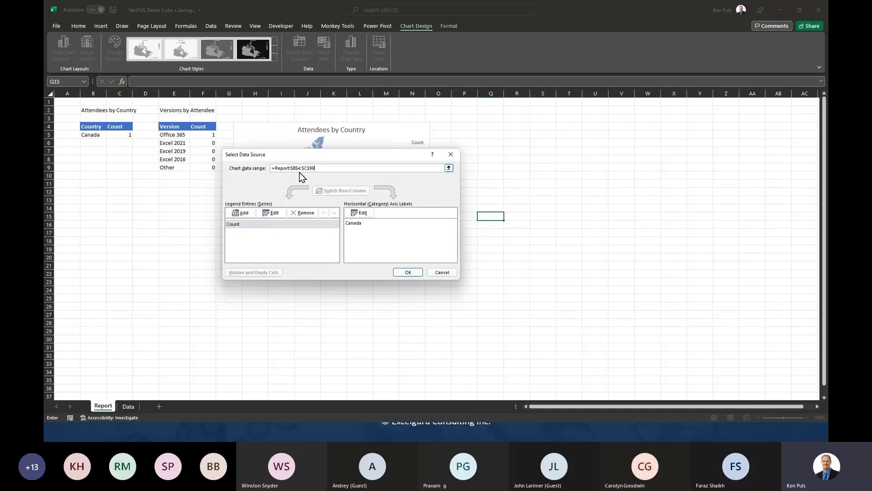
pyautogui.click(407, 273)
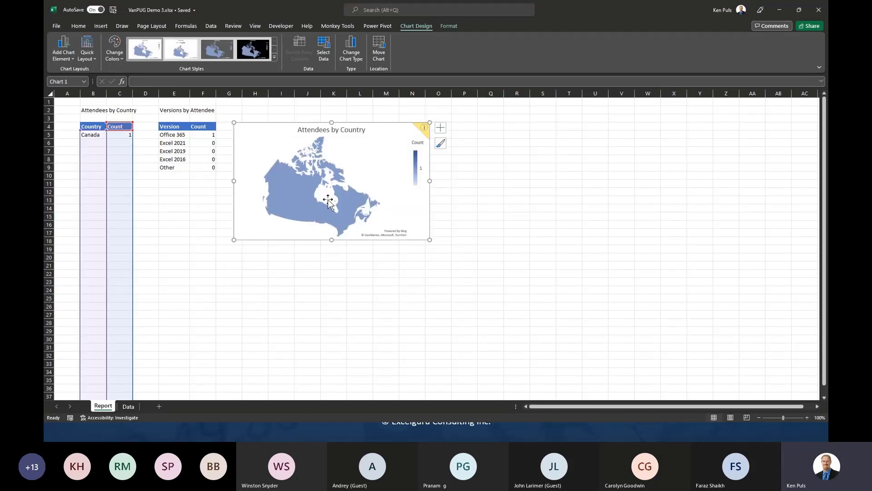
pyautogui.moveTo(423, 128)
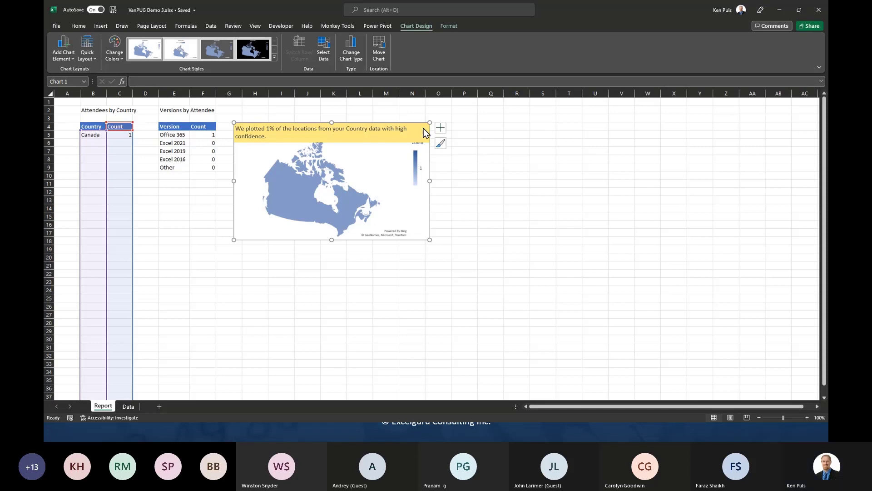
pyautogui.click(461, 184)
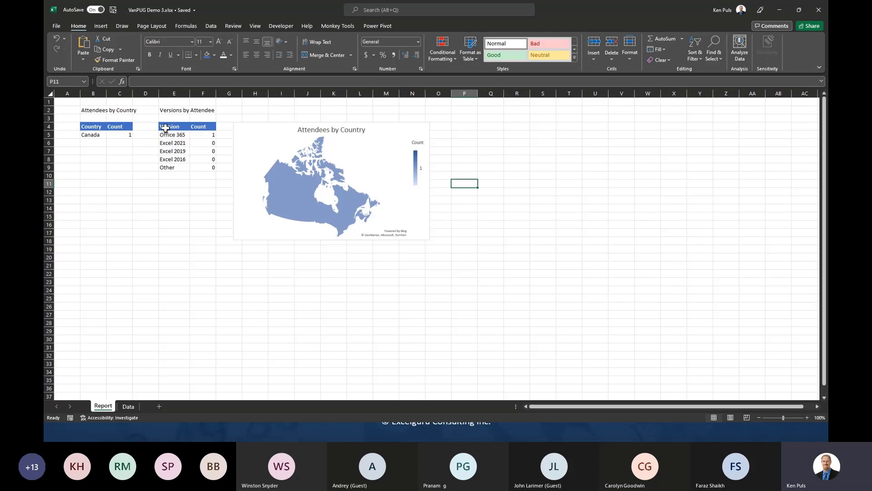
# - Insert a clustered bar chart of the versions table E4:F9 and place it beside the map
pyautogui.moveTo(175, 126); pyautogui.dragTo(203, 168)
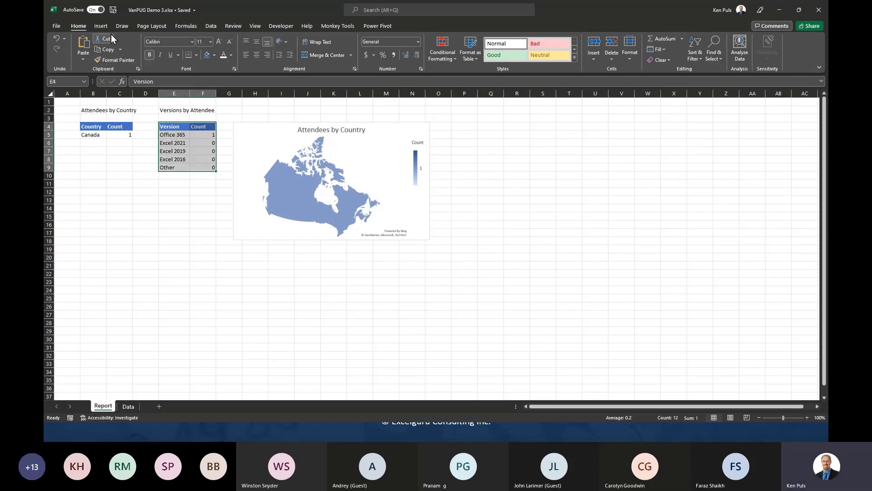
pyautogui.click(101, 26)
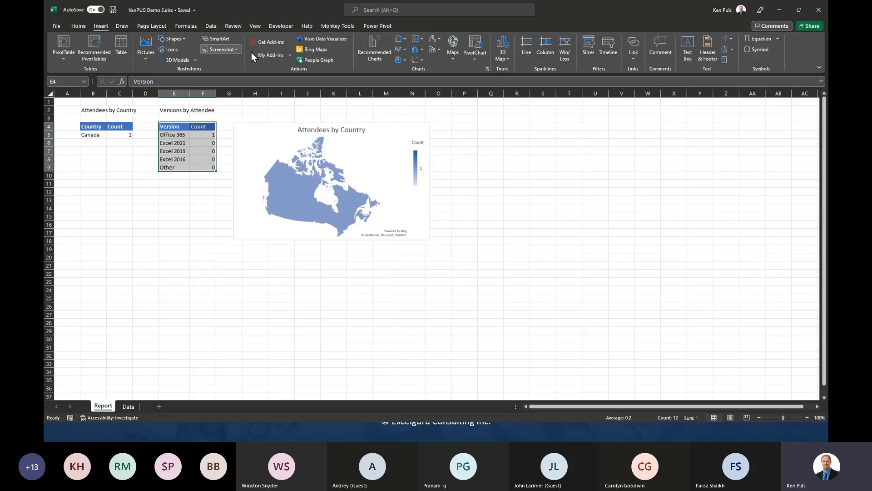
pyautogui.click(404, 39)
pyautogui.click(405, 145)
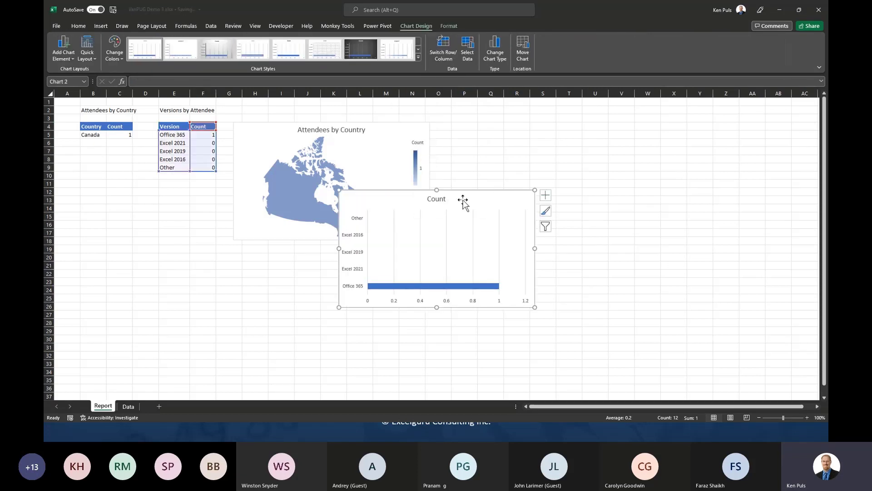
pyautogui.moveTo(465, 192); pyautogui.dragTo(565, 124)
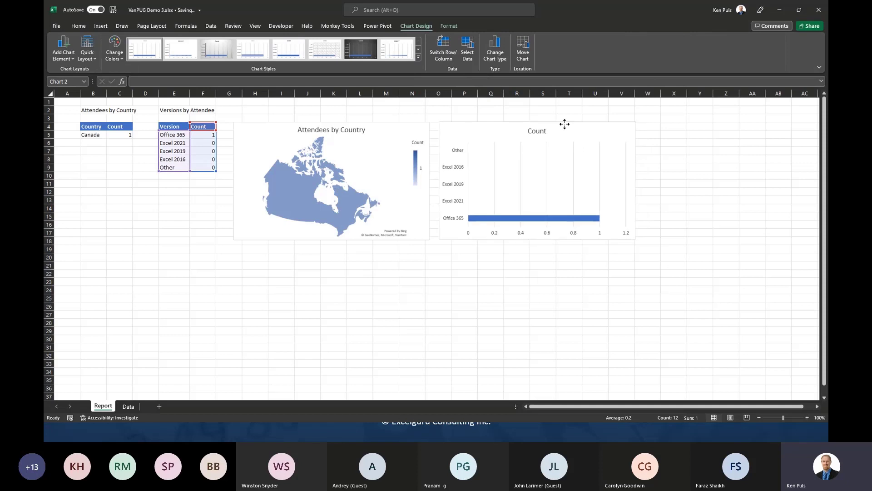
# - Link the bar chart title to cell E2 so it reads Versions by Attendee
pyautogui.click(544, 131)
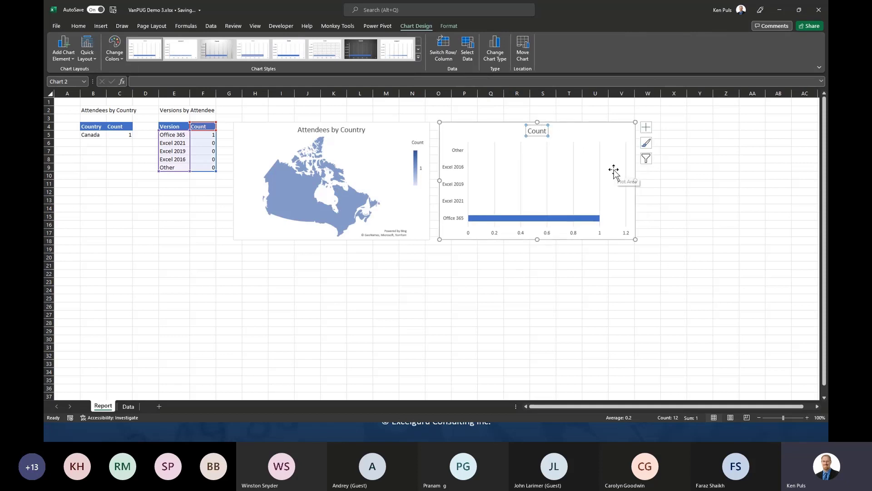
pyautogui.write('=')
pyautogui.click(171, 110)
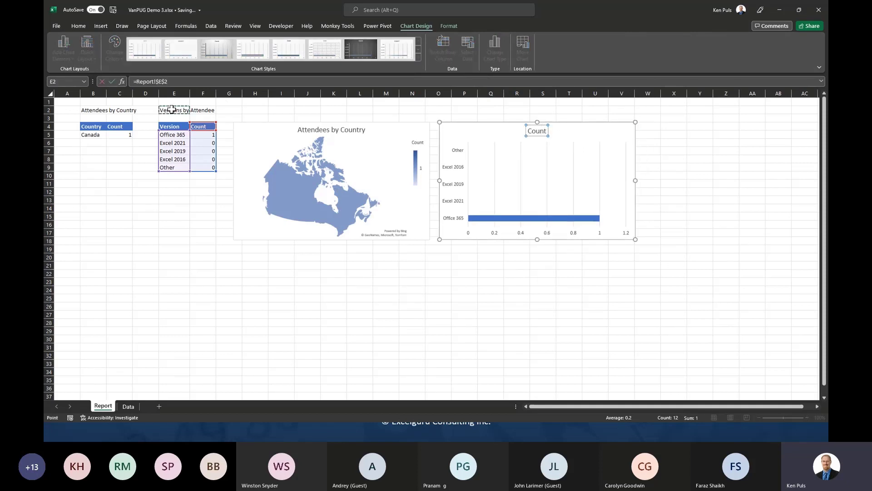
pyautogui.press('Return')
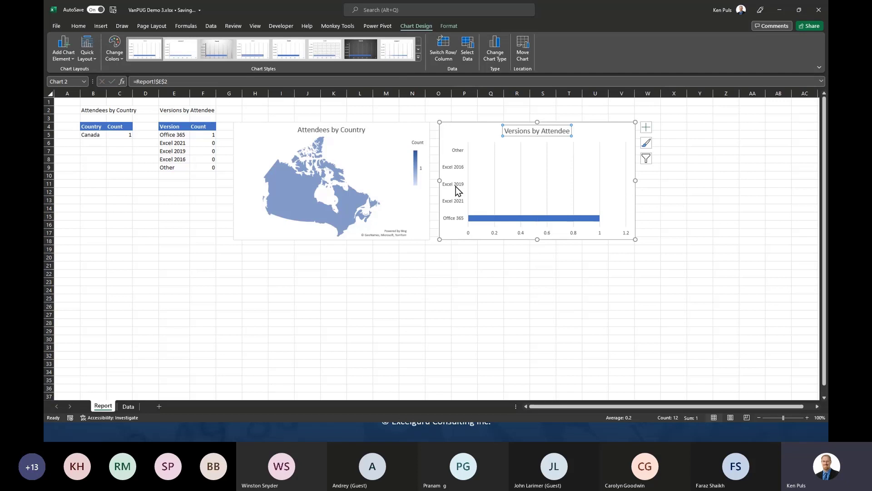
# - Reverse the category order and set the value axis major unit to 5
pyautogui.rightClick(457, 187)
pyautogui.click(485, 299)
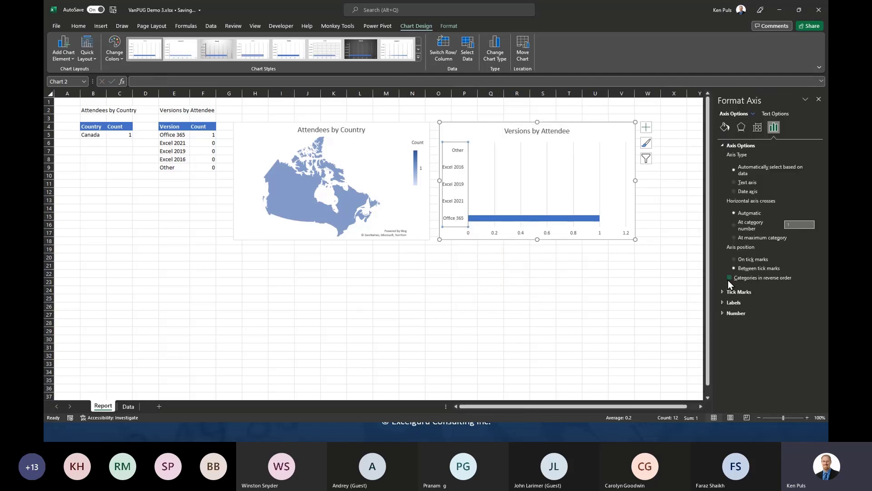
pyautogui.click(729, 277)
pyautogui.click(497, 143)
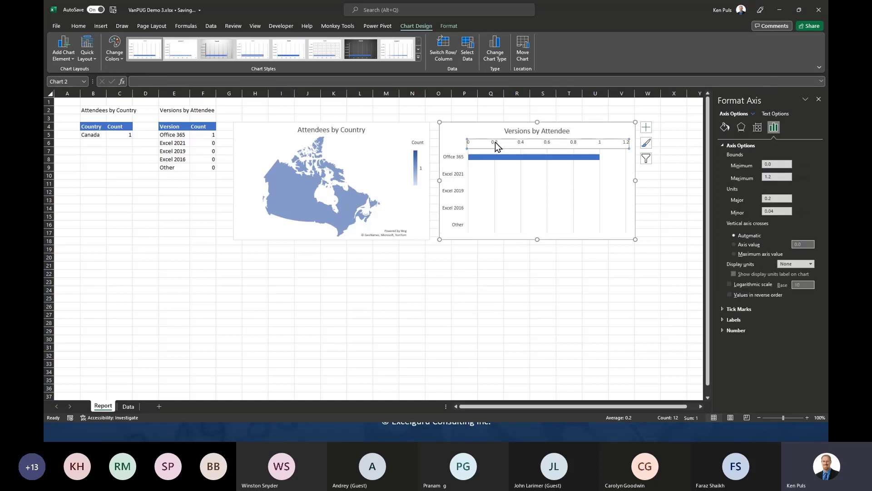
pyautogui.doubleClick(778, 198)
pyautogui.moveTo(772, 200); pyautogui.dragTo(767, 199)
pyautogui.write('5')
pyautogui.click(771, 177)
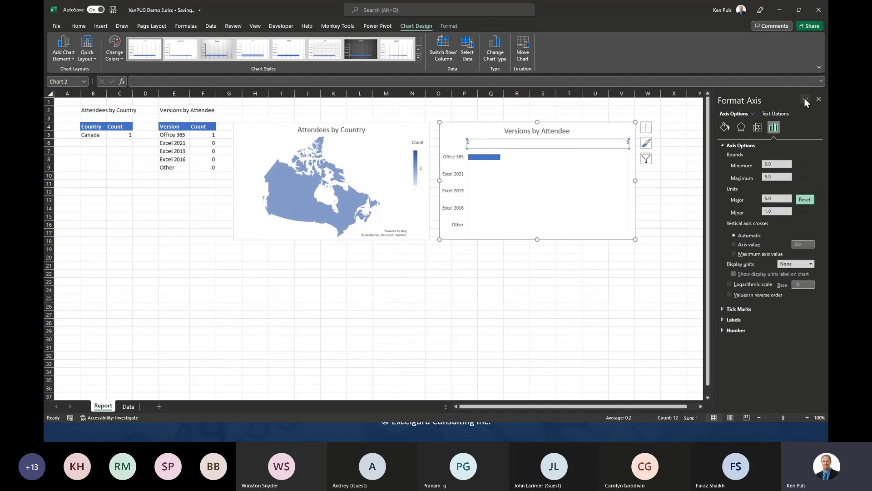
pyautogui.click(819, 99)
pyautogui.click(260, 111)
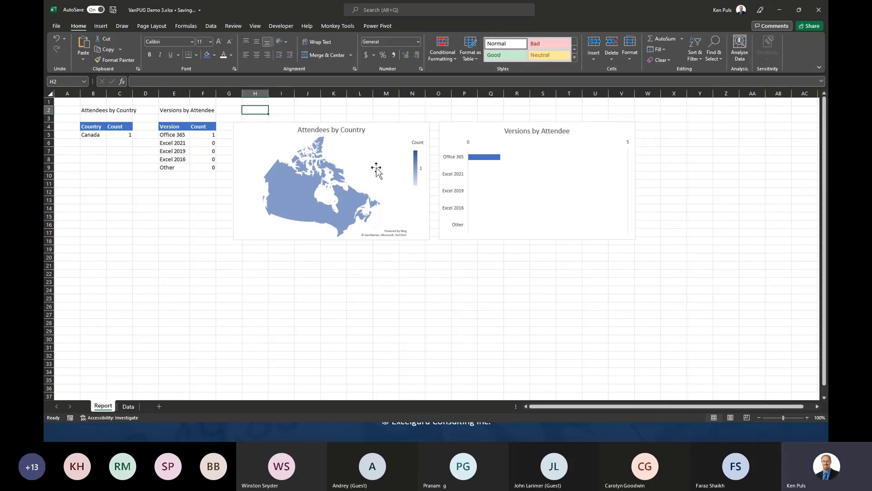
# - Clear the sample version and location in Data sheet D2:E2, then return to Report
pyautogui.click(129, 406)
pyautogui.moveTo(172, 110); pyautogui.dragTo(209, 110)
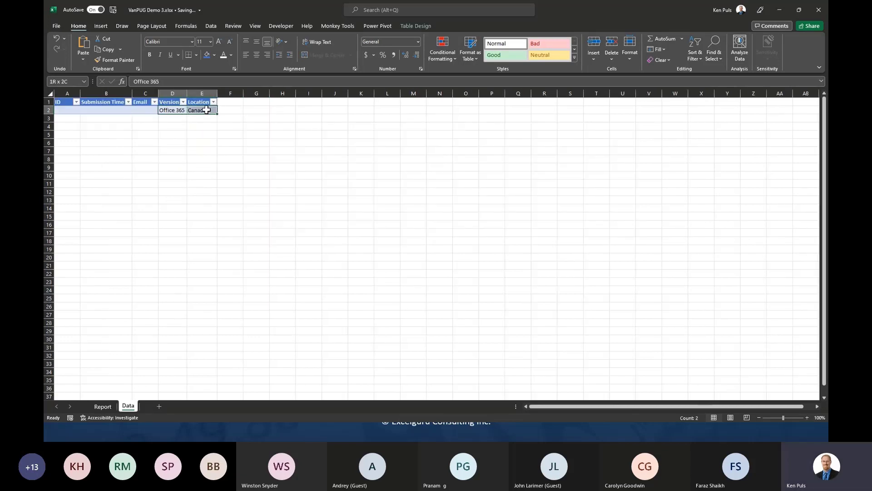
pyautogui.press('Delete')
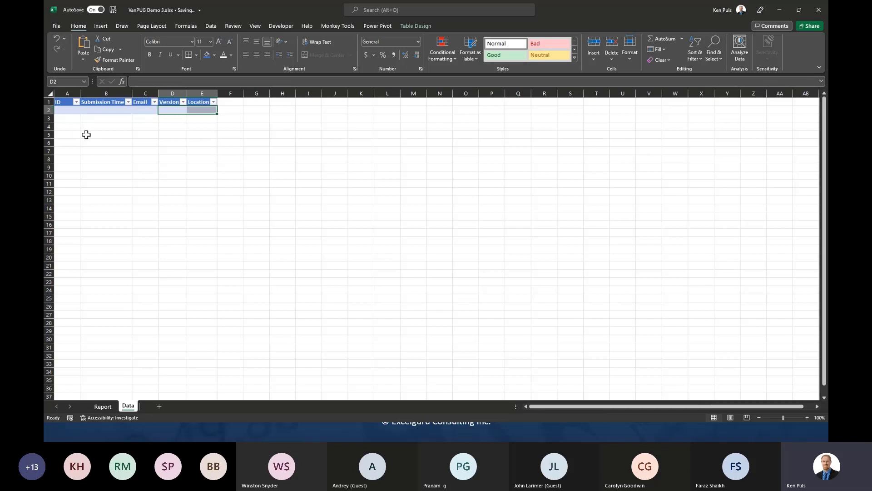
pyautogui.click(108, 407)
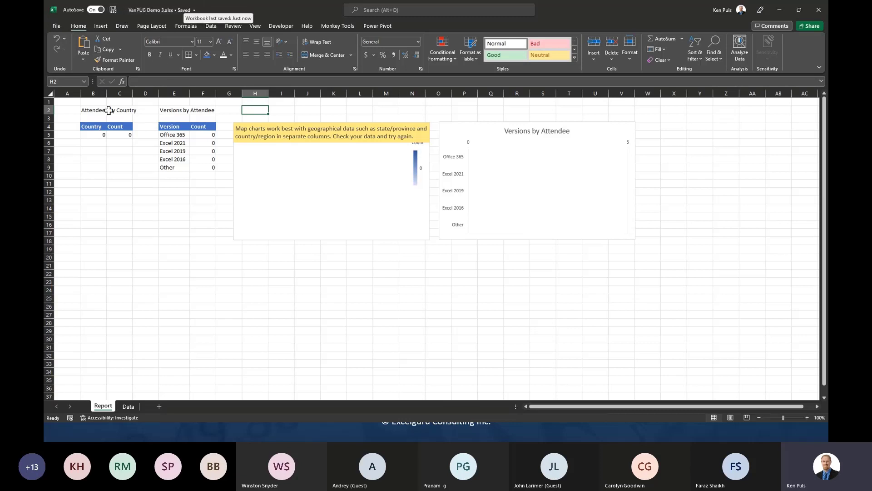
# - Close the workbook and bring the browser window to the front
pyautogui.click(58, 27)
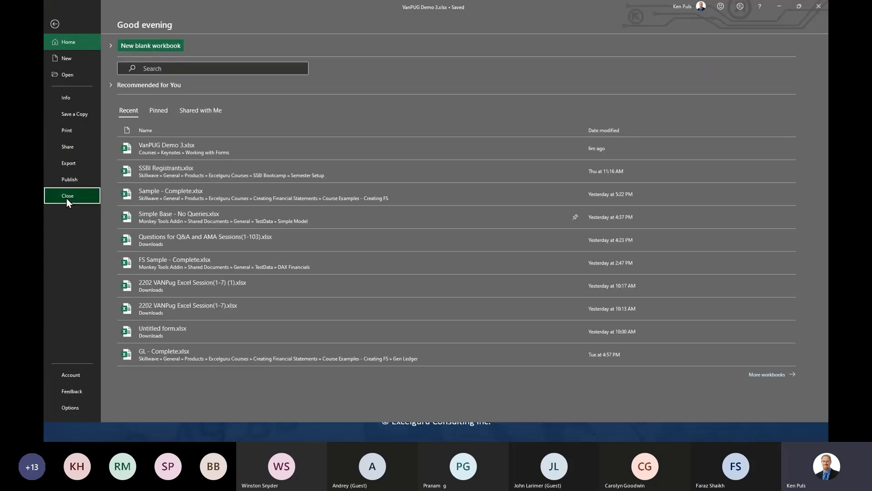
pyautogui.click(66, 198)
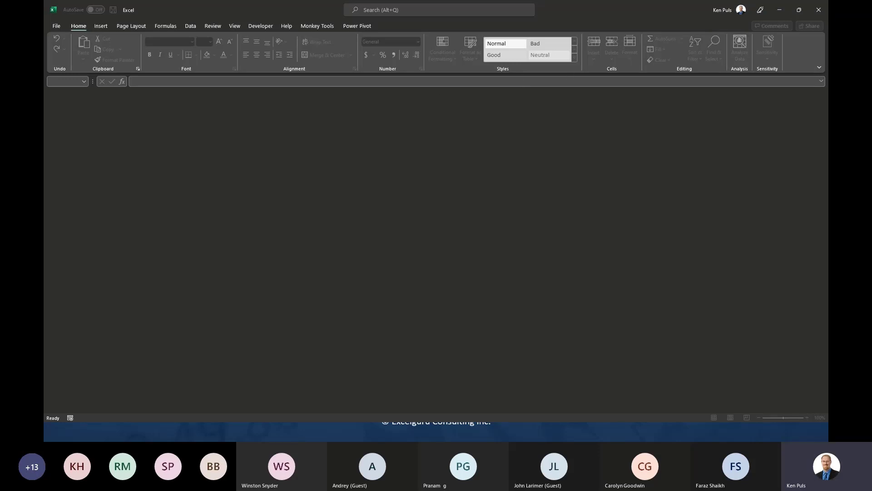
pyautogui.click(441, 431)
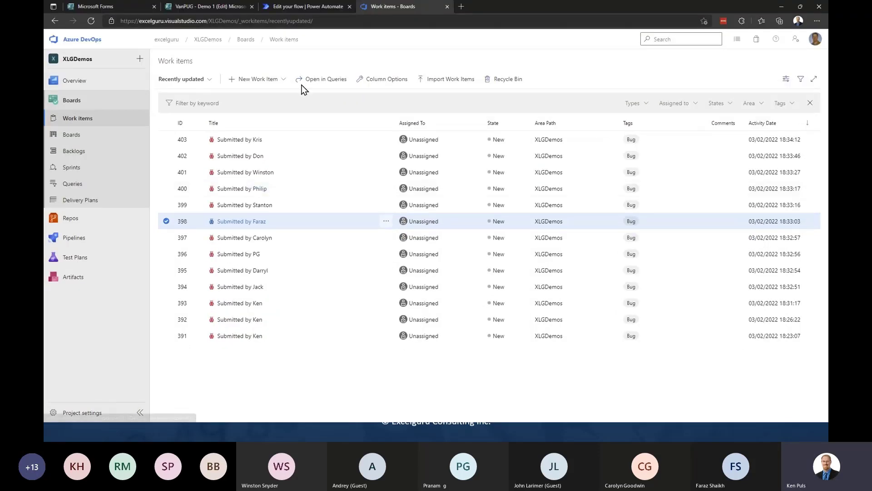
# - Close the VanPUG Demo 1 tab and start a new form in Microsoft Forms
pyautogui.click(252, 7)
pyautogui.click(143, 7)
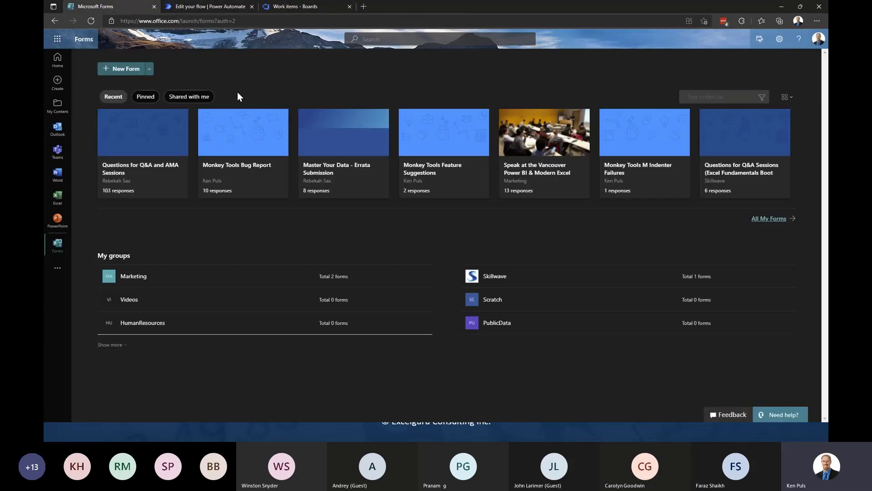
pyautogui.click(130, 68)
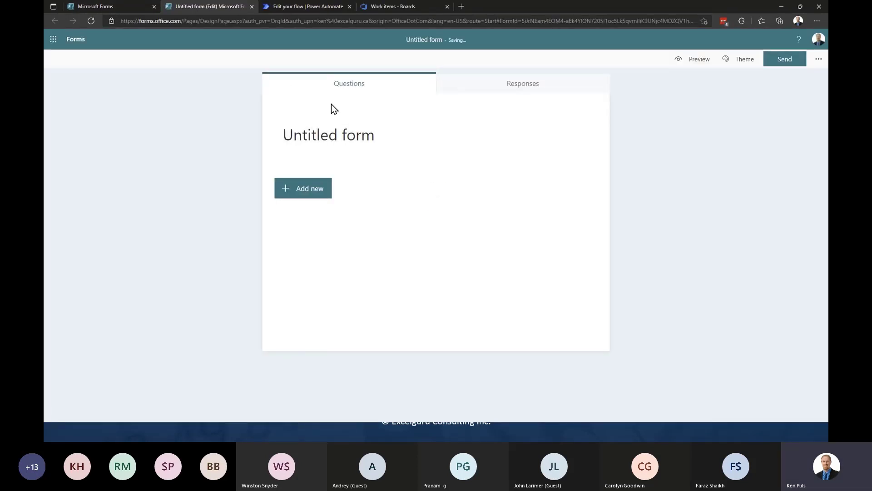
# - Title the form 'VanPUG Demo 3' with description 'Let's see if we can write Excel data to a file'
pyautogui.click(345, 134)
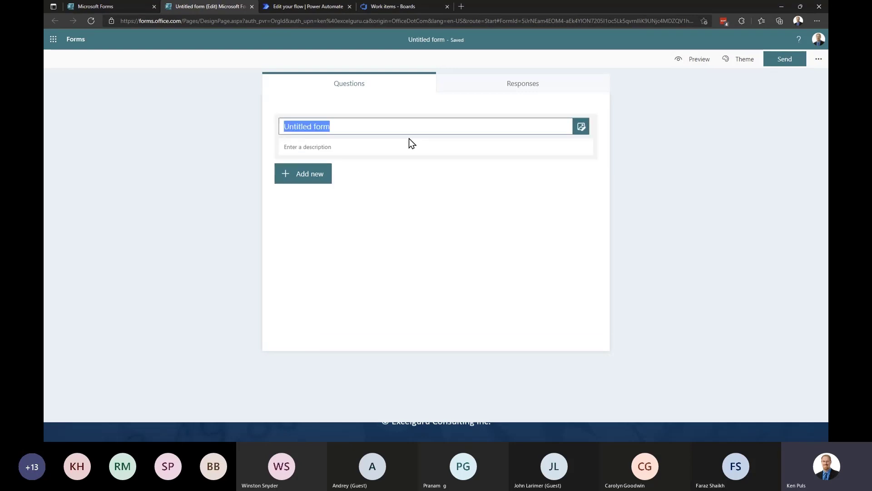
pyautogui.write('VanPUG ')
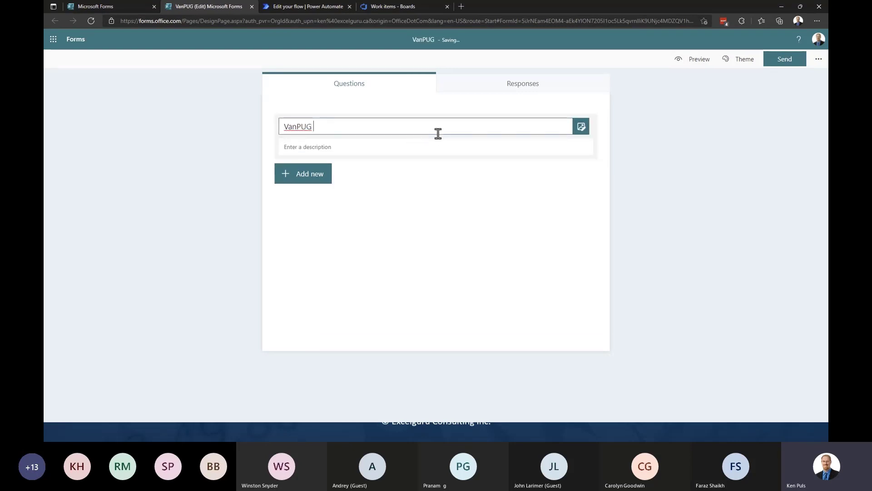
pyautogui.write('Demo 3')
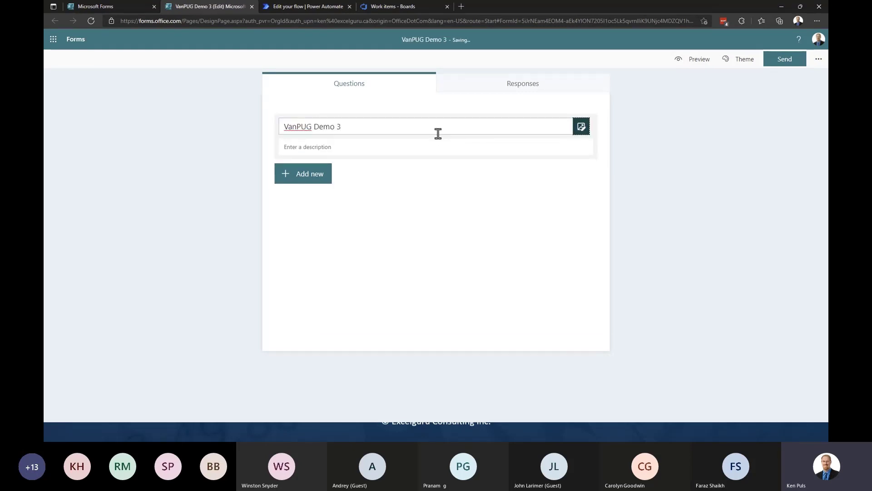
pyautogui.press('Tab')
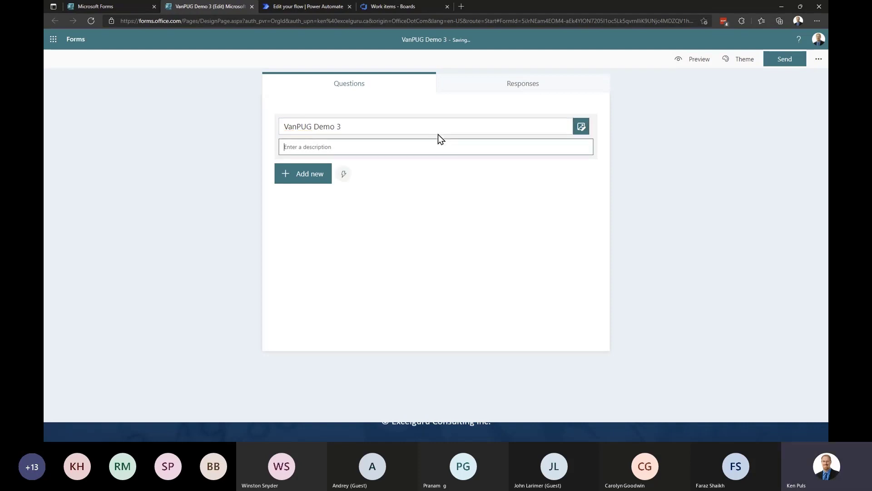
pyautogui.write("Let's see if we can write Excel")
pyautogui.write('data to a file')
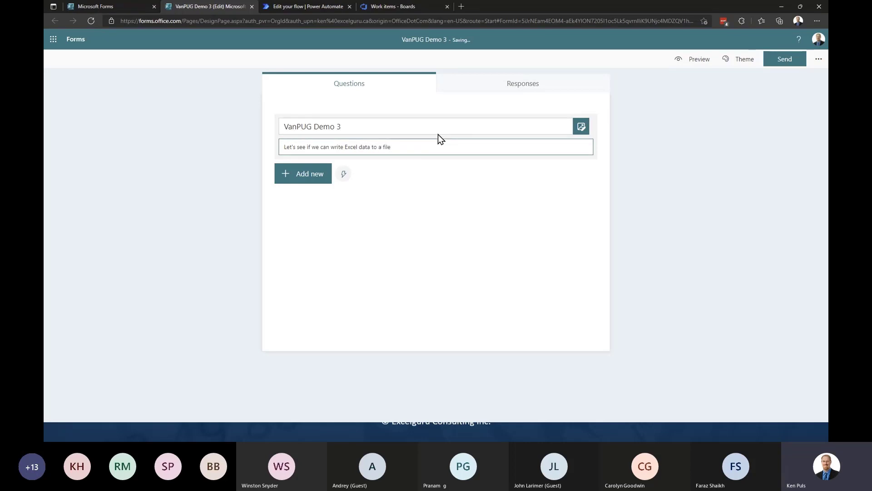
pyautogui.click(303, 177)
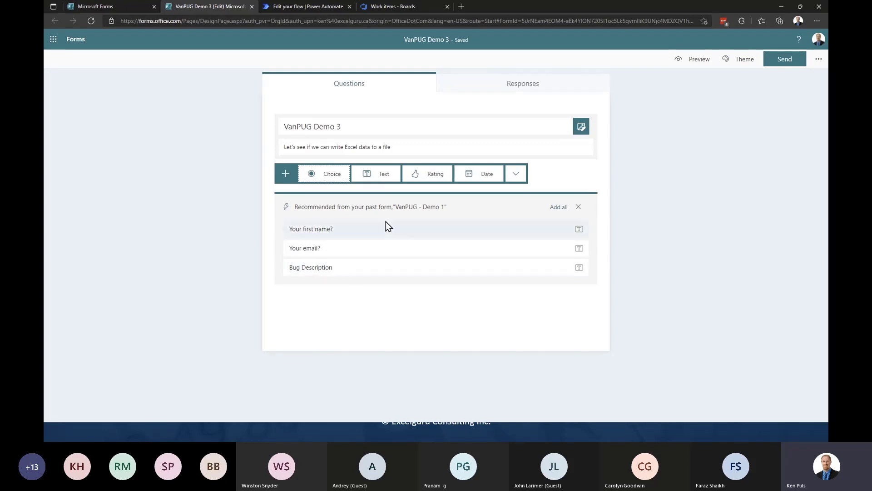
# - Add required choice question 'Your Excel Version': Office 365, Excel 2021, Excel 2019, Excel 2016, Other
pyautogui.click(329, 179)
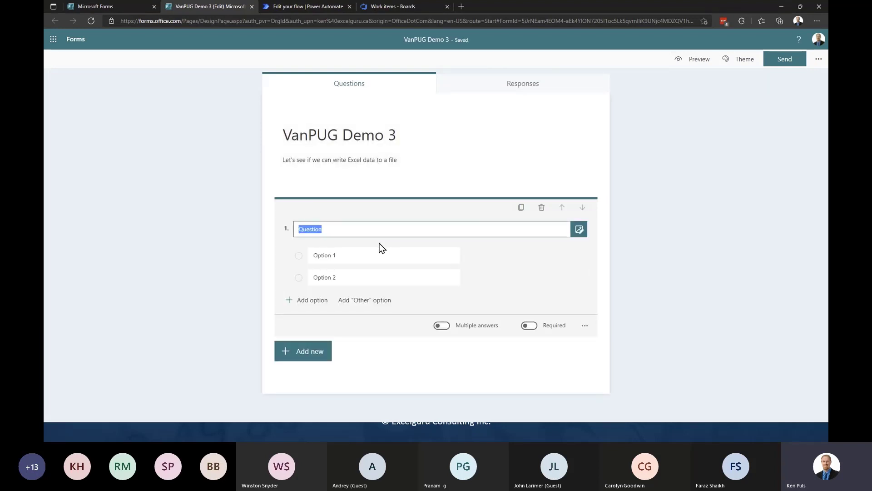
pyautogui.write('Your Excel Ver')
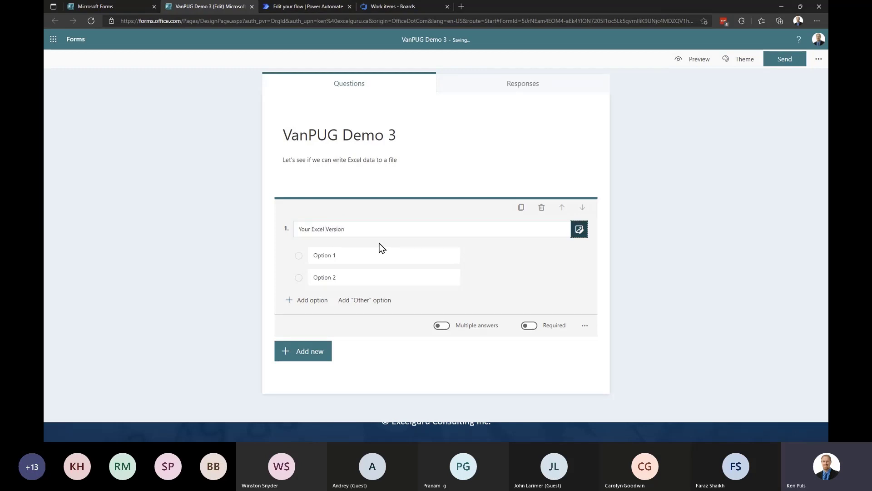
pyautogui.click(358, 255)
pyautogui.write('Of')
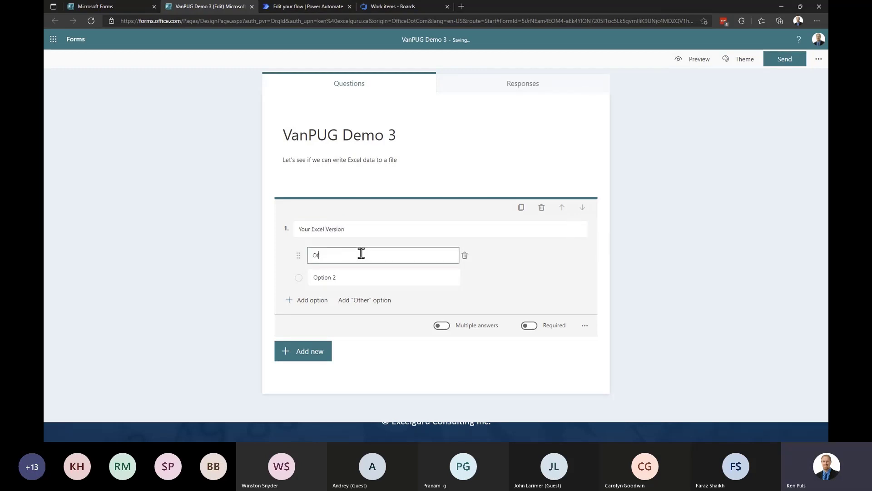
pyautogui.write('fice 365')
pyautogui.press('Tab')
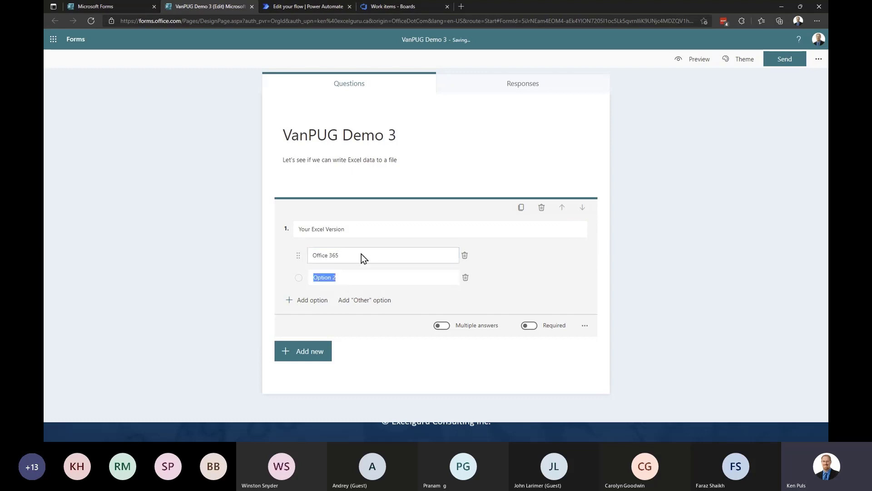
pyautogui.write('Excel')
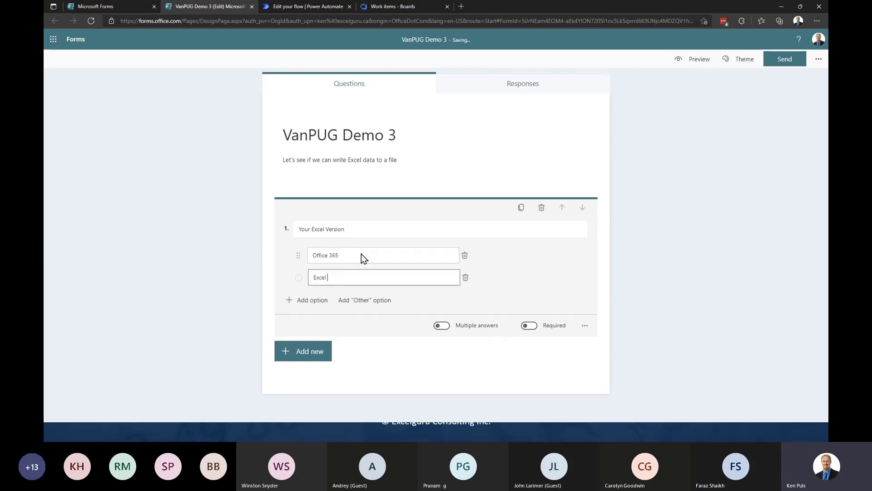
pyautogui.write(' 2021')
pyautogui.press('Tab')
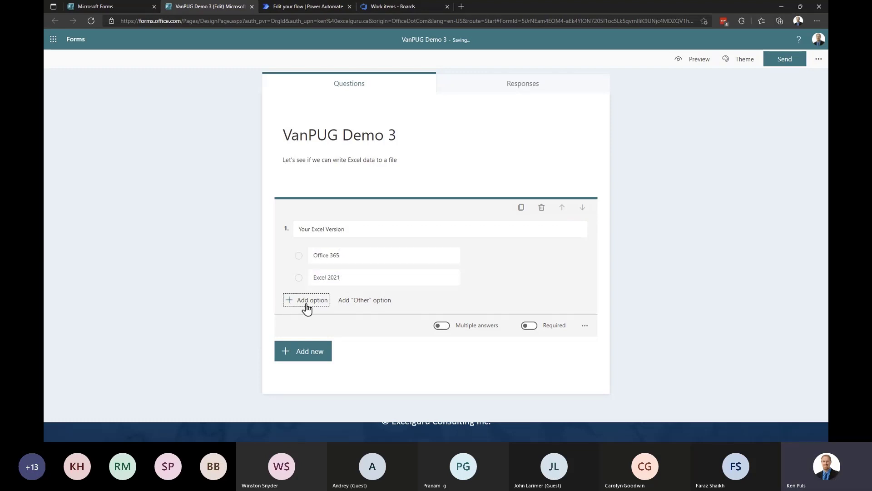
pyautogui.click(308, 300)
pyautogui.write('Excel')
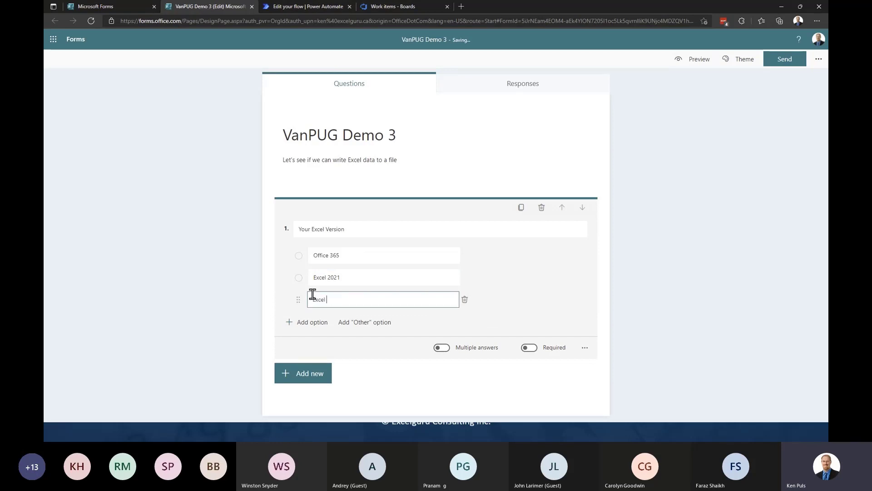
pyautogui.write(' 2019')
pyautogui.press('Return')
pyautogui.write('Excel ')
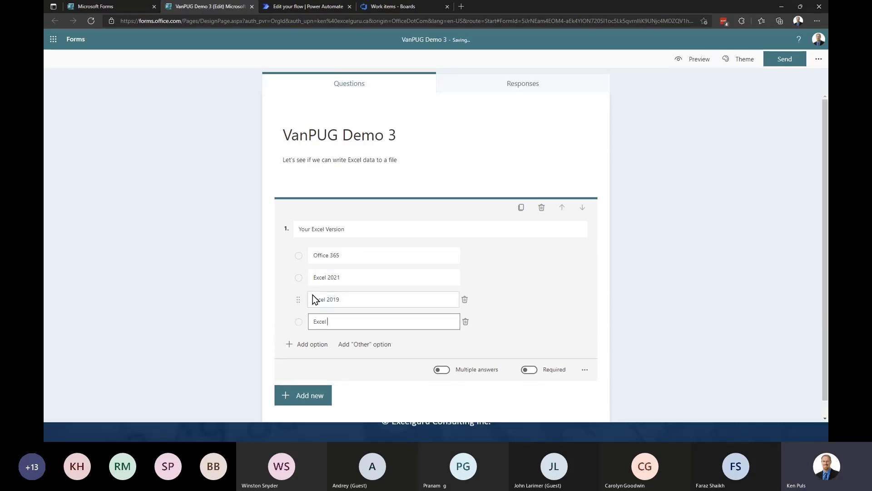
pyautogui.write('2016')
pyautogui.click(354, 344)
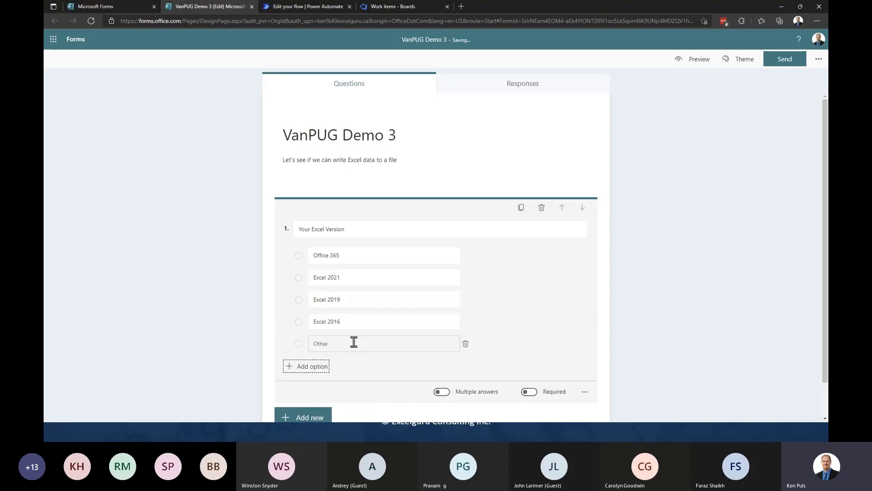
pyautogui.click(535, 392)
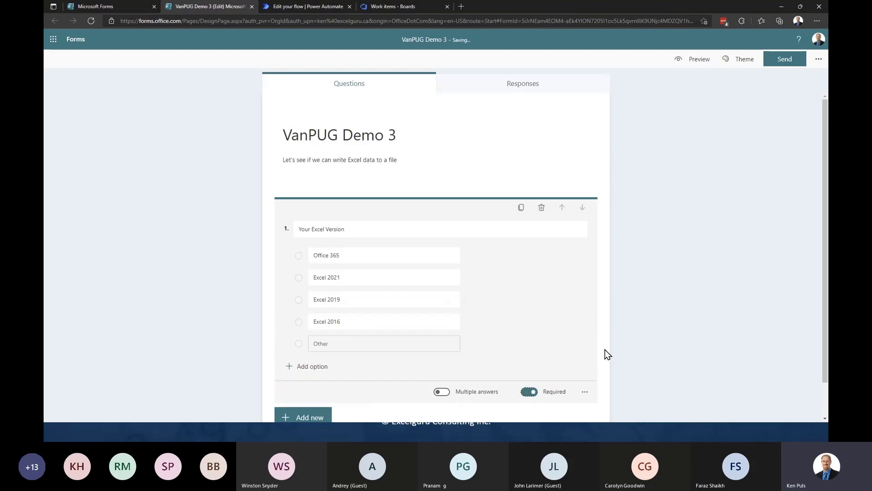
pyautogui.scroll(-1, 590, 331)
# - Add choice question 'Where are you right now?': Canada, United States, Australia, United Kingdom, Other
pyautogui.click(318, 378)
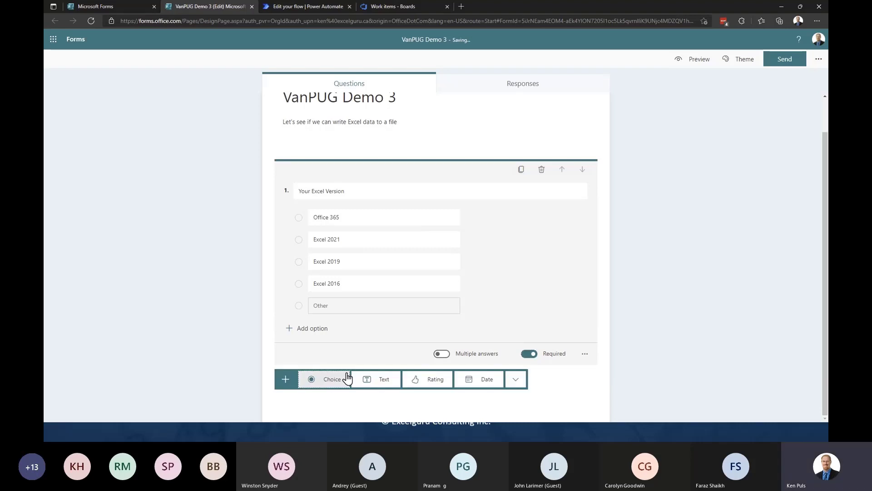
pyautogui.click(332, 380)
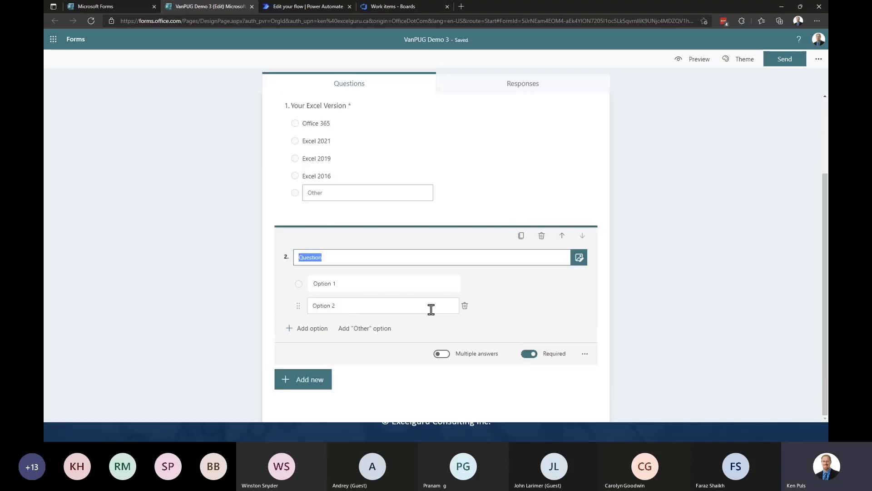
pyautogui.write('W')
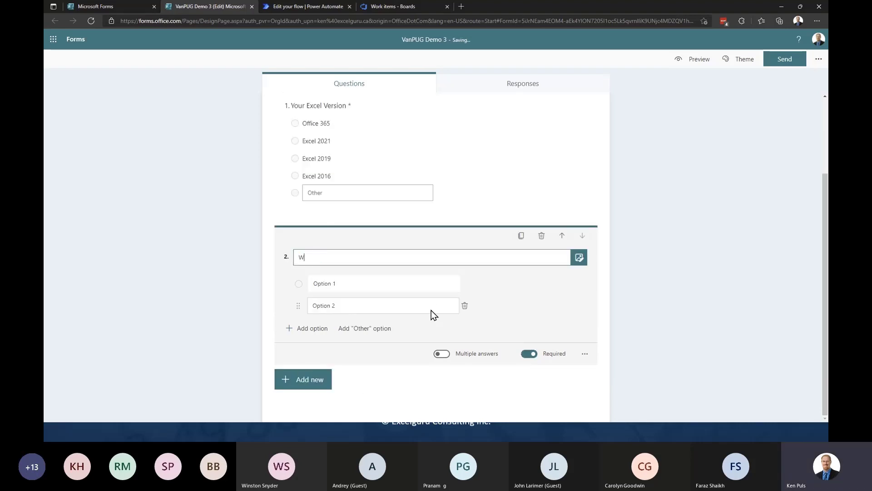
pyautogui.write('here are you right now?')
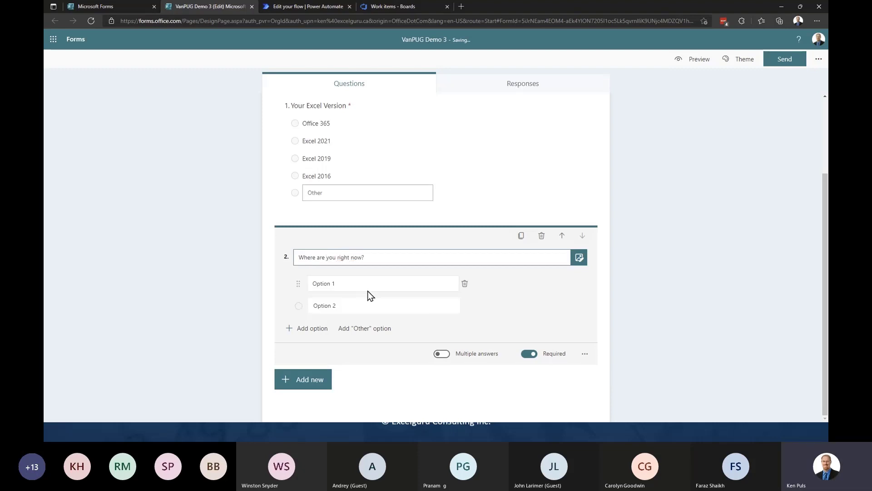
pyautogui.click(347, 283)
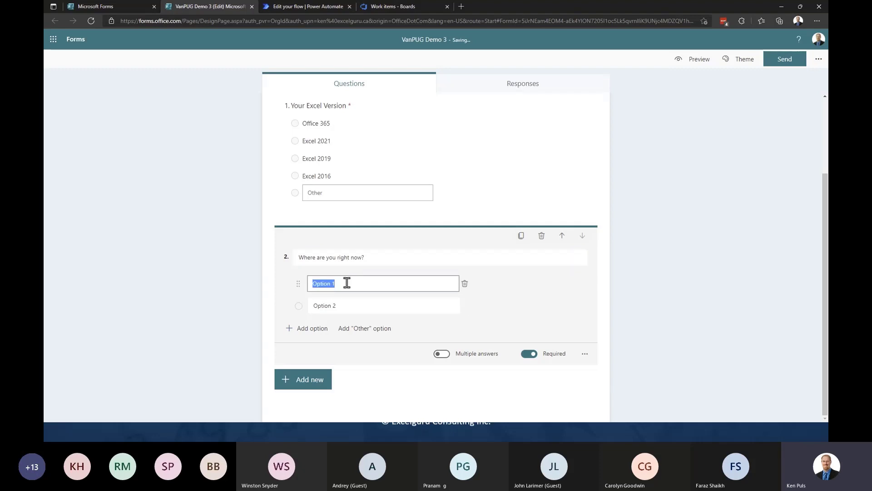
pyautogui.write('Canada')
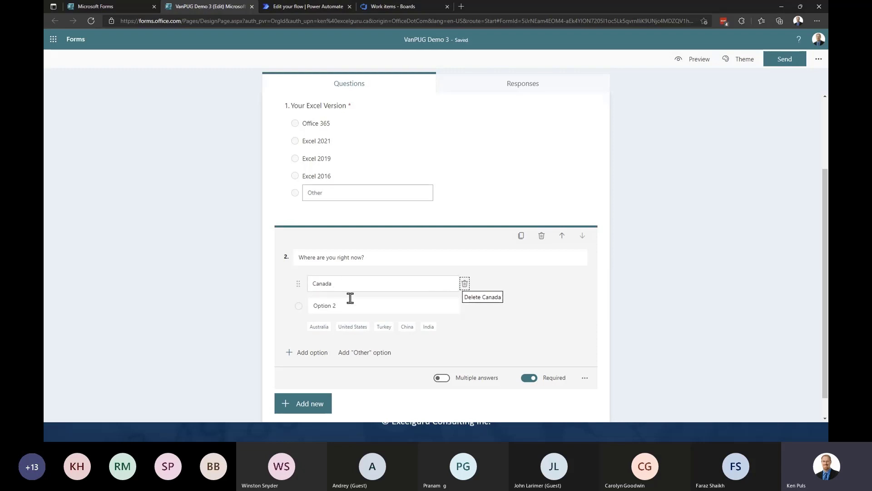
pyautogui.click(353, 327)
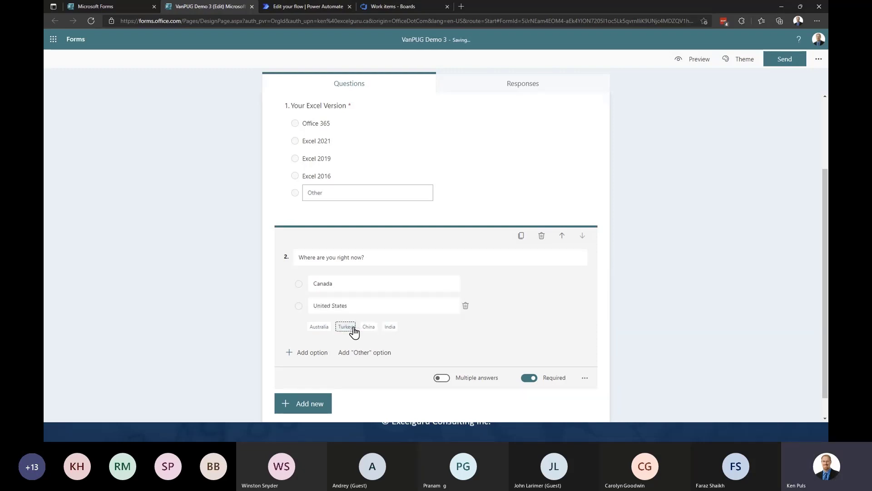
pyautogui.click(319, 327)
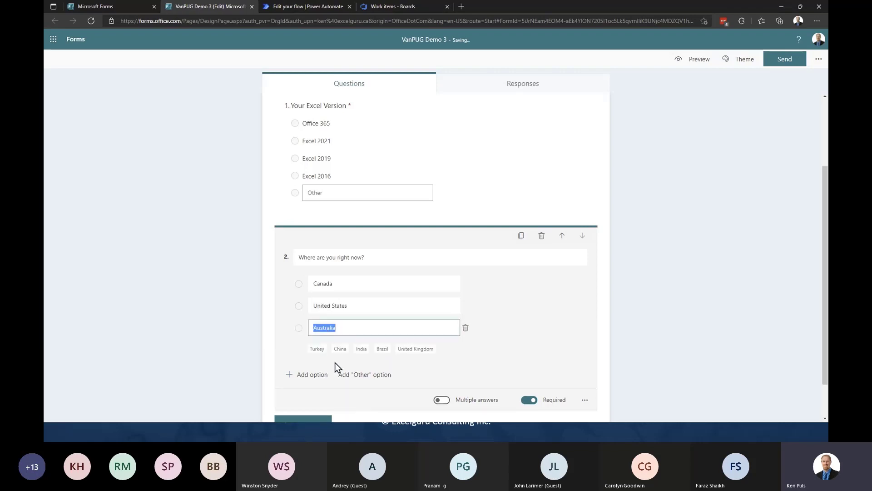
pyautogui.click(415, 349)
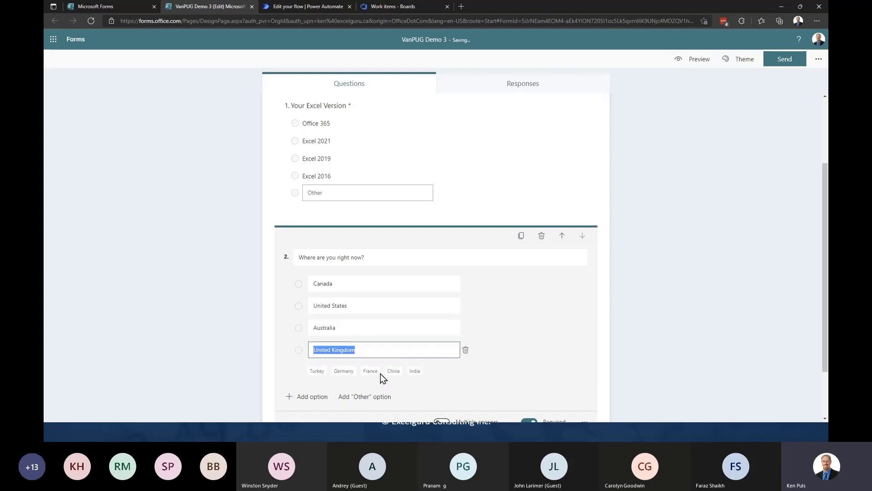
pyautogui.click(366, 399)
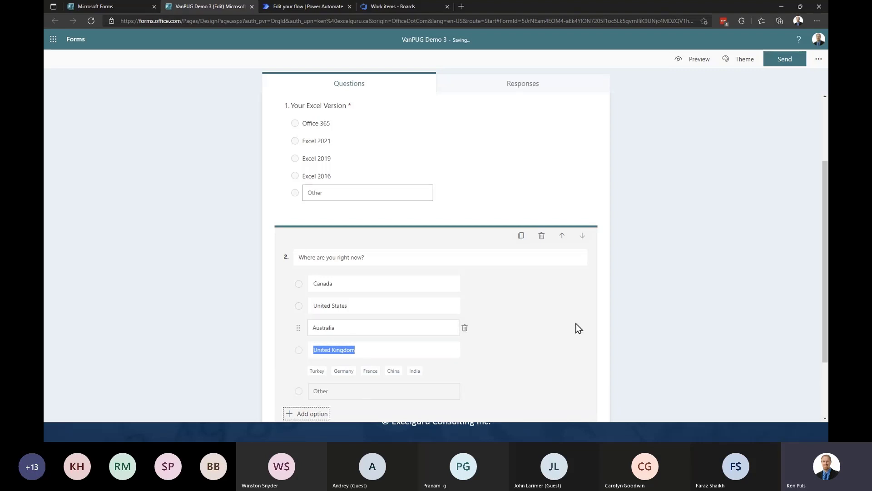
pyautogui.scroll(-2, 576, 323)
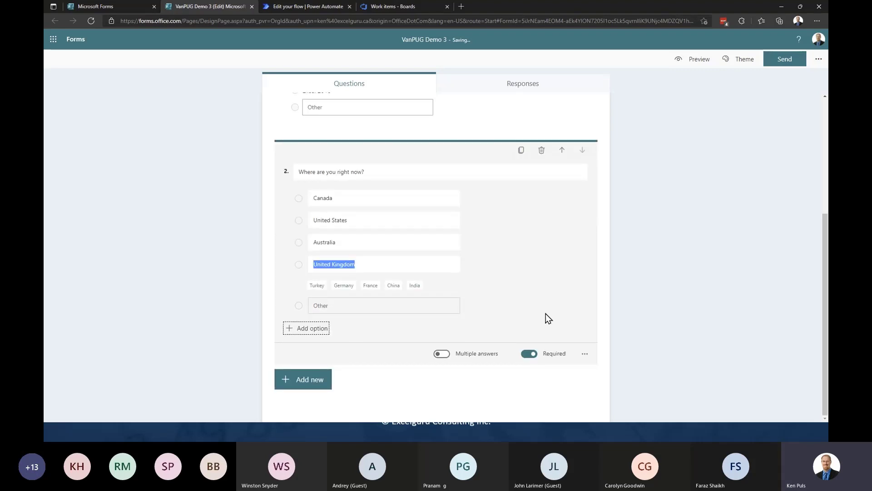
pyautogui.click(605, 256)
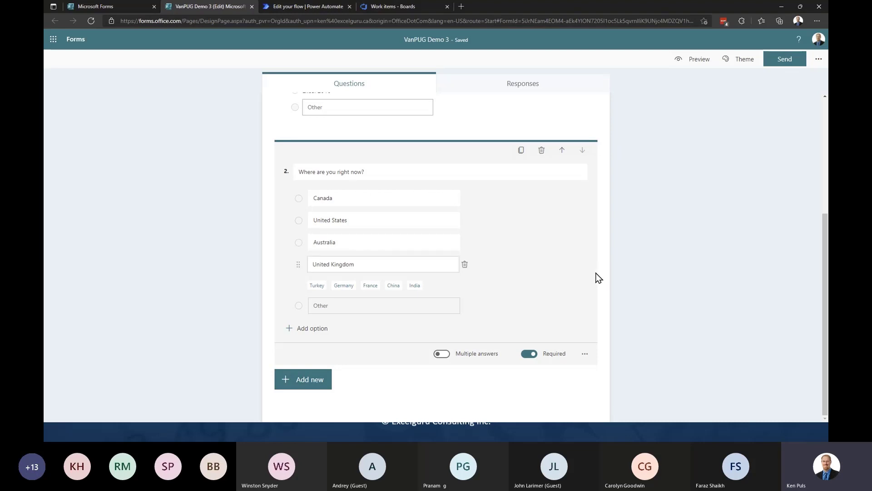
pyautogui.click(643, 246)
pyautogui.scroll(2, 661, 252)
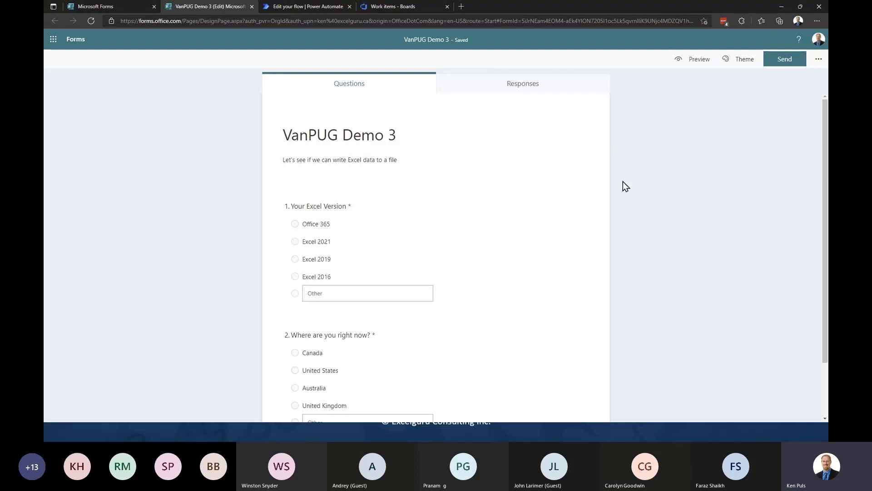
# - Create automated flow 'VanPUG Demo 3' triggered by new responses to the VanPUG Demo 3 form
pyautogui.click(302, 7)
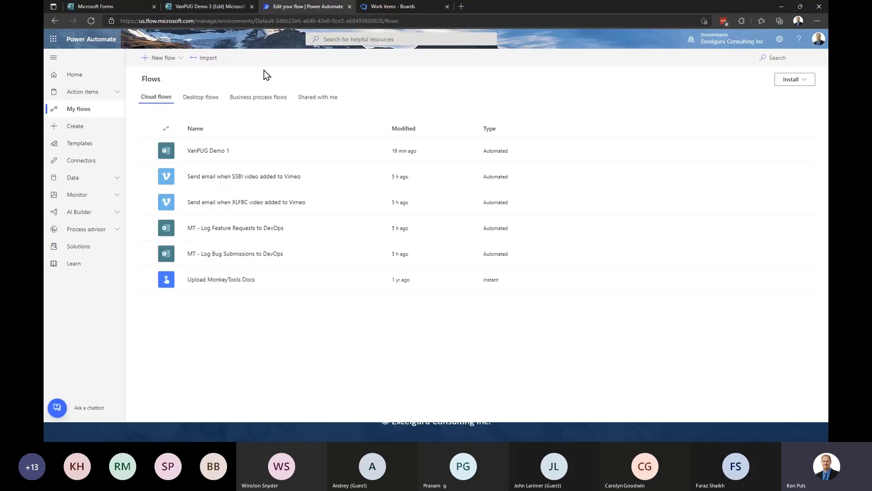
pyautogui.click(80, 127)
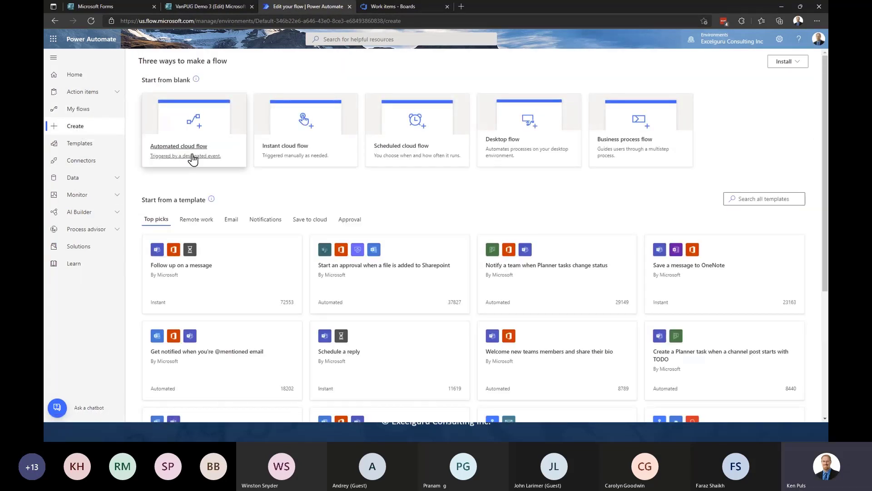
pyautogui.click(195, 152)
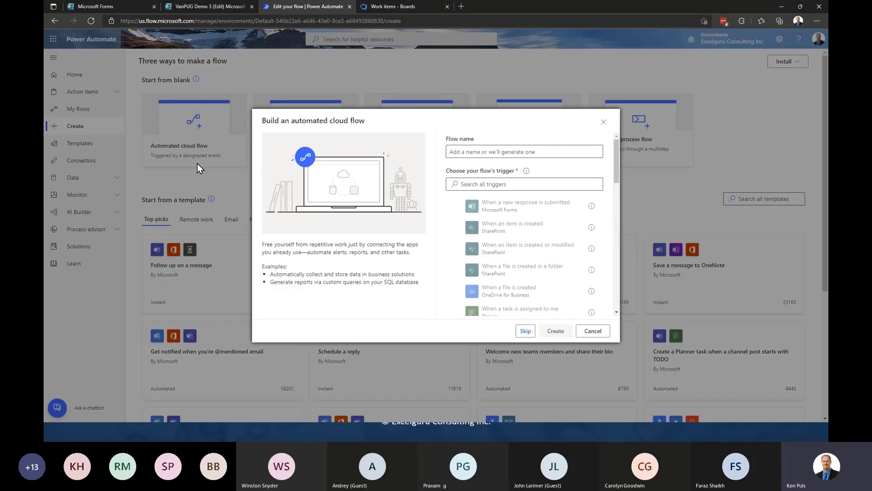
pyautogui.click(471, 151)
pyautogui.write('Van')
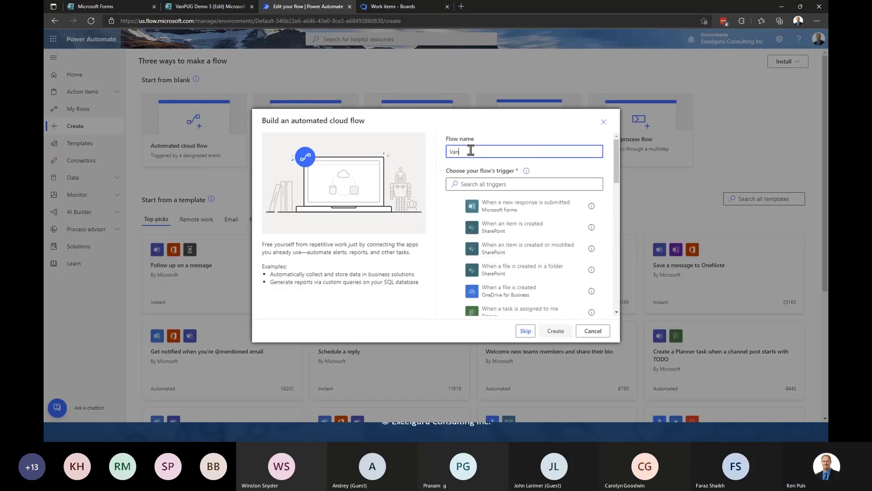
pyautogui.write('Pug')
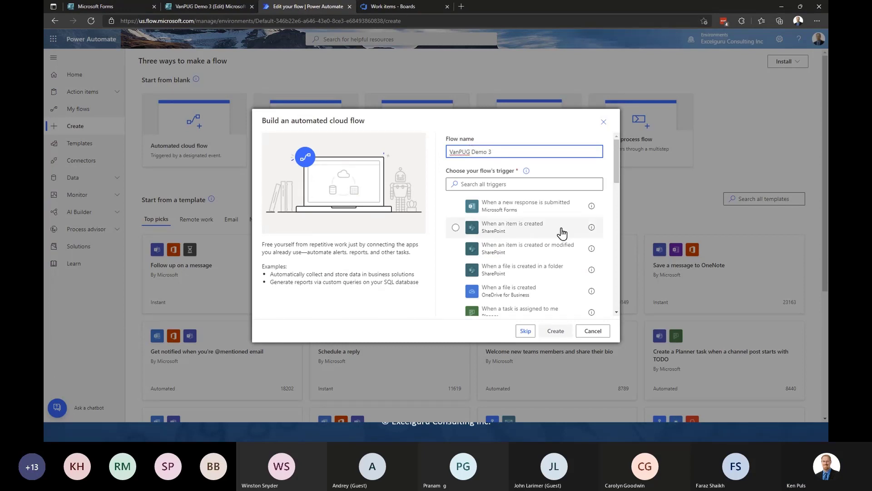
pyautogui.click(544, 207)
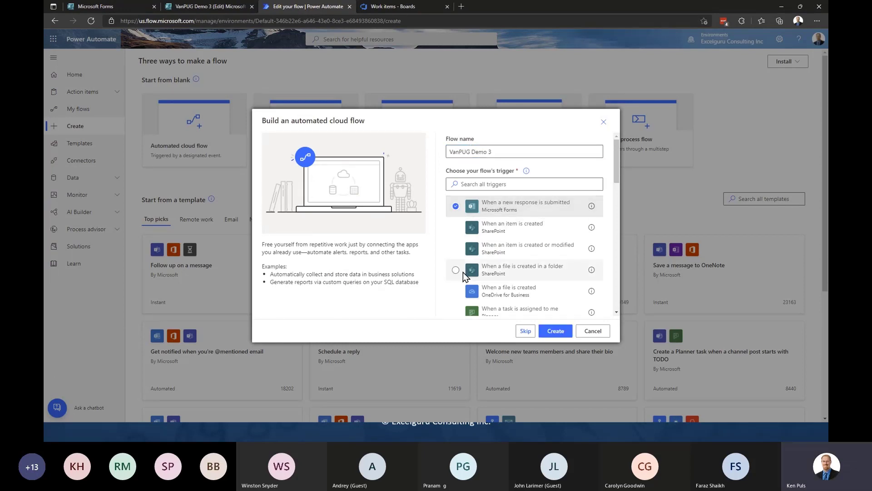
pyautogui.click(555, 331)
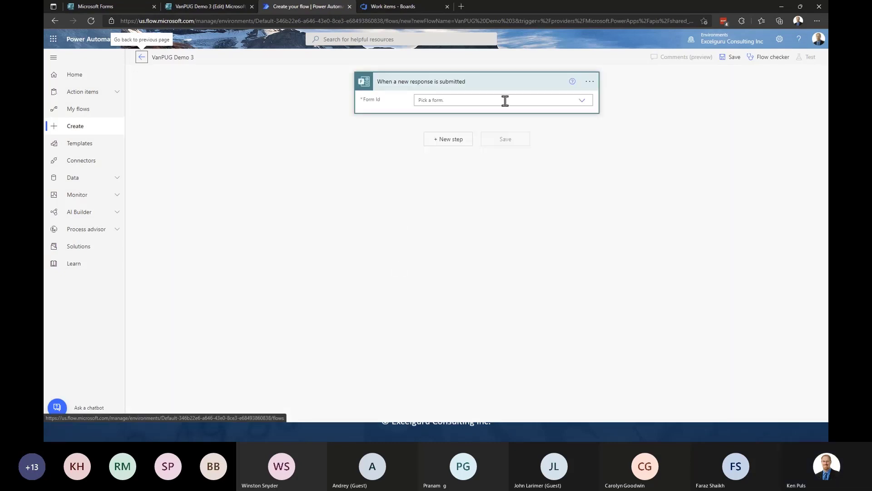
pyautogui.click(582, 101)
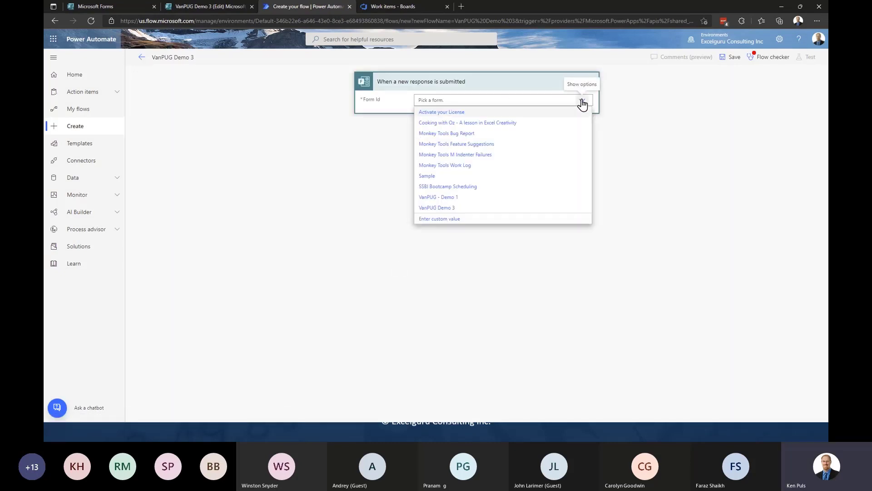
pyautogui.click(445, 209)
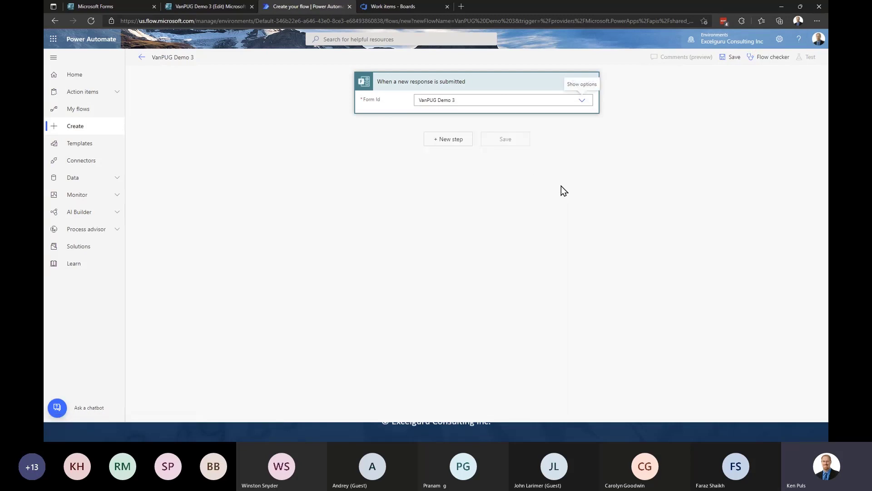
# - Add a Get response details step using form VanPUG Demo 3 and the trigger's Response Id
pyautogui.click(450, 144)
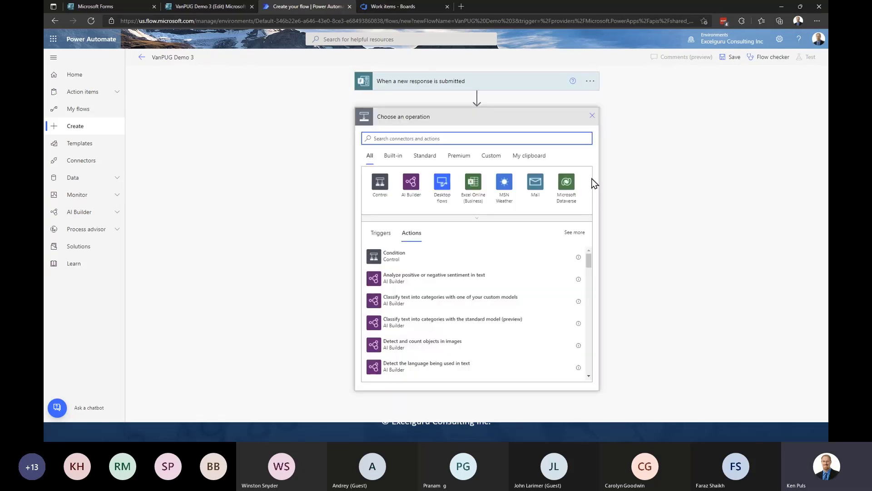
pyautogui.write('form')
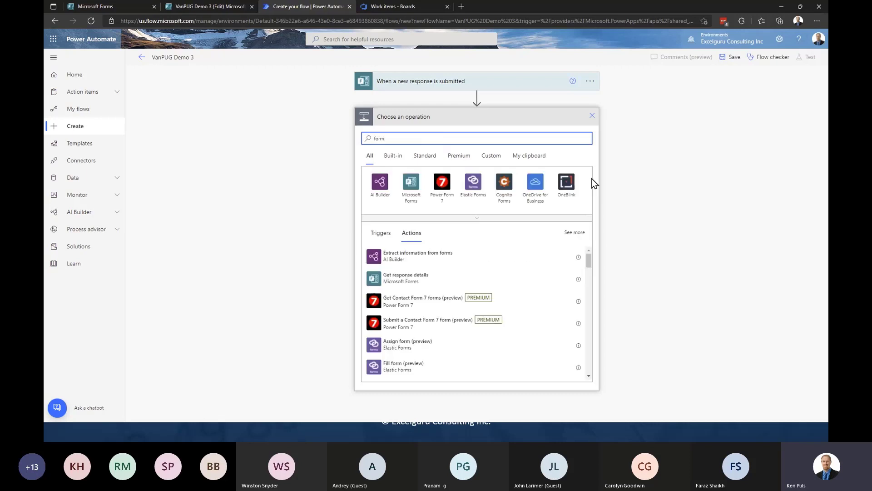
pyautogui.click(417, 278)
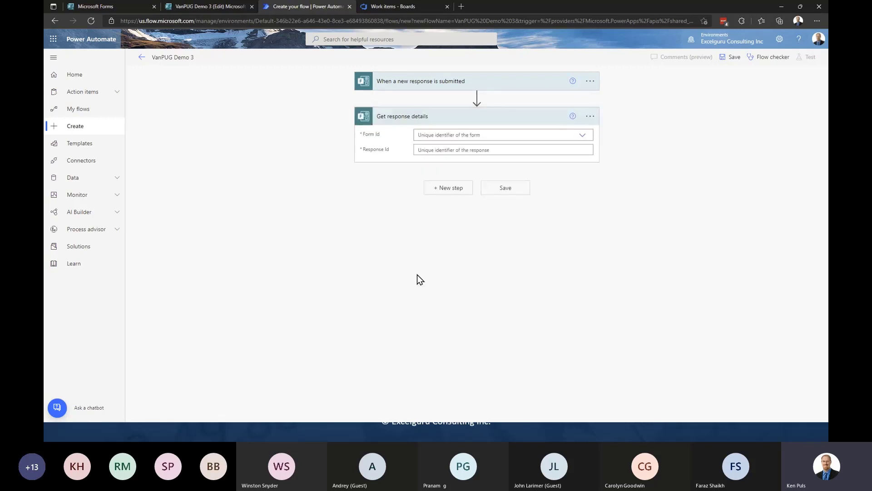
pyautogui.click(581, 136)
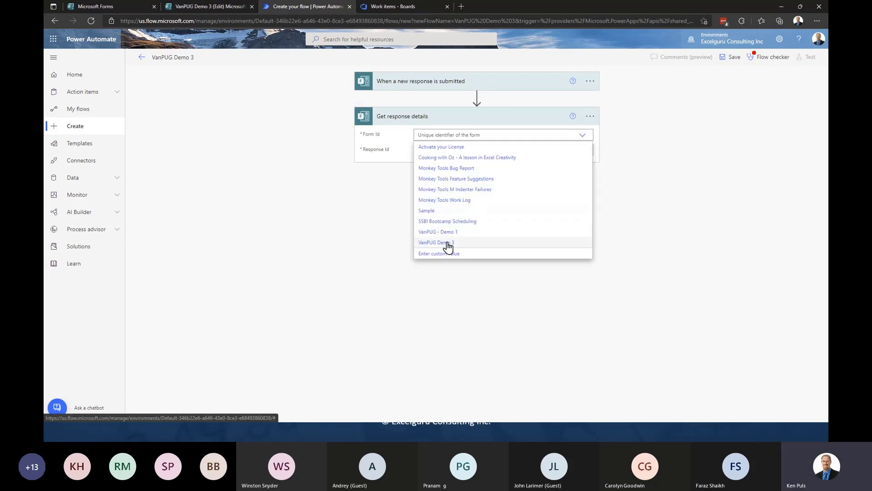
pyautogui.click(448, 243)
pyautogui.click(479, 150)
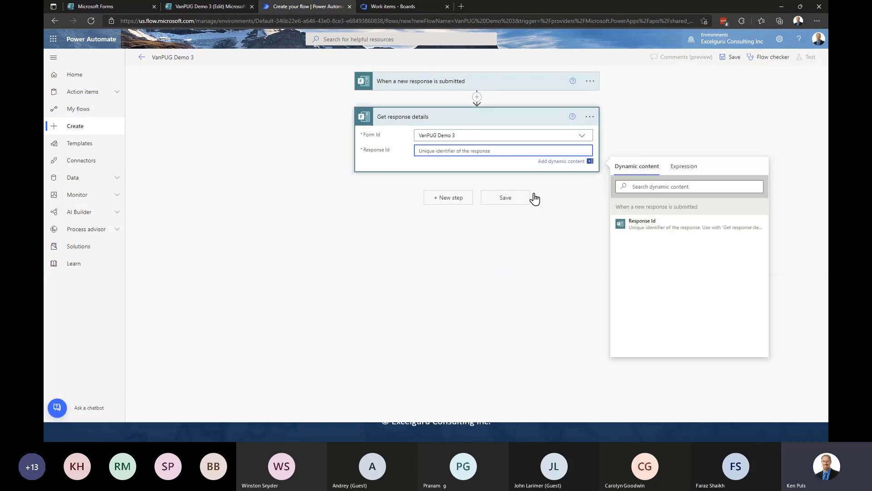
pyautogui.click(641, 226)
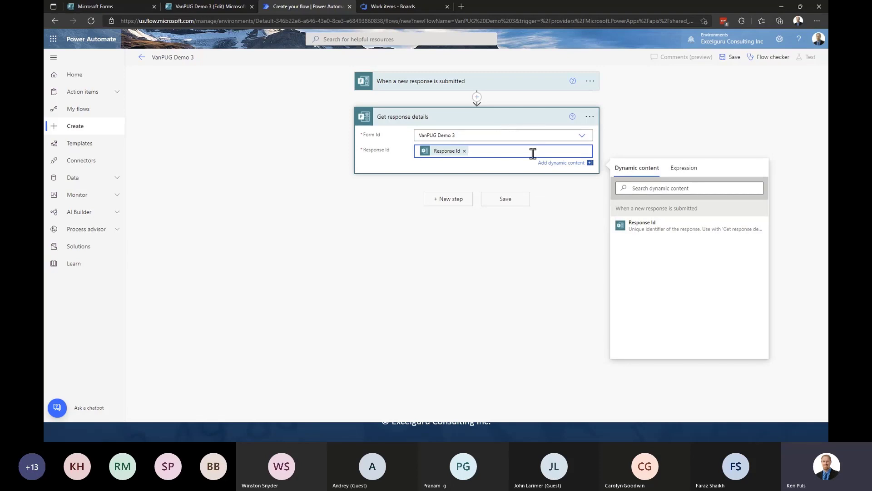
pyautogui.click(395, 248)
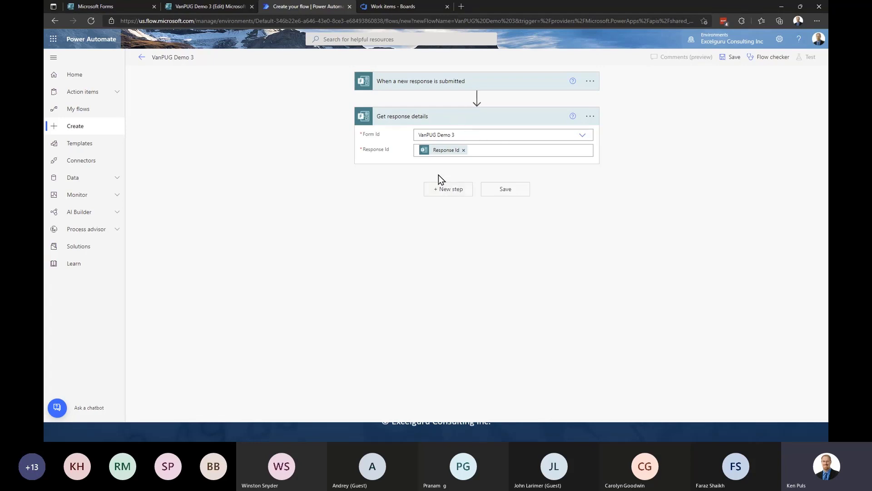
# - Add an Excel 'Add a row into a table' action as the third flow step
pyautogui.click(441, 190)
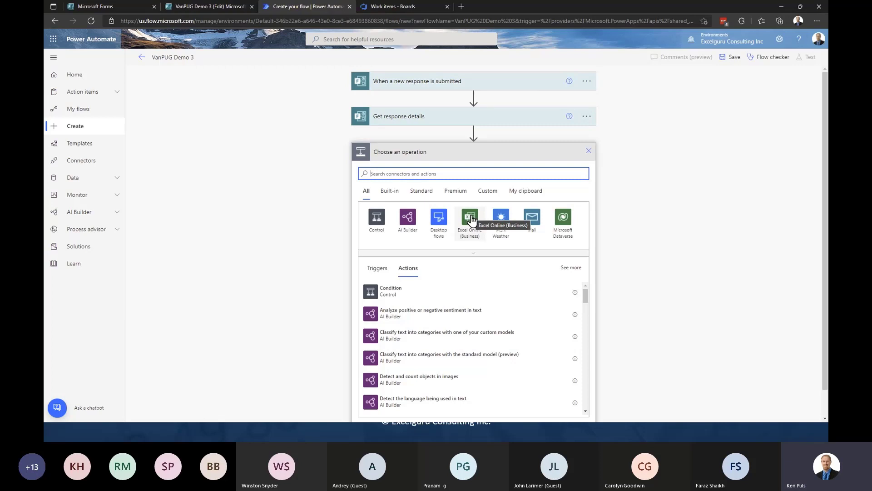
pyautogui.write('excel')
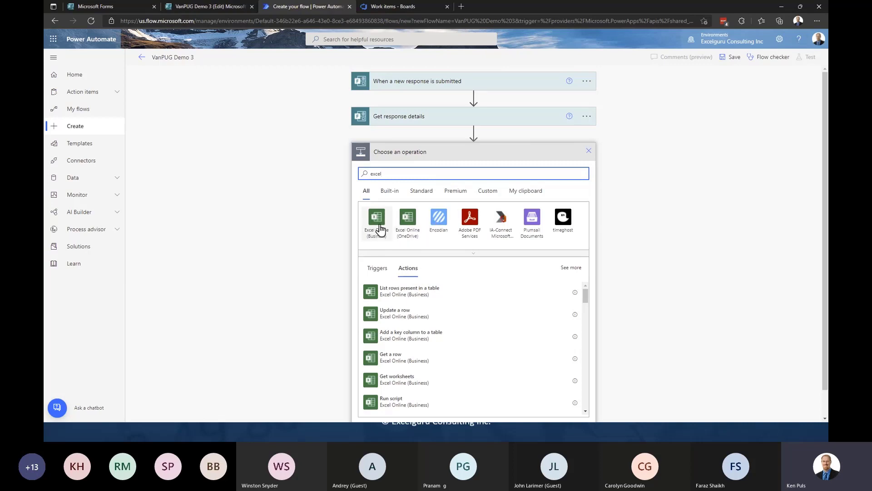
pyautogui.scroll(-3, 553, 301)
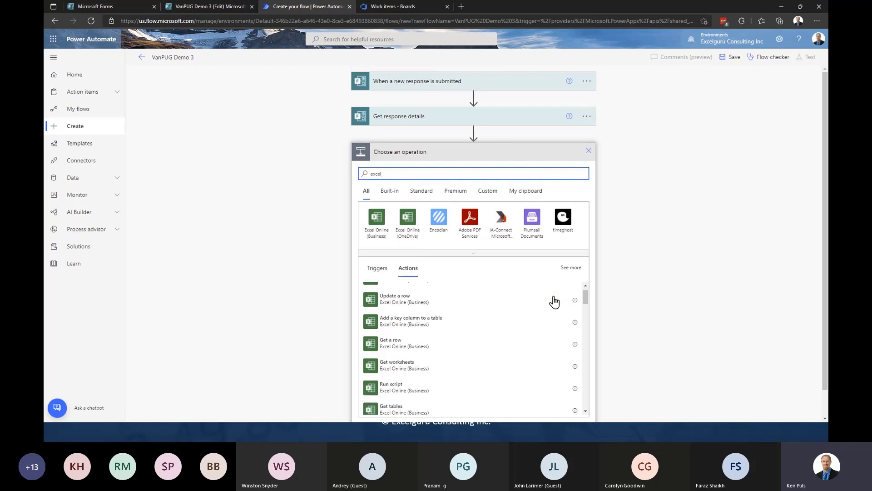
pyautogui.scroll(-1, 473, 305)
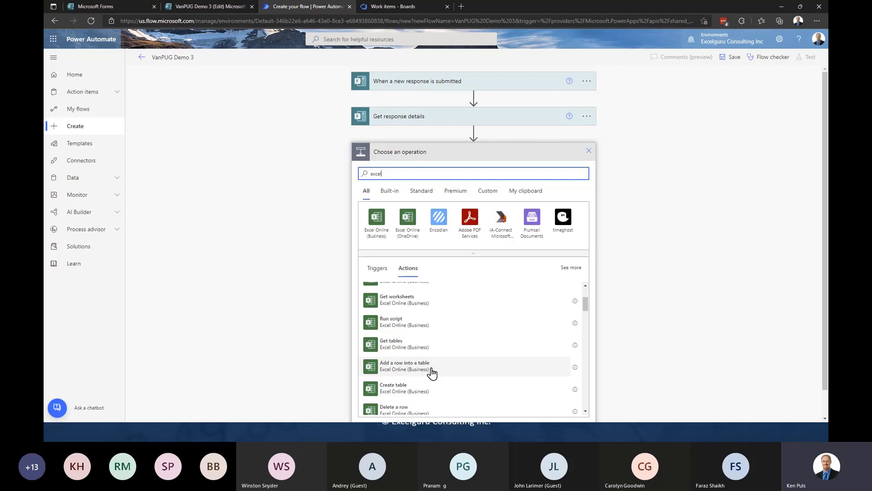
pyautogui.click(423, 369)
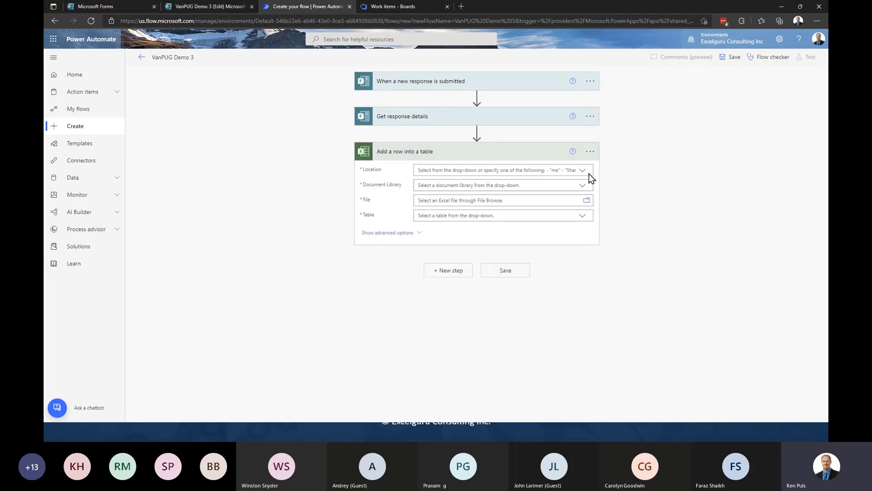
# - Set the action's location to Group - Courses and its library to Documents
pyautogui.click(584, 171)
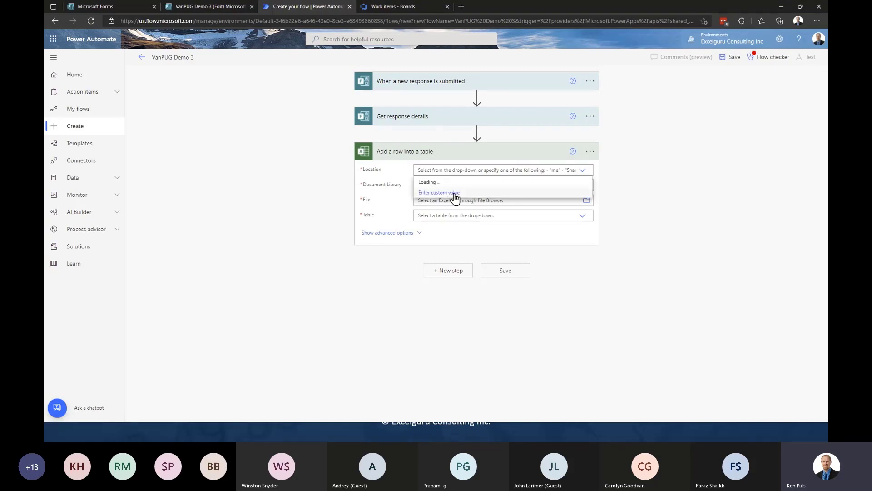
pyautogui.scroll(-10, 479, 224)
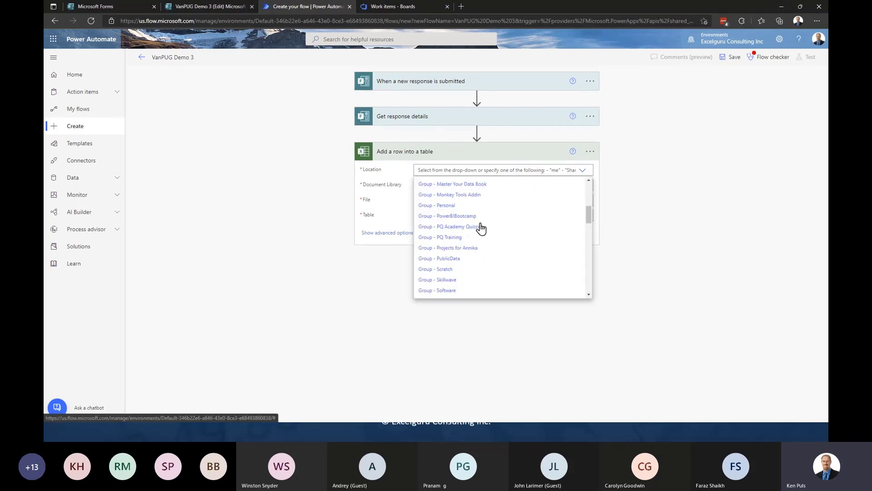
pyautogui.click(447, 237)
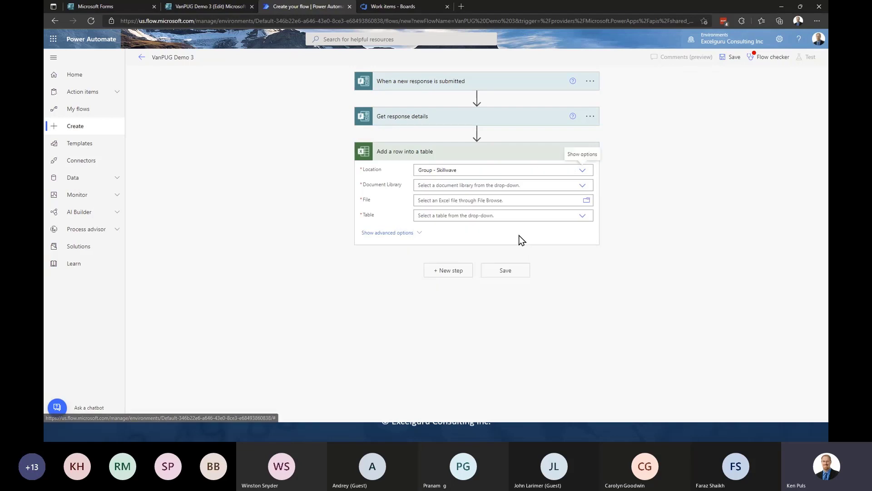
pyautogui.click(582, 172)
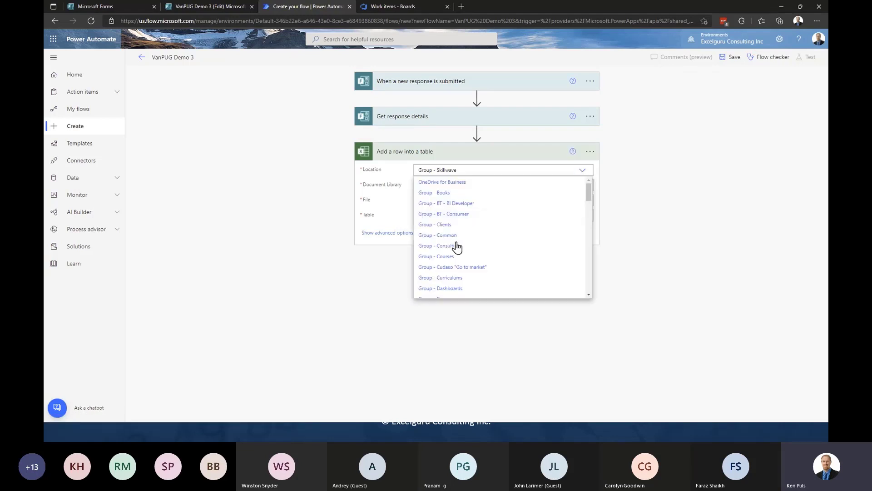
pyautogui.click(447, 256)
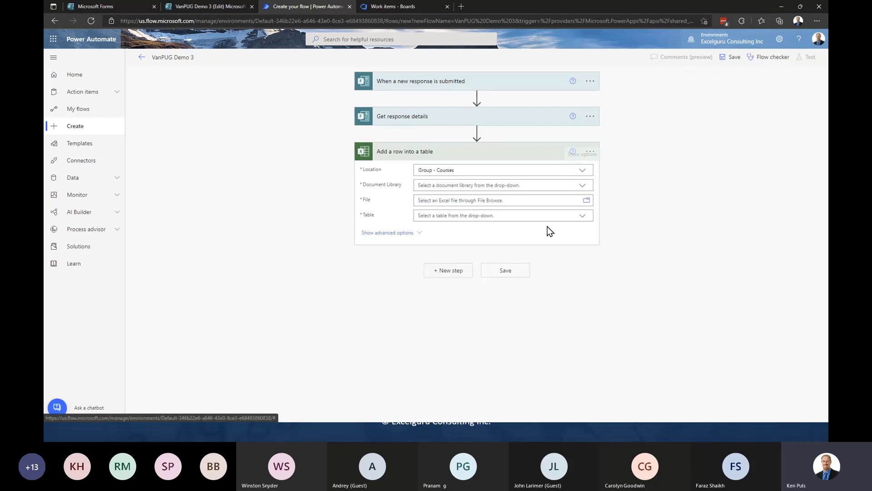
pyautogui.click(583, 186)
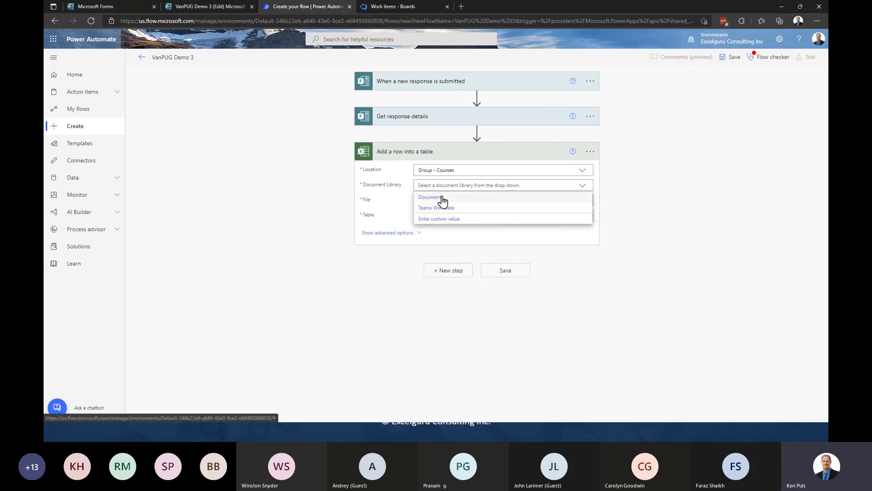
pyautogui.click(444, 197)
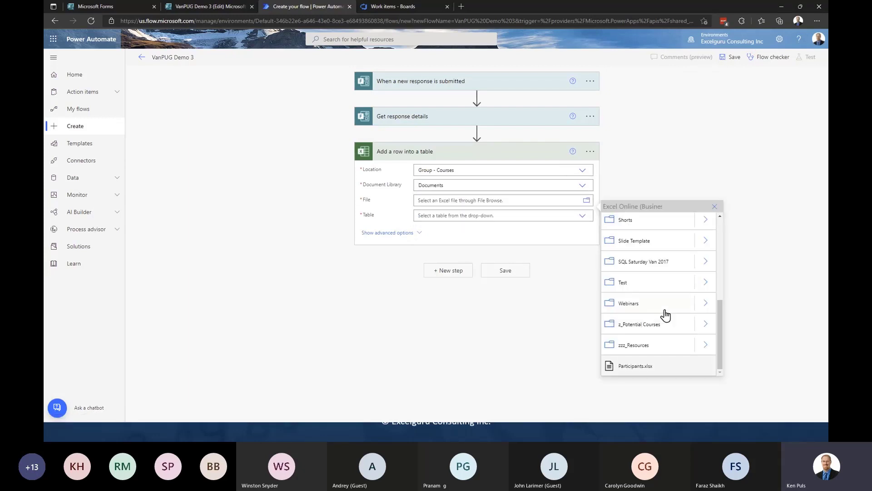
# - Choose VanPUG Demo 3.xlsx from Keynotes > Working with Forms as the file
pyautogui.moveTo(721, 311); pyautogui.dragTo(720, 269)
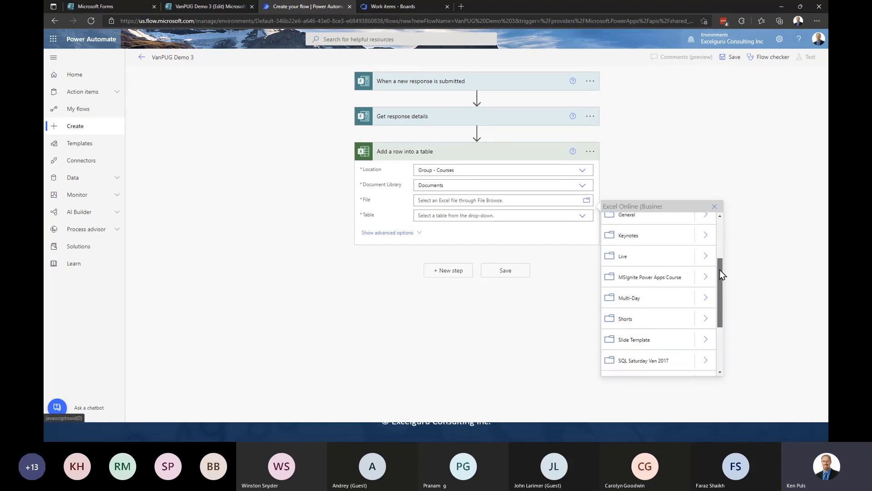
pyautogui.click(703, 243)
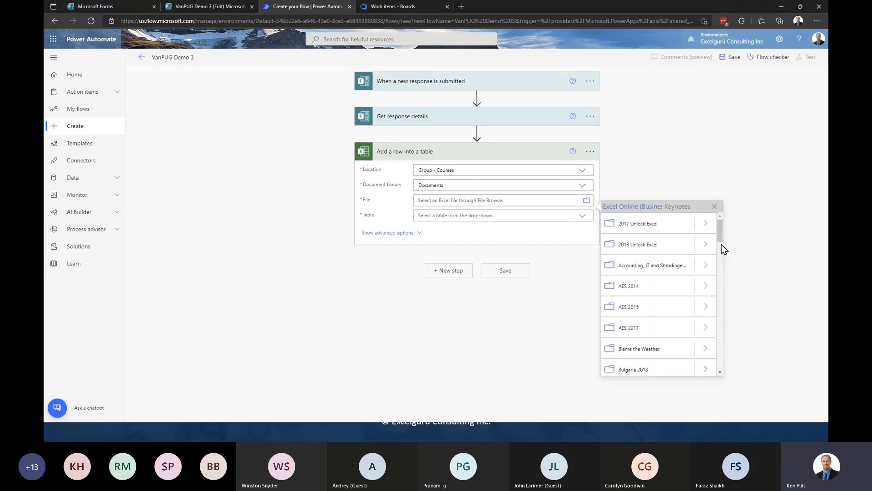
pyautogui.moveTo(720, 235); pyautogui.dragTo(720, 369)
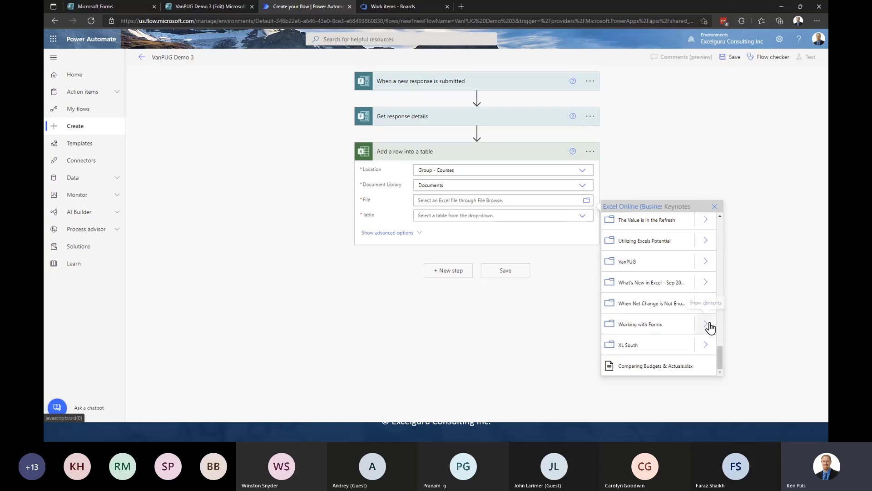
pyautogui.click(707, 323)
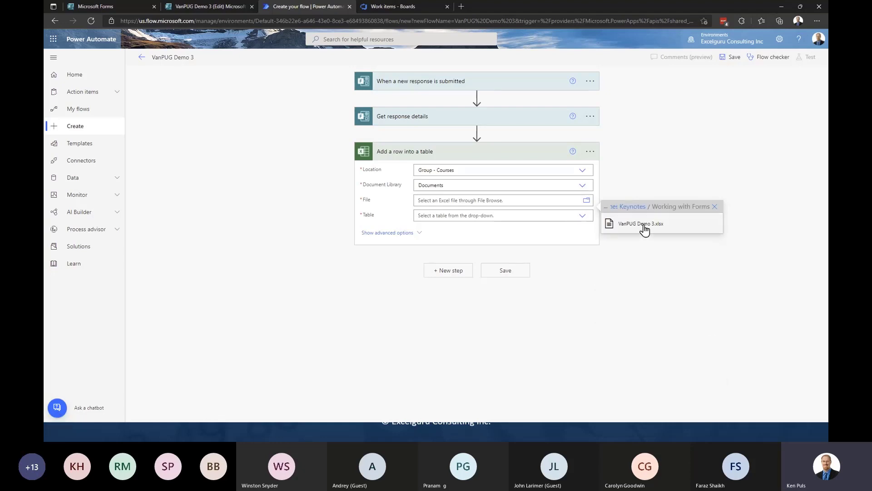
pyautogui.click(644, 225)
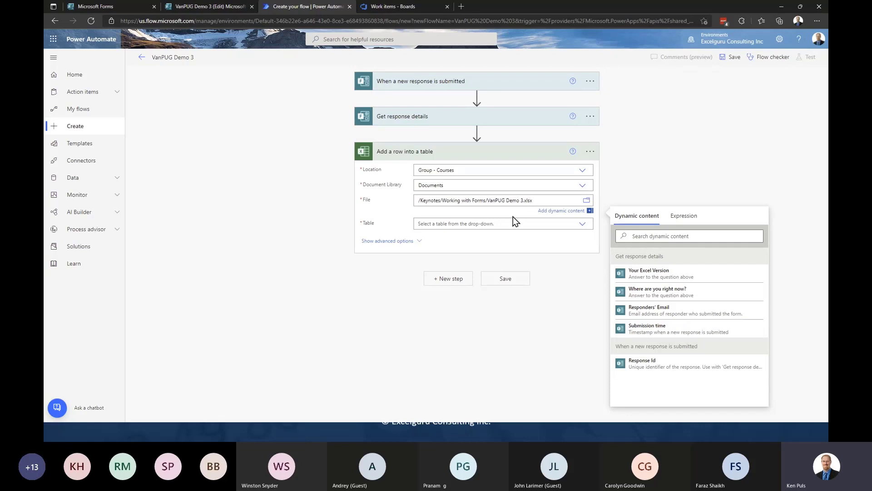
# - Target the Data table, mapping ID to Response Id and Submission Time to submission time
pyautogui.click(582, 223)
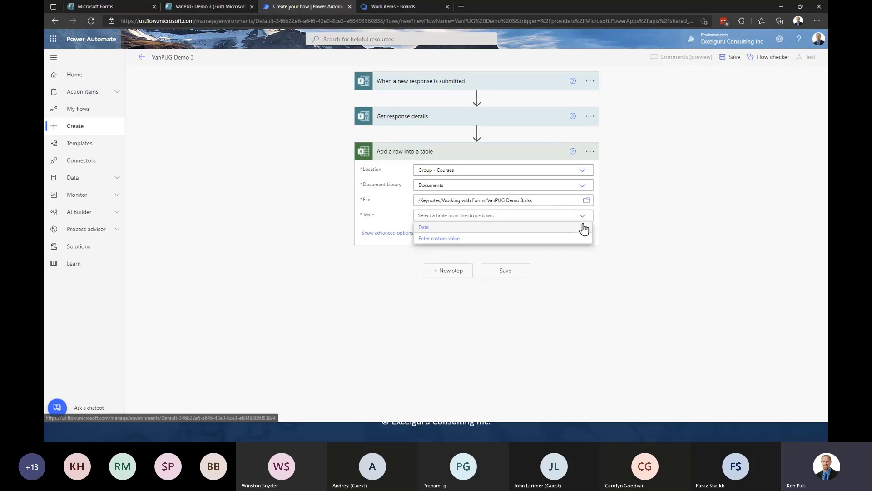
pyautogui.click(426, 228)
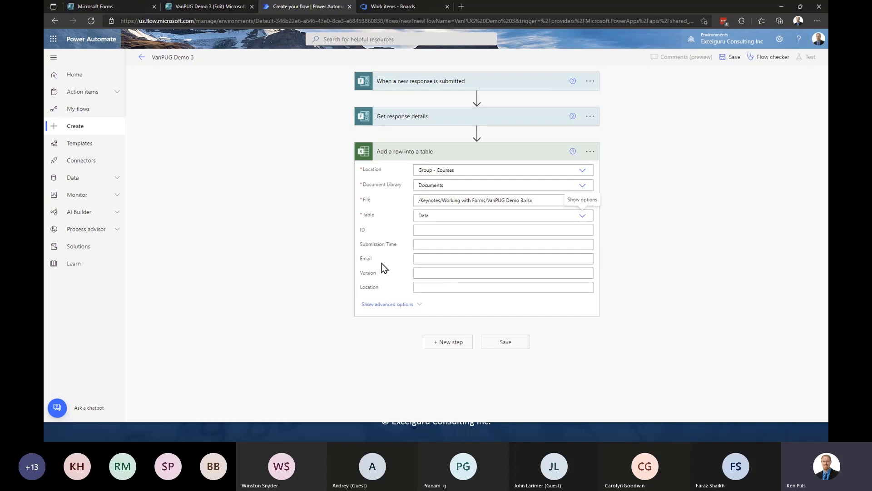
pyautogui.click(441, 230)
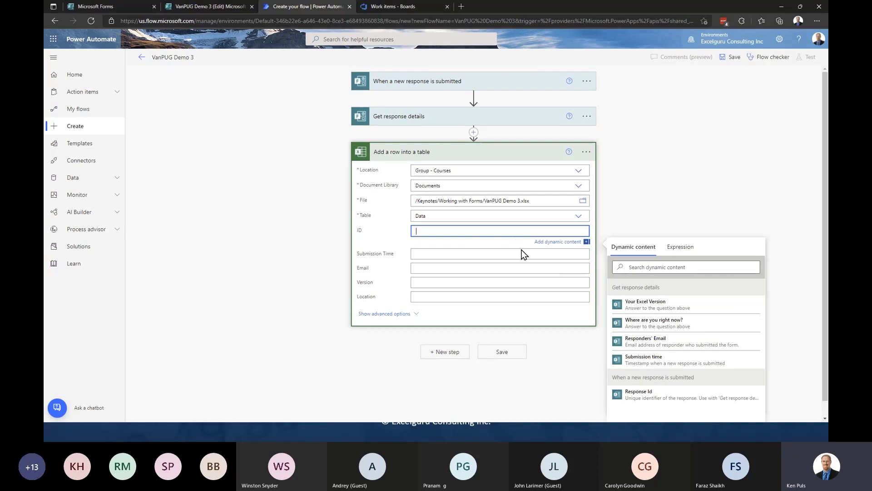
pyautogui.click(638, 394)
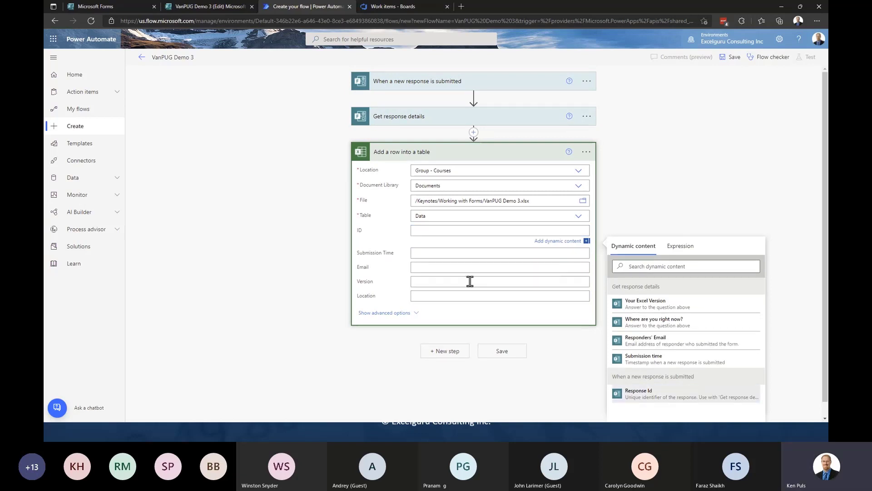
pyautogui.click(665, 403)
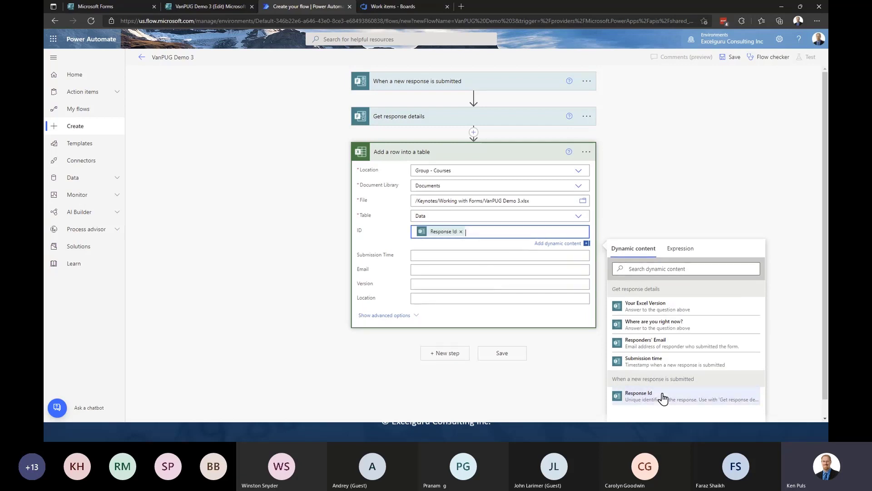
pyautogui.click(456, 255)
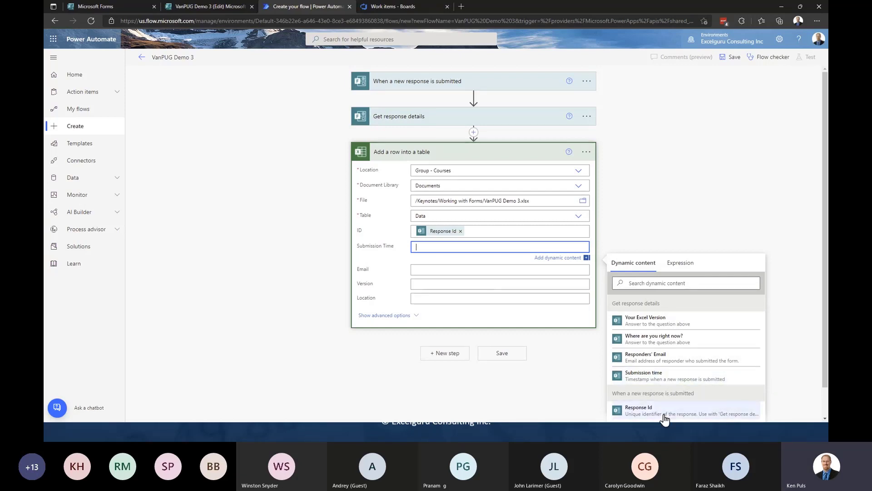
pyautogui.click(671, 384)
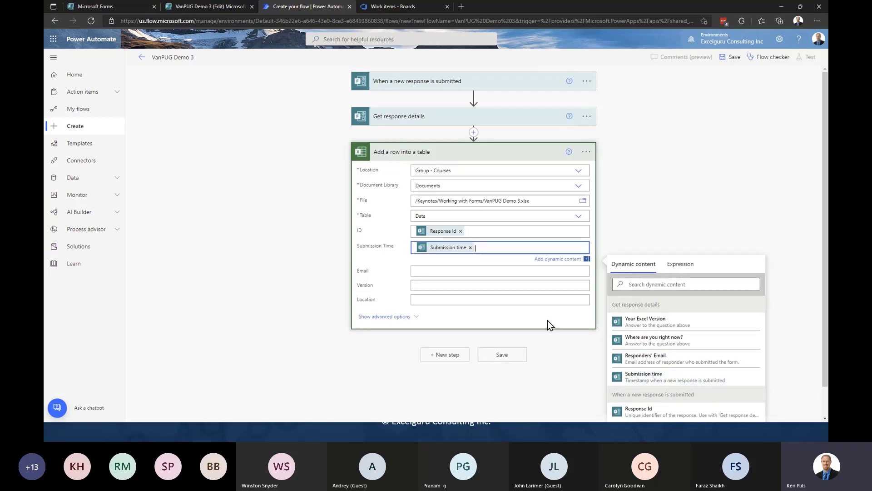
# - Map Email, Version and Location to the matching form responses and save the flow
pyautogui.click(447, 269)
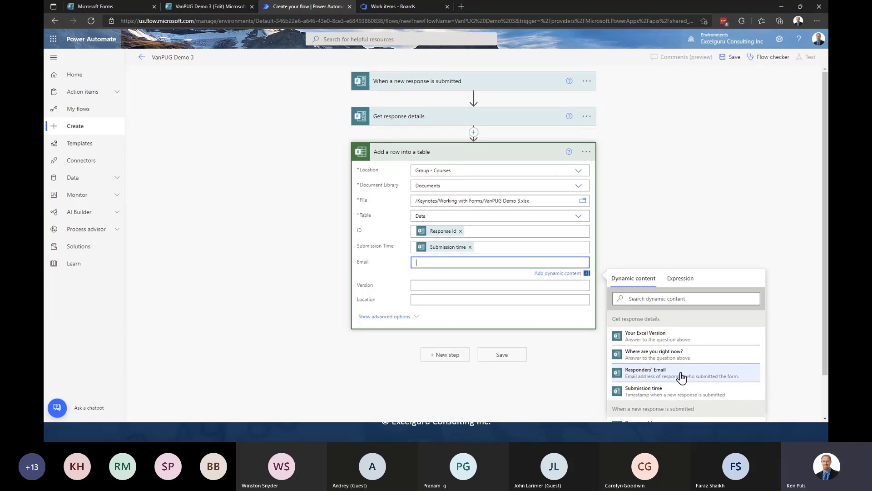
pyautogui.click(682, 377)
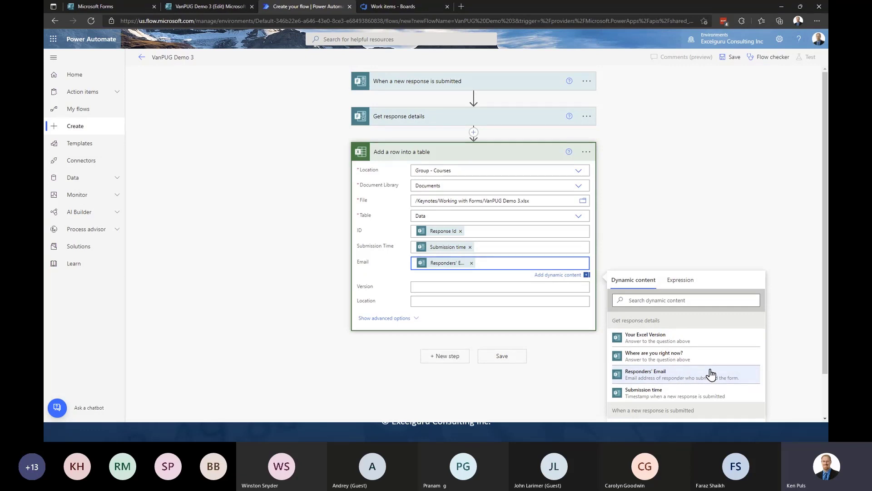
pyautogui.click(478, 288)
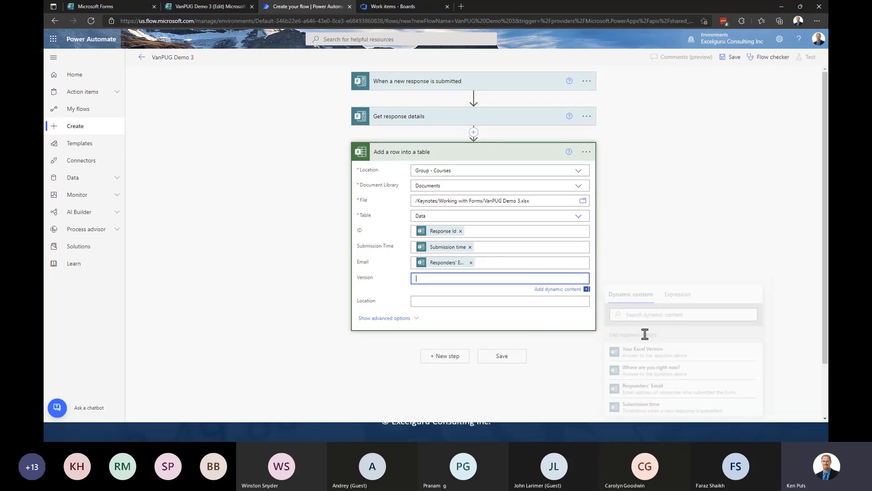
pyautogui.click(645, 351)
pyautogui.click(455, 295)
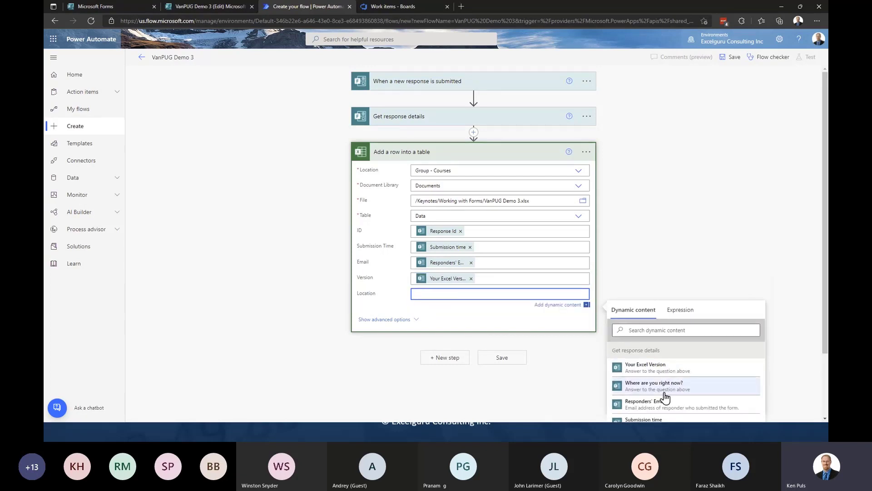
pyautogui.click(664, 387)
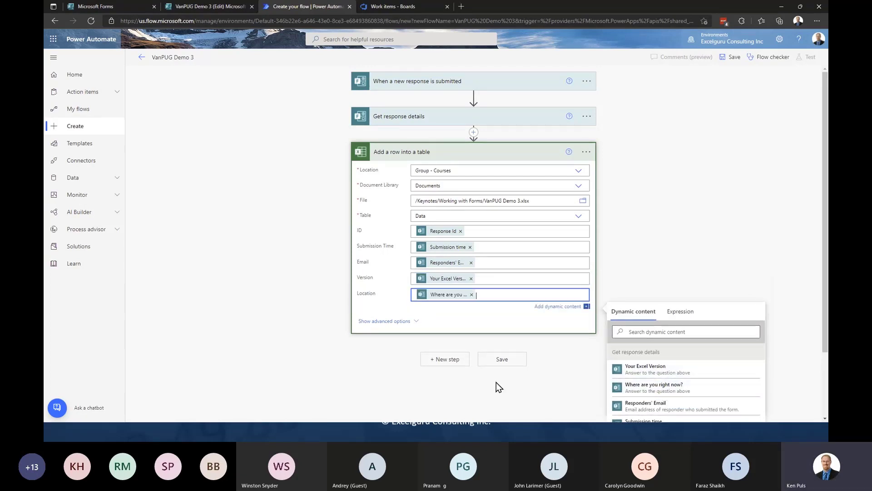
pyautogui.click(686, 238)
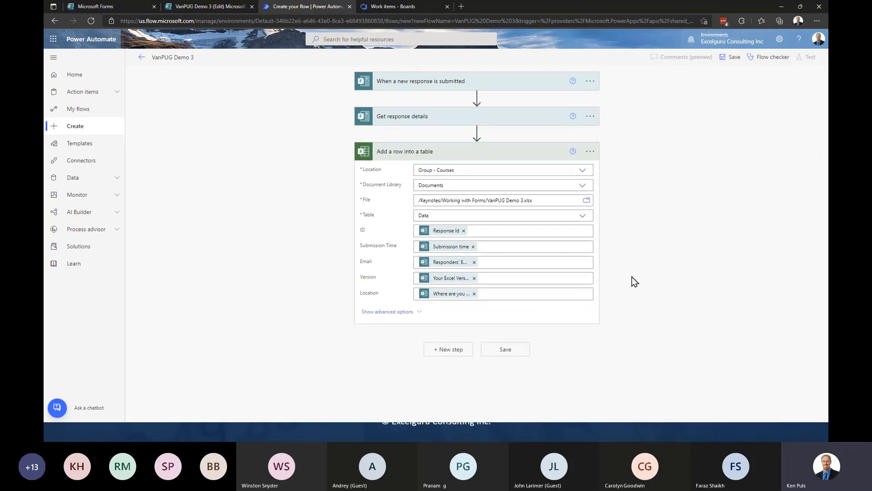
pyautogui.click(522, 348)
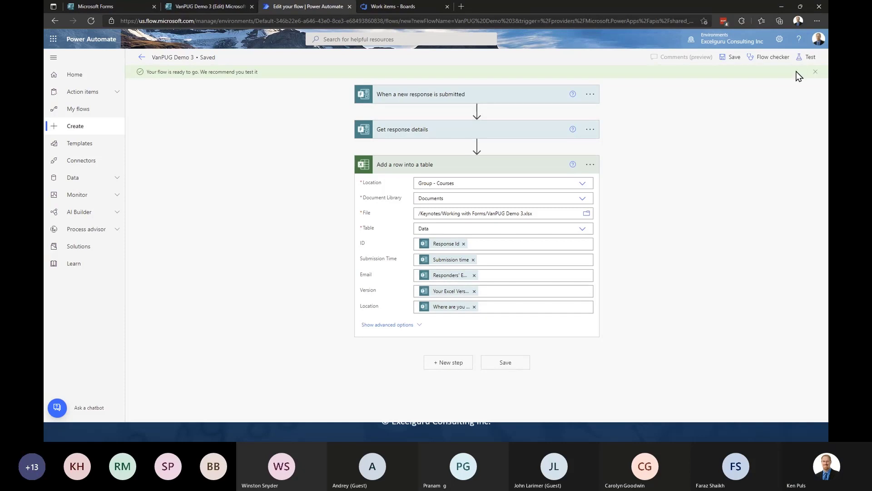
# - Start a manual test of the flow
pyautogui.click(806, 56)
pyautogui.click(704, 78)
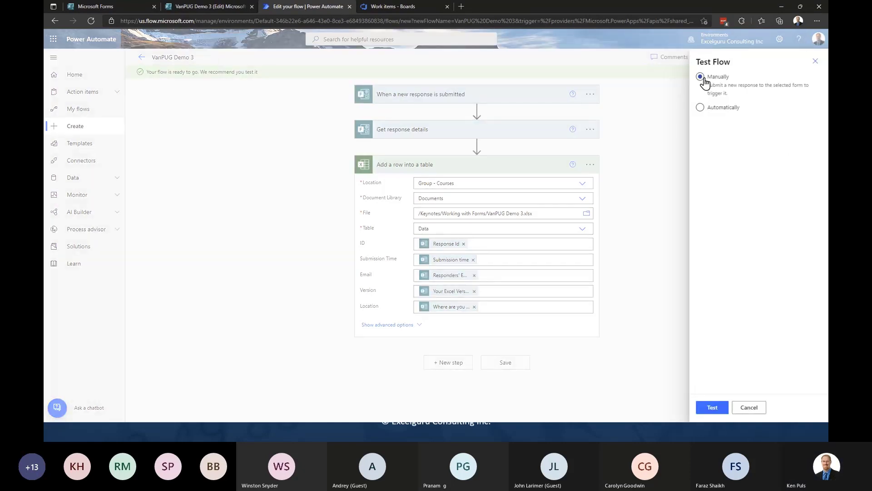
pyautogui.click(704, 406)
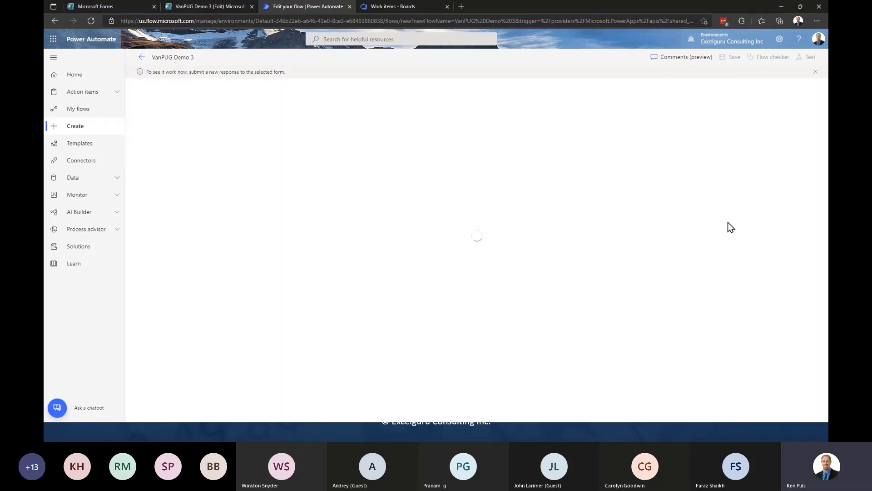
# - Submit a preview response of Office 365 and Canada, then return to the flow run
pyautogui.click(219, 6)
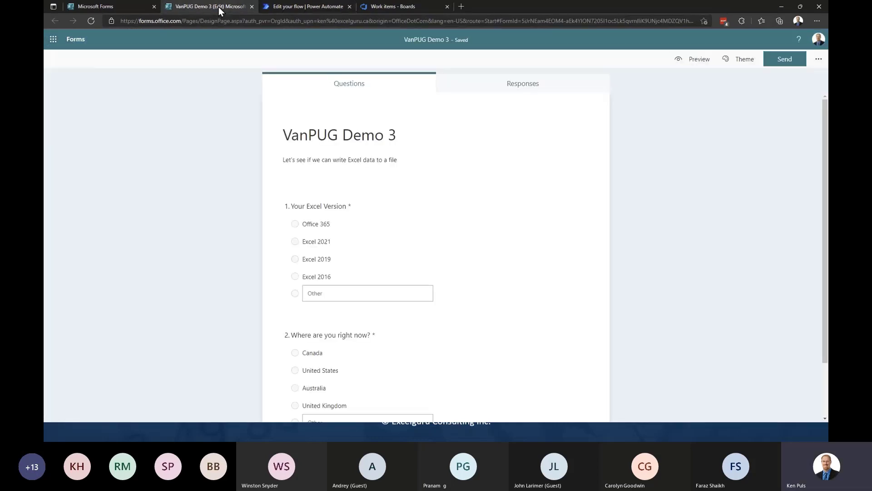
pyautogui.click(683, 65)
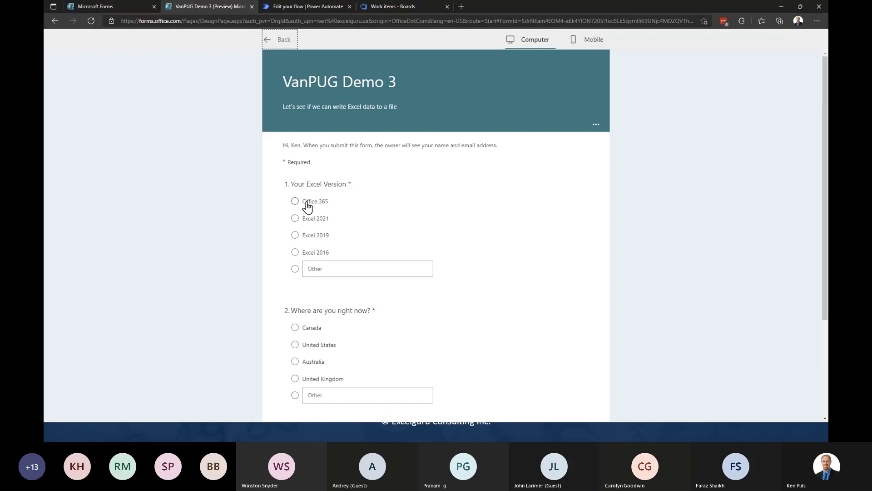
pyautogui.click(307, 204)
pyautogui.click(298, 327)
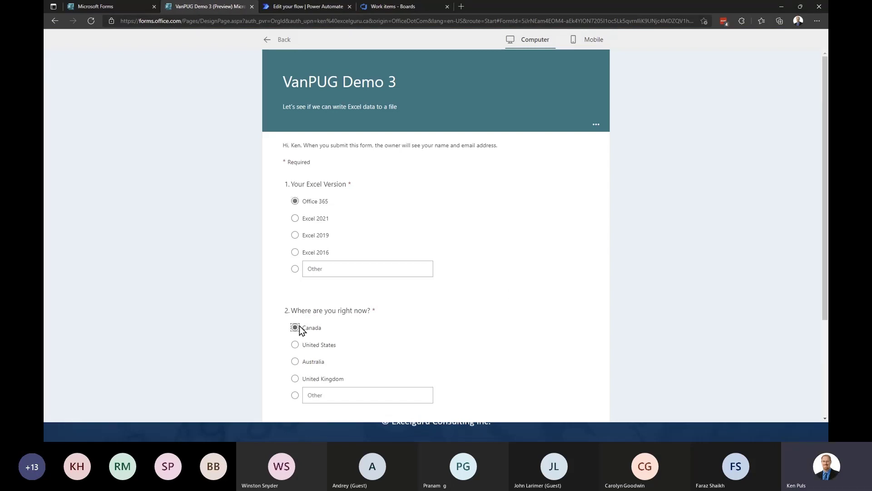
pyautogui.scroll(-3, 599, 320)
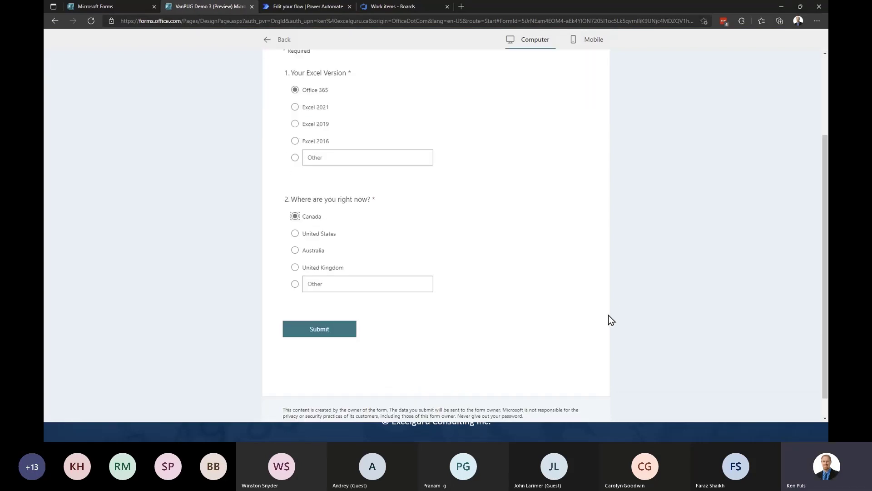
pyautogui.click(340, 328)
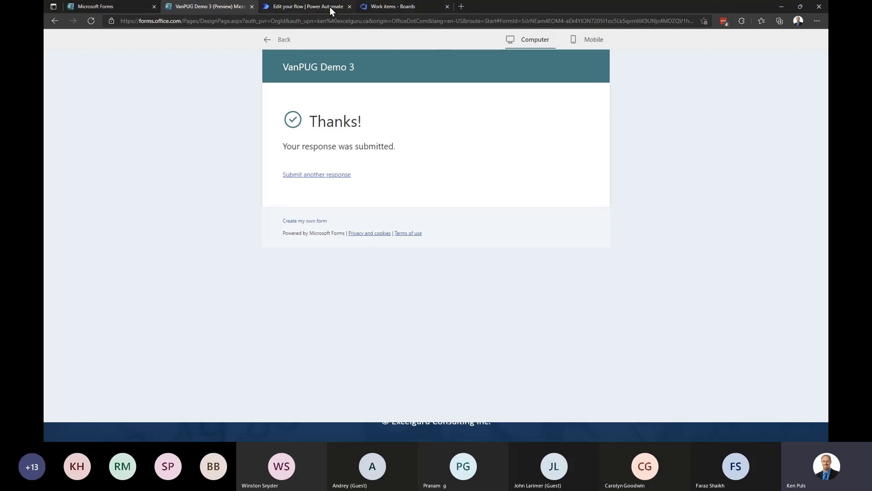
pyautogui.click(330, 7)
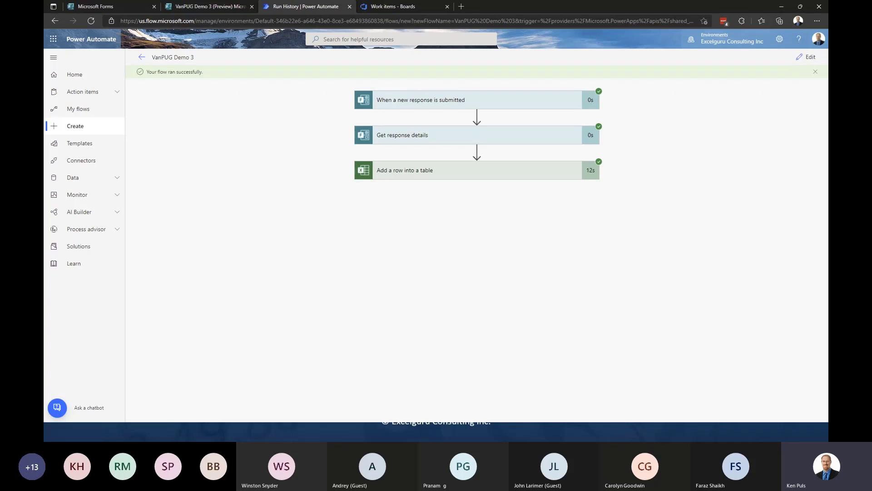
# - Move the file browser window right and close the empty Excel window
pyautogui.hotkey('alt', 'Tab')
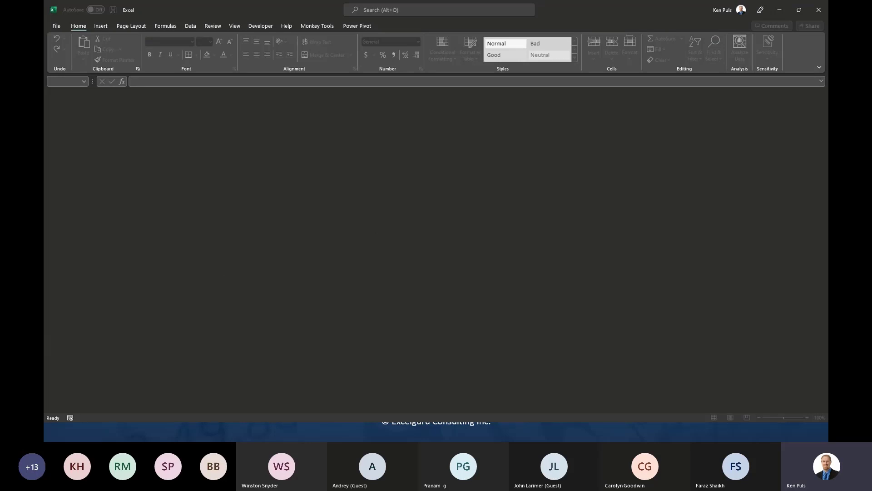
pyautogui.hotkey('alt', 'Tab')
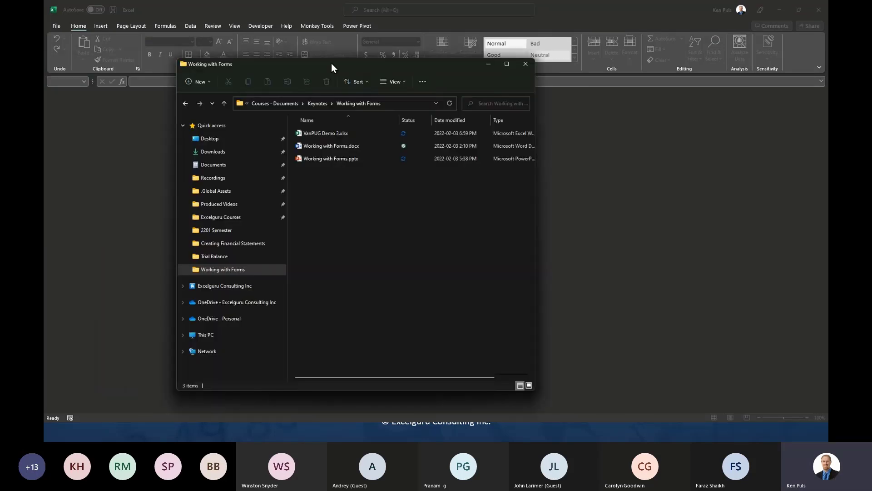
pyautogui.moveTo(332, 64); pyautogui.dragTo(438, 71)
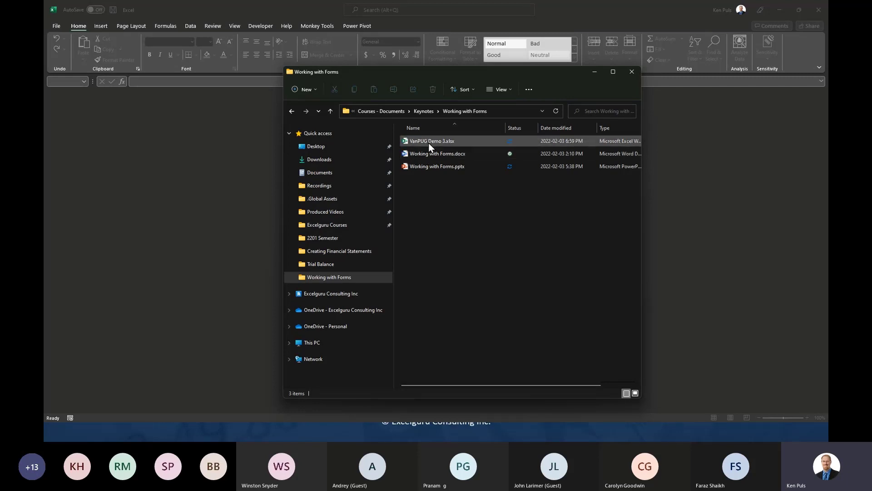
pyautogui.click(820, 10)
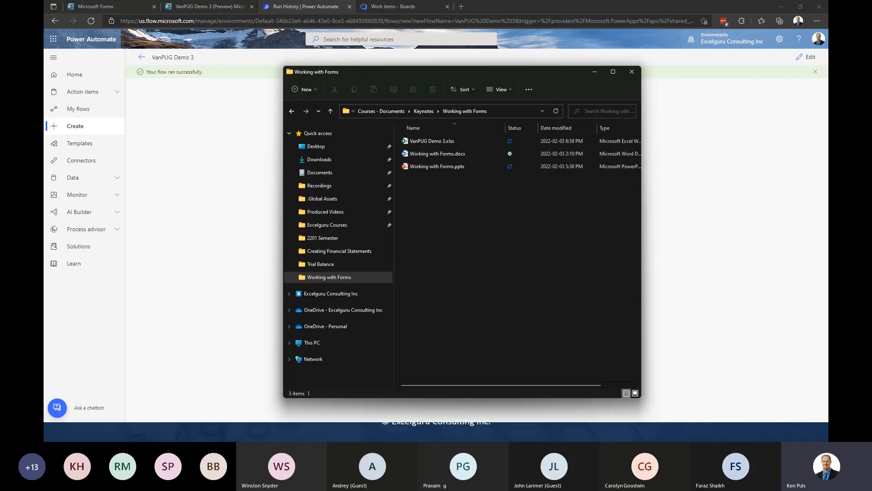
# - Check running processes in Task Manager, close it, and nudge the Working with Forms folder window left
pyautogui.hotkey('ctrl', 'shift', 'Escape')
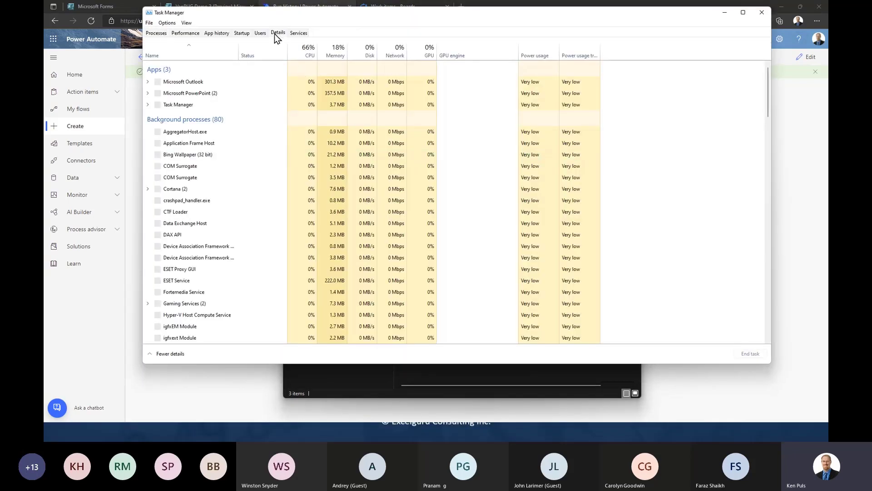
pyautogui.click(276, 33)
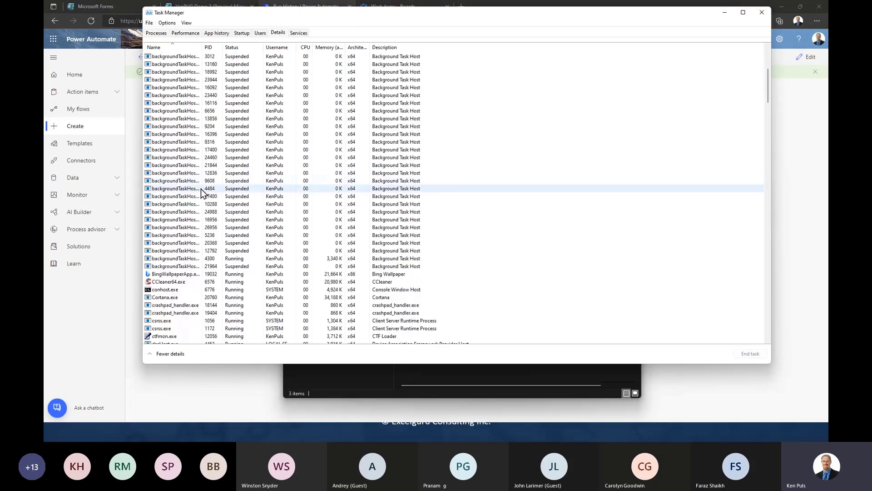
pyautogui.scroll(-13, 201, 189)
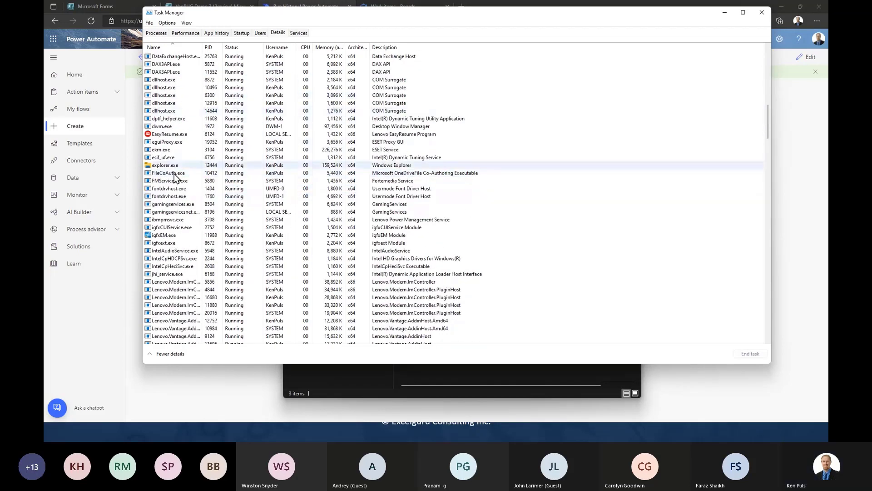
pyautogui.click(758, 12)
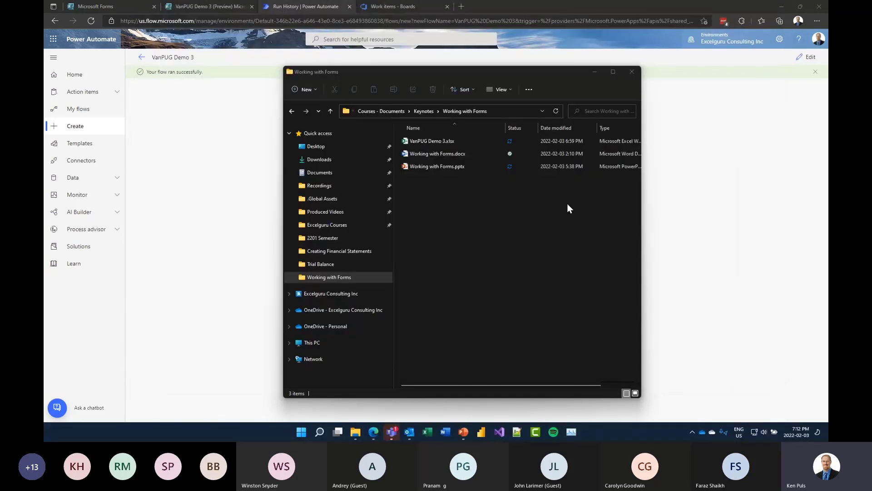
pyautogui.click(522, 227)
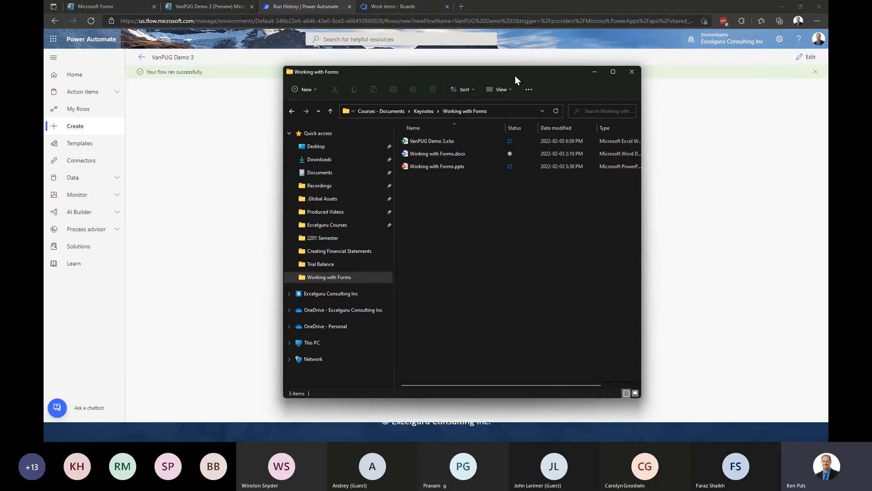
pyautogui.moveTo(514, 75); pyautogui.dragTo(500, 74)
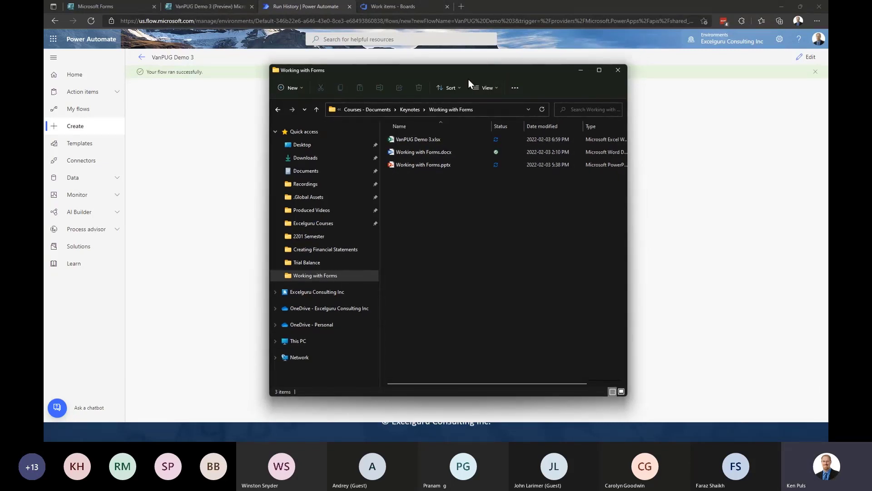
# - Open VanPUG Demo 3.xlsx and delete the empty row 2 from the Data table
pyautogui.doubleClick(415, 139)
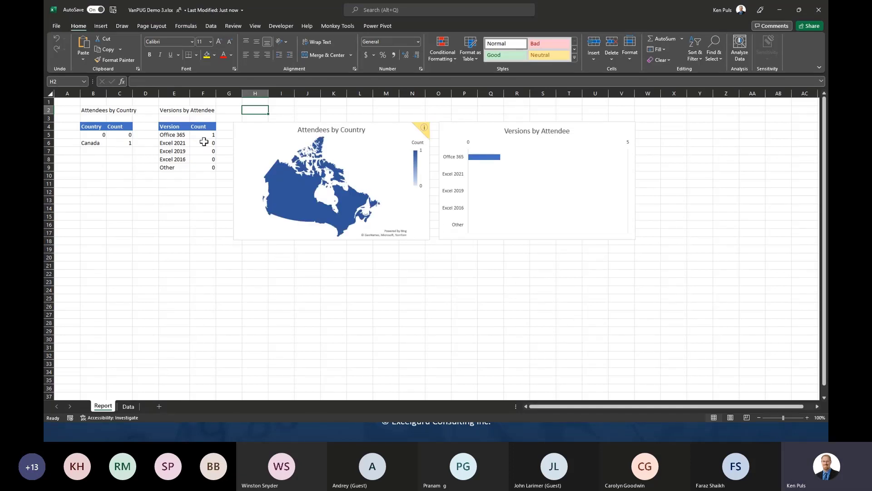
pyautogui.click(127, 406)
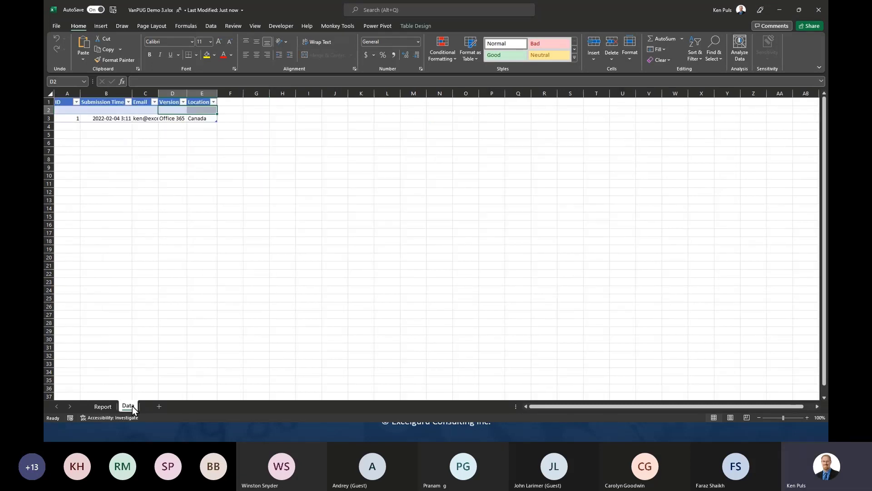
pyautogui.rightClick(48, 110)
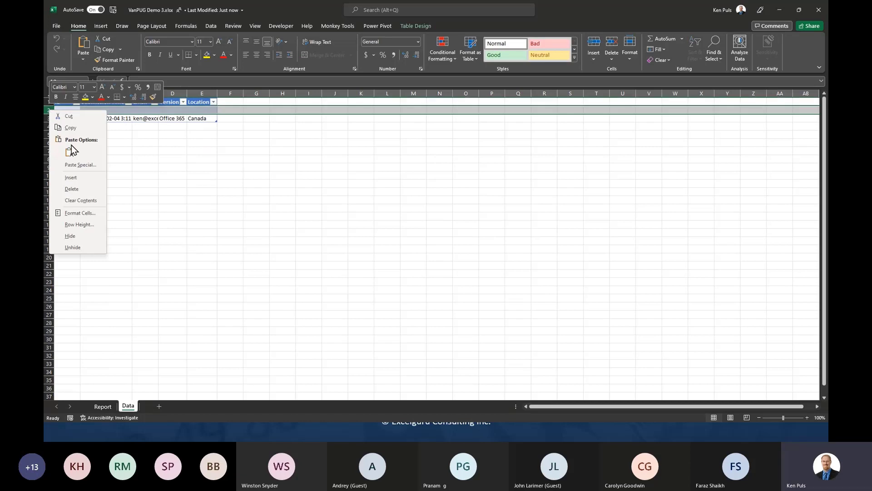
pyautogui.click(72, 189)
# - Widen the Email column C, then view the Report sheet showing Canada with count 1
pyautogui.moveTo(158, 93); pyautogui.dragTo(203, 93)
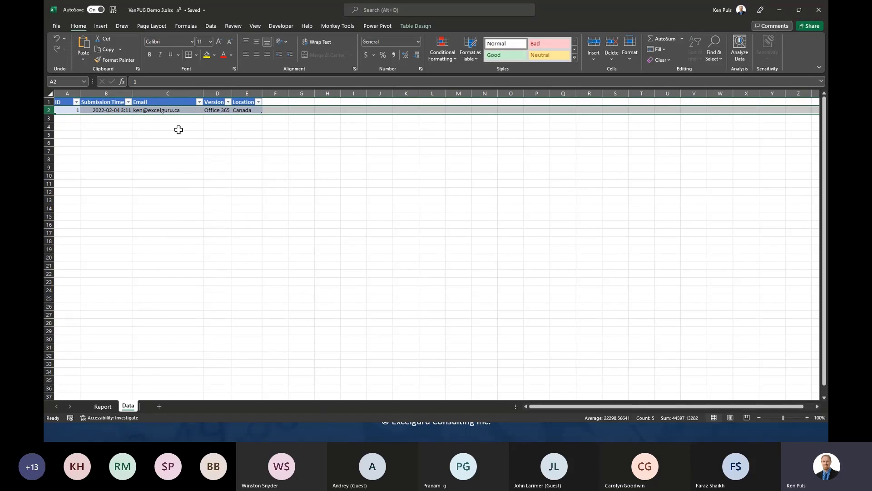
pyautogui.click(176, 111)
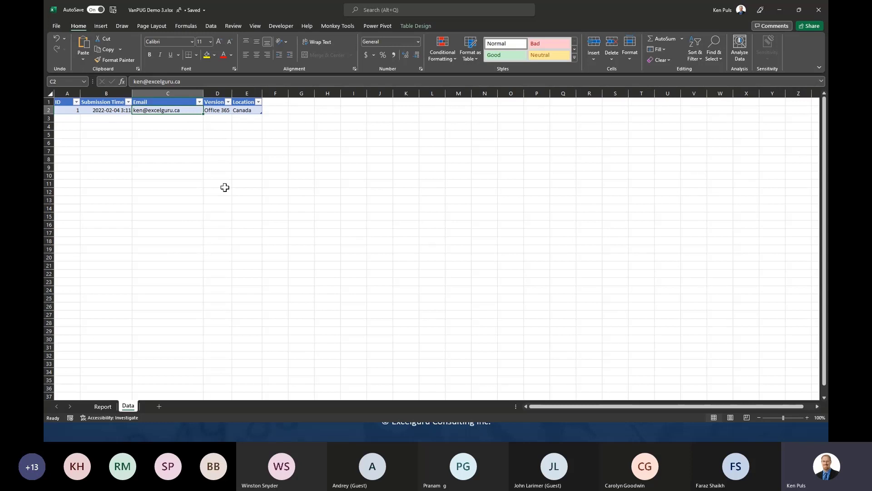
pyautogui.click(104, 406)
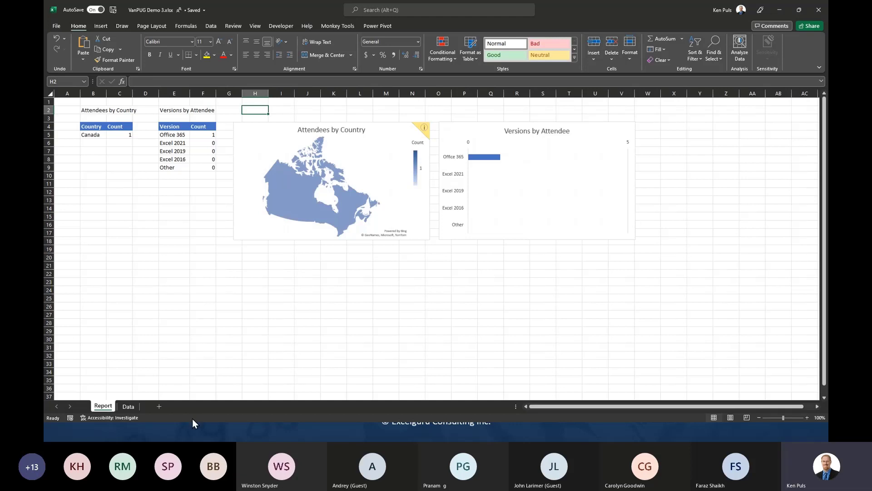
# - Back in the browser, open the VanPUG Demo 3 flow details with its one succeeded run
pyautogui.hotkey('alt', 'Tab')
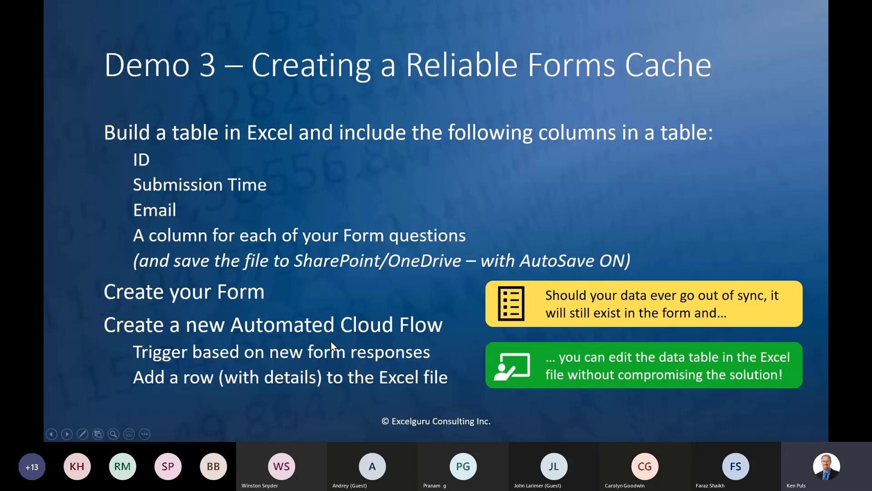
pyautogui.hotkey('alt', 'Tab')
pyautogui.press('Tab')
pyautogui.press('Tab')
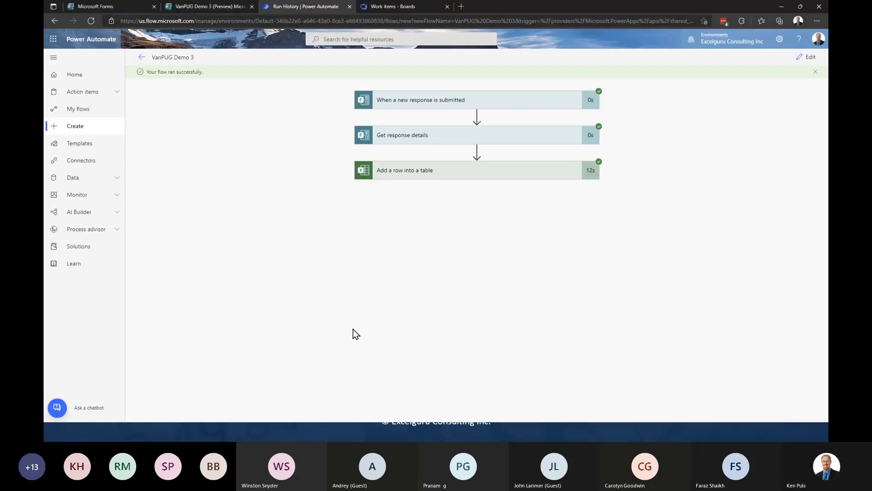
pyautogui.click(815, 71)
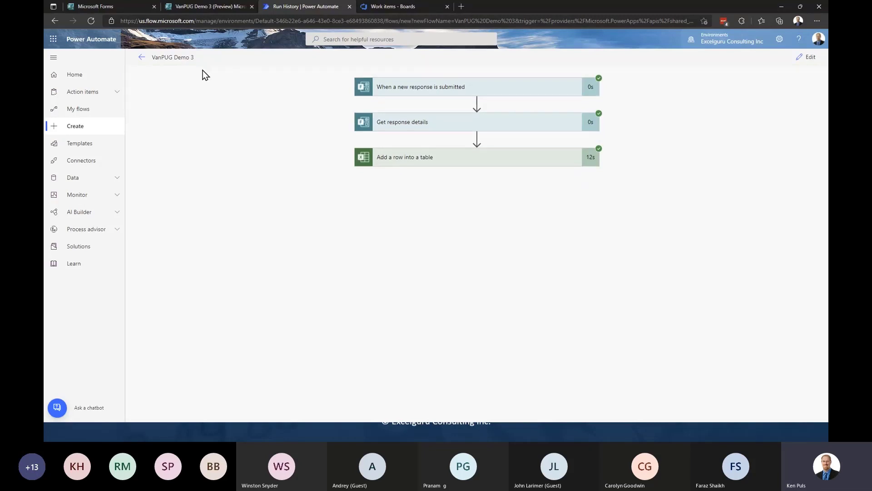
pyautogui.click(86, 113)
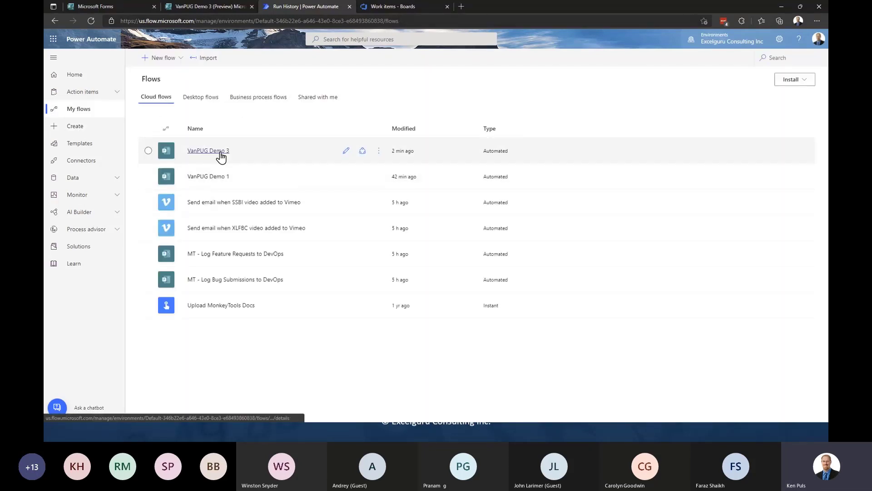
pyautogui.click(218, 152)
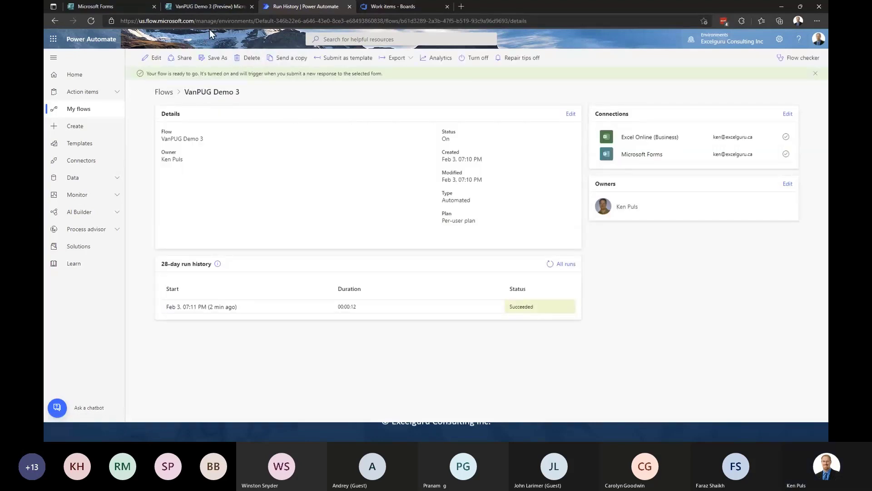
pyautogui.click(209, 9)
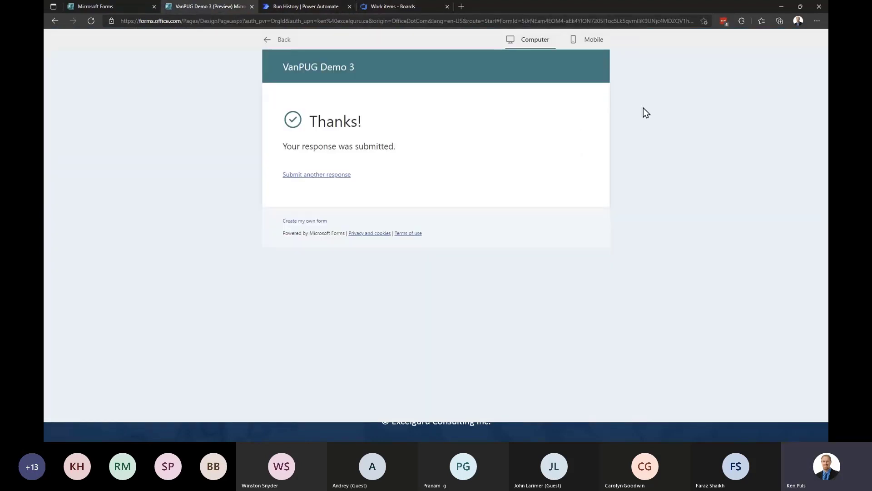
# - Leave preview, set the form's sharing to Anyone can respond, and copy its response link
pyautogui.click(271, 39)
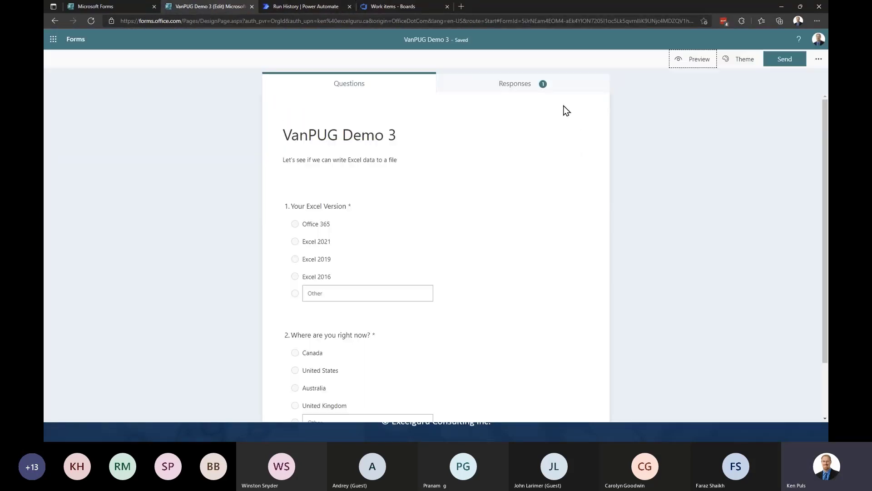
pyautogui.click(791, 63)
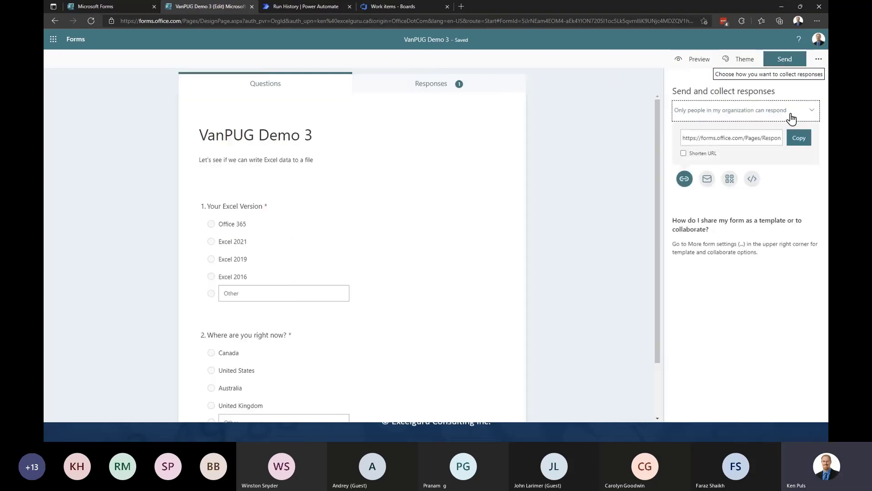
pyautogui.click(811, 113)
pyautogui.click(745, 132)
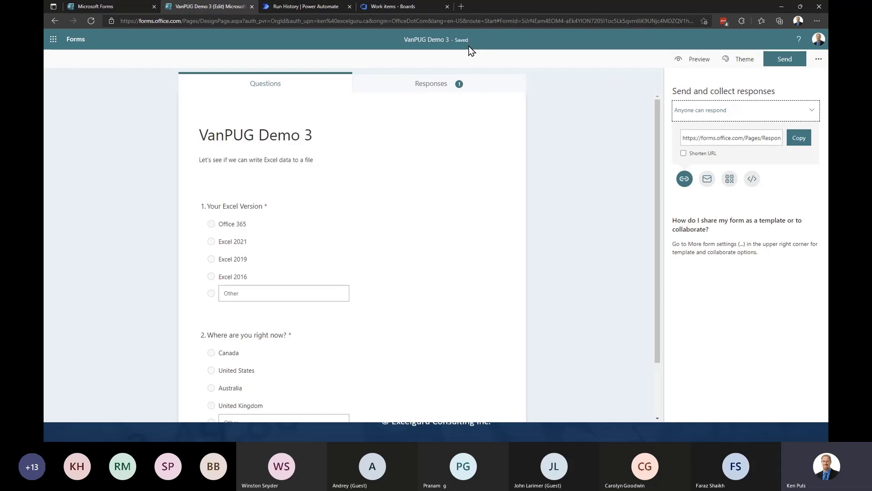
pyautogui.click(804, 138)
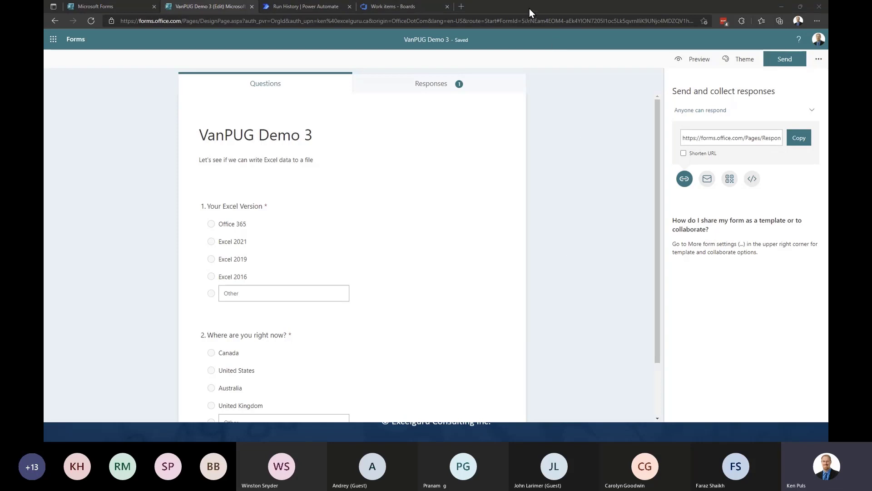
pyautogui.click(309, 6)
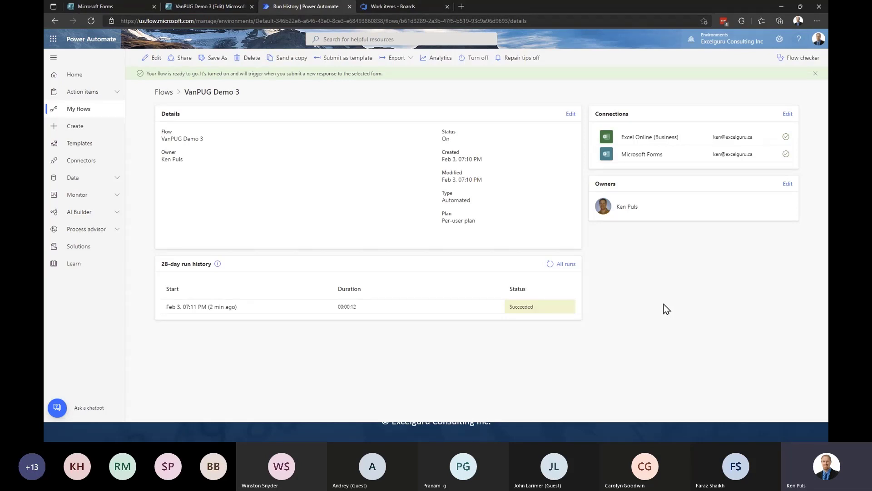
# - Refresh the VanPUG Demo 3 run history until it lists six succeeded runs
pyautogui.press('F5')
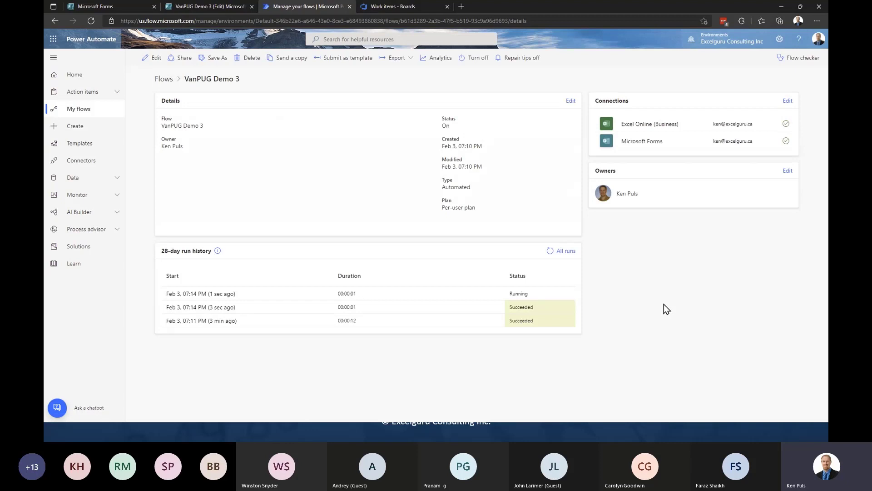
pyautogui.press('F5')
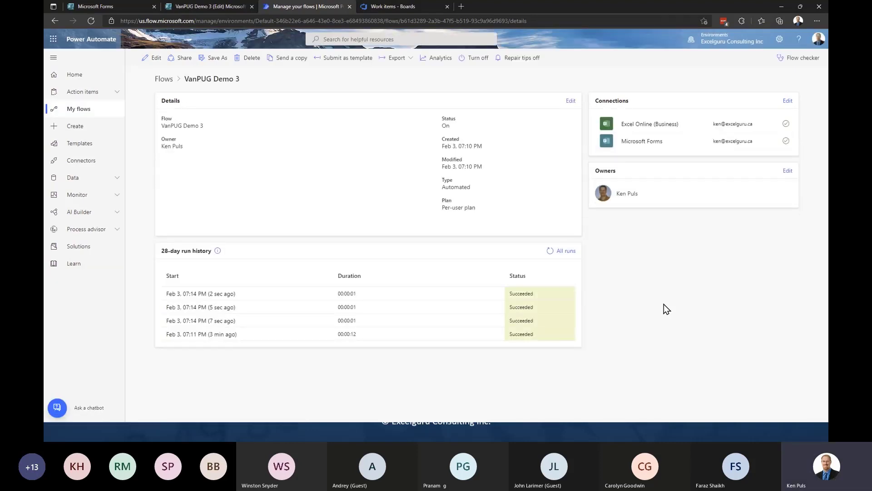
pyautogui.press('F5')
pyautogui.press('F5')
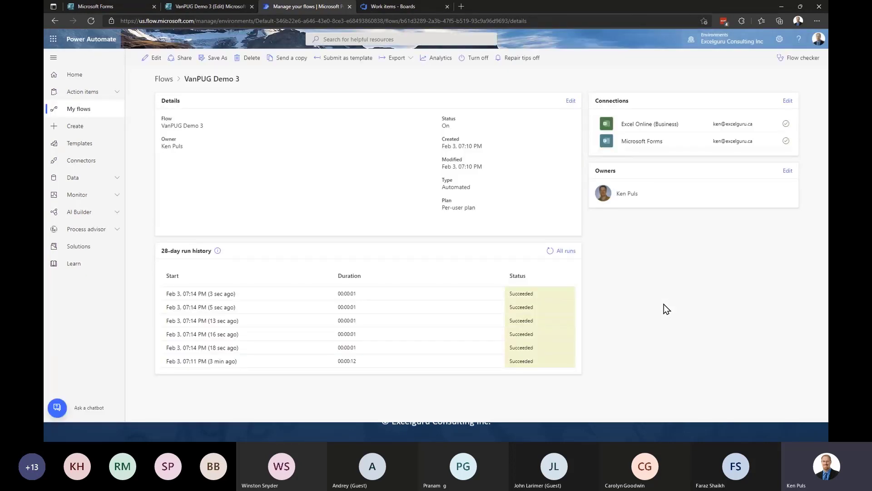
# - Minimize the browser and bring up the VanPUG Demo 3.xlsx Report sheet with updated counts
pyautogui.click(781, 8)
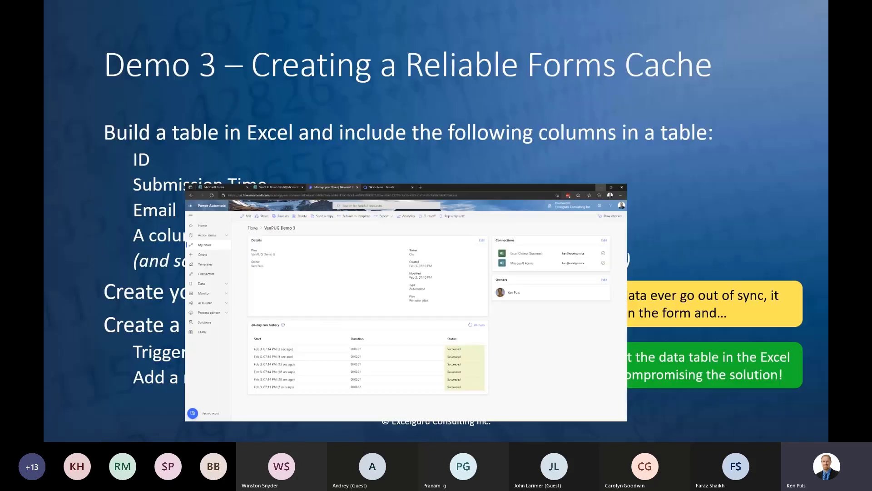
pyautogui.press('super+Tab')
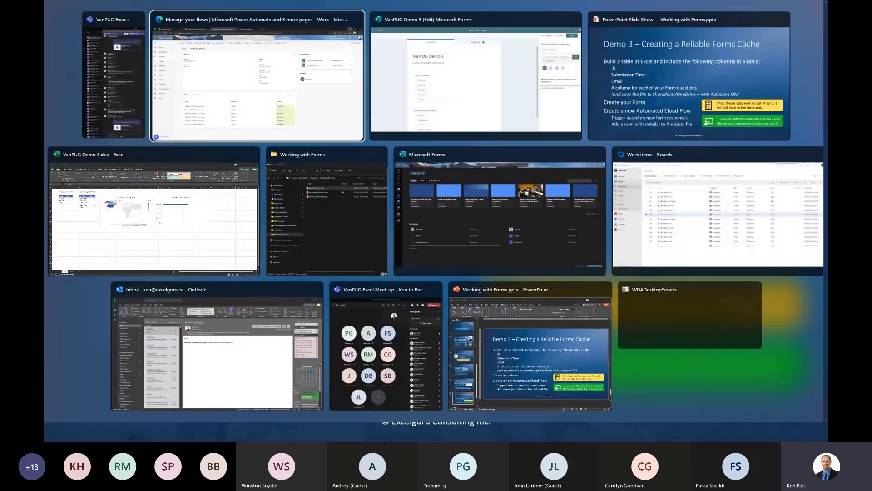
pyautogui.click(148, 226)
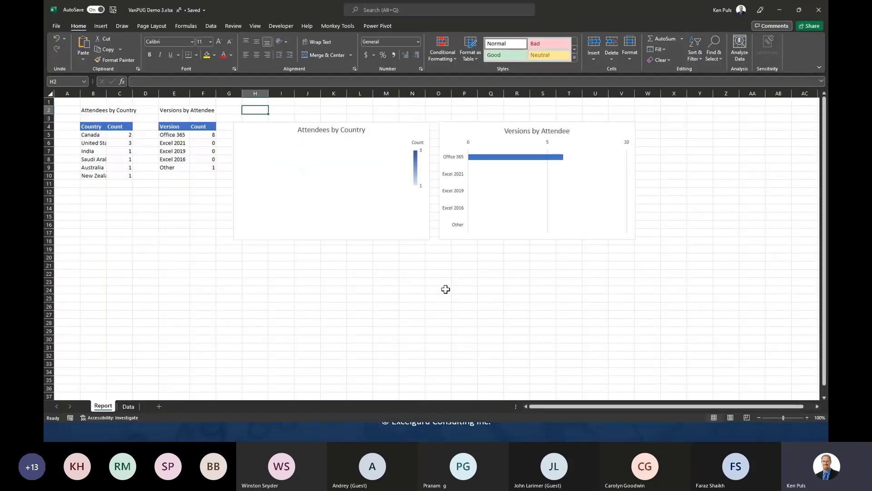
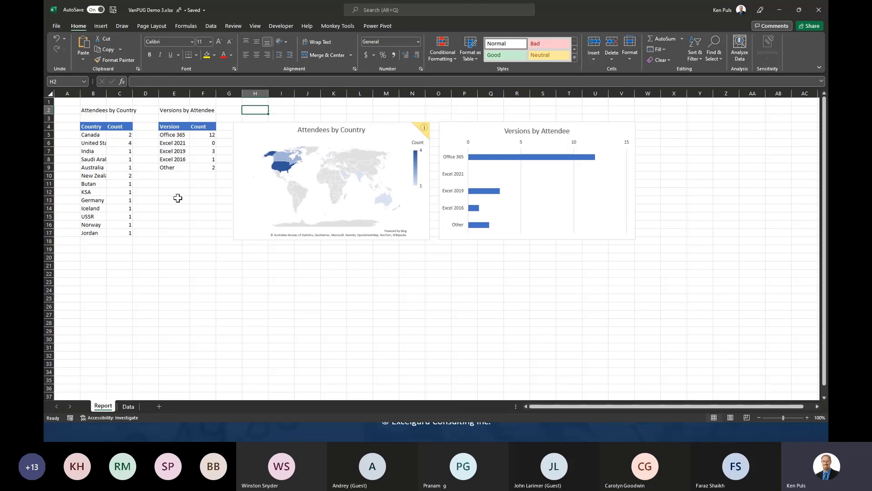
# - Review the 20th response from Bahamahs in the Data table and its Email column, then check the Report counts
pyautogui.click(128, 407)
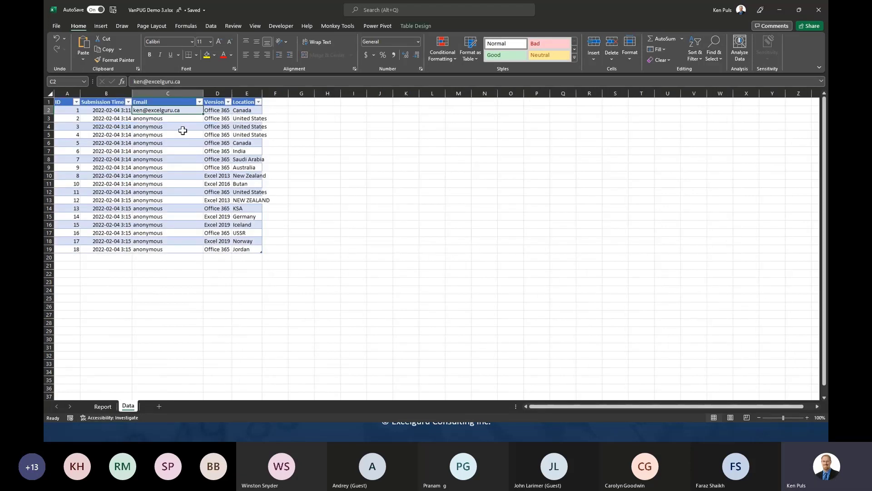
pyautogui.moveTo(175, 122); pyautogui.dragTo(184, 250)
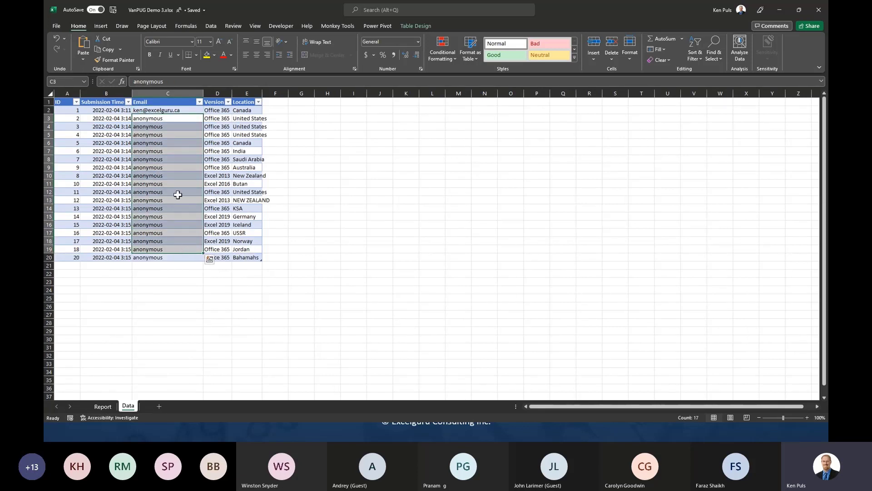
pyautogui.click(103, 406)
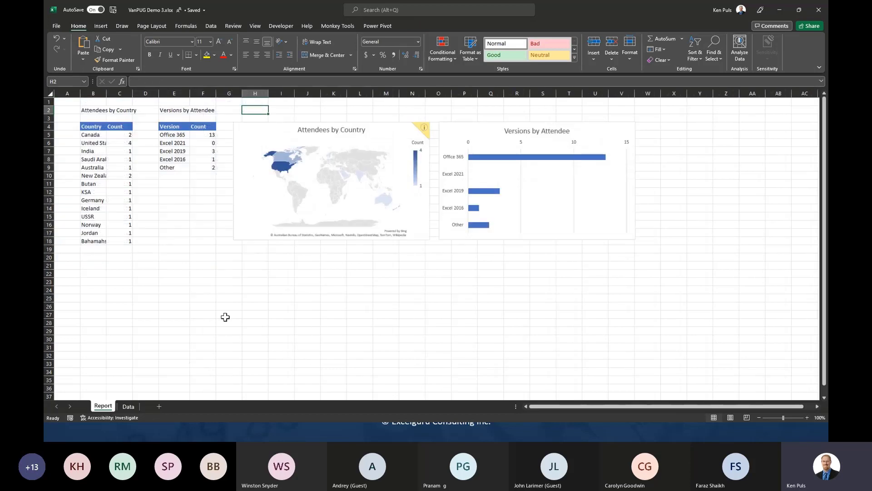
pyautogui.click(129, 406)
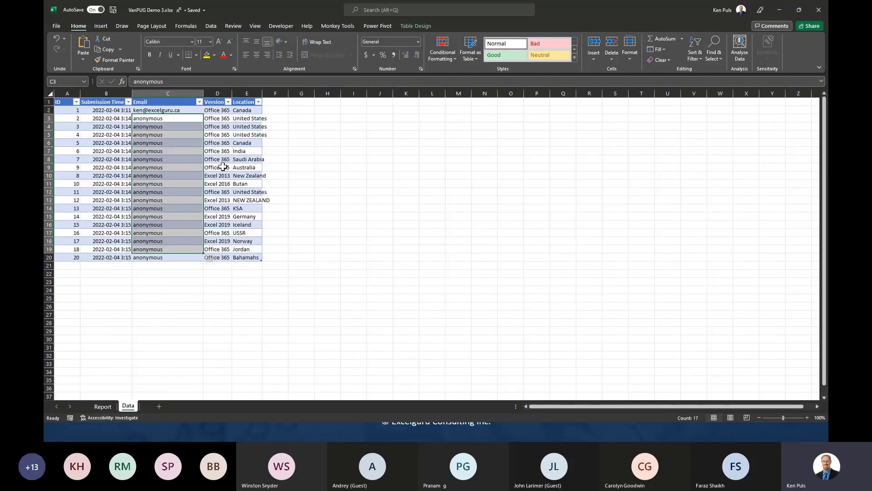
# - Bring the browser forward and open the VanPUG Demo 3 form's individual response results
pyautogui.press('super+Tab')
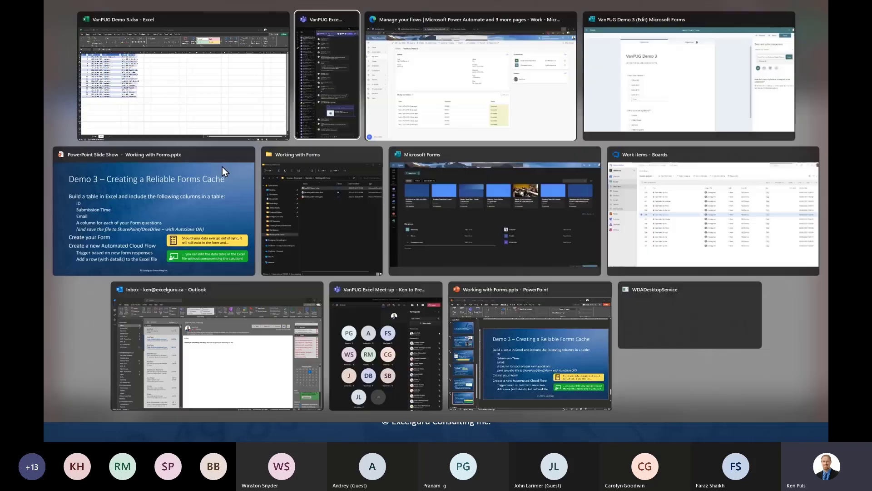
pyautogui.click(225, 166)
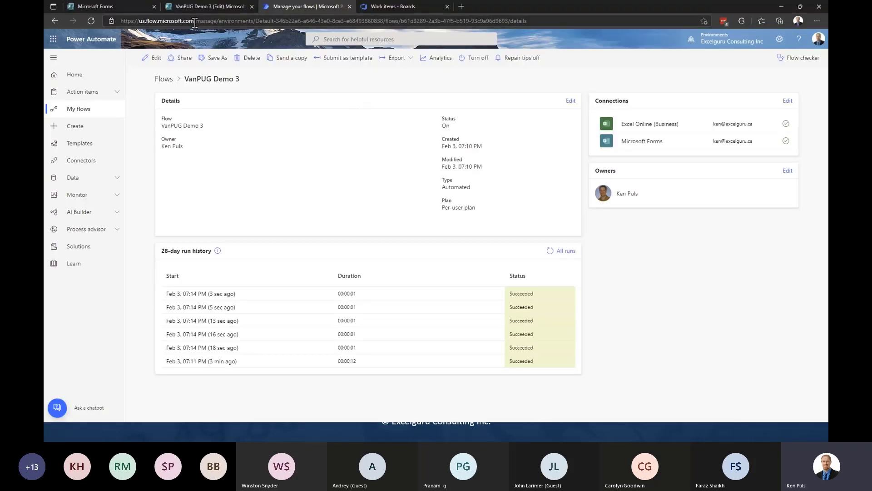
pyautogui.click(203, 6)
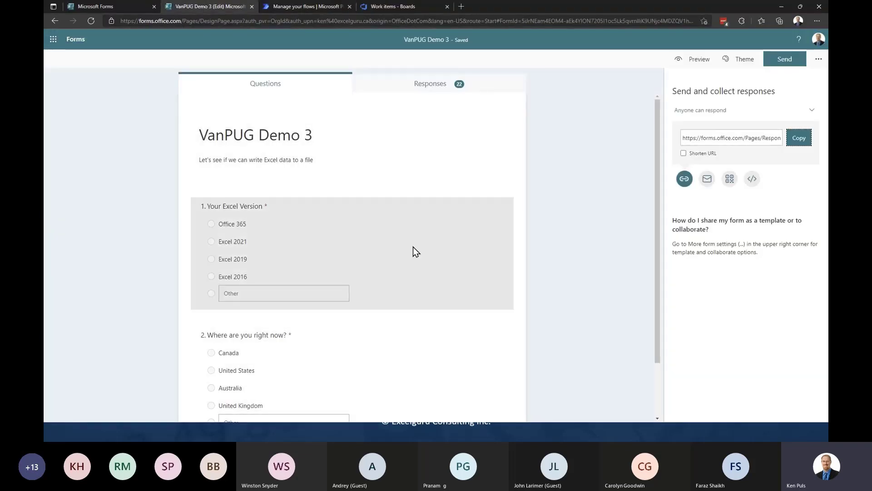
pyautogui.click(423, 82)
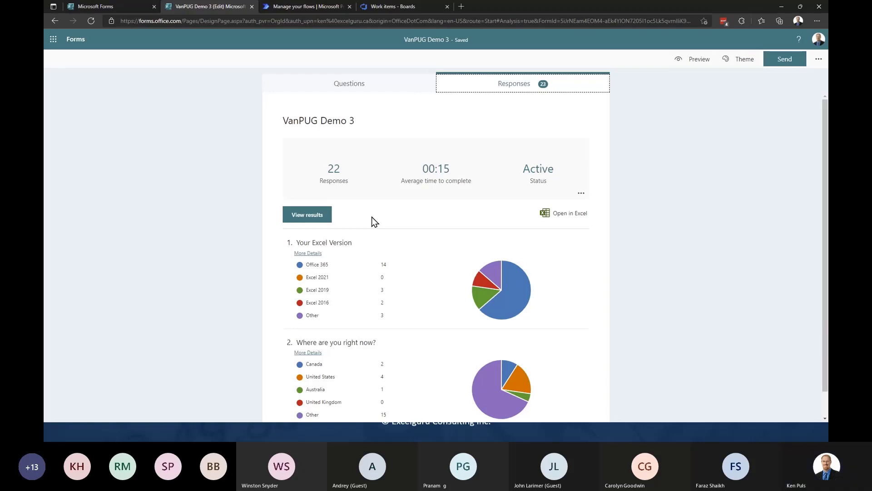
pyautogui.click(303, 217)
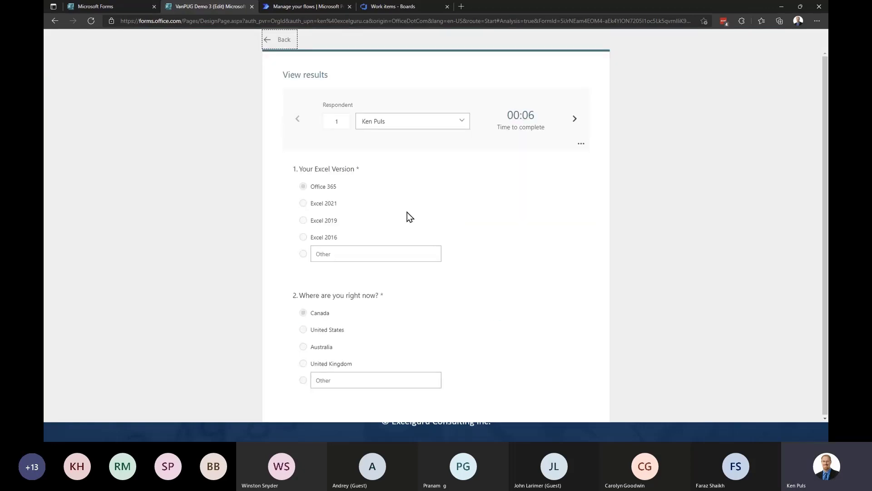
# - Step through the respondents up to number 12, who answered Excel 2013 and NEW ZEALAND
pyautogui.click(574, 120)
pyautogui.click(574, 120)
pyautogui.click(574, 120)
pyautogui.click(574, 119)
pyautogui.click(574, 119)
pyautogui.click(575, 119)
pyautogui.click(575, 119)
pyautogui.click(574, 120)
pyautogui.click(575, 120)
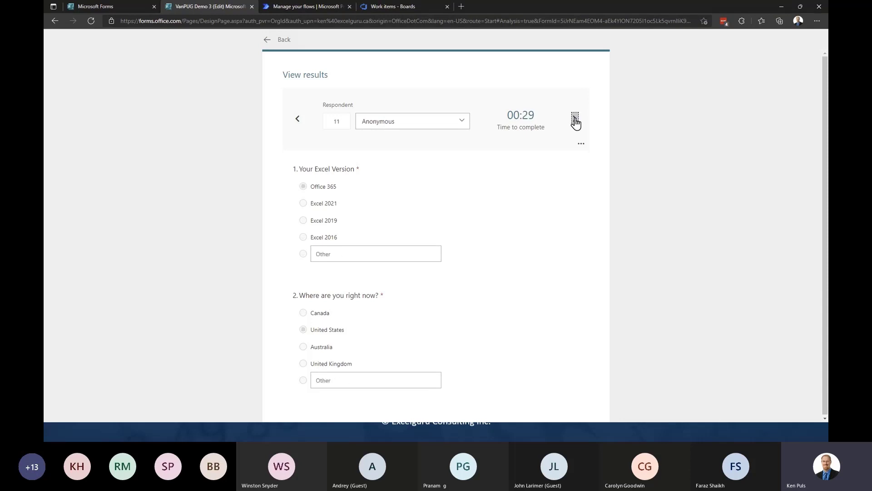
pyautogui.click(575, 120)
pyautogui.click(312, 5)
# - Inspect the form-to-table field mappings in the flow's 'Add a row into a table' step, then return to Excel
pyautogui.click(155, 58)
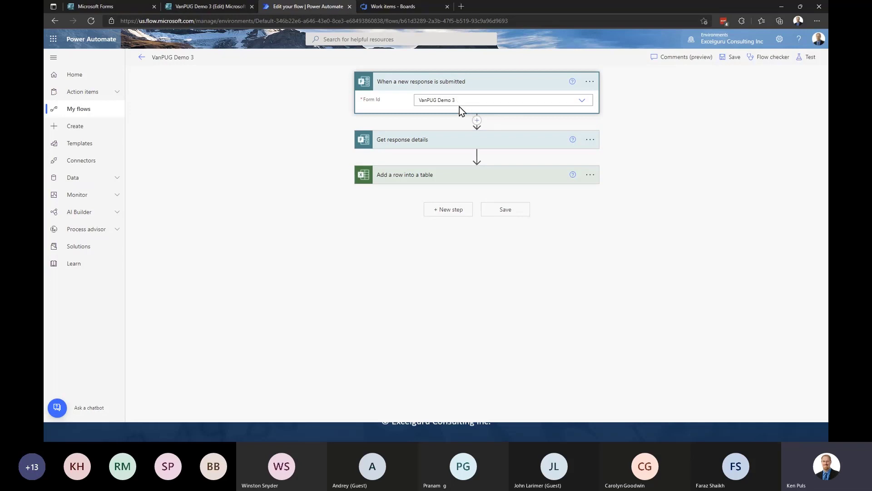
pyautogui.click(453, 175)
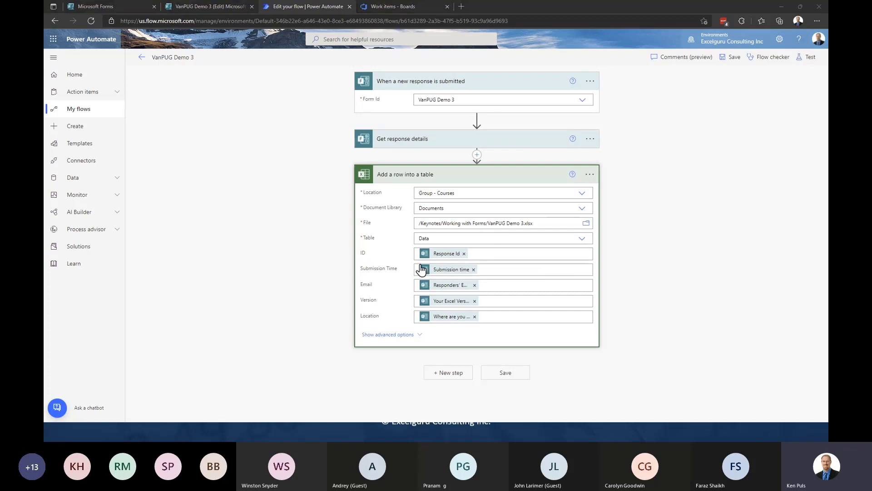
pyautogui.hotkey('alt', 'Tab')
pyautogui.click(571, 87)
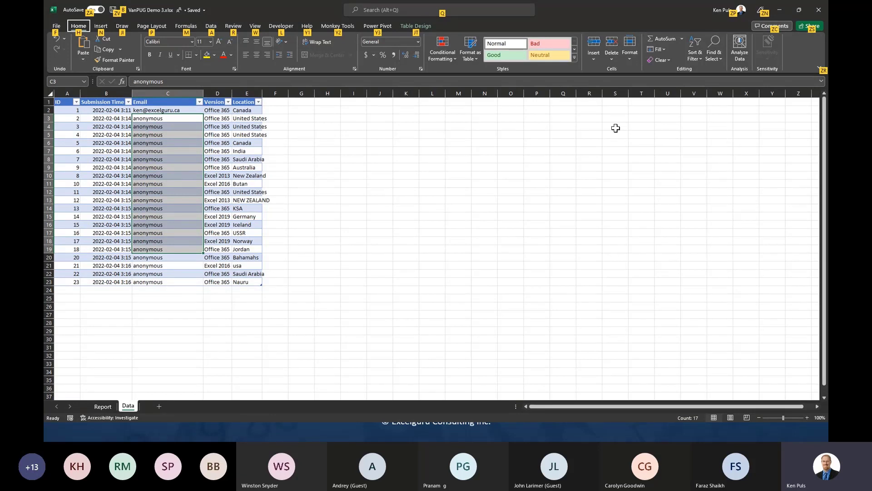
# - Check the Other row of the Report sheet's versions table
pyautogui.click(380, 208)
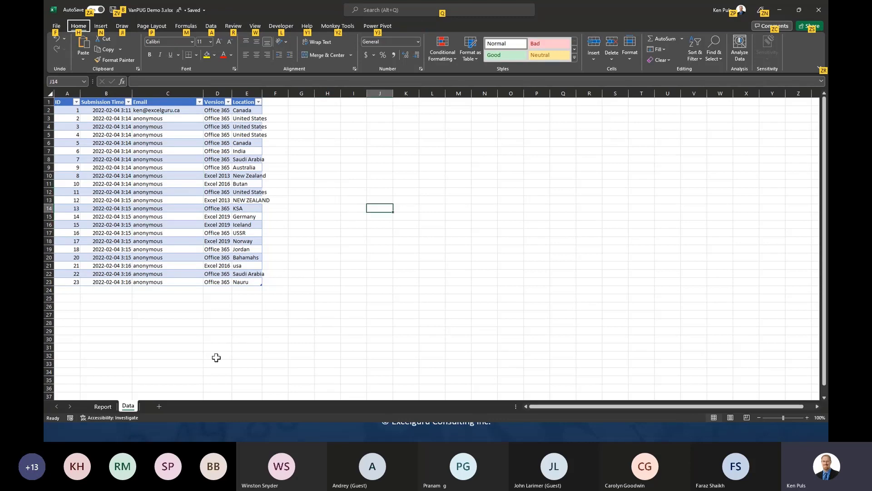
pyautogui.click(103, 406)
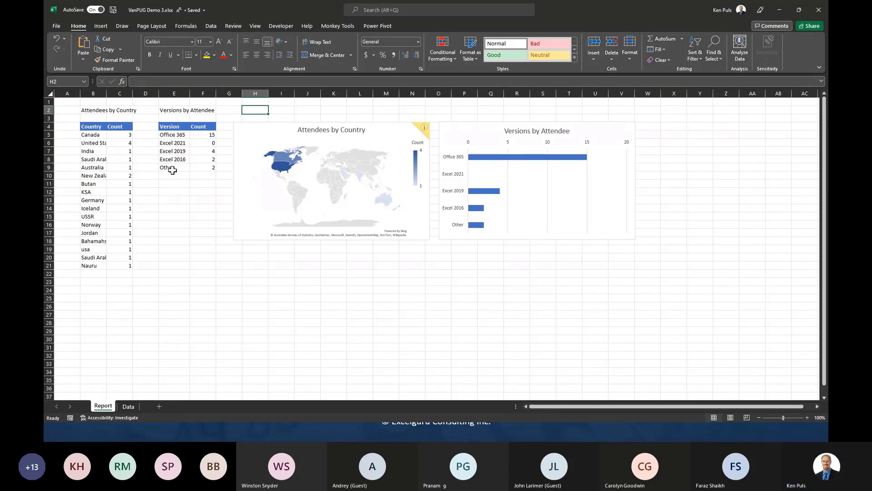
pyautogui.moveTo(175, 167); pyautogui.dragTo(202, 167)
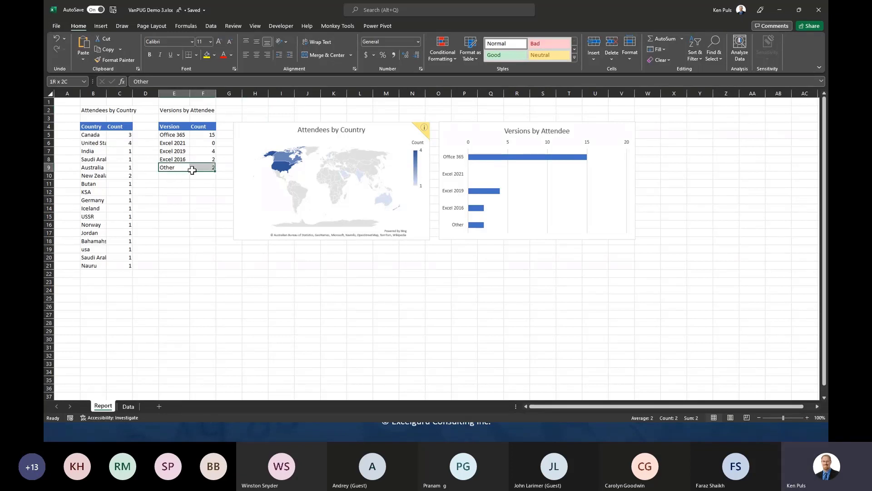
pyautogui.click(128, 406)
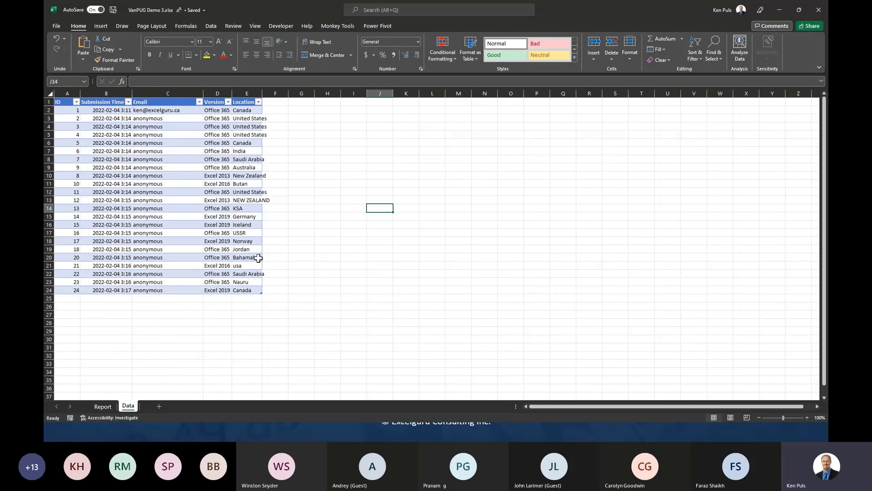
# - Widen column D and compare the Excel 2013 / New Zealand answers, then recheck the Report
pyautogui.moveTo(232, 93); pyautogui.dragTo(247, 94)
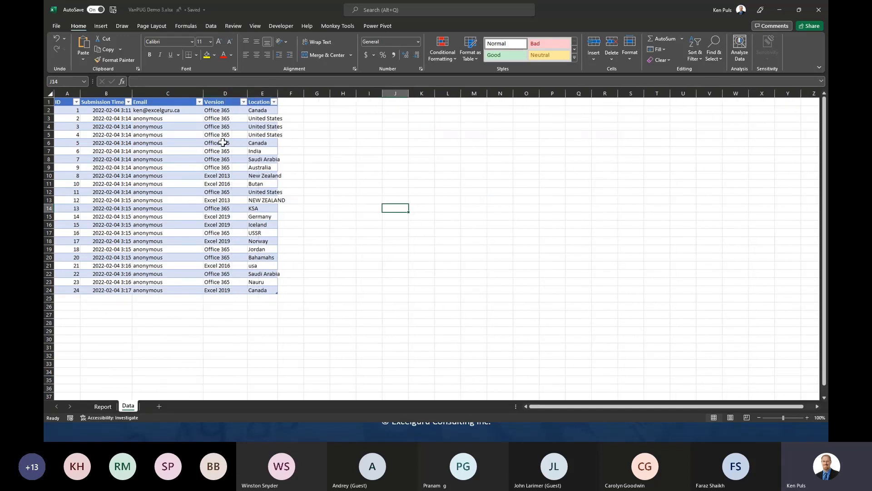
pyautogui.click(232, 202)
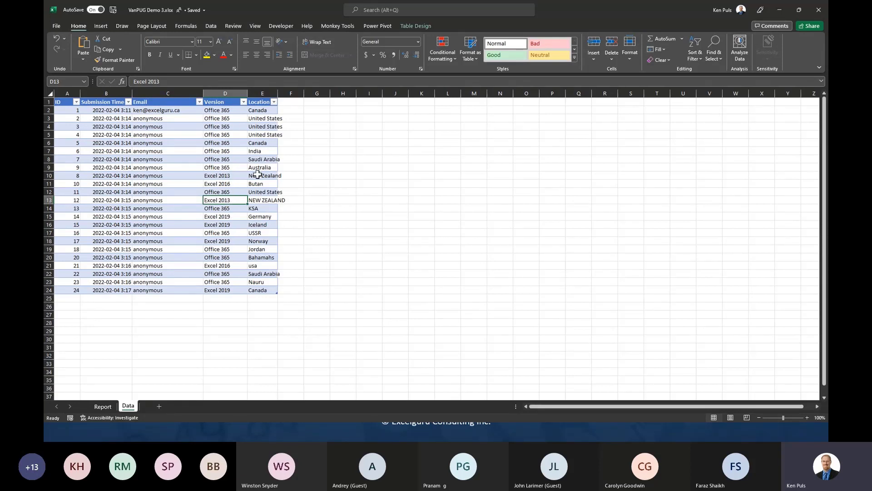
pyautogui.moveTo(258, 174); pyautogui.dragTo(231, 175)
pyautogui.moveTo(260, 201); pyautogui.dragTo(227, 202)
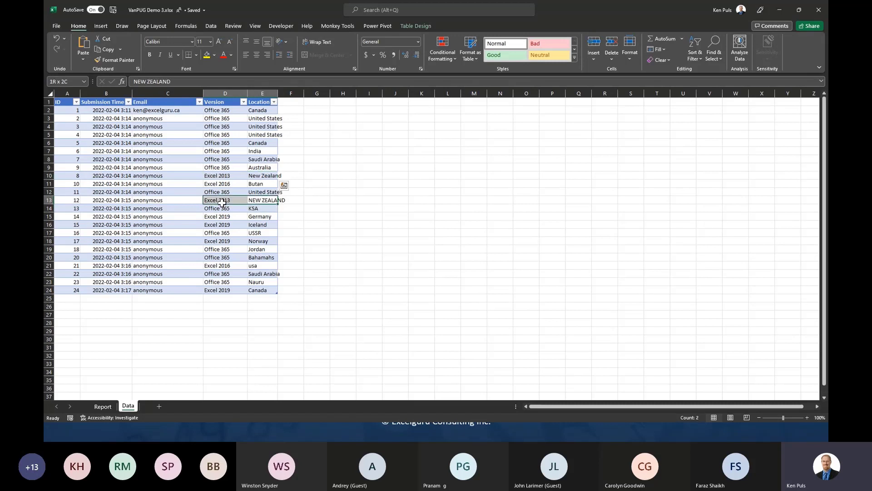
pyautogui.click(105, 408)
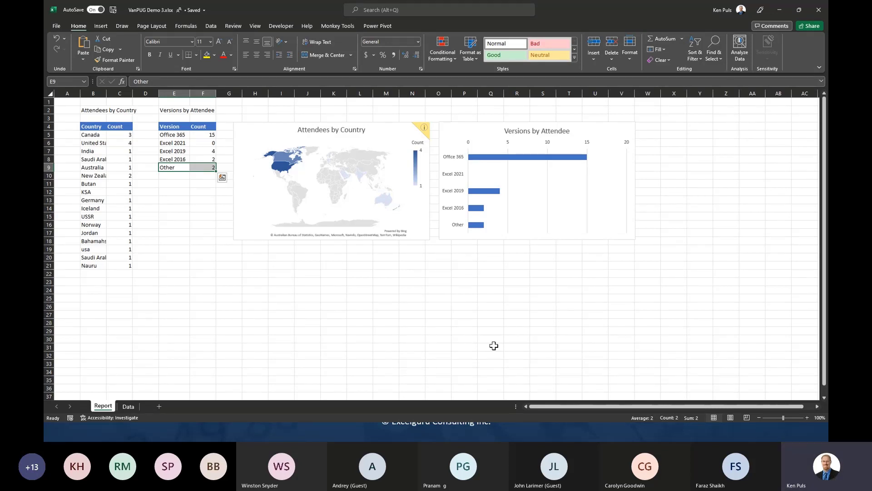
pyautogui.click(121, 406)
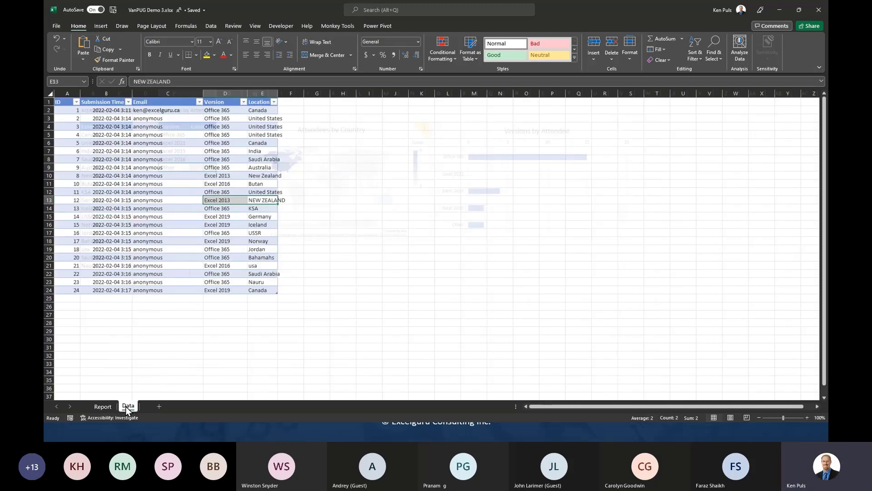
pyautogui.click(68, 298)
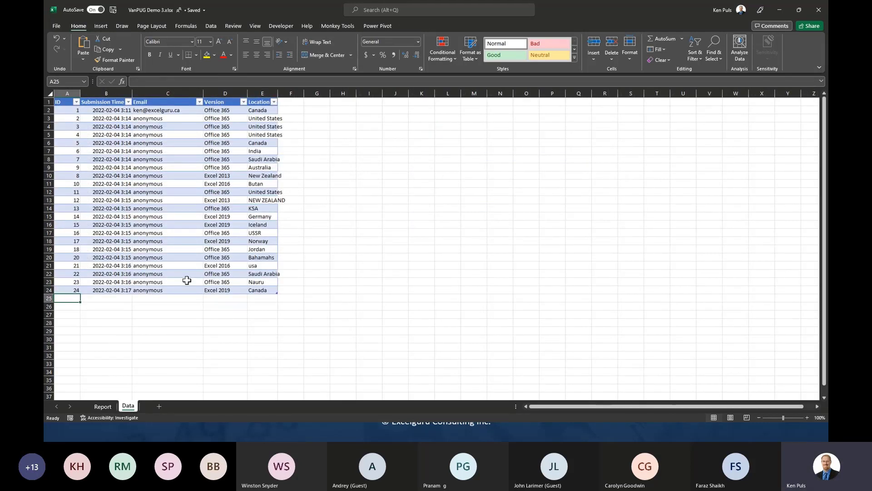
# - Enter 0 in A25, then discard the conflicting local changes so response 25 from Ecuador appears
pyautogui.write('0')
pyautogui.press('Tab')
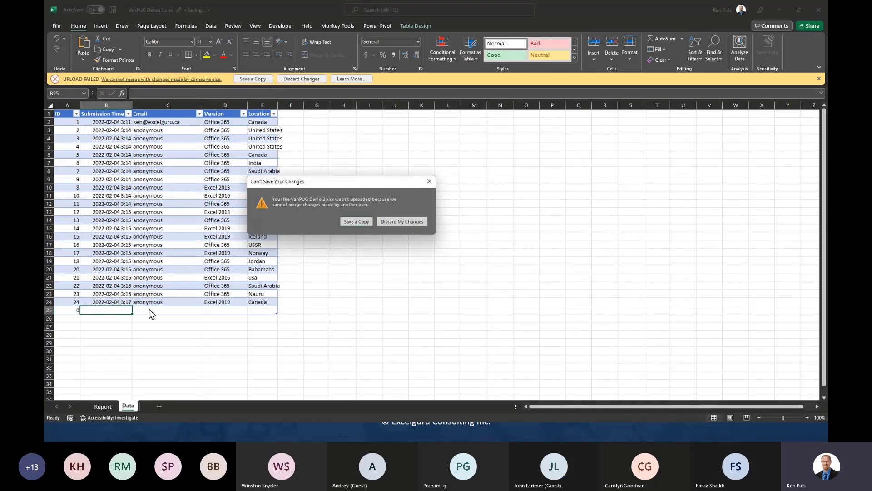
pyautogui.click(400, 223)
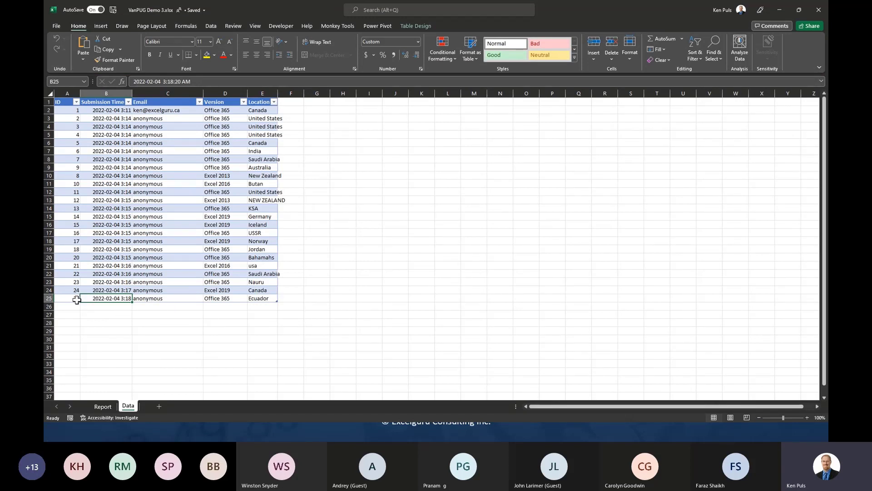
pyautogui.click(376, 248)
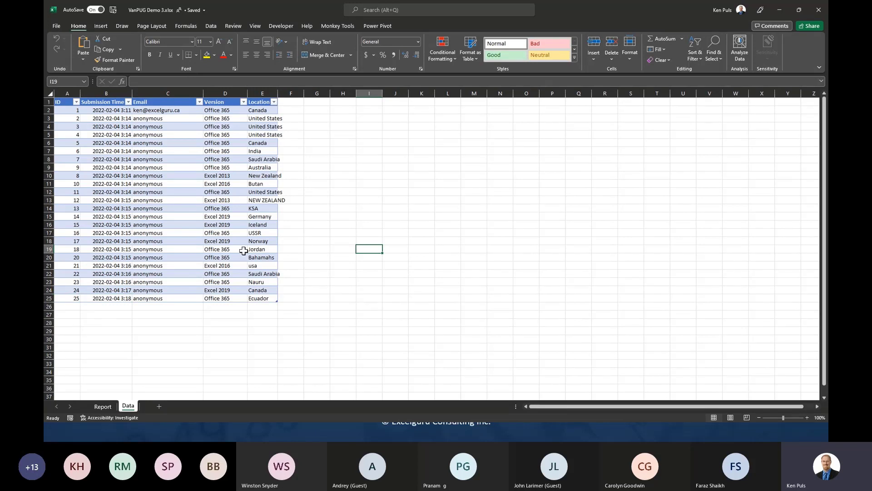
# - Insert a blank row above the first response in the Data table
pyautogui.rightClick(49, 112)
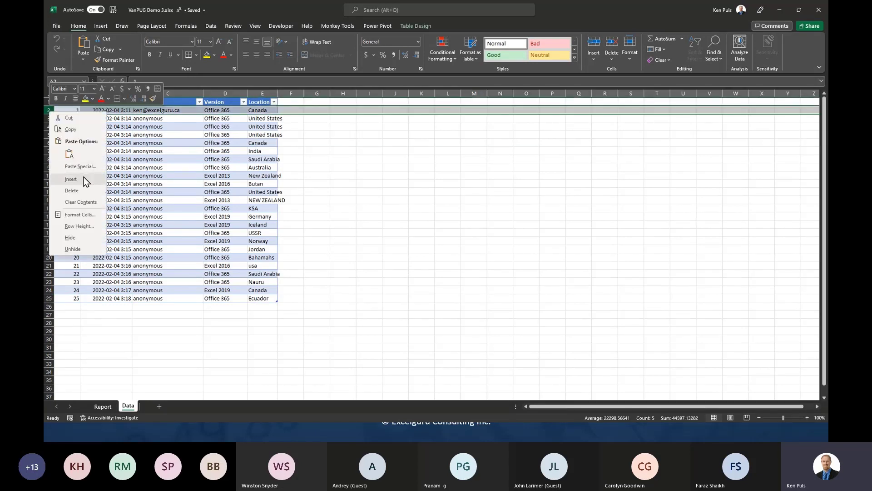
pyautogui.click(84, 179)
pyautogui.click(395, 175)
pyautogui.click(67, 110)
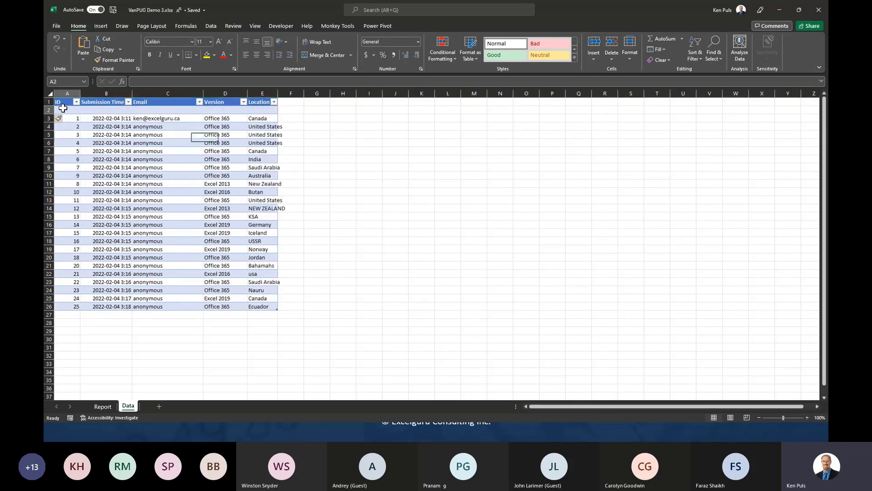
# - Fill the new row with ID 0, 2022-02-02, the presenter's e-mail, Mac Office and Korea
pyautogui.write('0')
pyautogui.press('Tab')
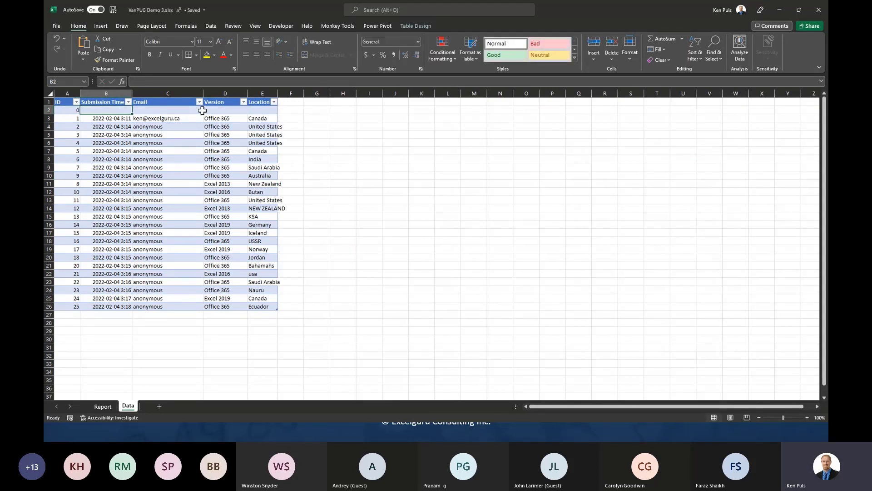
pyautogui.write('2022')
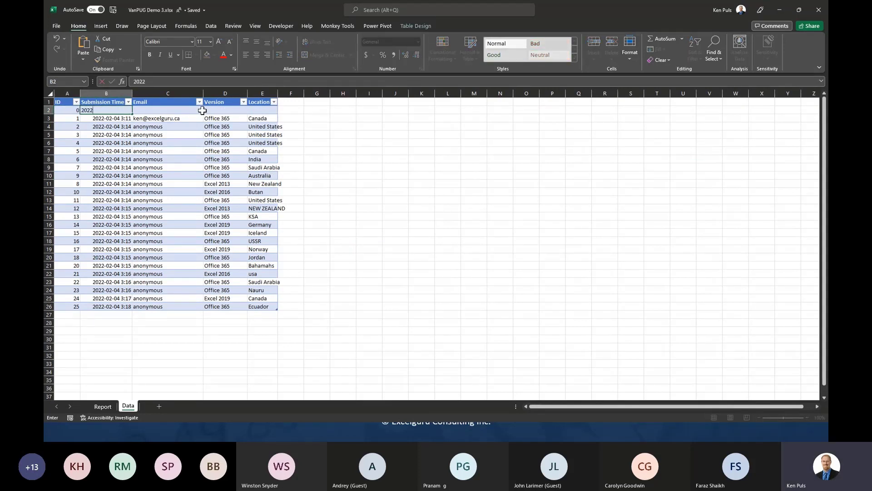
pyautogui.write('-02-02')
pyautogui.press('Tab')
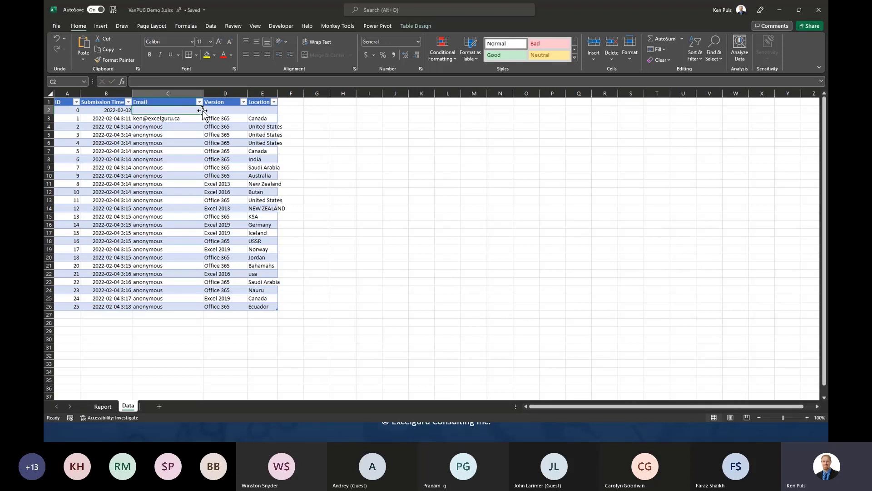
pyautogui.press('Tab')
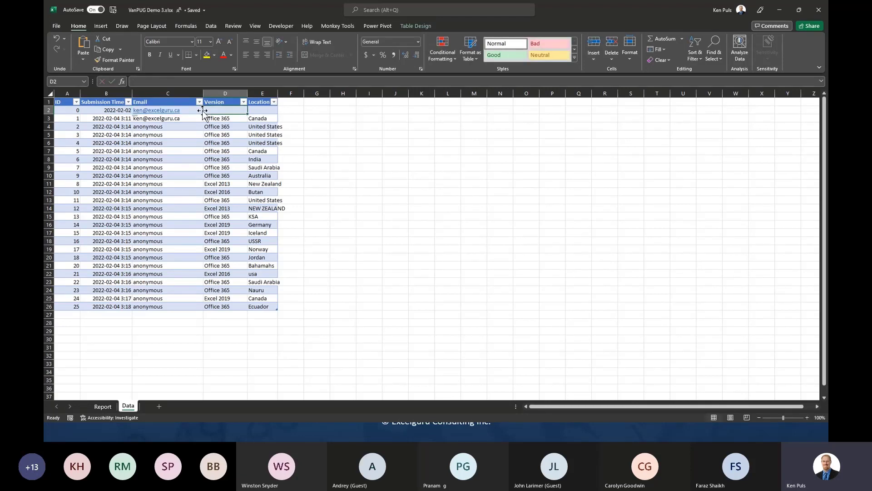
pyautogui.write('Mac')
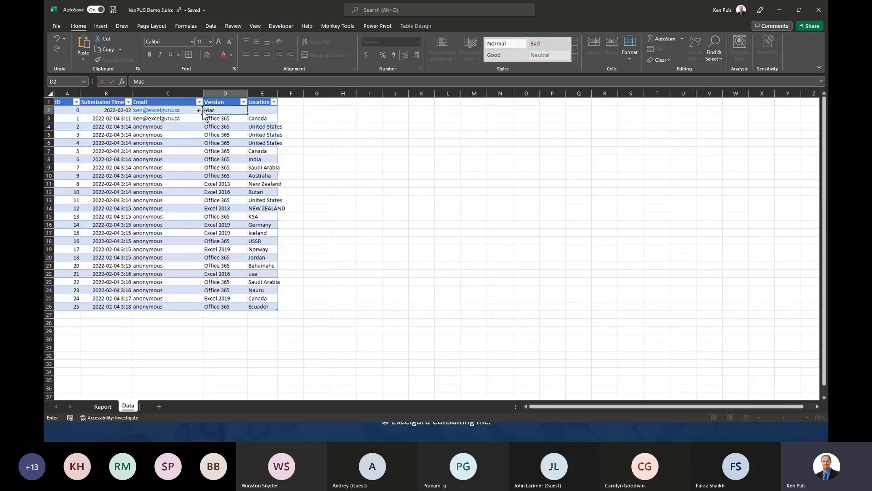
pyautogui.write(' Office')
pyautogui.press('Tab')
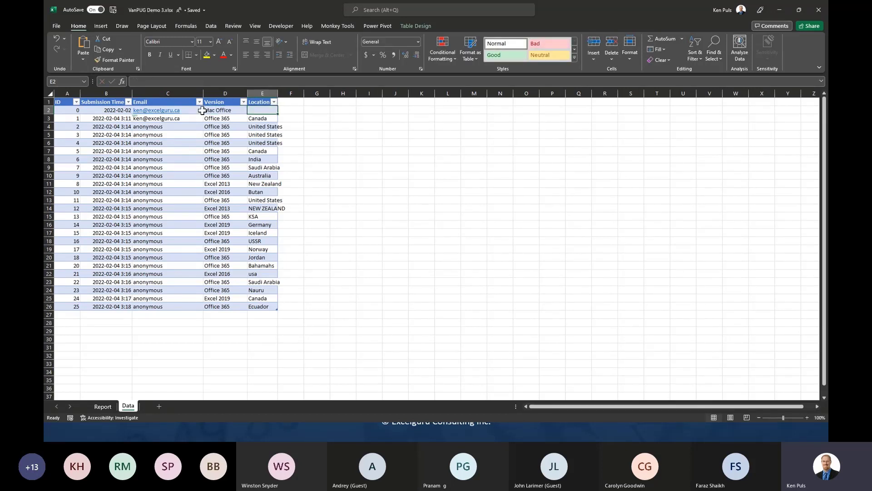
pyautogui.write('KOrea')
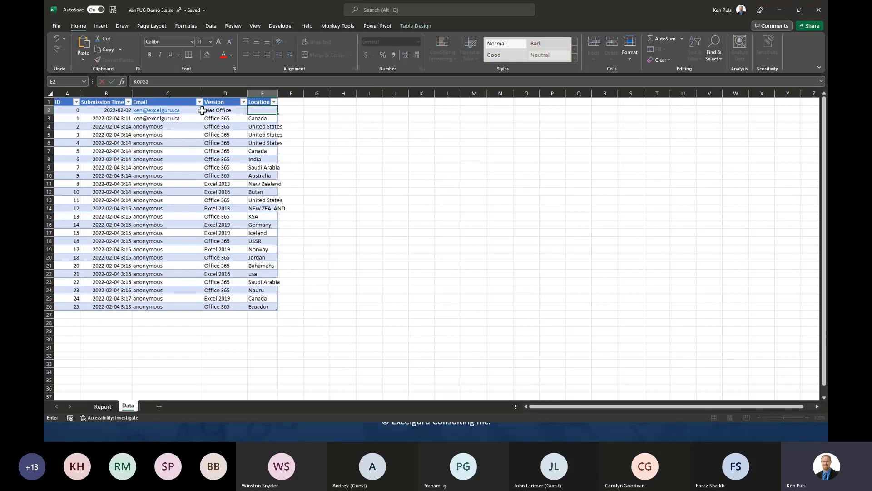
pyautogui.press('Return')
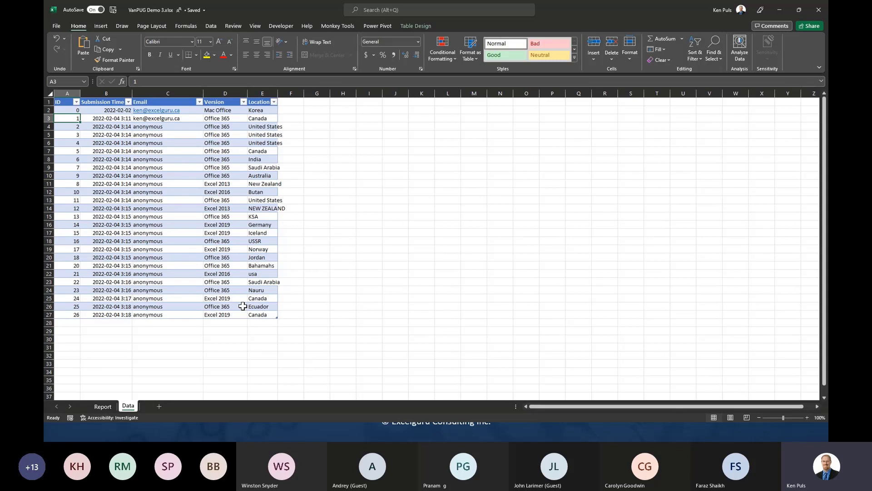
# - View the Report sheet's refreshed country table, now listing Korea, alongside the map and bar chart
pyautogui.click(103, 407)
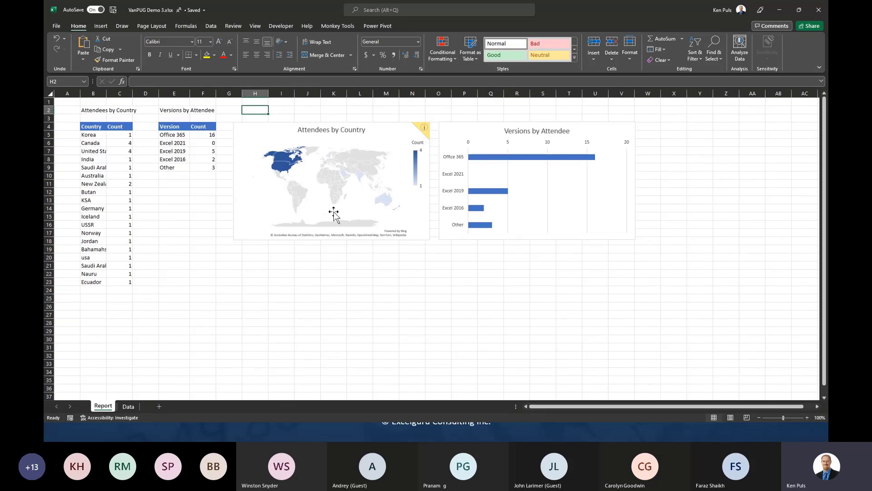
# - Deselect the table by clicking empty cells, then open Windows Task View to show all open windows
pyautogui.click(271, 299)
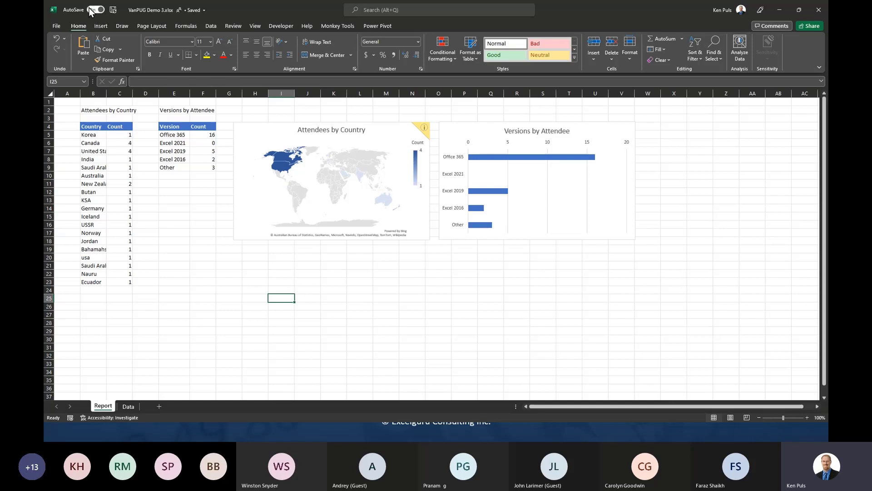
pyautogui.click(328, 320)
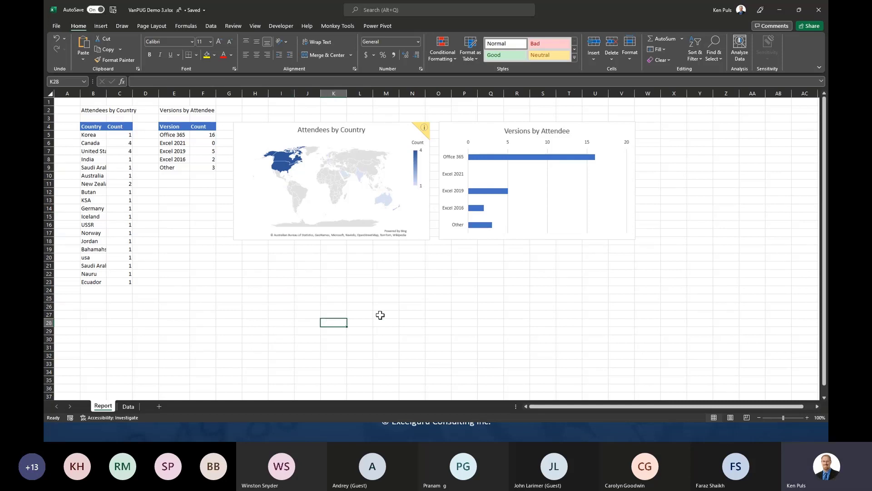
pyautogui.press('super+Tab')
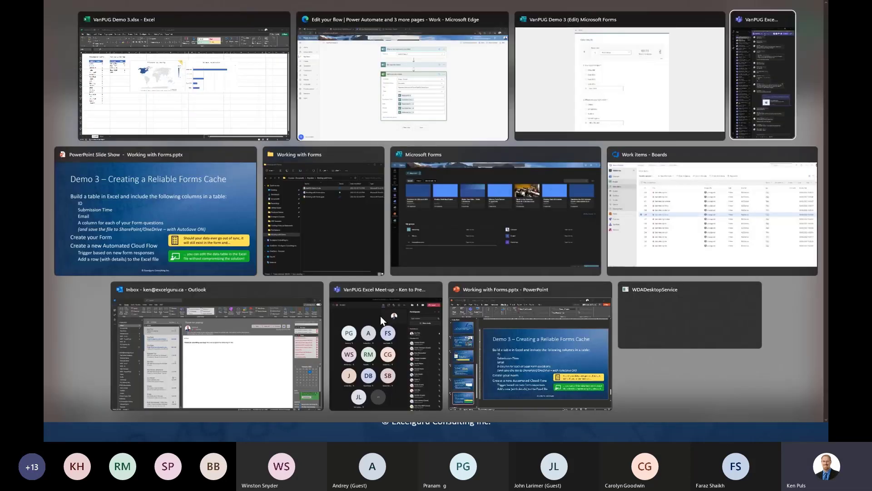
# - Advance the PowerPoint slide show to the closing contact-links slide, then return to the Excel Report sheet
pyautogui.click(209, 218)
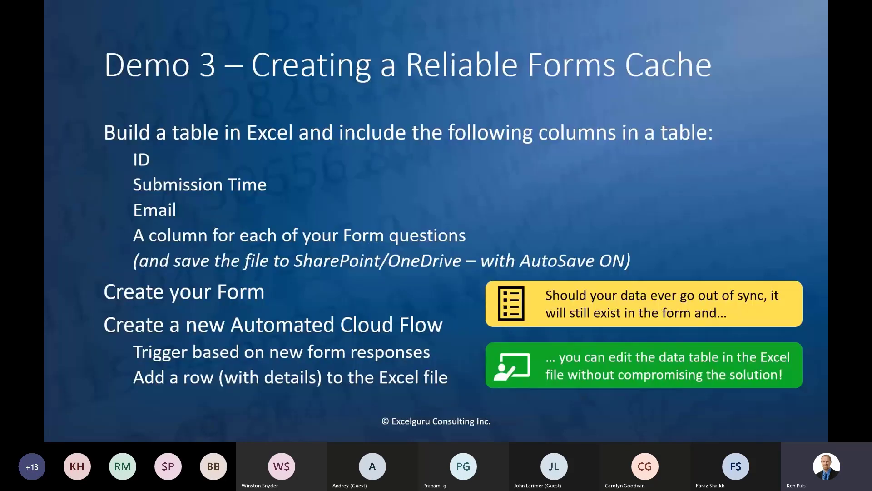
pyautogui.press('Right')
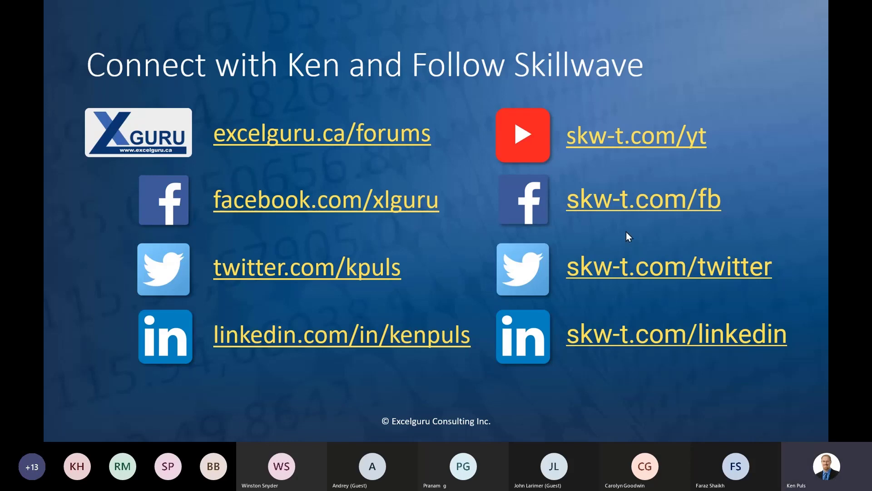
pyautogui.hotkey('alt', 'Tab')
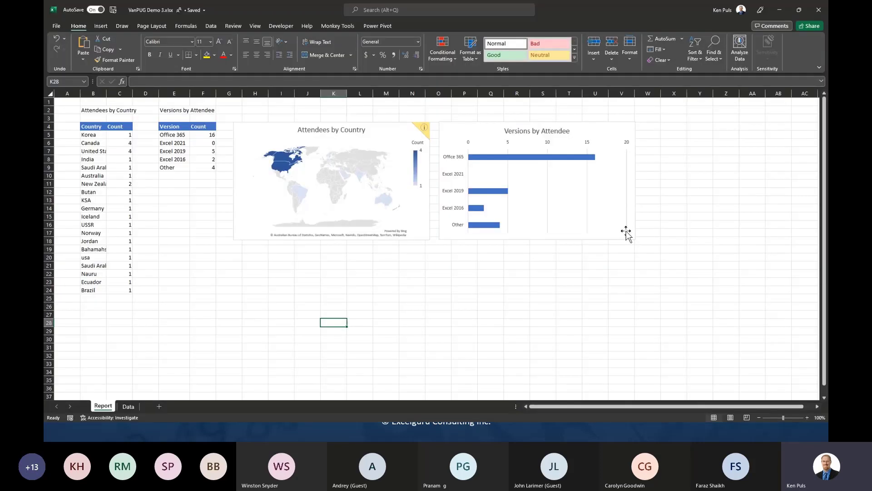
# - On the Data sheet, compare the Version and Location entries of rows 23, 9 and 15
pyautogui.click(128, 406)
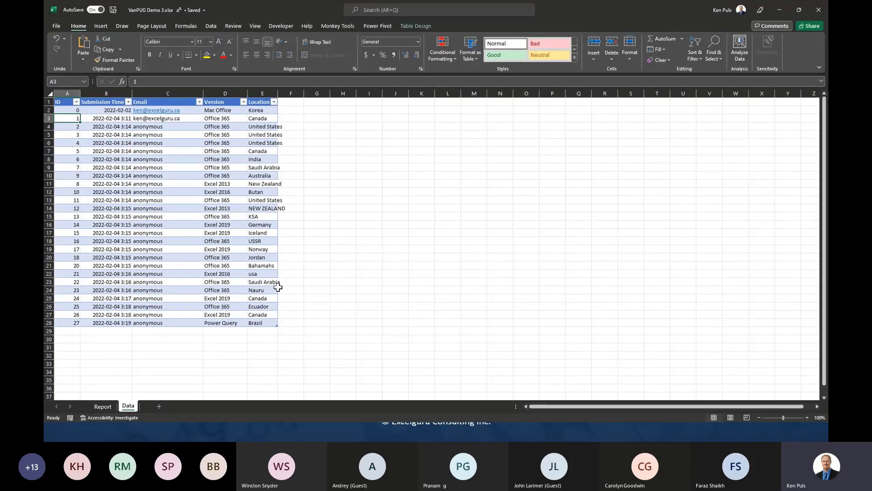
pyautogui.moveTo(266, 282); pyautogui.dragTo(206, 281)
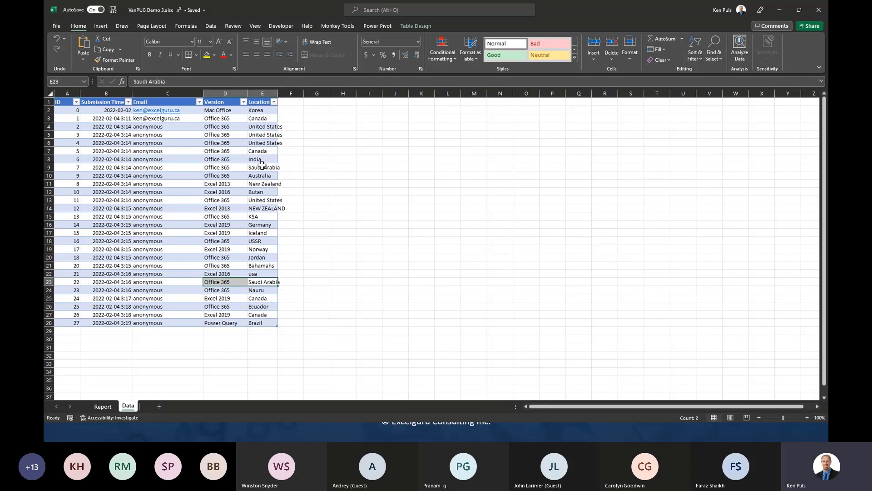
pyautogui.moveTo(262, 168); pyautogui.dragTo(216, 167)
pyautogui.moveTo(251, 215); pyautogui.dragTo(239, 215)
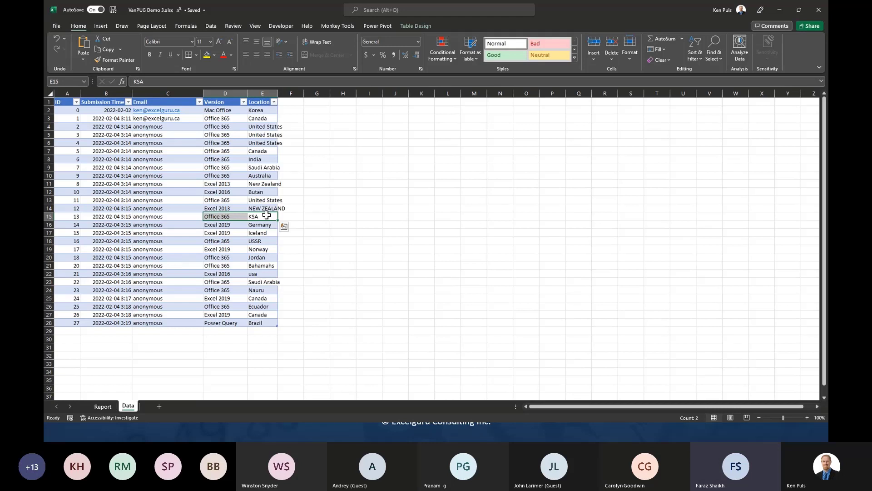
# - Return to the Report sheet in the workbook
pyautogui.click(99, 407)
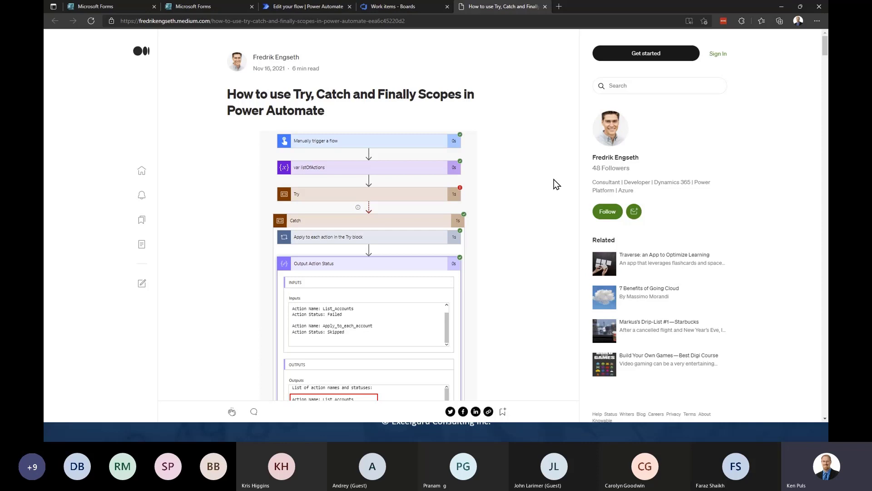
# - Close the Medium article browser window and switch back to the PowerPoint slide show
pyautogui.click(820, 7)
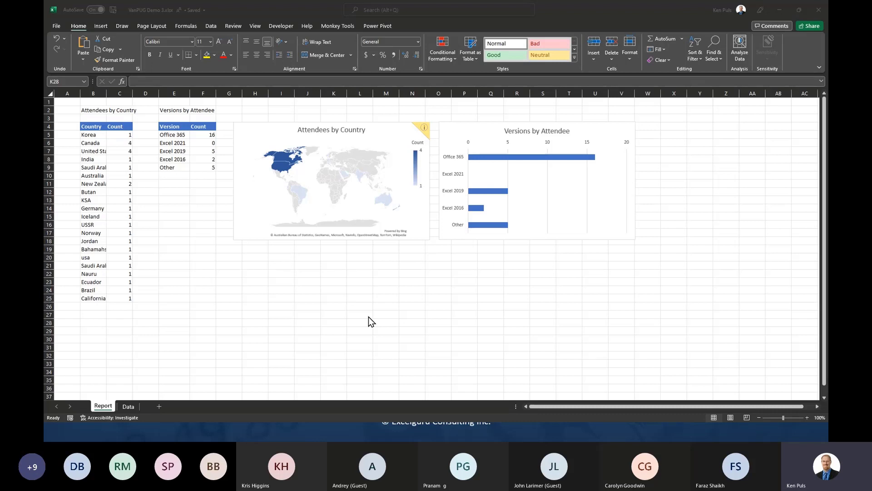
pyautogui.hotkey('alt', 'Tab')
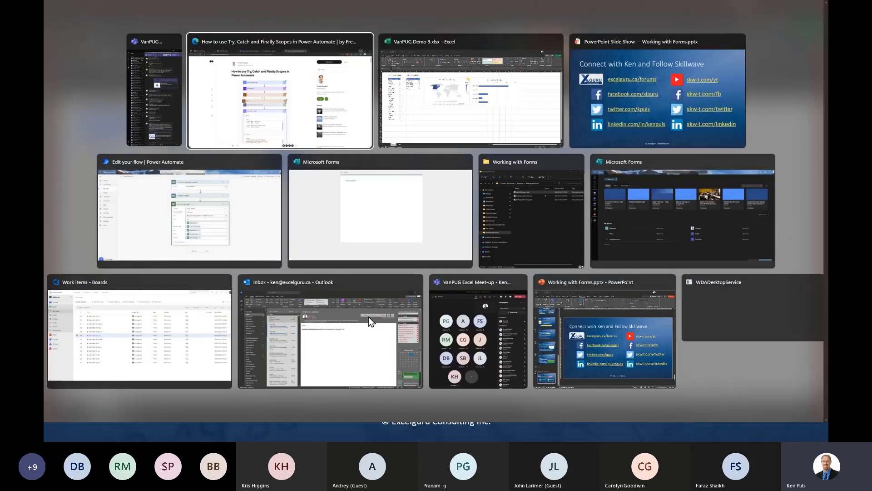
pyautogui.hotkey('alt', 'Tab')
pyautogui.hotkey('alt', 'Tab')
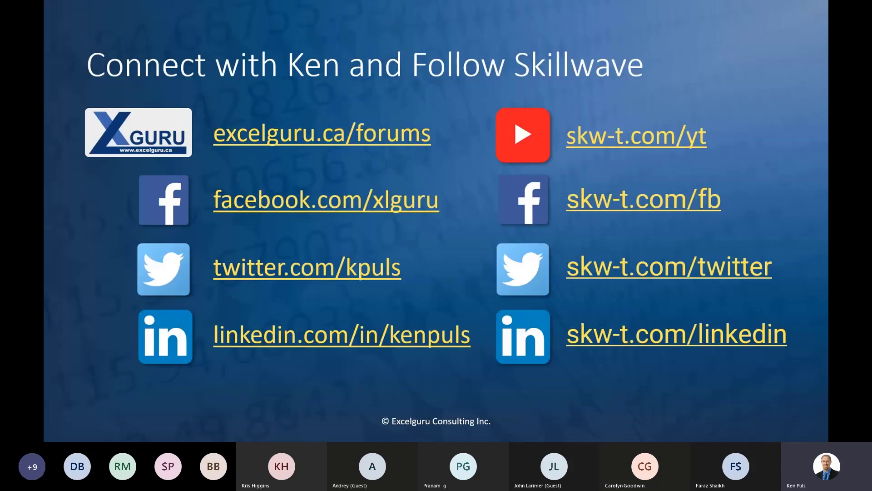